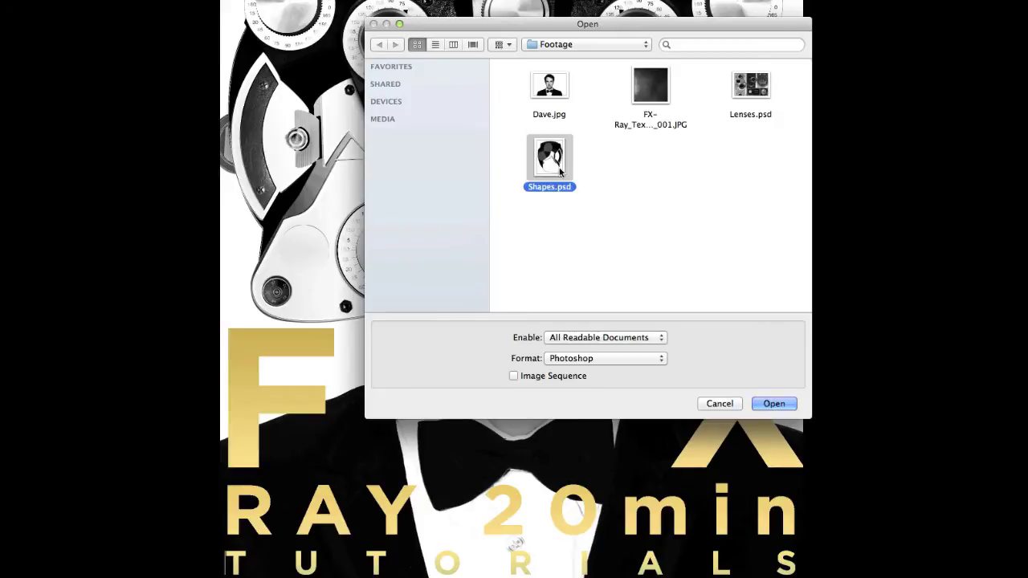
Open Shapes.psd and hide every layer except Form
left_click(783, 405)
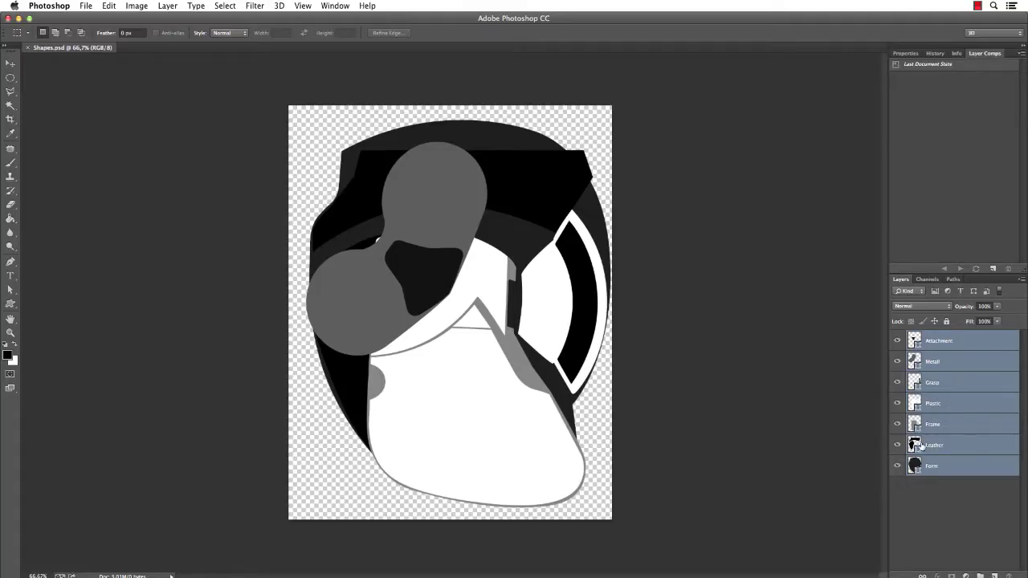
left_click_drag(898, 447, 897, 341)
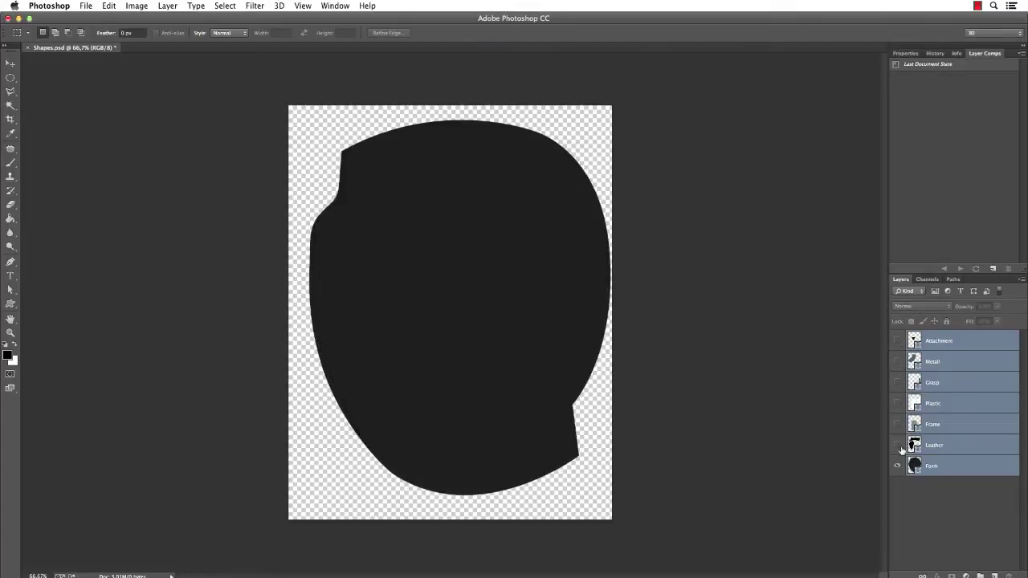
left_click(899, 446)
left_click(898, 424)
left_click_drag(897, 426, 899, 345)
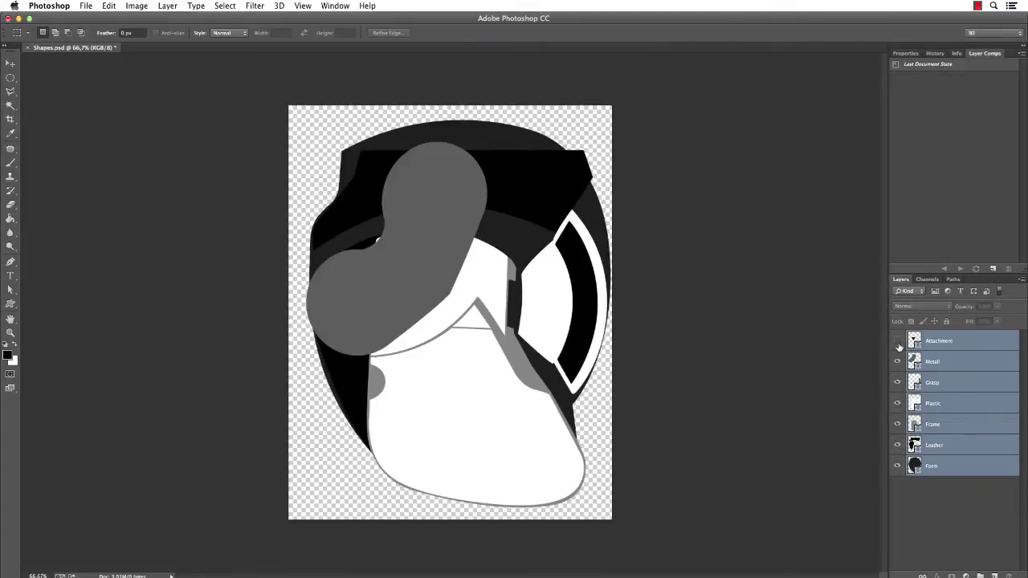
left_click_drag(896, 445, 897, 348)
Add a Bevel & Emboss style to the Form layer with a depth of 1000% and a size of 3 px
left_click(967, 472)
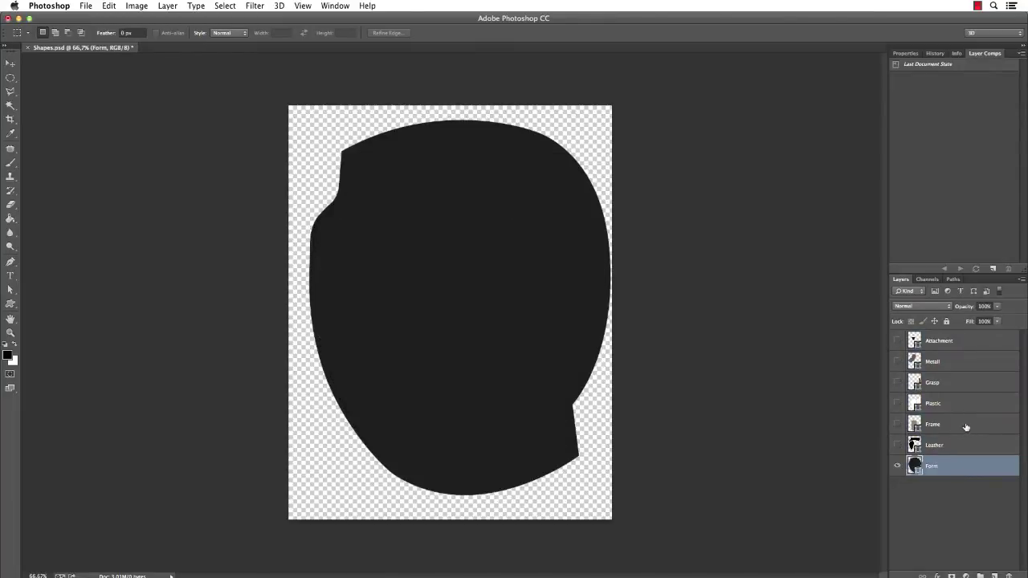
double_click(965, 466)
left_click_drag(738, 159, 772, 177)
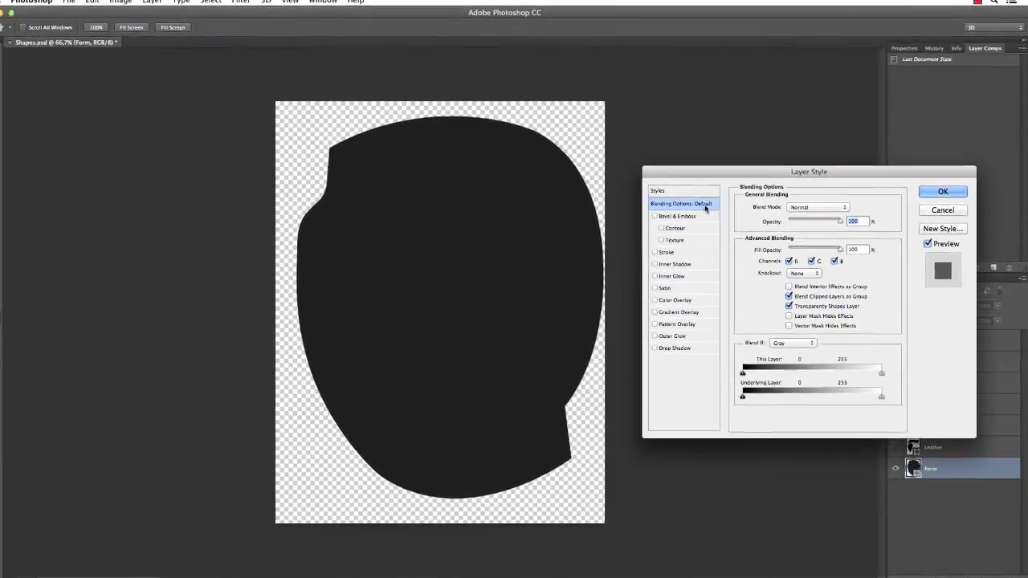
left_click(697, 217)
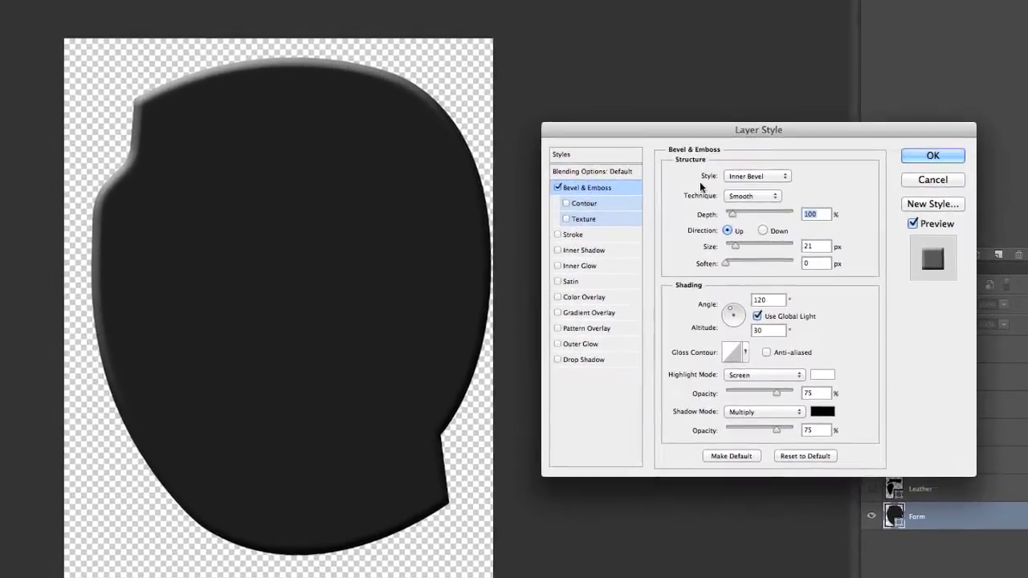
left_click_drag(731, 213, 793, 214)
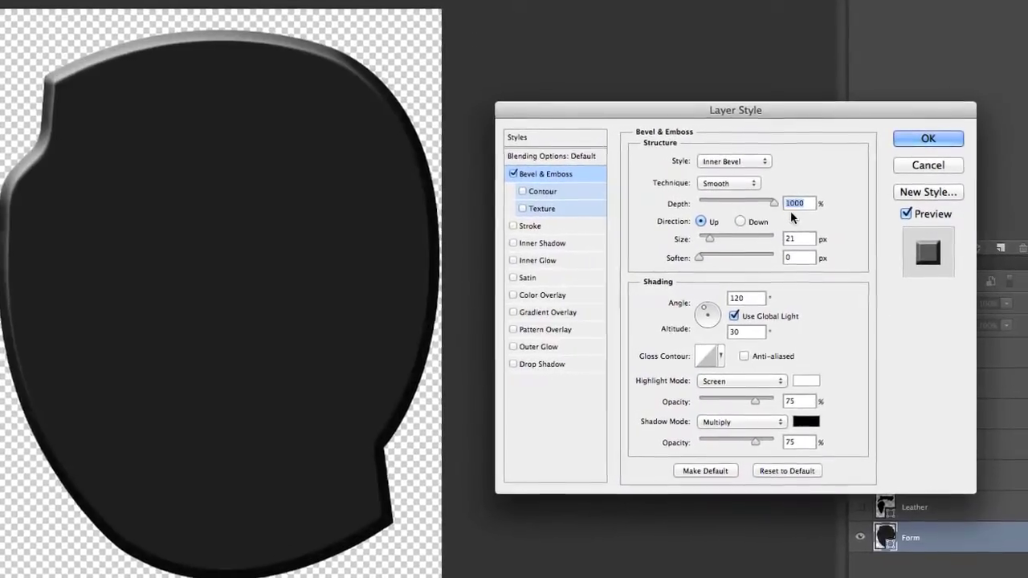
left_click_drag(700, 240, 697, 237)
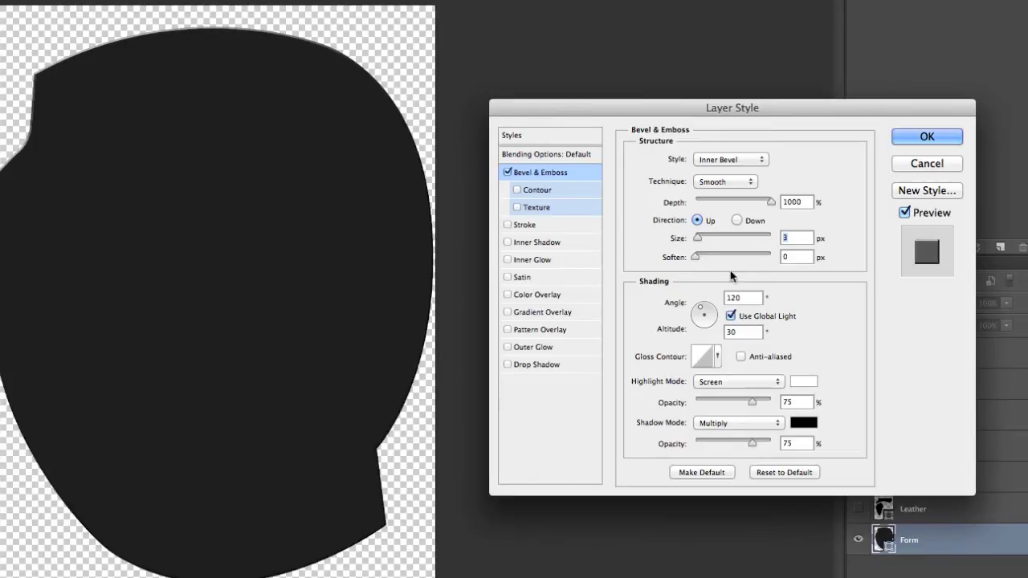
Set the Form bevel's gloss contour to the V-shaped inverted cone preset and inspect the shape's upper-left edge up close
left_click(717, 355)
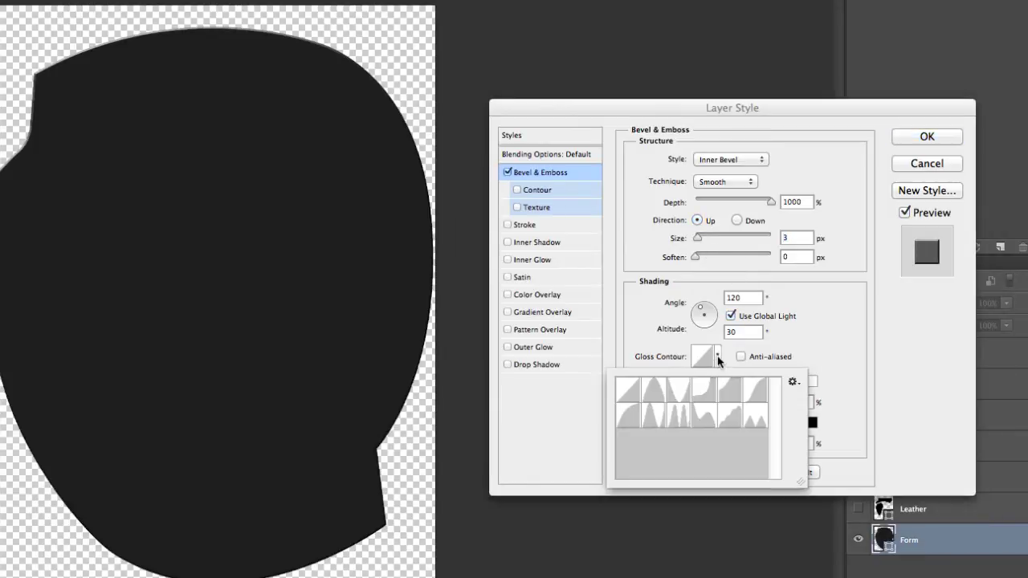
left_click(679, 397)
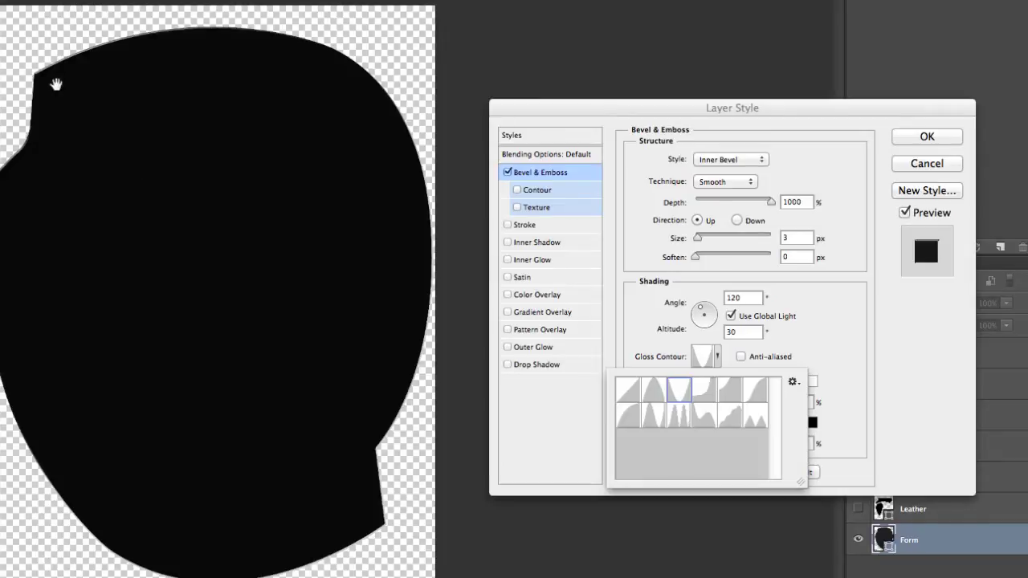
left_click(46, 69, "super")
left_click_drag(47, 69, 161, 103)
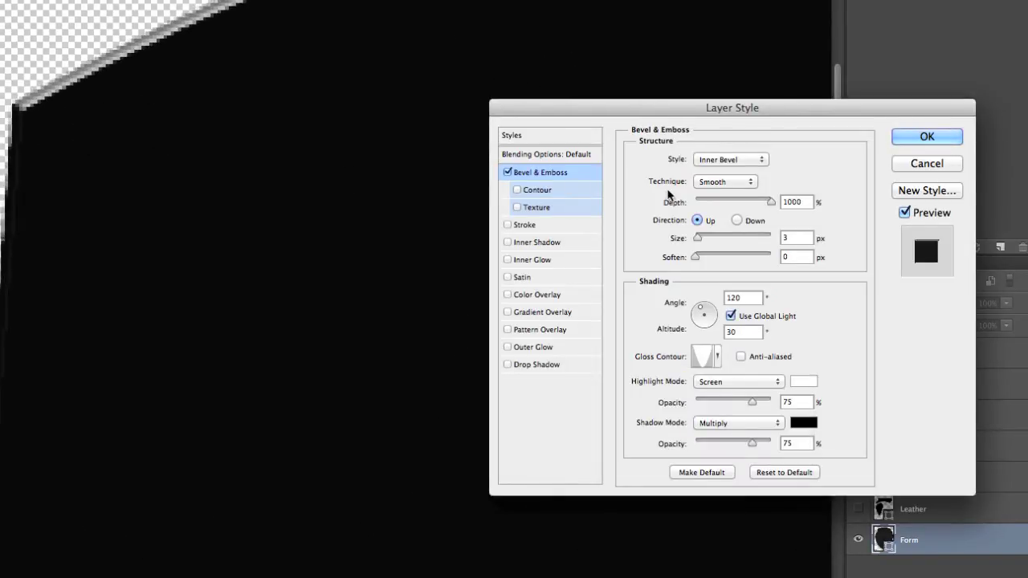
Enable the bevel's Contour with the narrow single-peak preset, anti-aliasing and a 71% range, and apply the style to Form
left_click(518, 191)
left_click(546, 193)
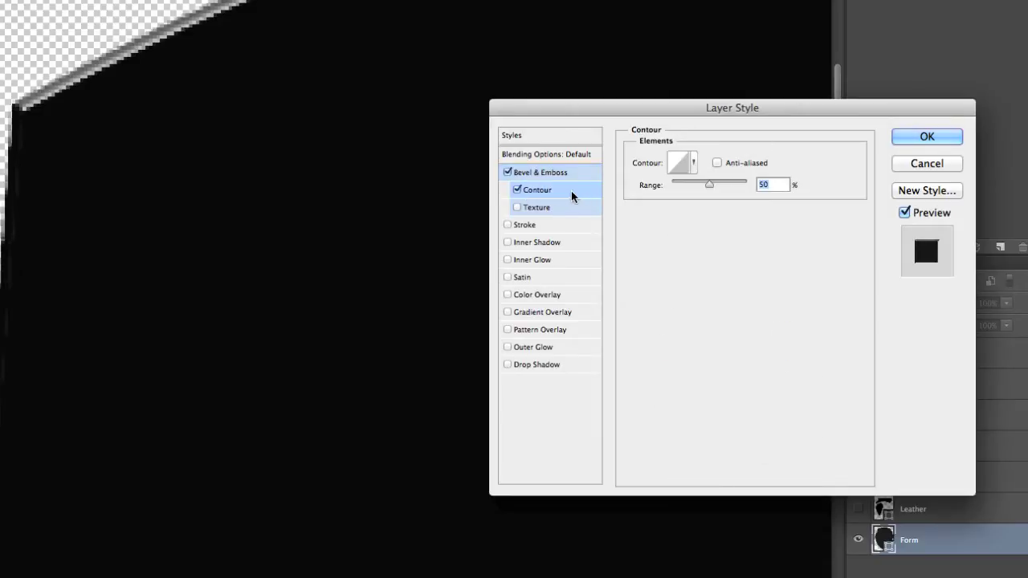
left_click(683, 163)
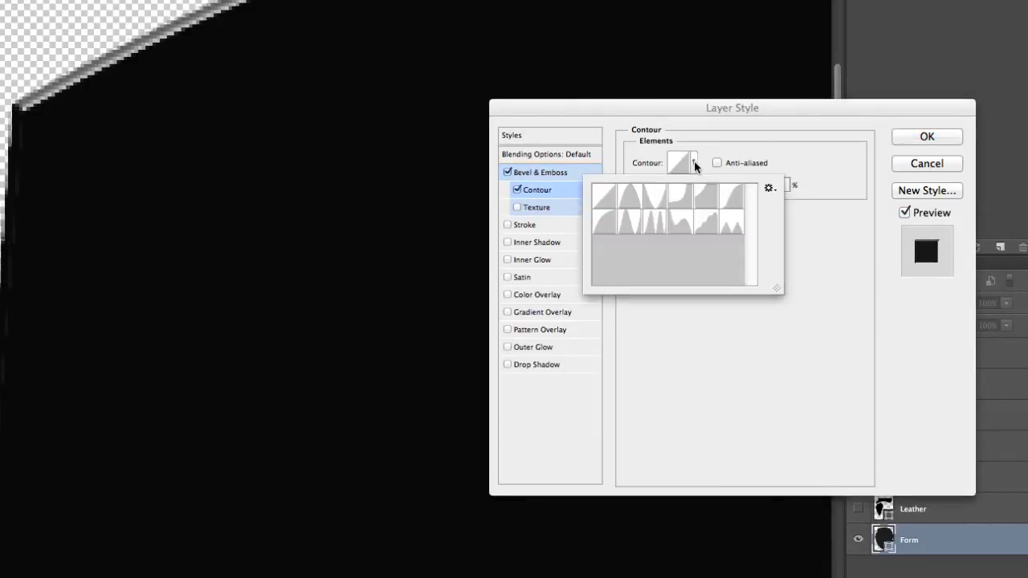
left_click(631, 230)
left_click(717, 163)
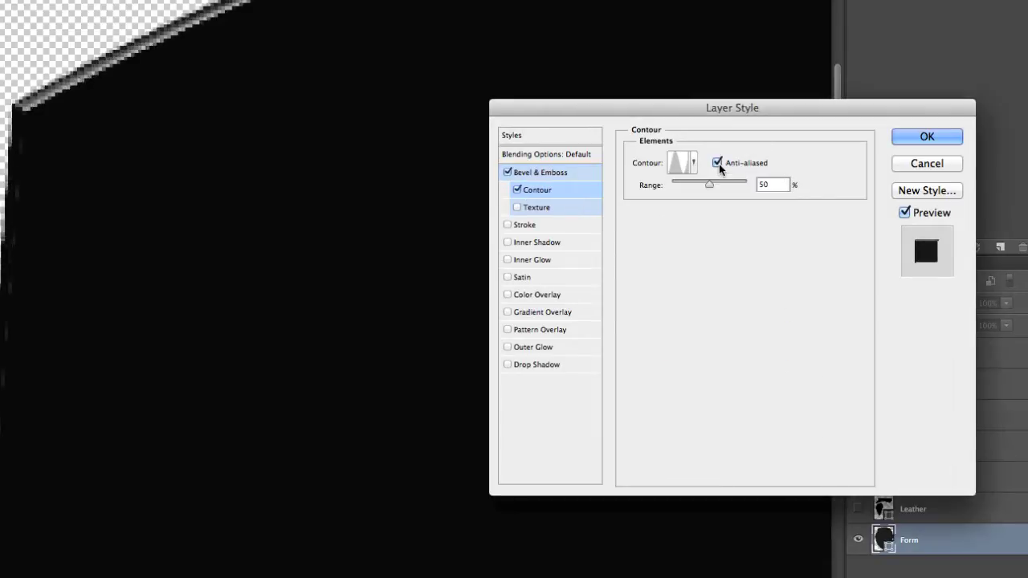
left_click_drag(710, 185, 726, 187)
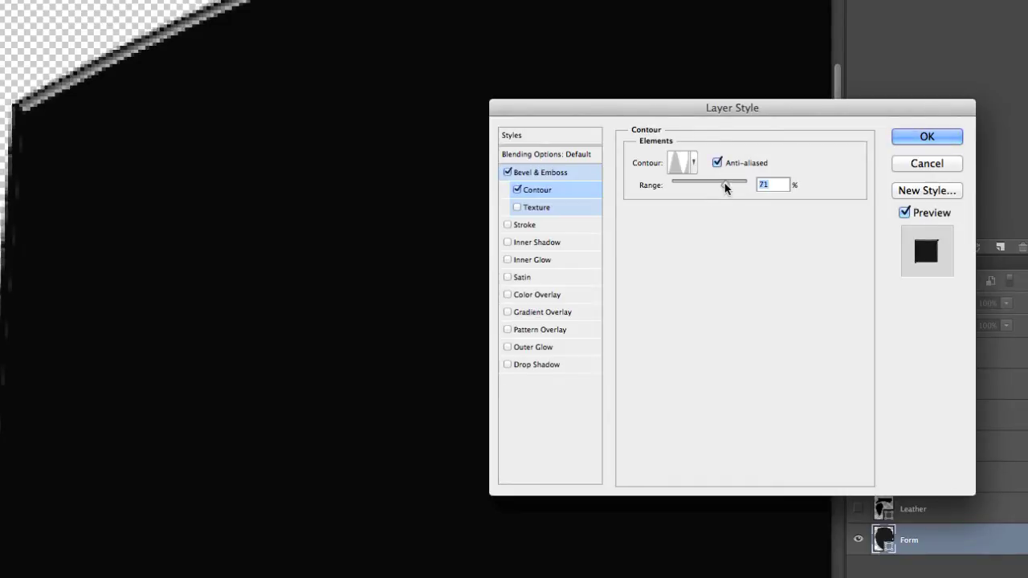
left_click(926, 138)
key("super+0")
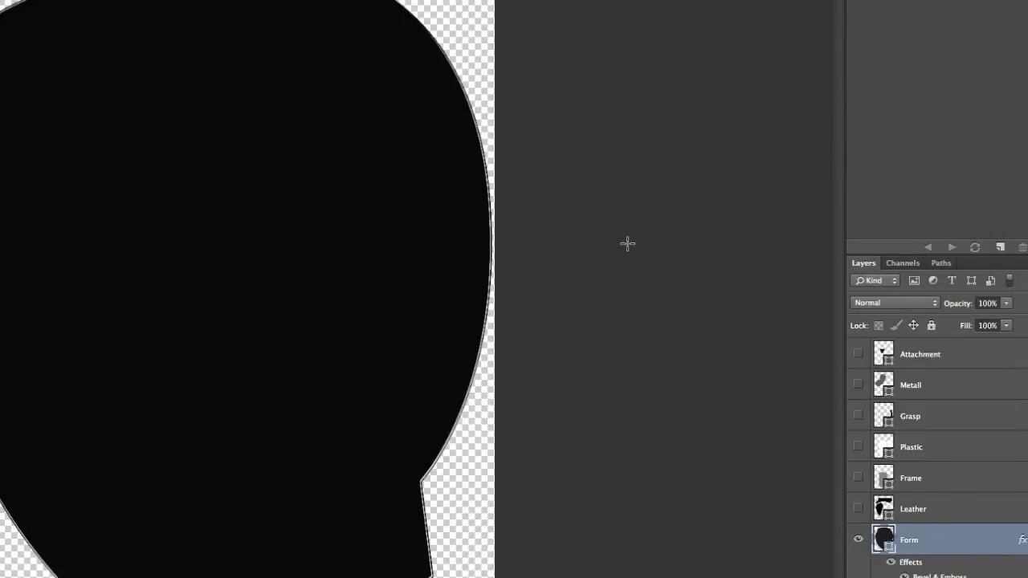
Show the Leather layer and give it a Bevel & Emboss with depth 1000%, size 6 px and soften 3 px
left_click(857, 508)
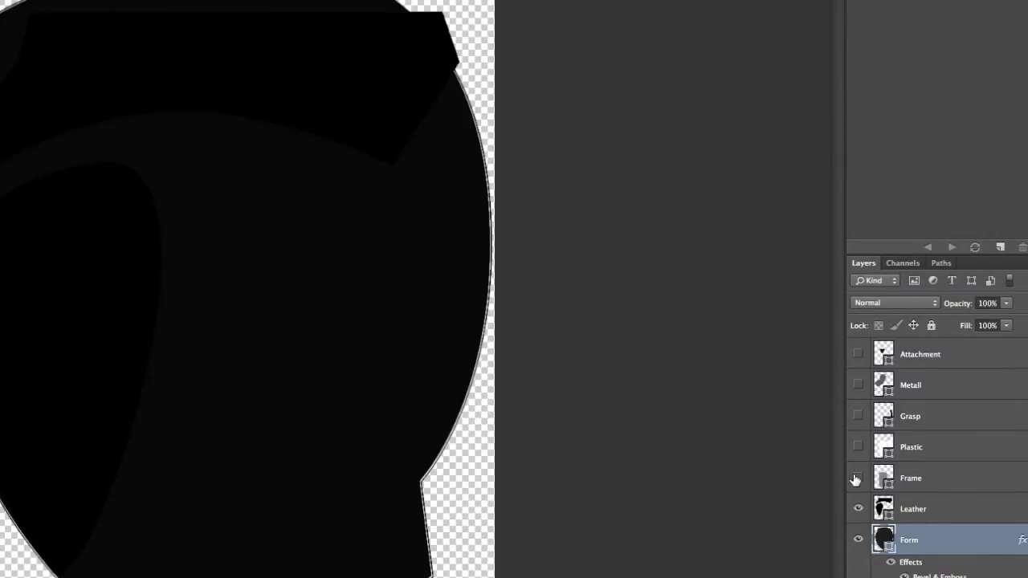
double_click(948, 514)
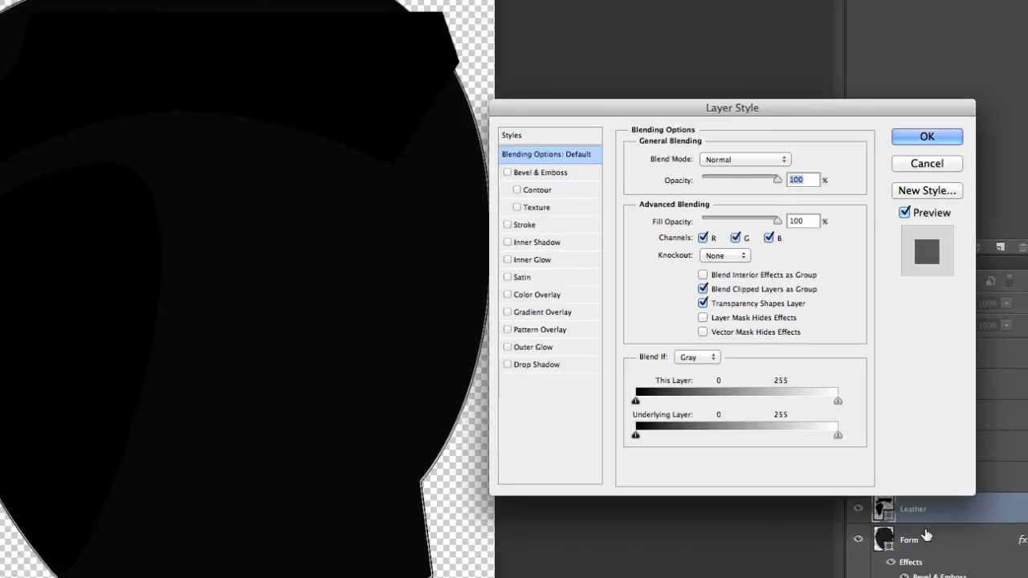
left_click(574, 172)
left_click_drag(714, 204, 807, 206)
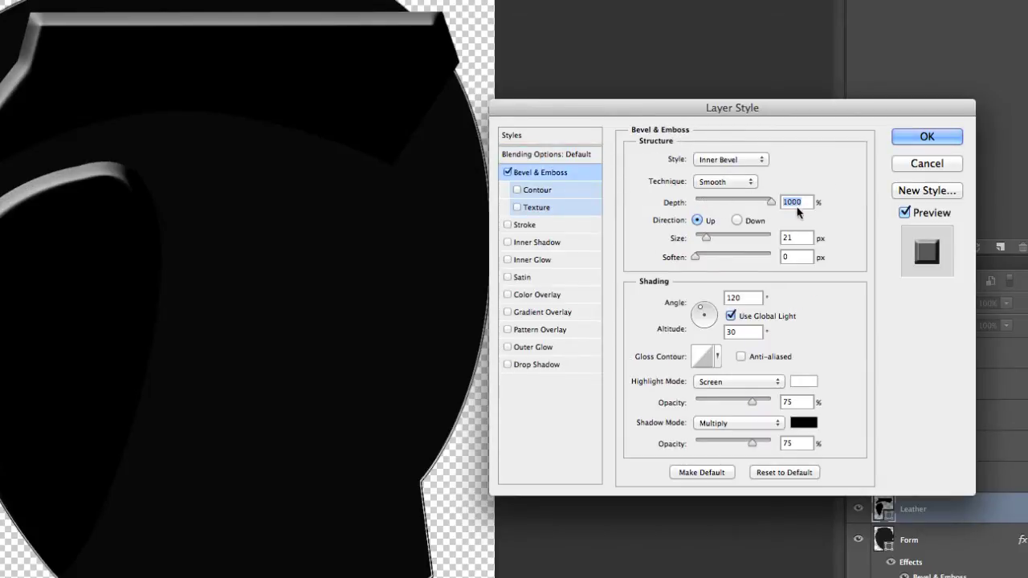
left_click_drag(700, 235, 707, 256)
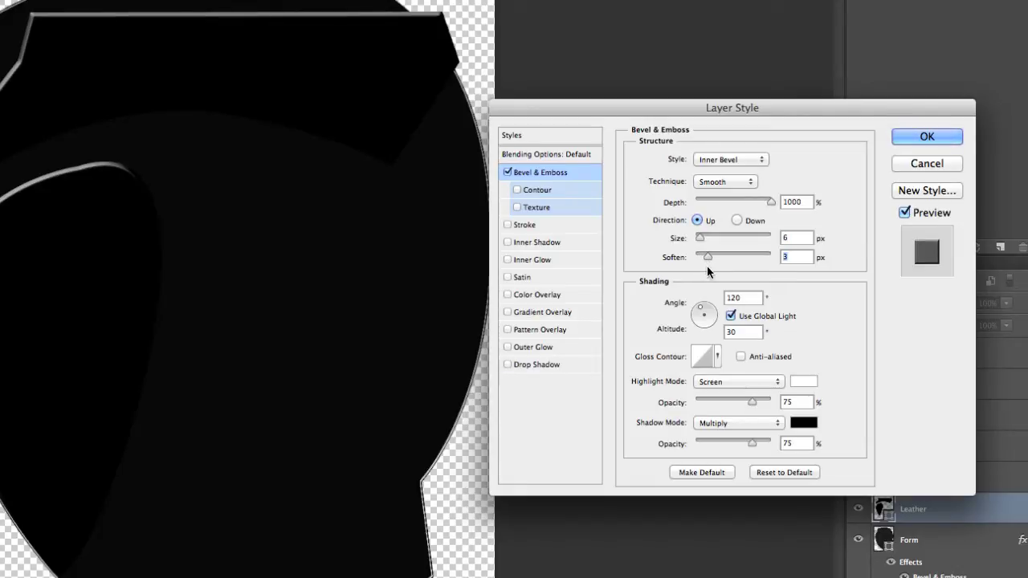
Set the Leather bevel's gloss contour to the narrow single-peak preset and apply the layer style
left_click(717, 355)
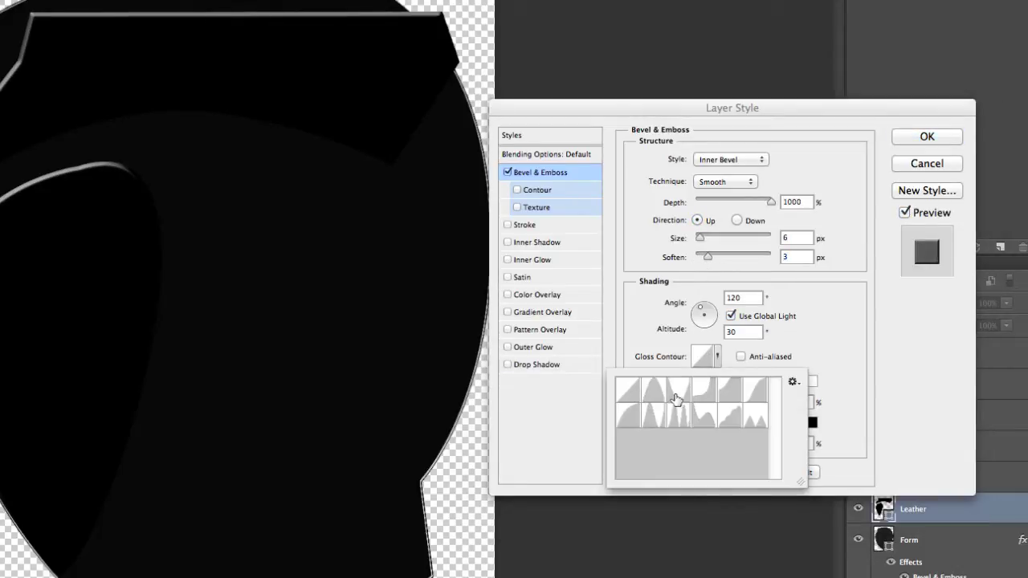
left_click(655, 421)
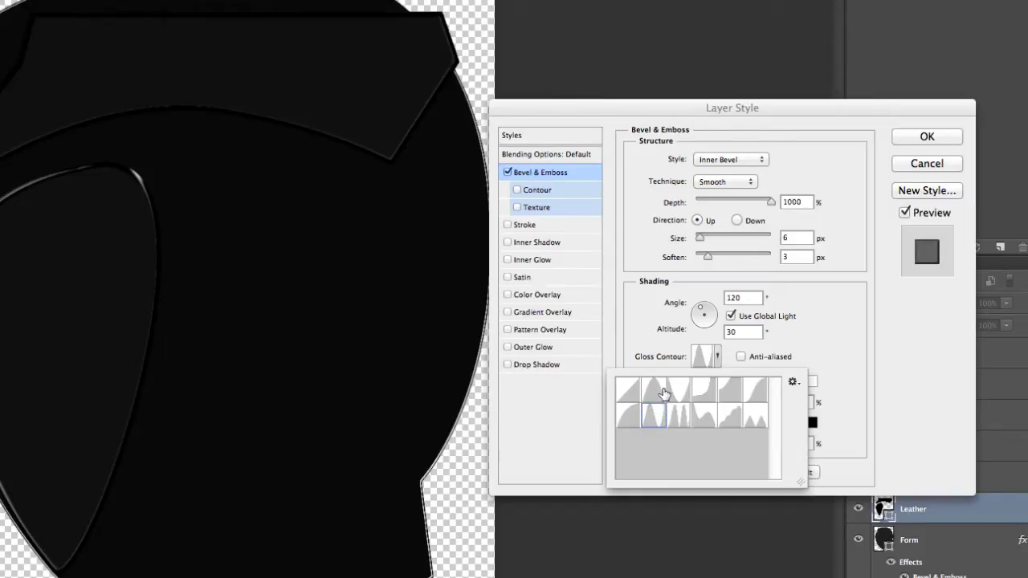
left_click(918, 162)
Show the Frame layer and add a Gradient Overlay to it using the Angle style
left_click(857, 477)
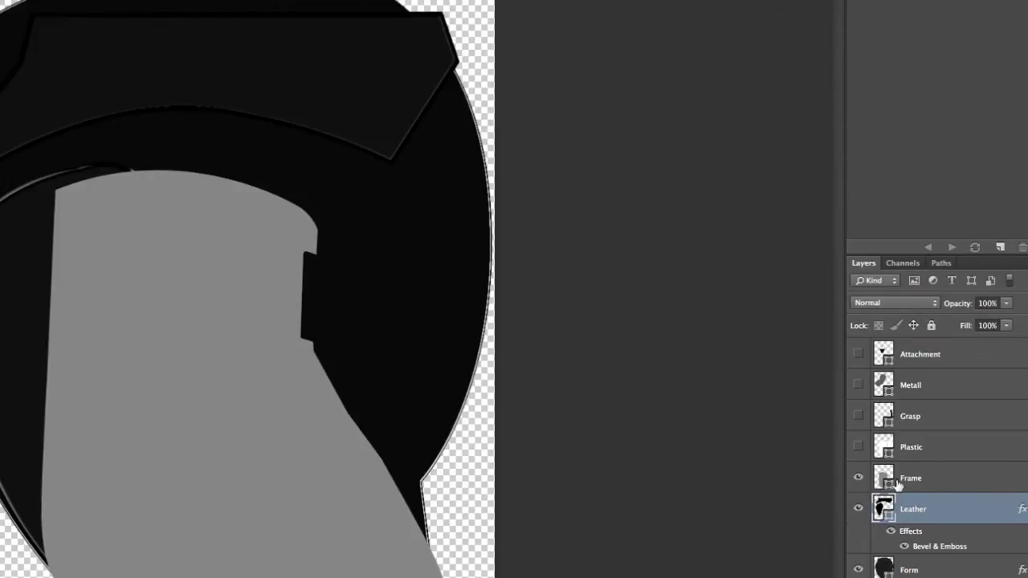
double_click(955, 479)
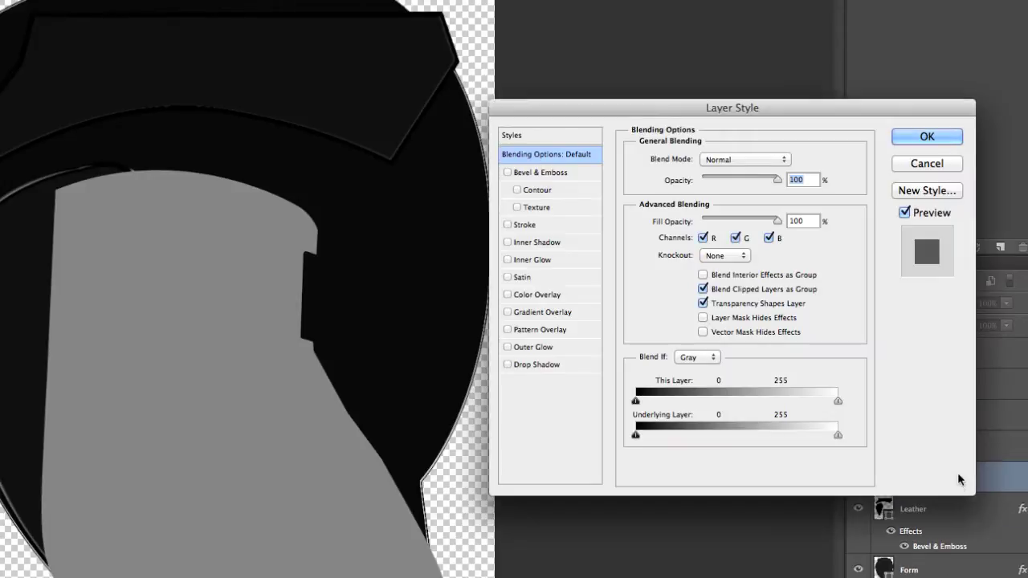
left_click(574, 314)
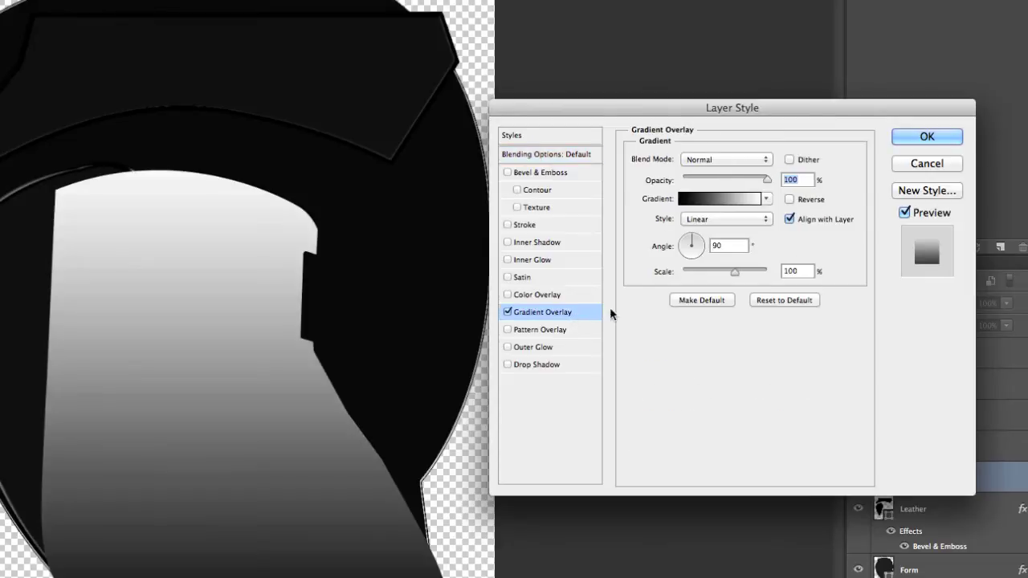
left_click(714, 220)
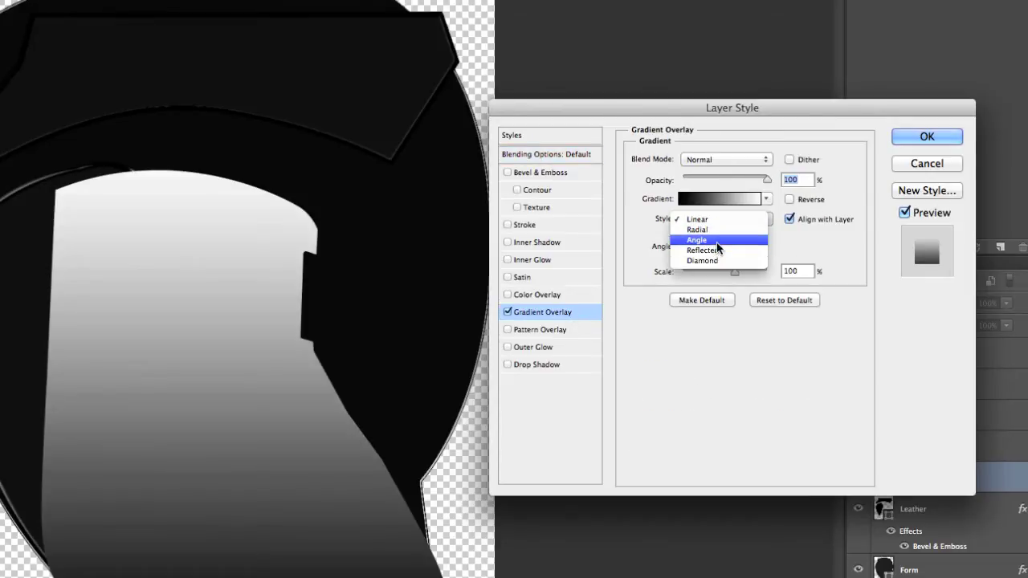
left_click(717, 240)
Change the Frame overlay's gradient to the Noise type with the LAB color model
left_click(716, 199)
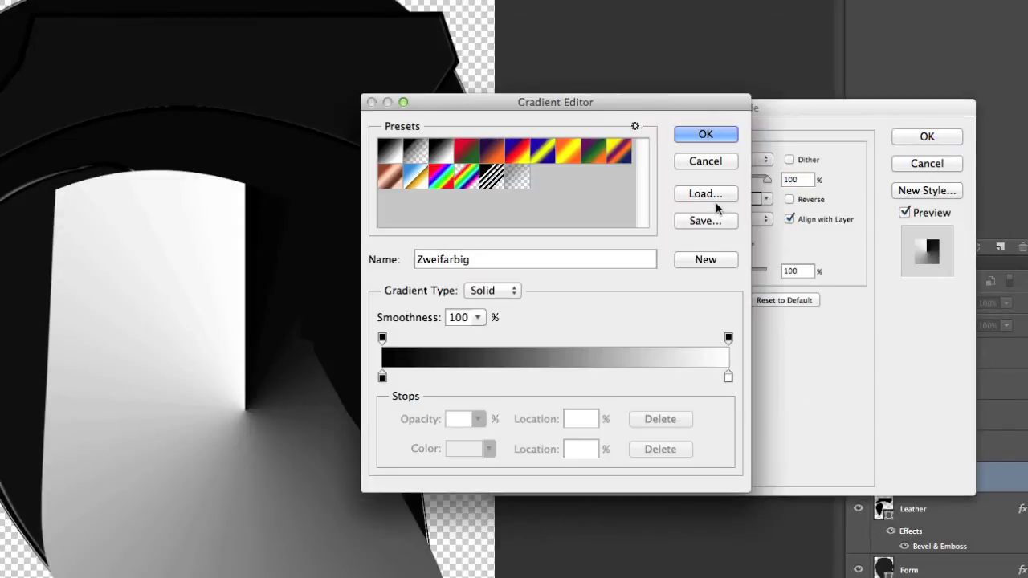
left_click(514, 294)
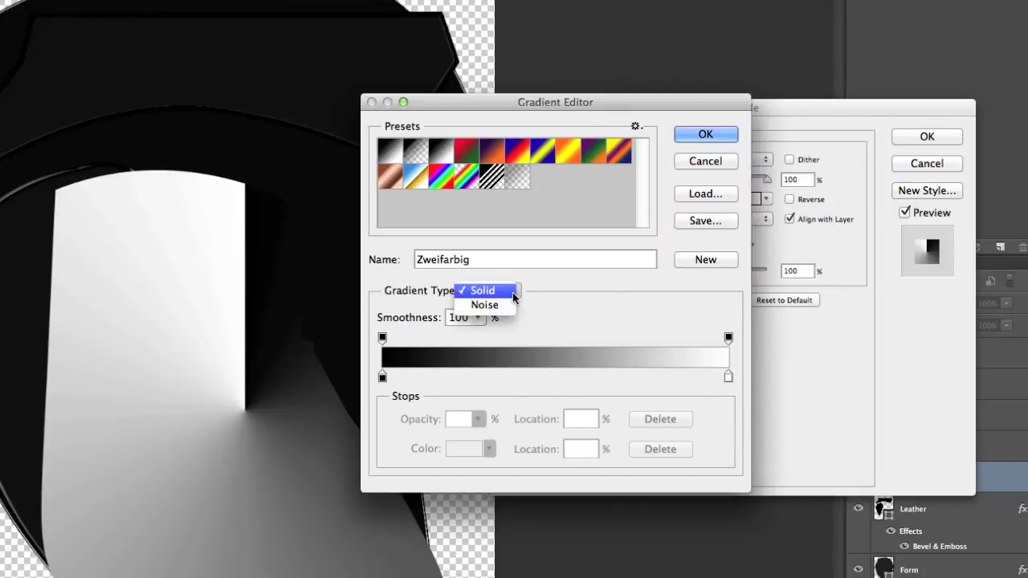
left_click(514, 306)
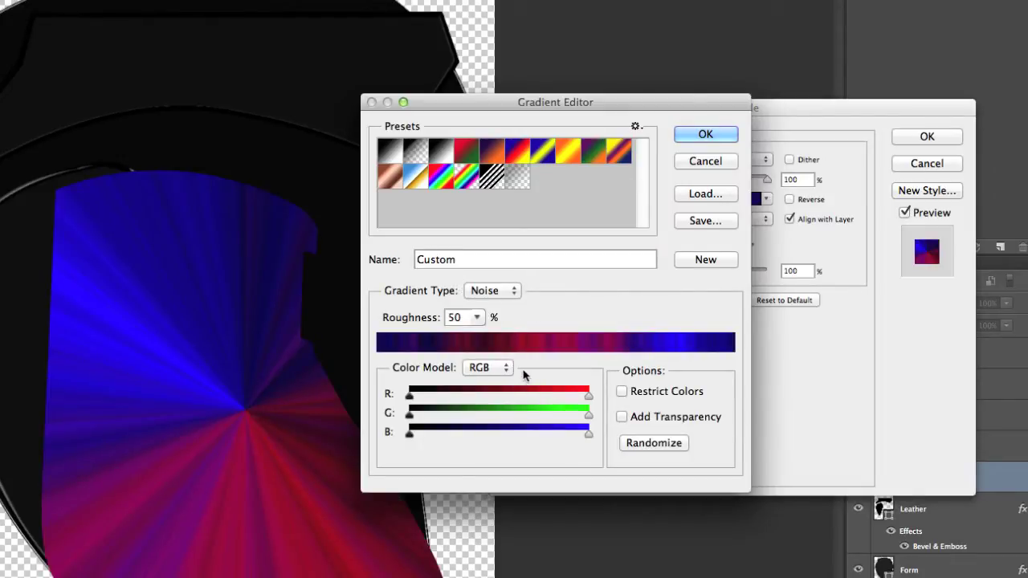
left_click(504, 369)
left_click(497, 395)
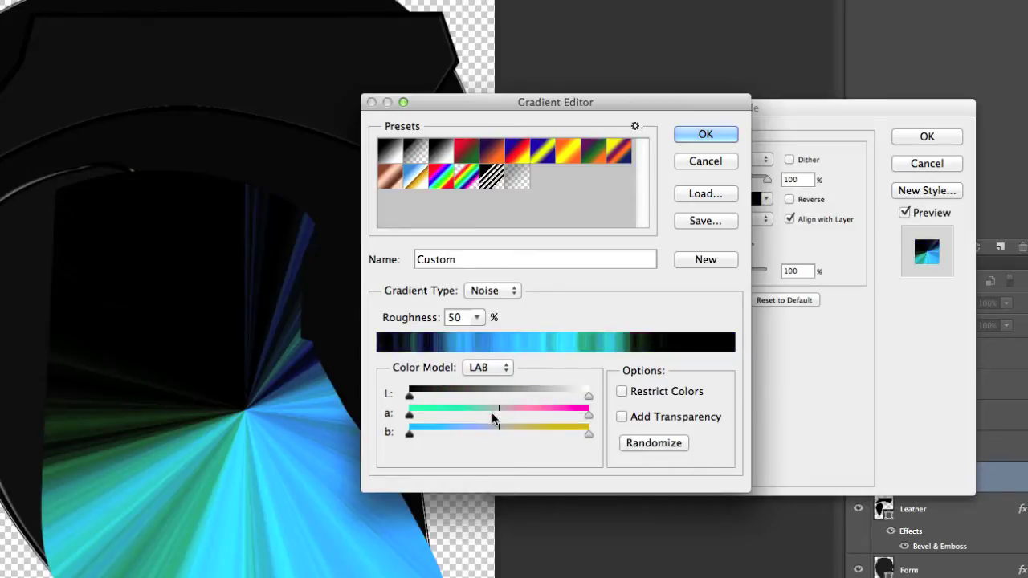
Narrow the noise gradient's a and b ranges to their neutral midpoints, randomize it and accept the gray gradient
left_click_drag(496, 410, 498, 412)
left_click_drag(587, 415, 498, 415)
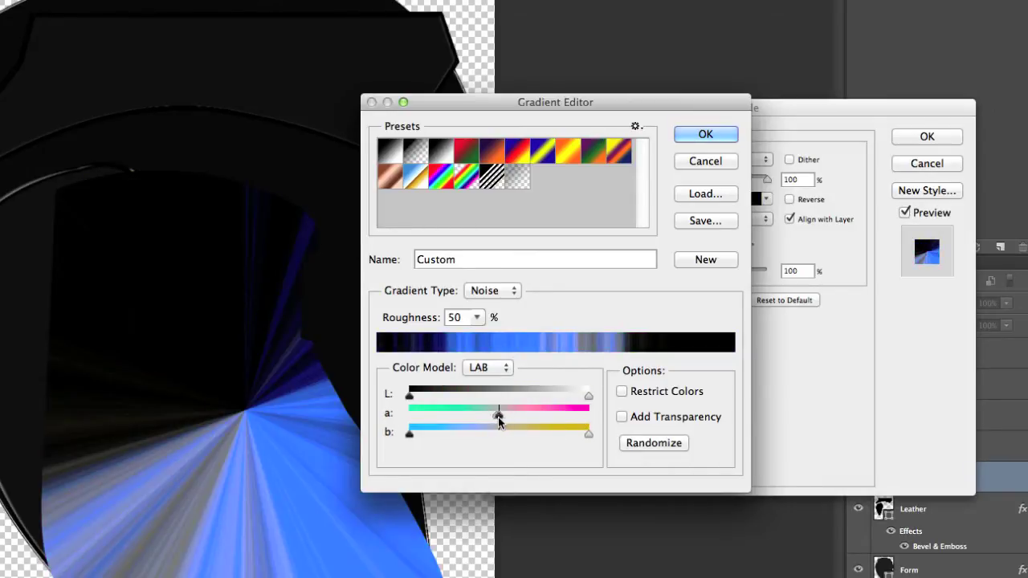
left_click_drag(408, 433, 498, 433)
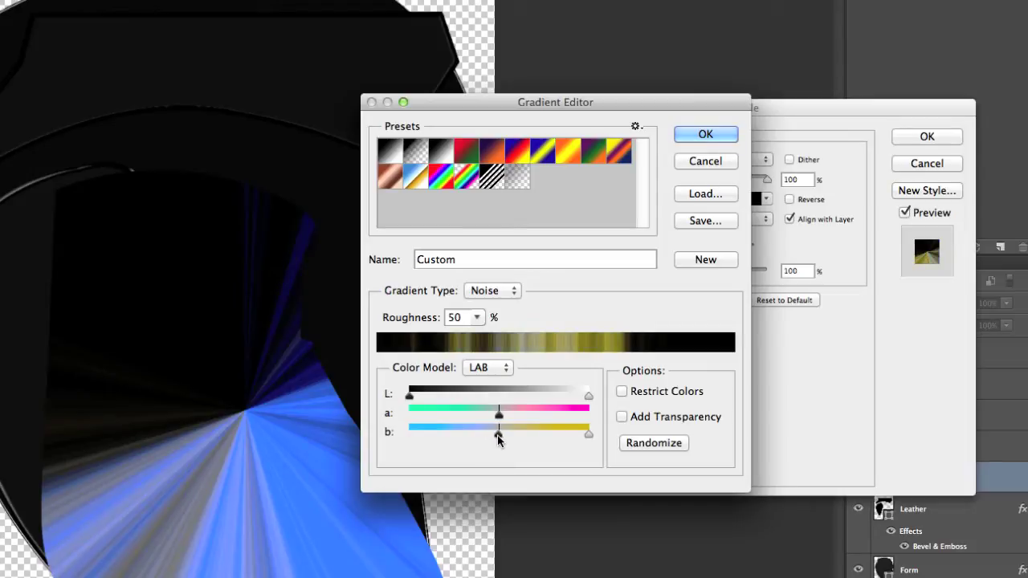
left_click_drag(589, 435, 499, 434)
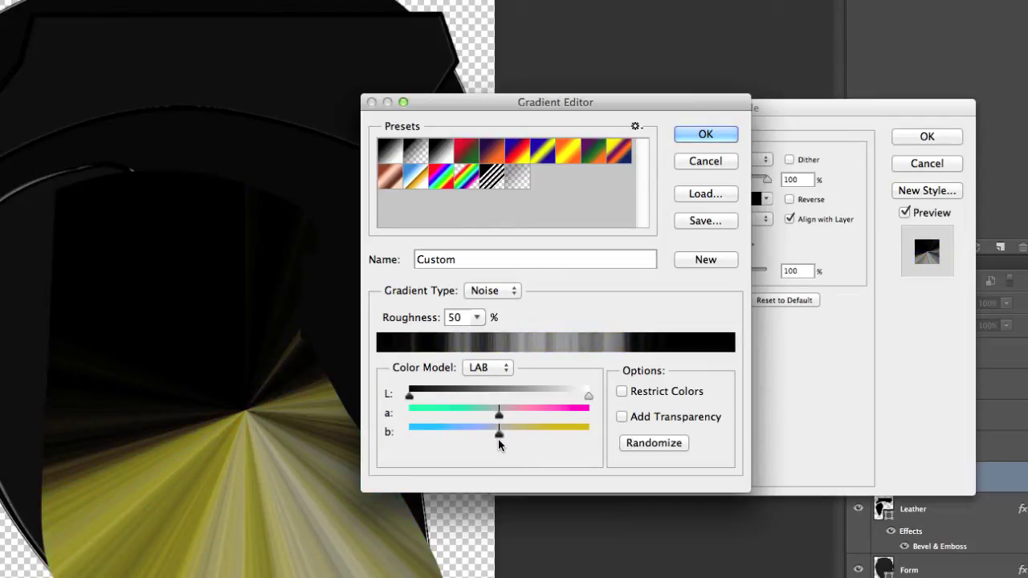
left_click(654, 443)
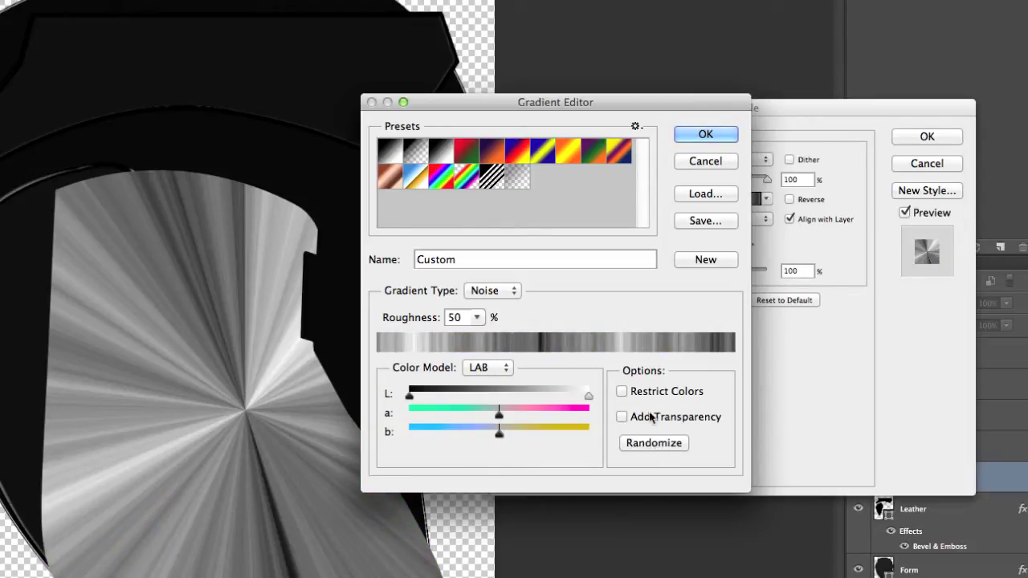
left_click(705, 135)
Move the angle gradient's center to the right edge of the frame shape and set the overlay opacity to 54%
left_click_drag(264, 413, 363, 341)
left_click_drag(767, 179, 732, 187)
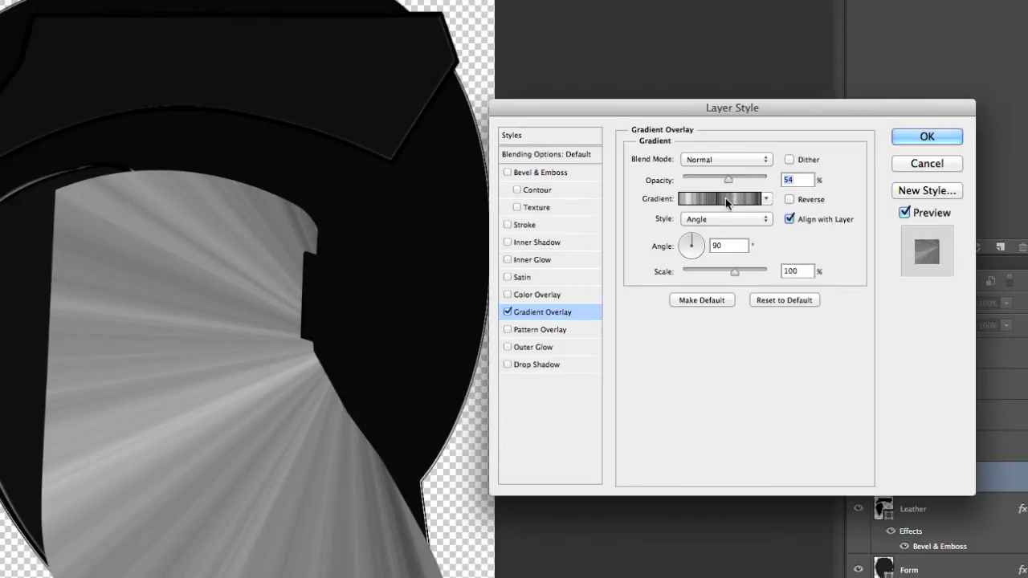
Accept the Frame style, then show the Plastic layer and give it a Bevel & Emboss with 1000% depth and 5 px size
left_click(909, 139)
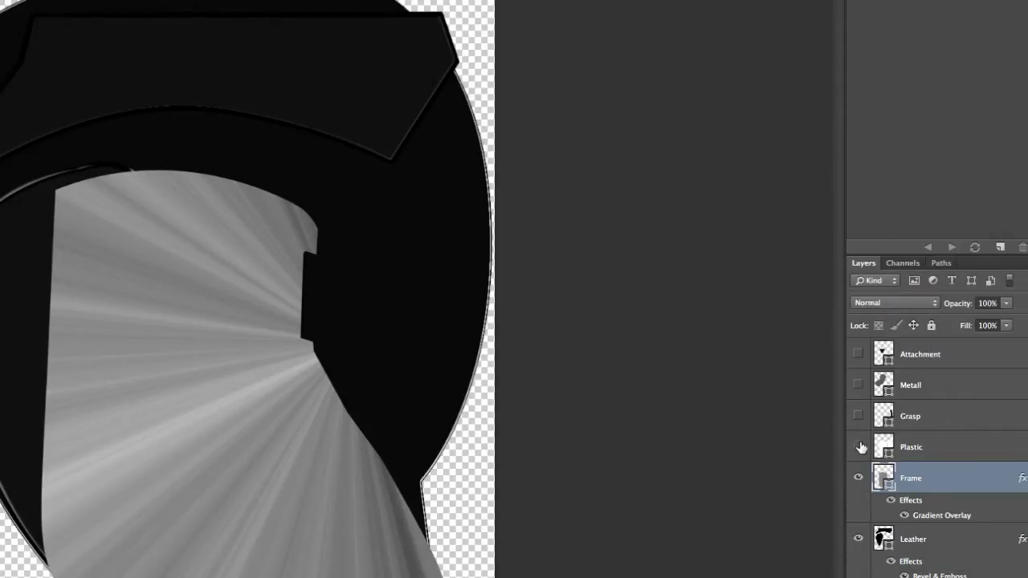
left_click(857, 446)
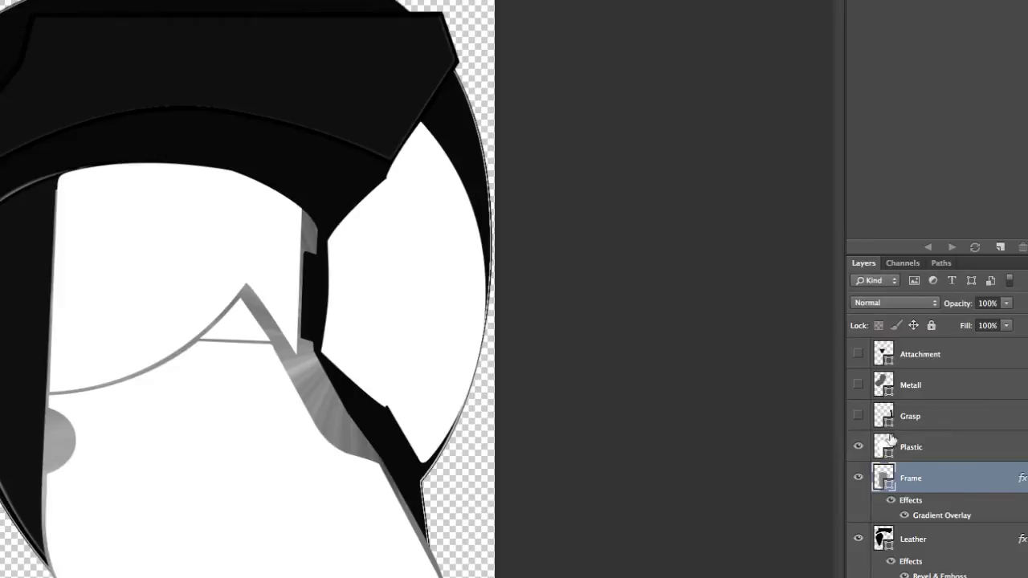
left_click(954, 454)
double_click(954, 453)
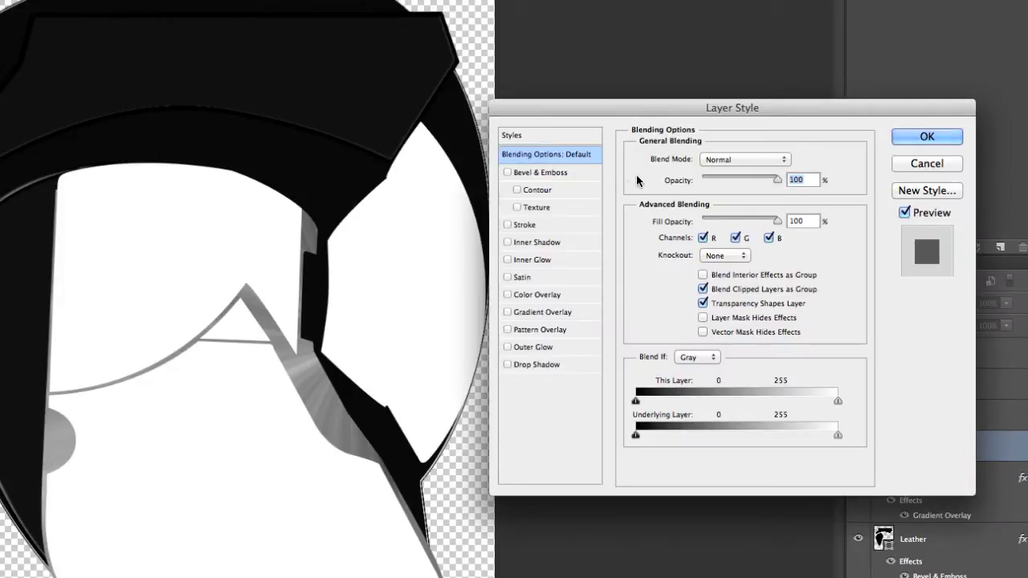
left_click(580, 172)
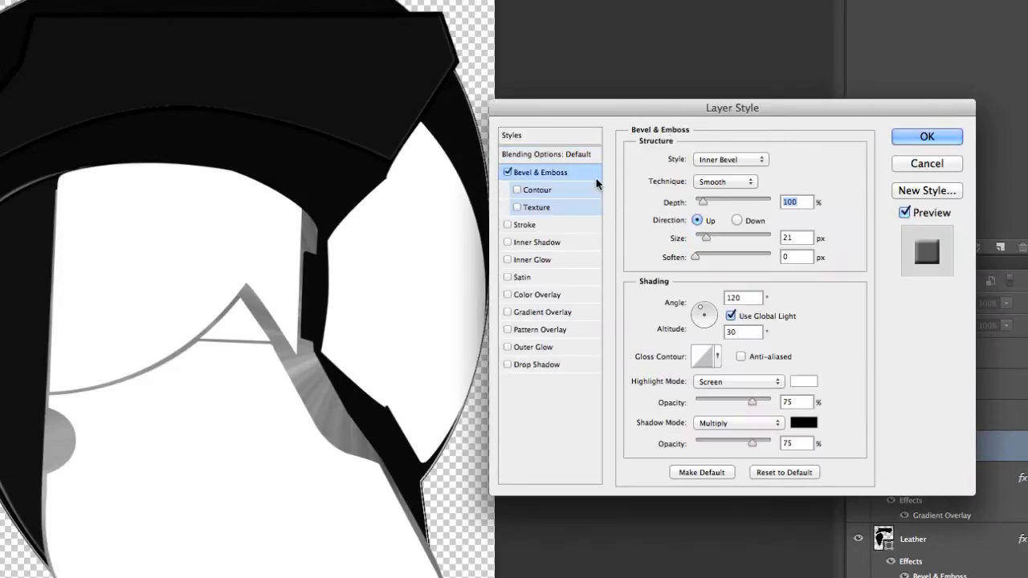
left_click_drag(702, 200, 782, 201)
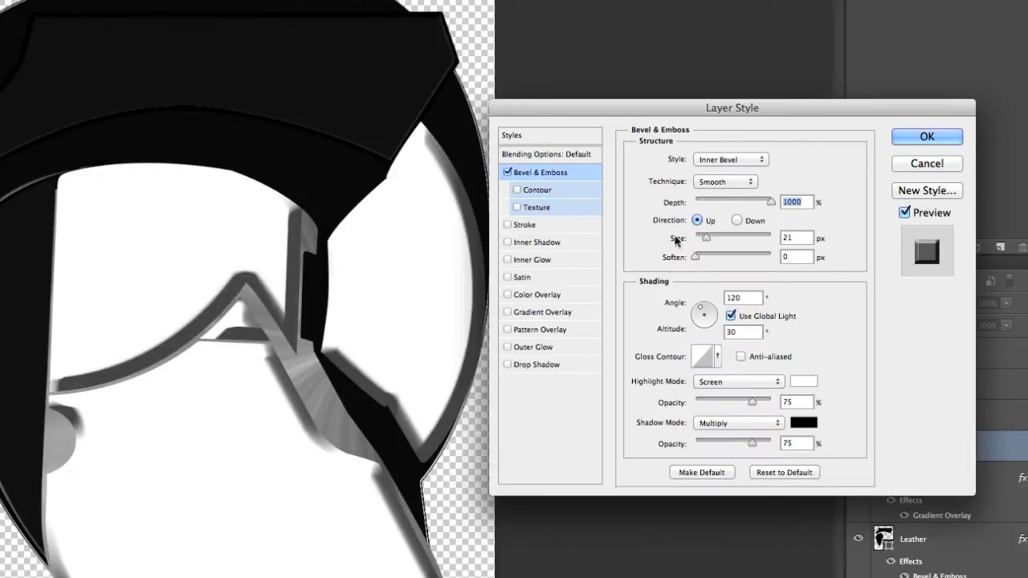
left_click_drag(706, 235, 698, 241)
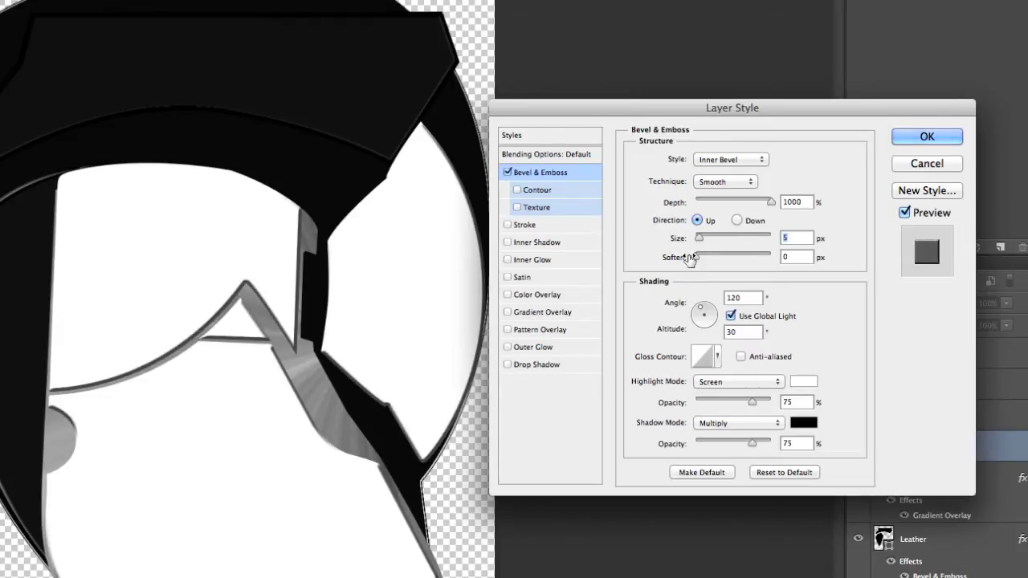
Change the Plastic bevel to an Outer Bevel with Down direction and a half-round gloss contour
left_click(731, 161)
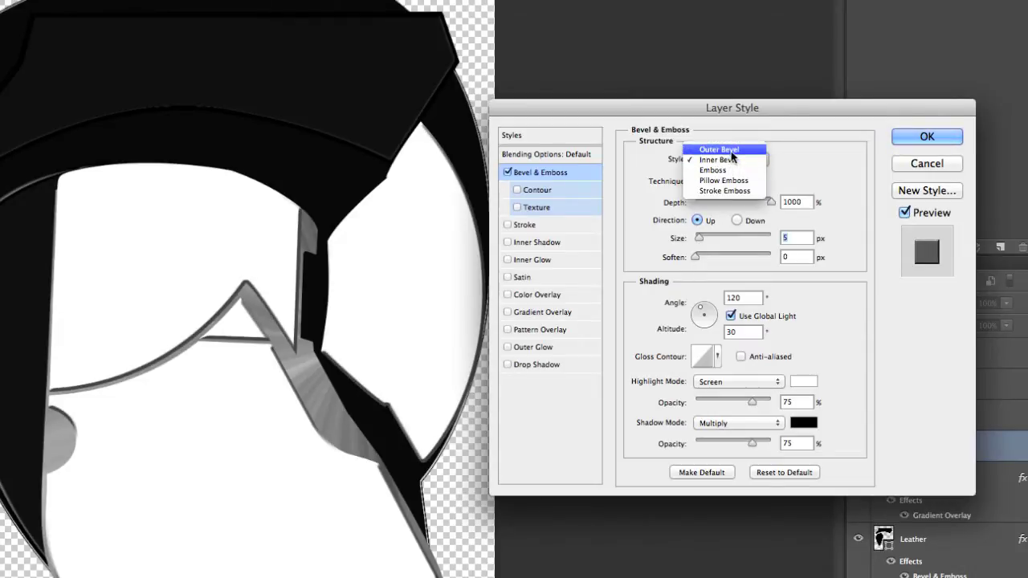
left_click(731, 150)
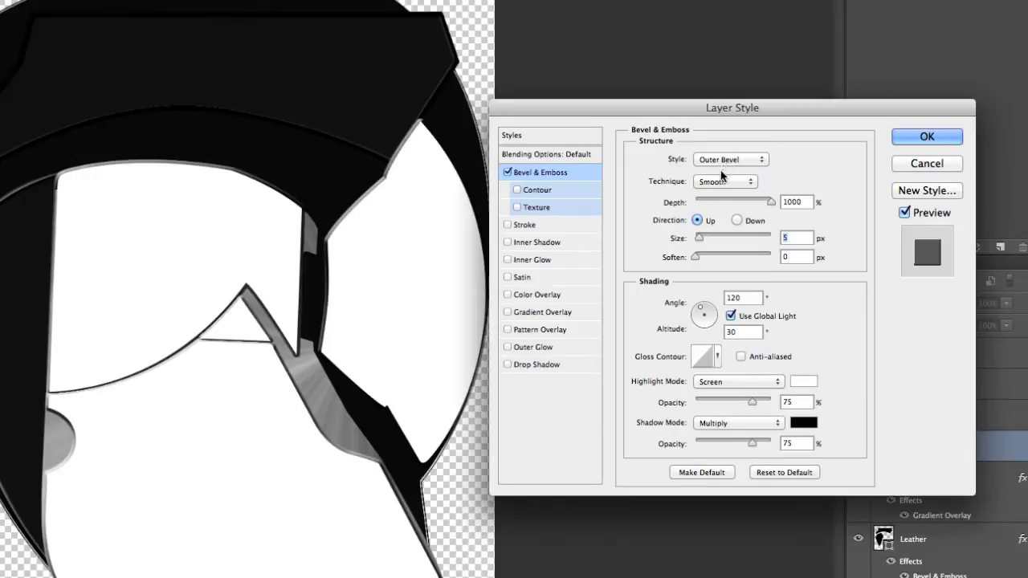
left_click(737, 220)
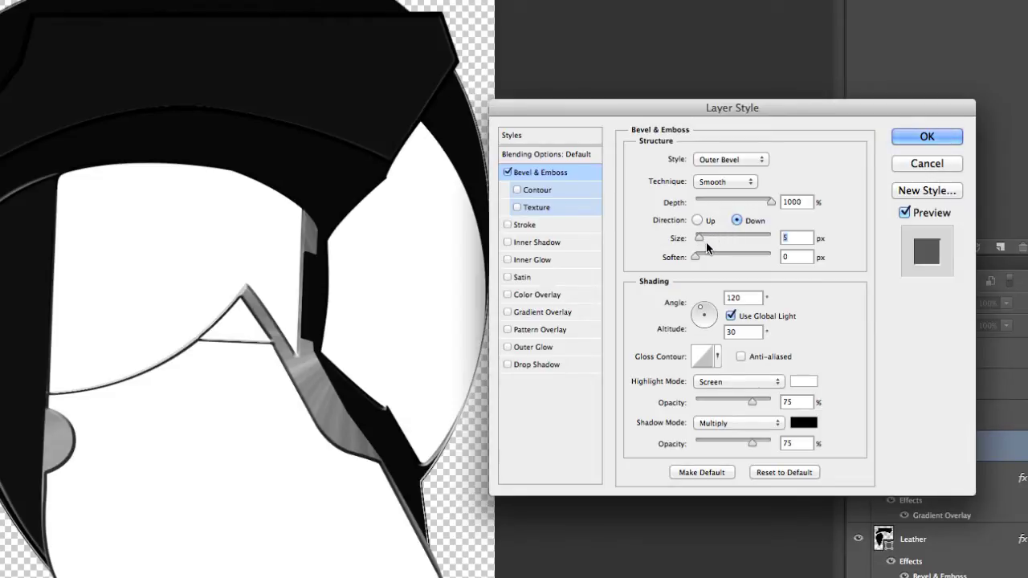
left_click(718, 355)
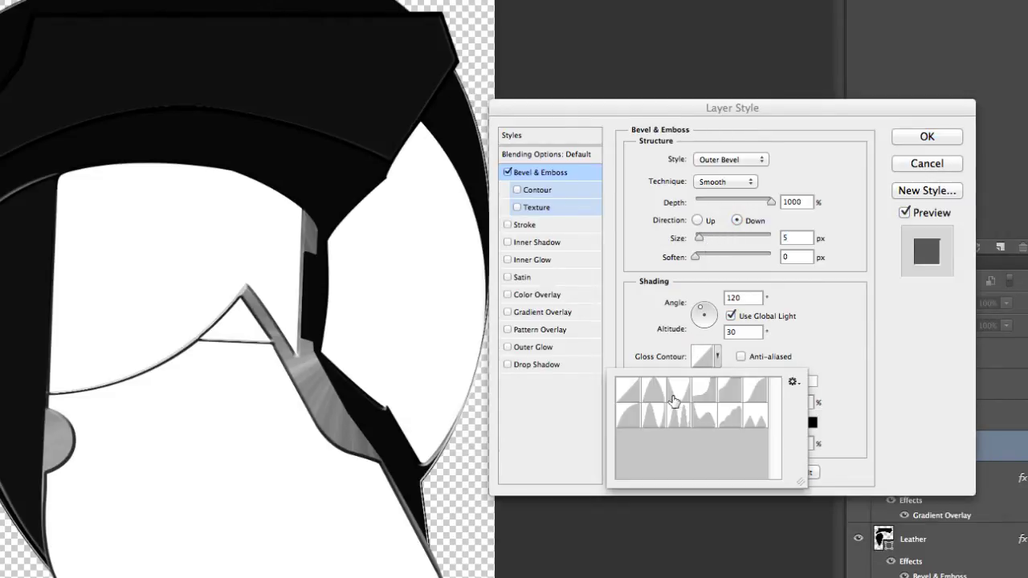
left_click(630, 416)
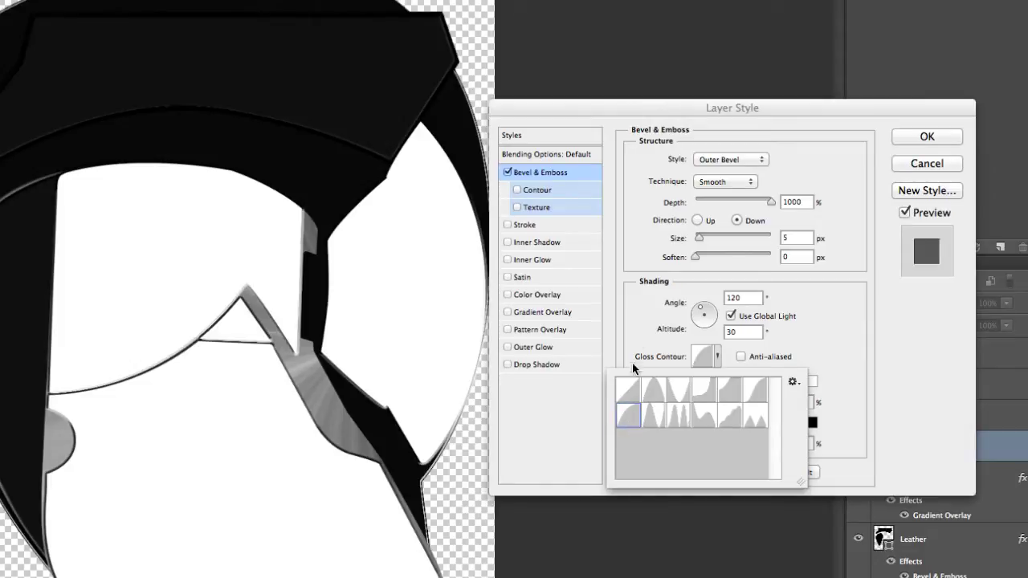
Add a ring-shaped, anti-aliased Contour to the Plastic bevel and set its range to 39%
left_click(517, 190)
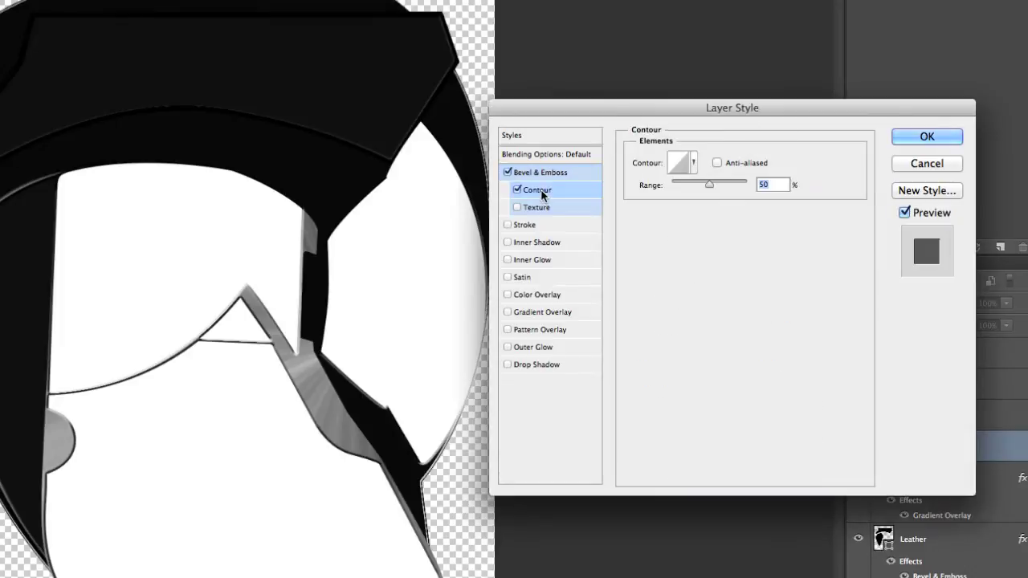
left_click(693, 165)
left_click(631, 222)
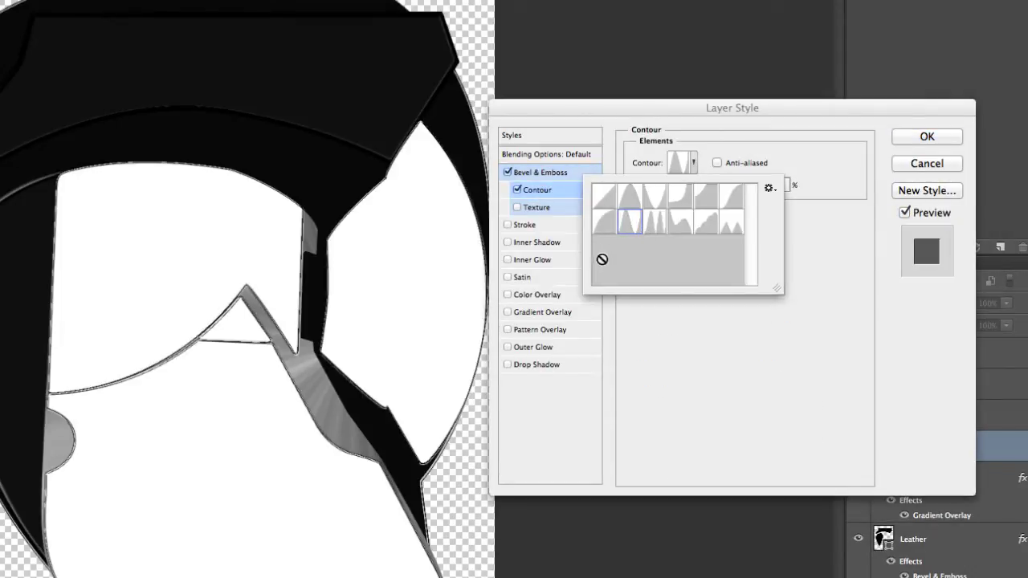
left_click_drag(58, 176, 167, 193)
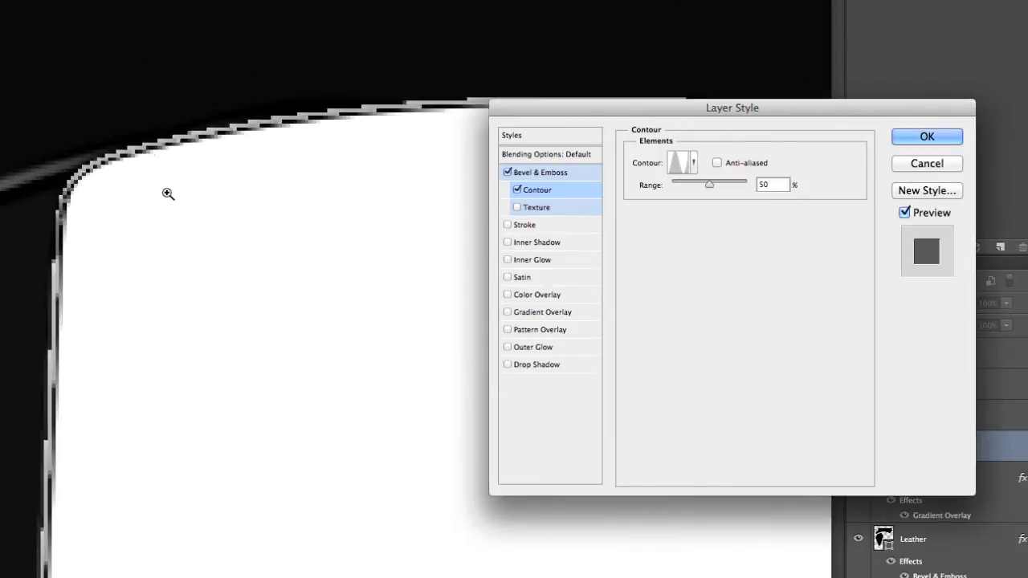
left_click(716, 163)
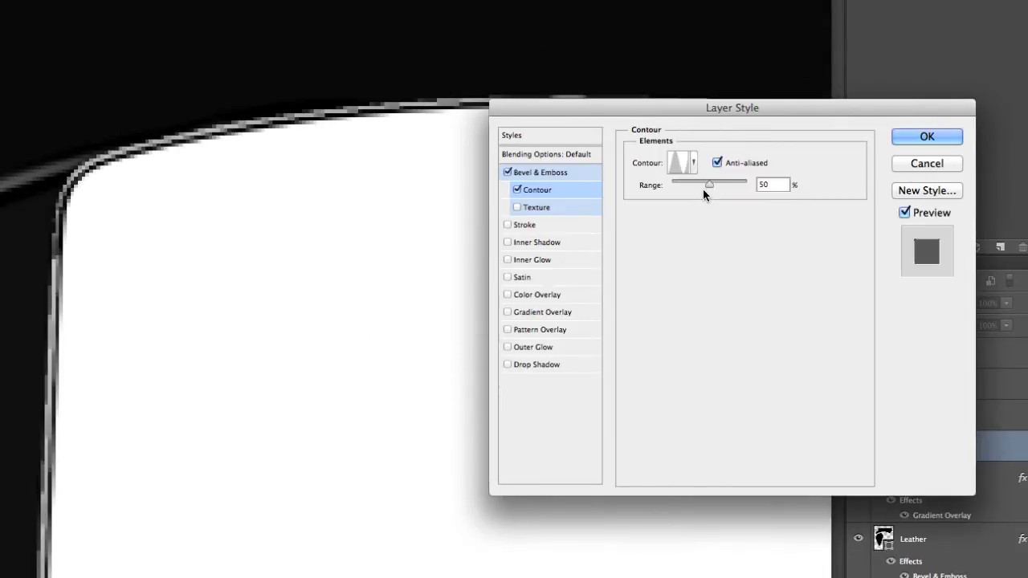
left_click_drag(704, 187, 700, 187)
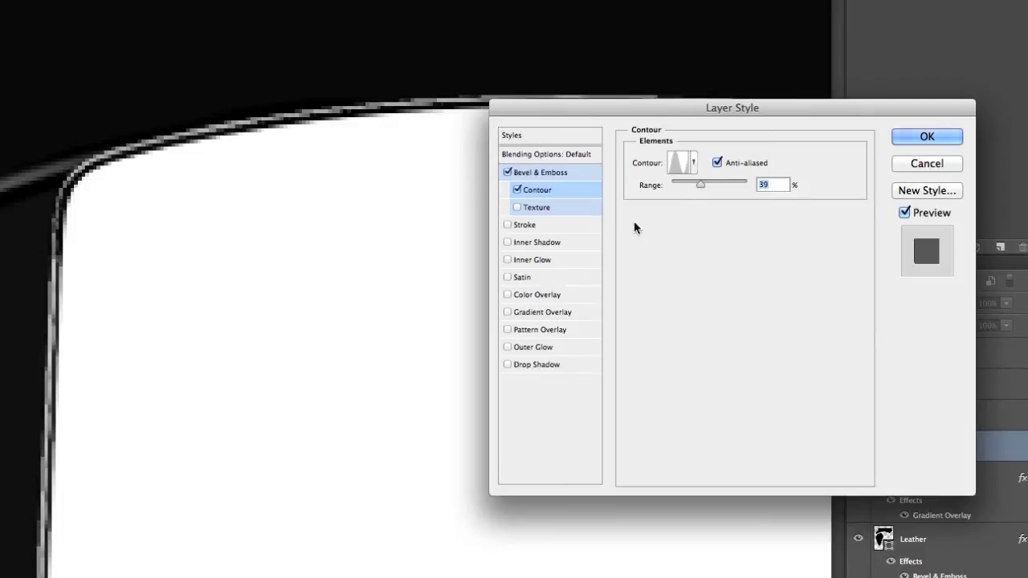
left_click(247, 297, "alt")
left_click_drag(246, 297, 144, 293)
left_click_drag(473, 382, 324, 312)
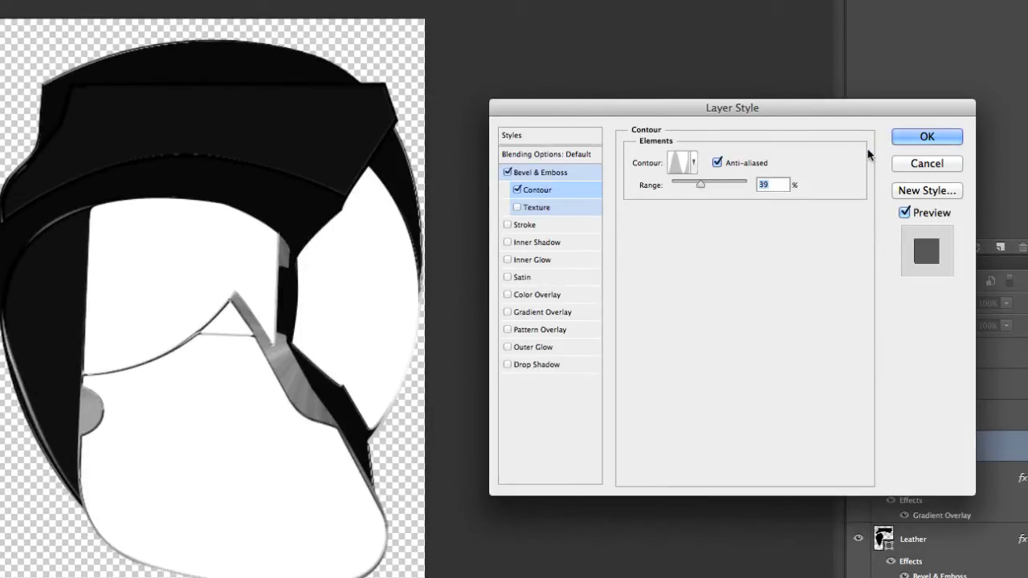
Add a Satin effect to the Plastic layer with 8% opacity and the deep cove contour
left_click(522, 277)
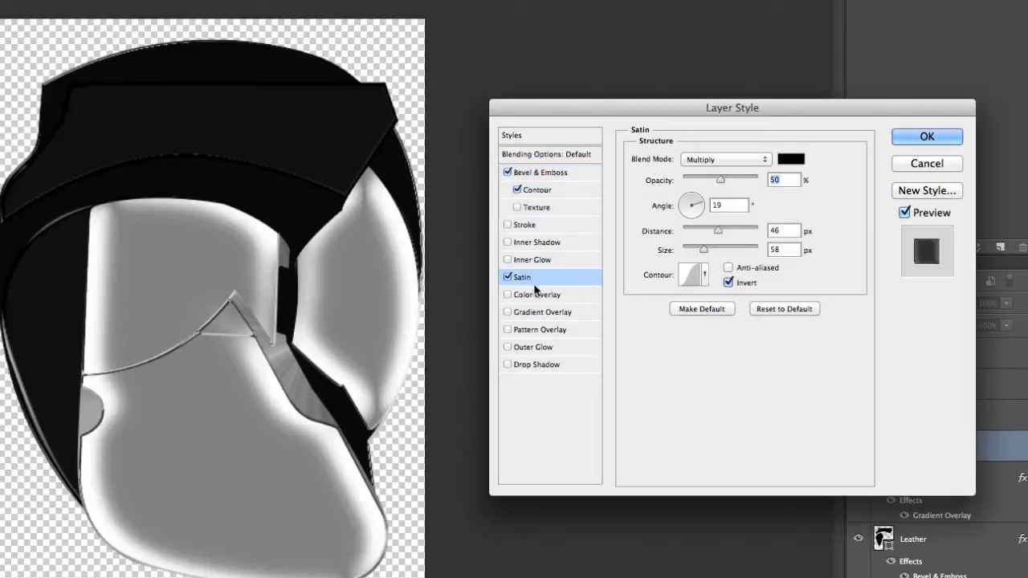
left_click_drag(718, 180, 688, 184)
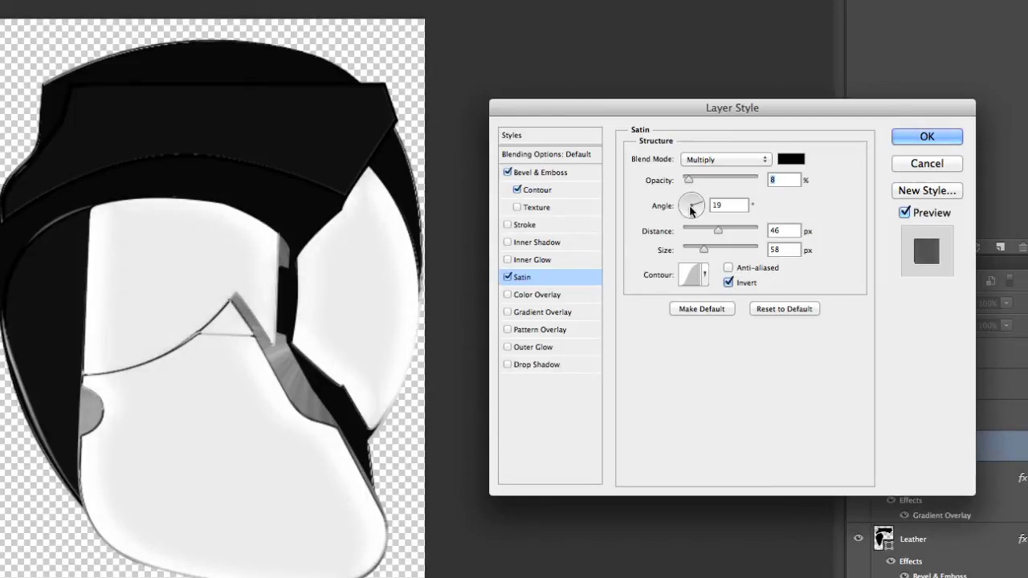
left_click(705, 275)
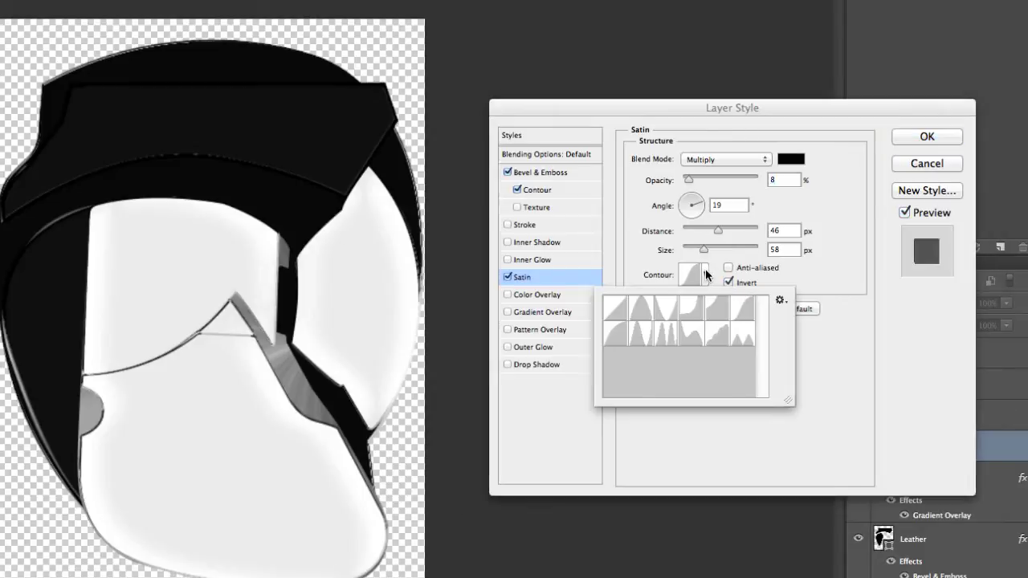
left_click(695, 313)
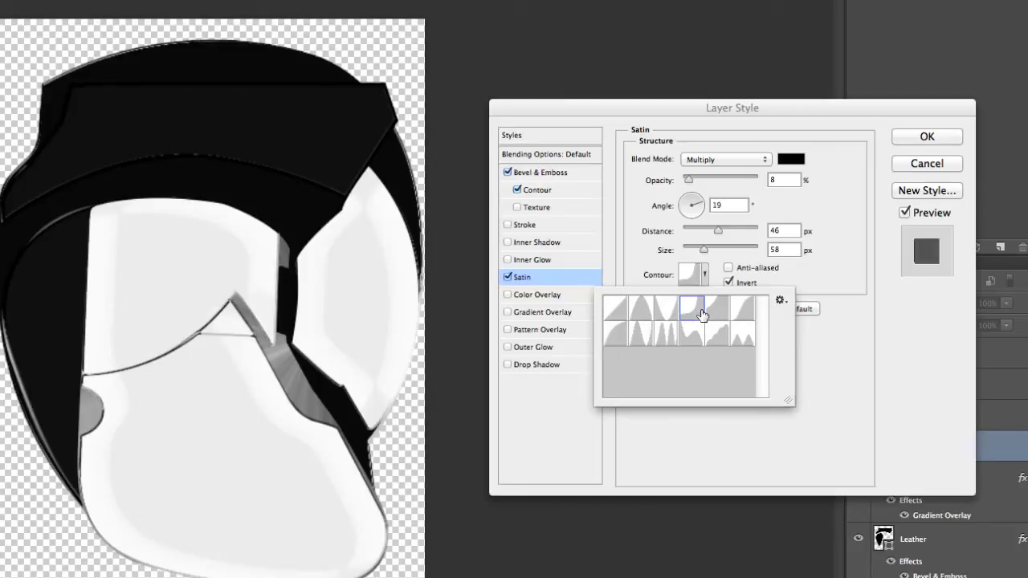
left_click(773, 212)
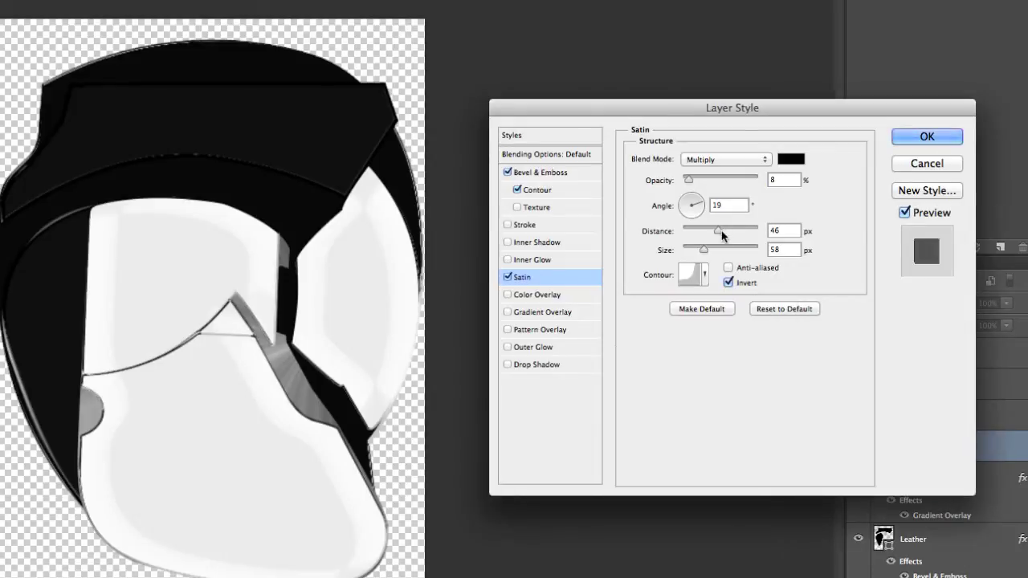
Set the Satin distance to 7 px and its size to 24 px, and lower its opacity a little further
left_click_drag(690, 232, 687, 231)
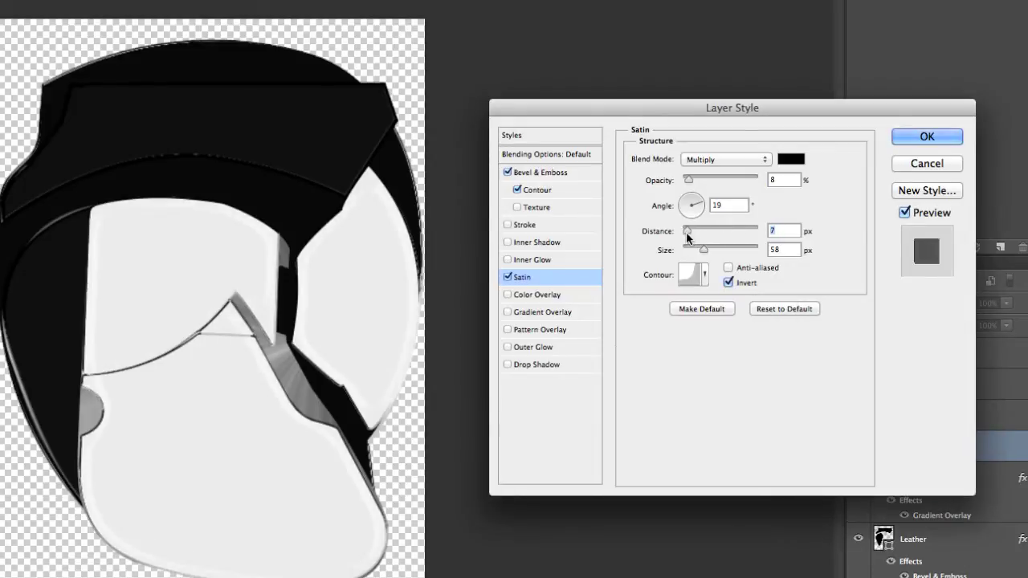
left_click_drag(704, 250, 694, 252)
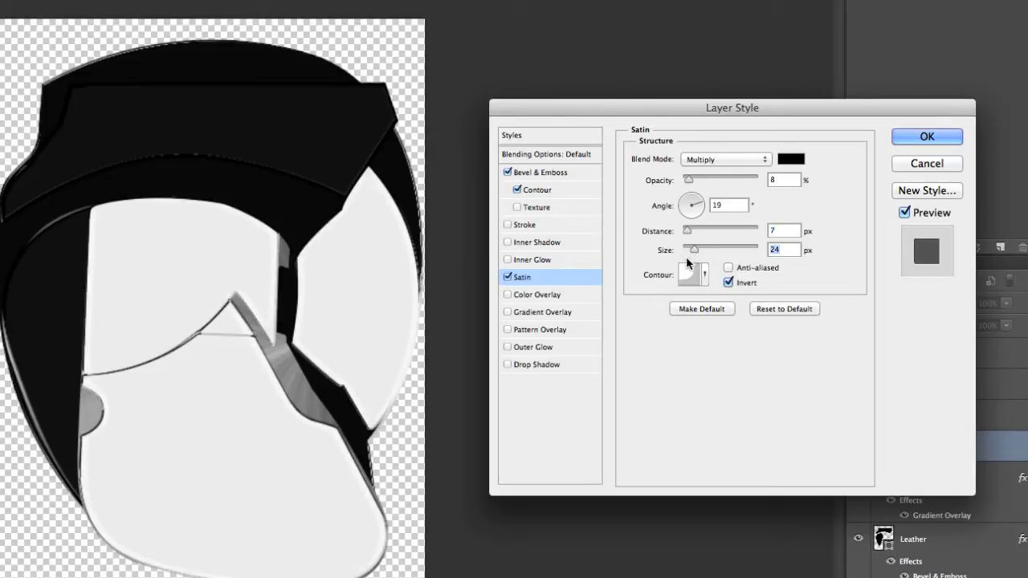
left_click_drag(688, 179, 683, 195)
Add a linear black-to-white Gradient Overlay at 7% opacity, tilt its angle diagonally and accept the Plastic layer's style
left_click(546, 314)
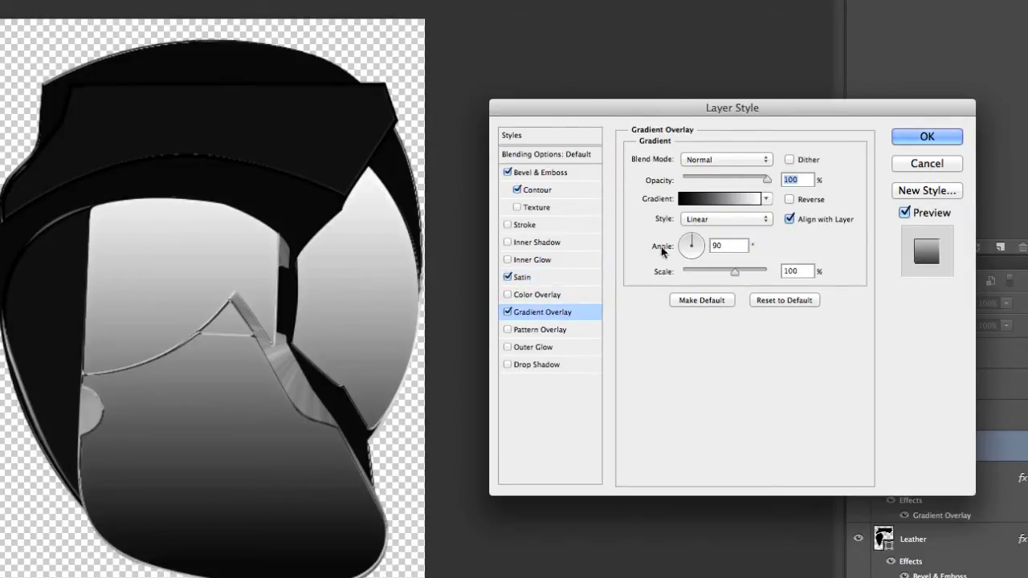
left_click(688, 178)
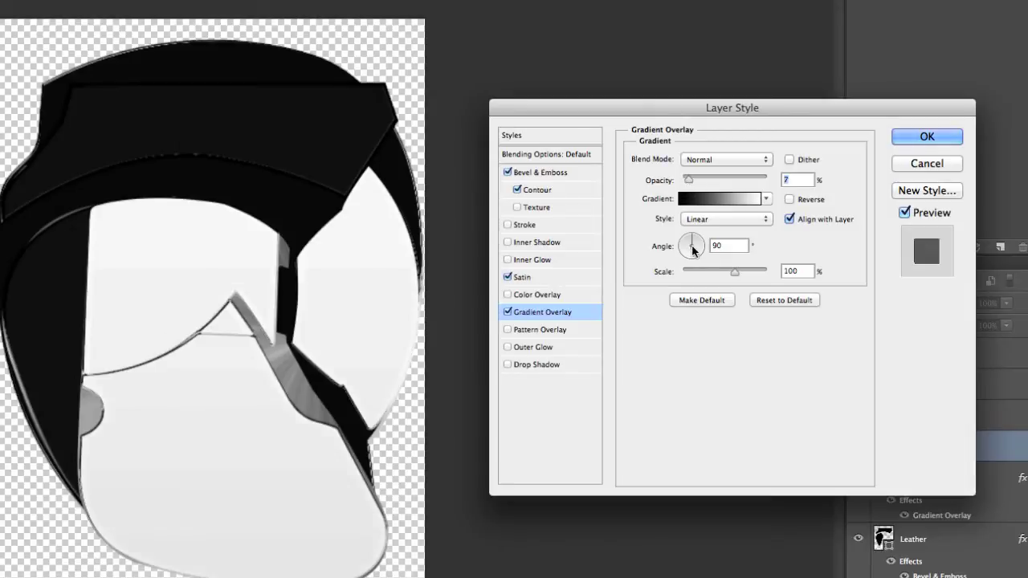
left_click(691, 244)
left_click(917, 134)
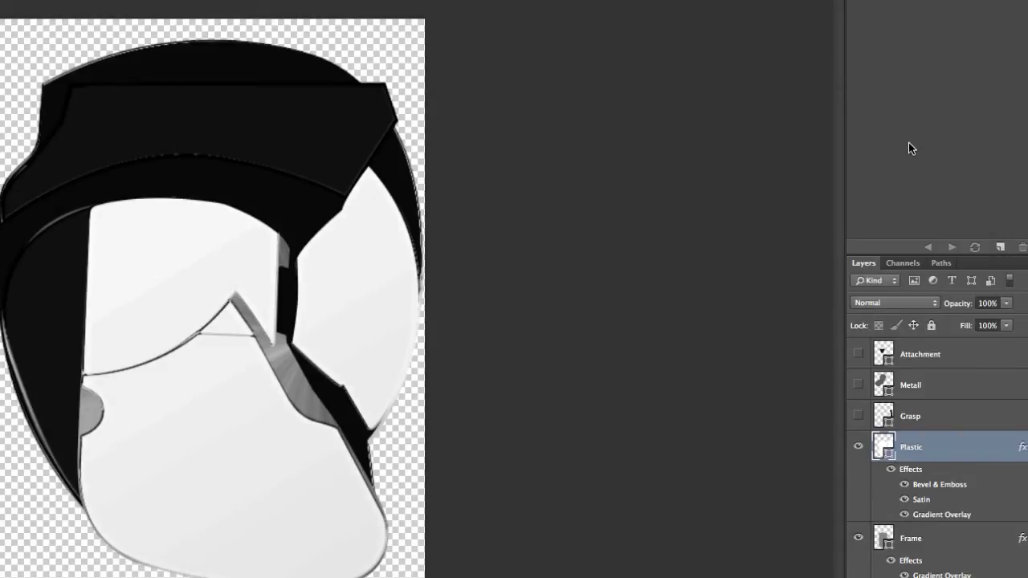
Show the Grasp layer and give it an Inner Bevel with 1000% depth and 2 px size
left_click(858, 416)
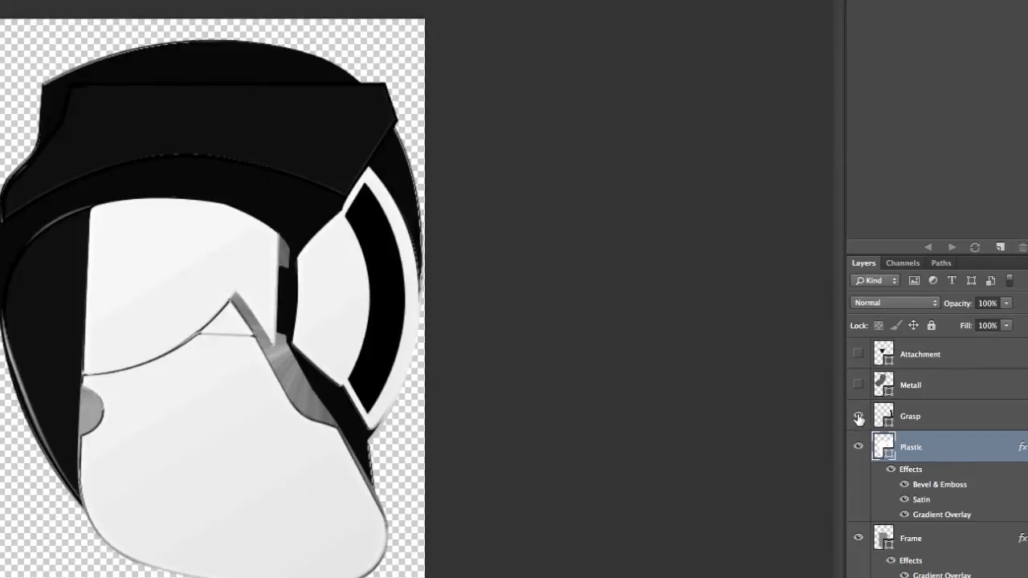
left_click(944, 416)
double_click(950, 424)
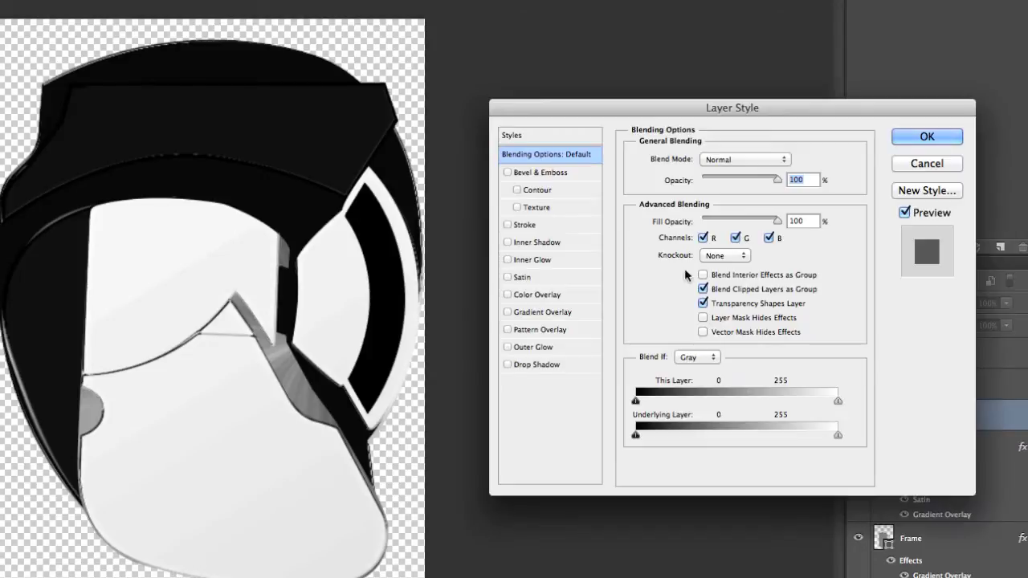
left_click(541, 173)
type("1000")
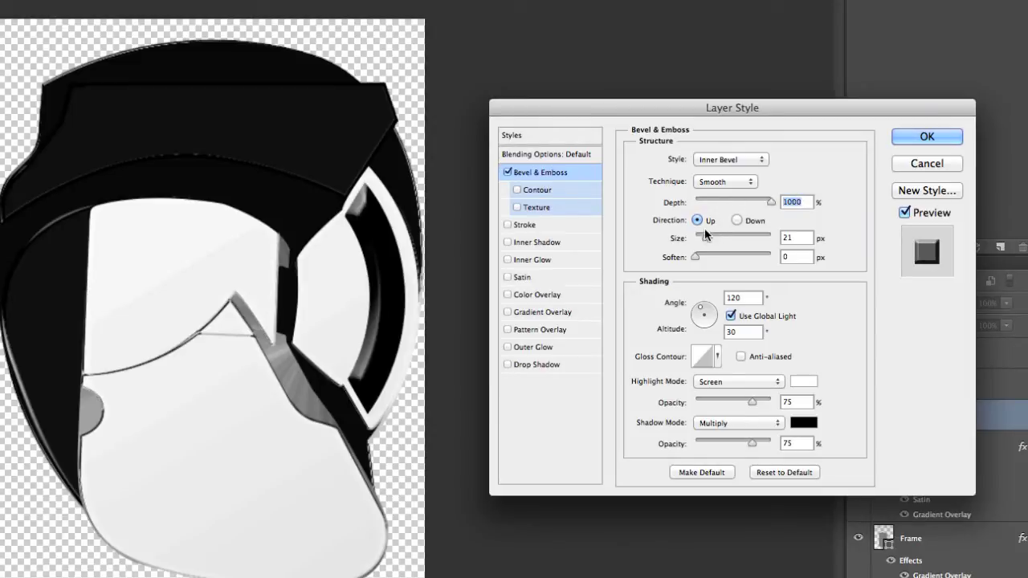
left_click_drag(705, 234, 696, 238)
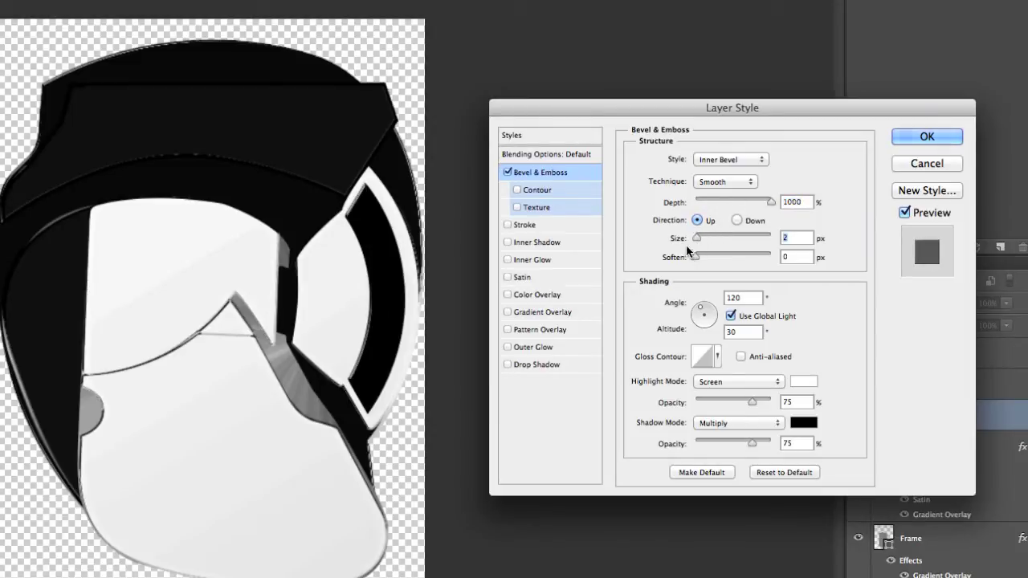
Apply the S-curved Gaussian gloss contour to the Grasp bevel and accept the style
left_click(711, 354)
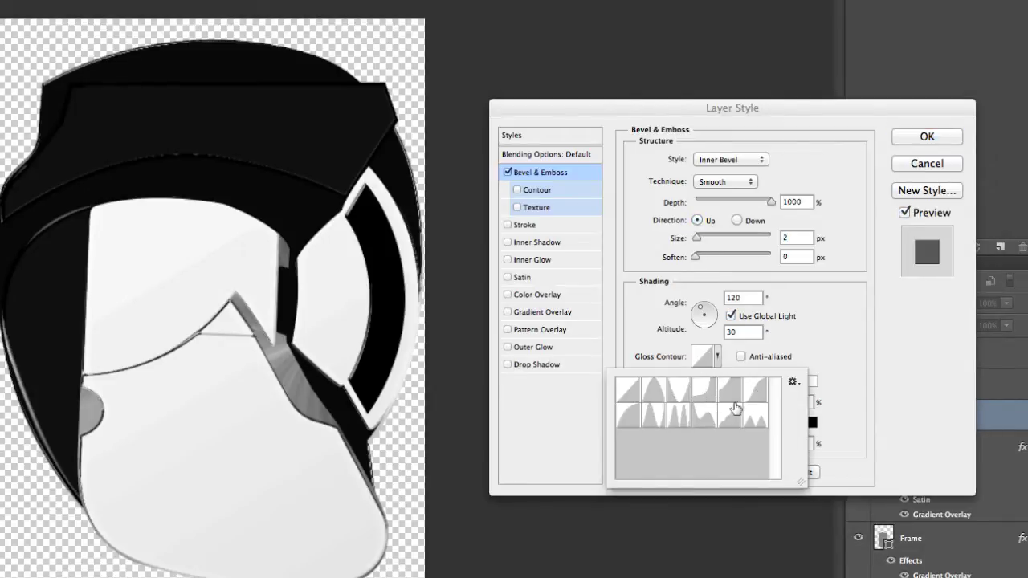
left_click(755, 393)
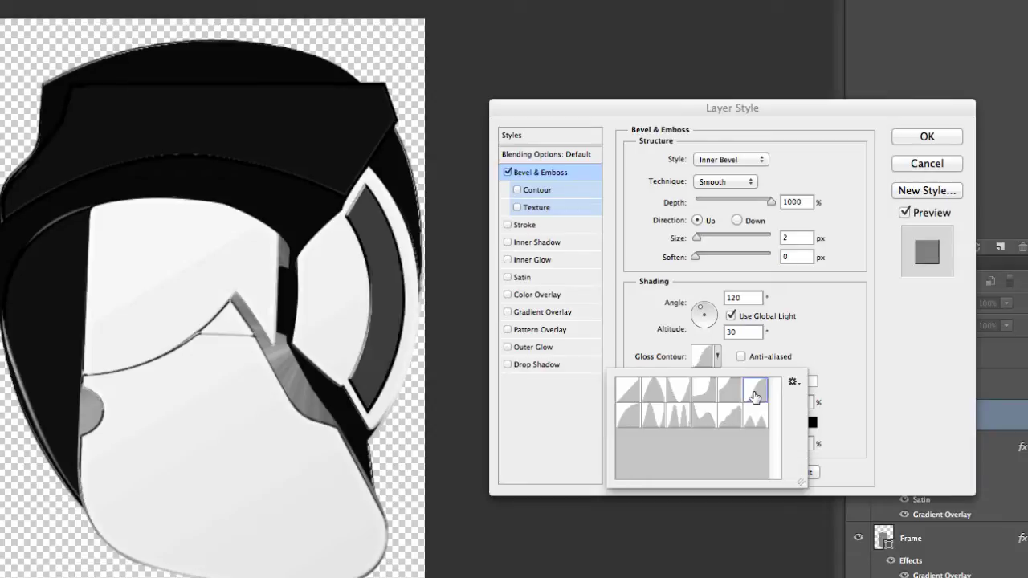
left_click(912, 137)
Show the Metall layer and add a Gradient Overlay to it
left_click(860, 394)
left_click(860, 394)
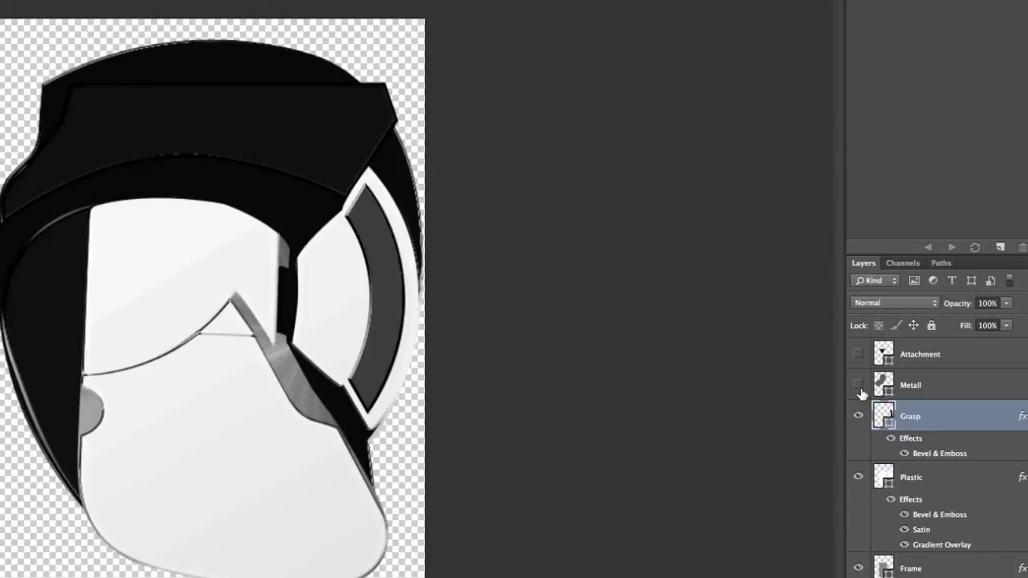
left_click(860, 393)
left_click(959, 389)
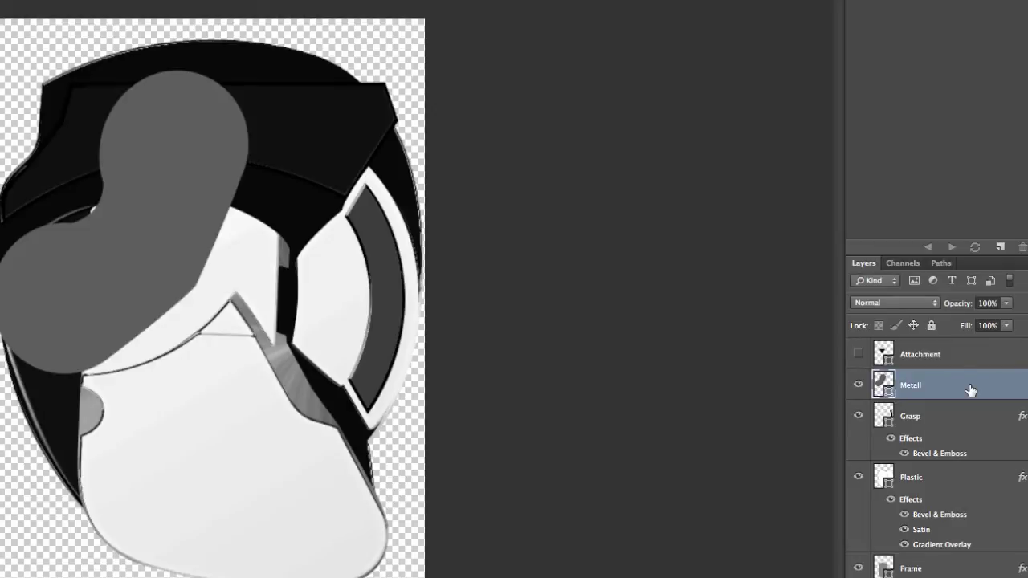
double_click(972, 389)
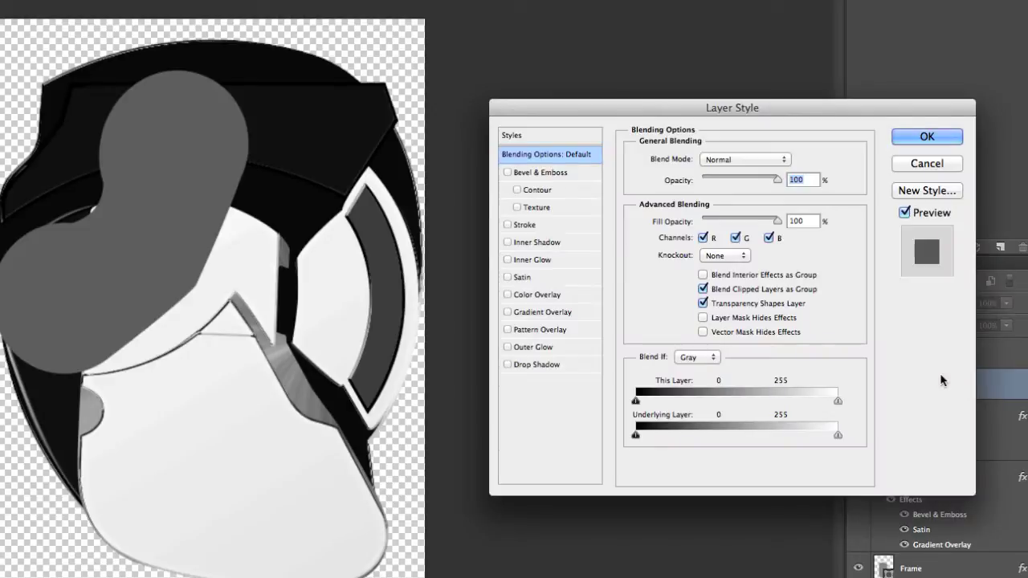
left_click(570, 313)
Change the Metall overlay's gradient to the Noise type with the LAB color model
left_click(717, 198)
left_click(494, 291)
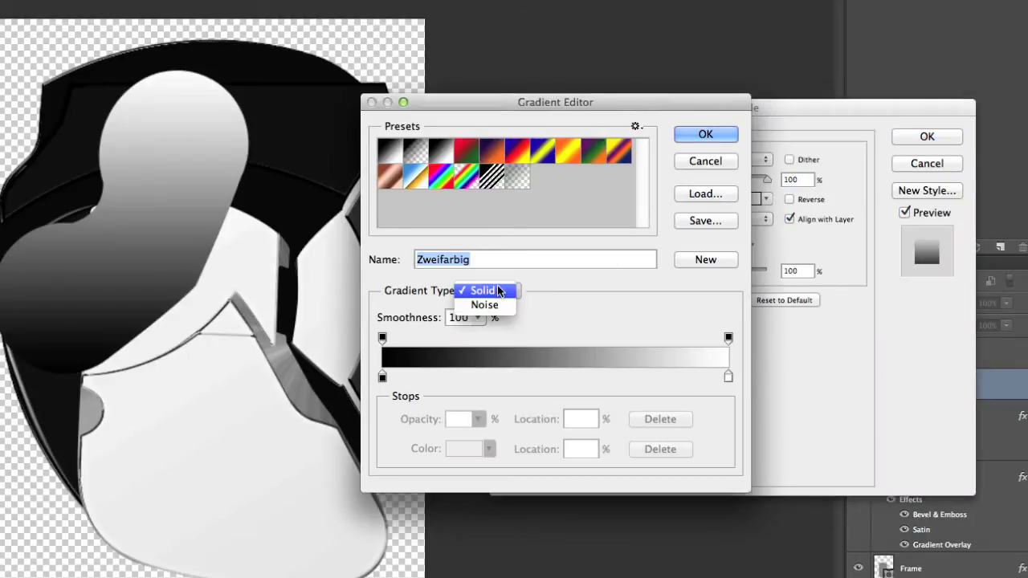
left_click(504, 311)
left_click(501, 366)
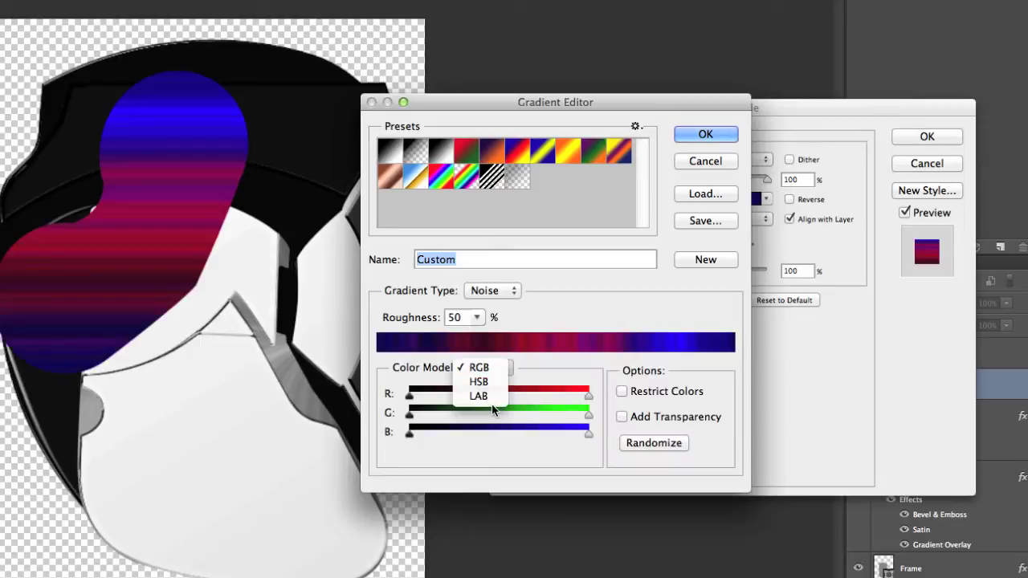
left_click(481, 396)
Narrow both the a and b ranges of the noise gradient to their neutral midpoints to make it grayscale
left_click_drag(588, 414, 495, 412)
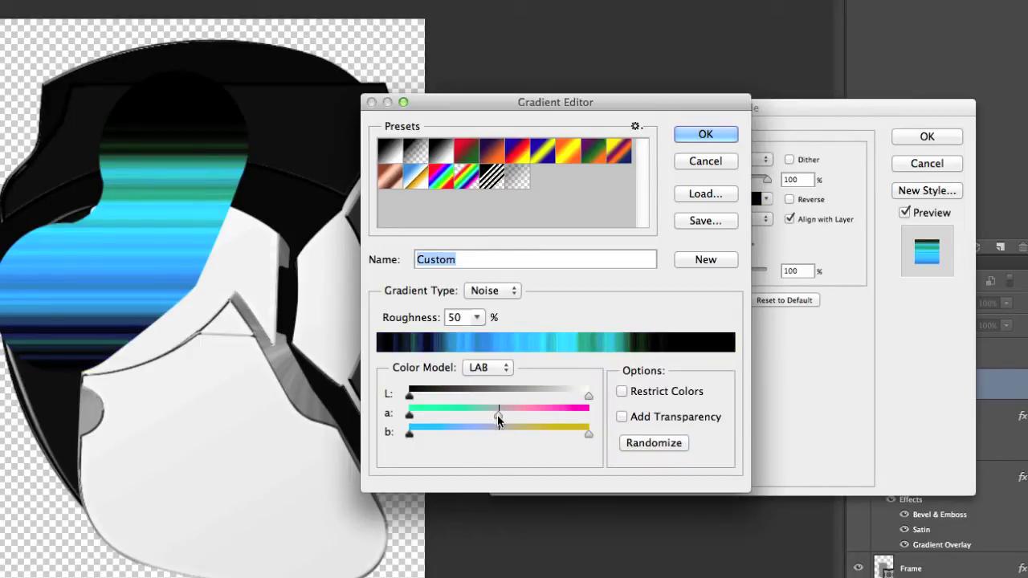
left_click_drag(409, 413, 497, 414)
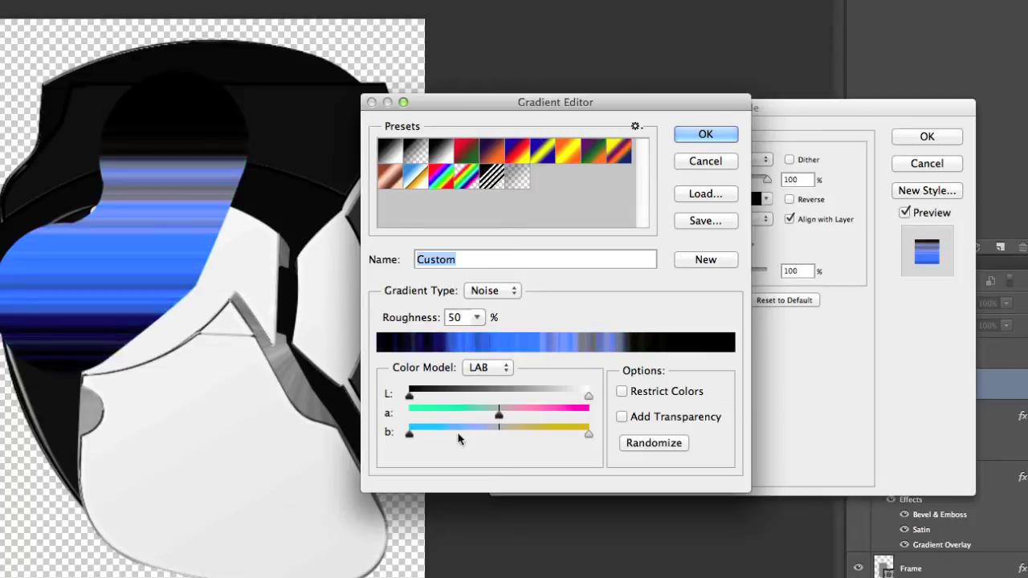
left_click_drag(410, 435, 499, 435)
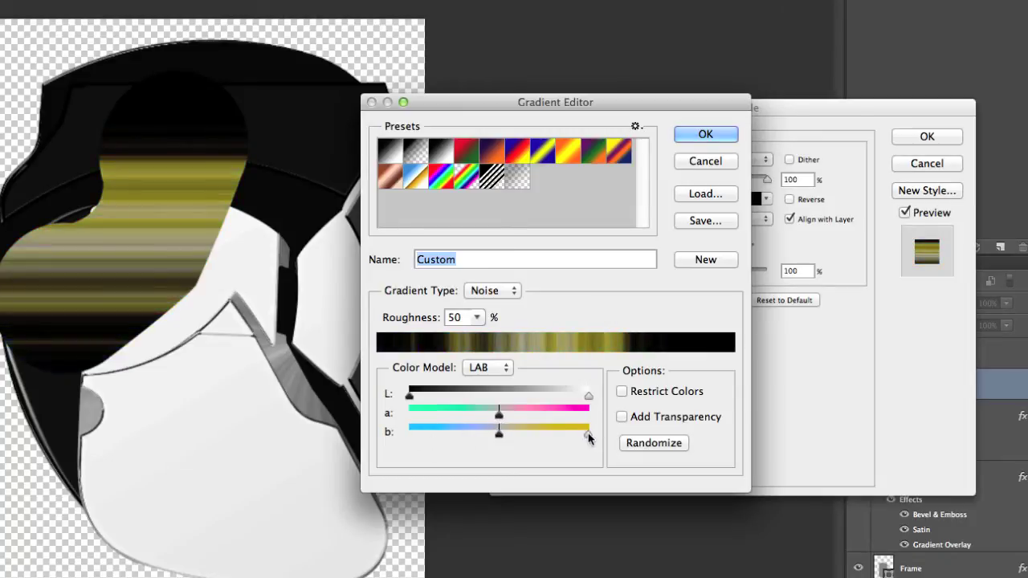
left_click_drag(588, 434, 497, 435)
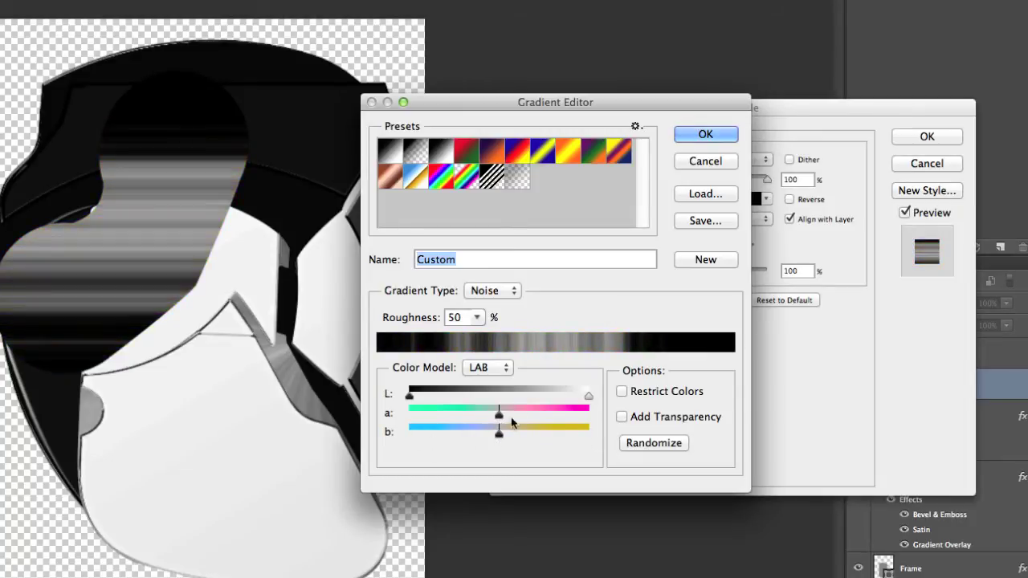
Randomize the noise gradient until its gray streaks look like evenly varied brushed metal, and accept the gradient
left_click(652, 447)
left_click(654, 448)
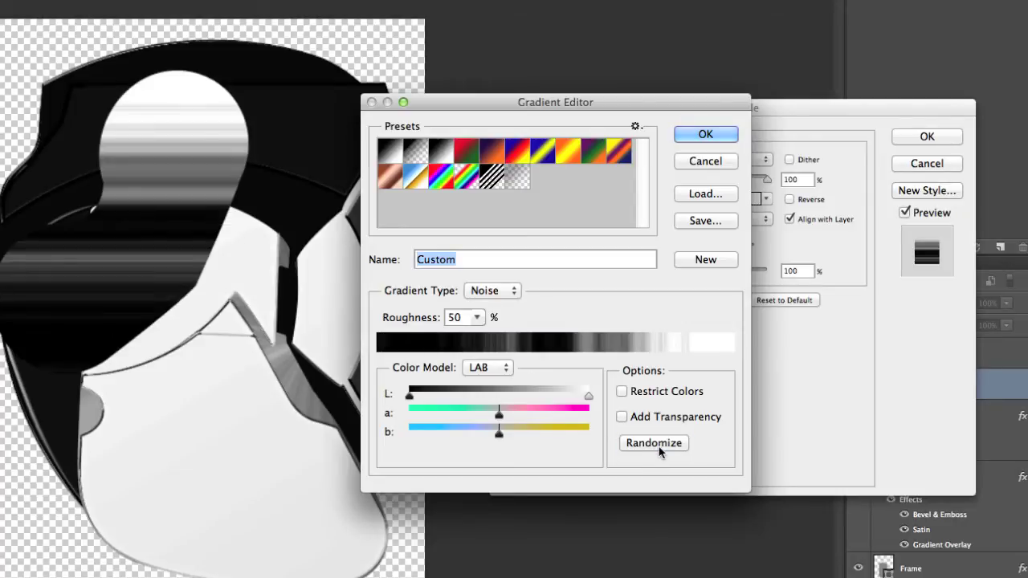
left_click(657, 446)
left_click(660, 443)
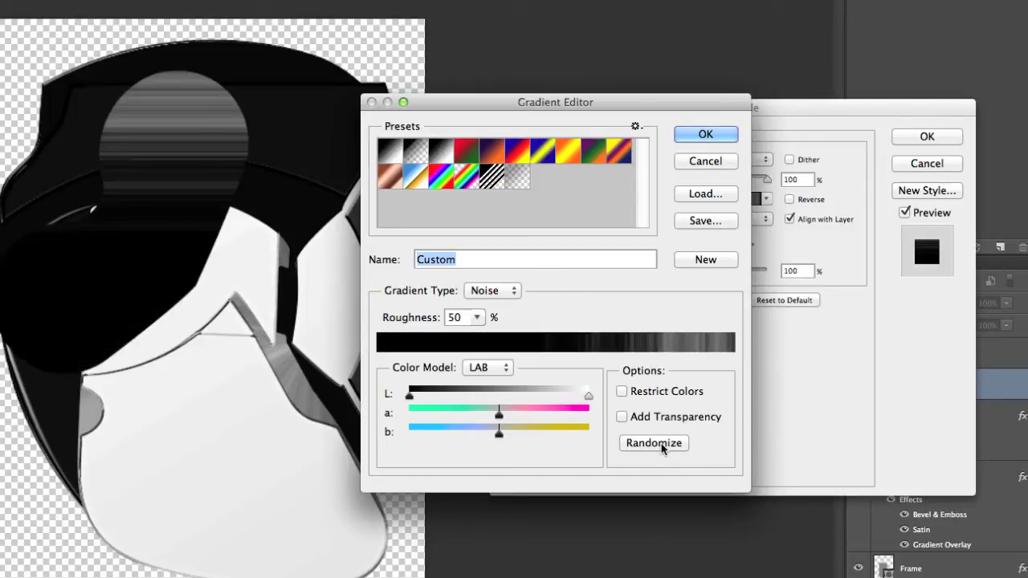
left_click(659, 443)
left_click(661, 446)
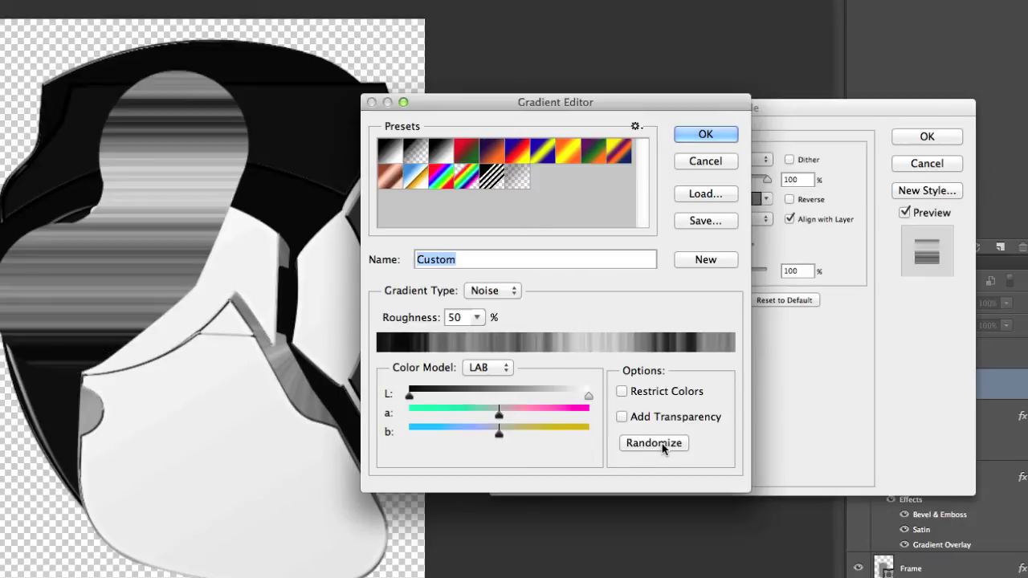
left_click(706, 134)
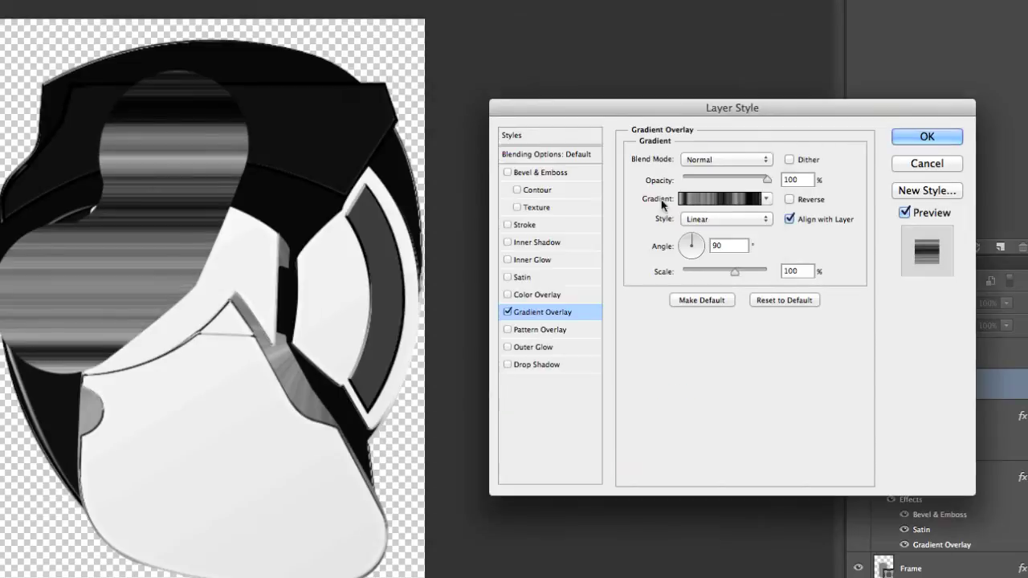
Set the Gradient Overlay to Angle style, move its centre past the shape's upper-left side and lower its opacity to 22%
left_click(694, 221)
left_click(697, 239)
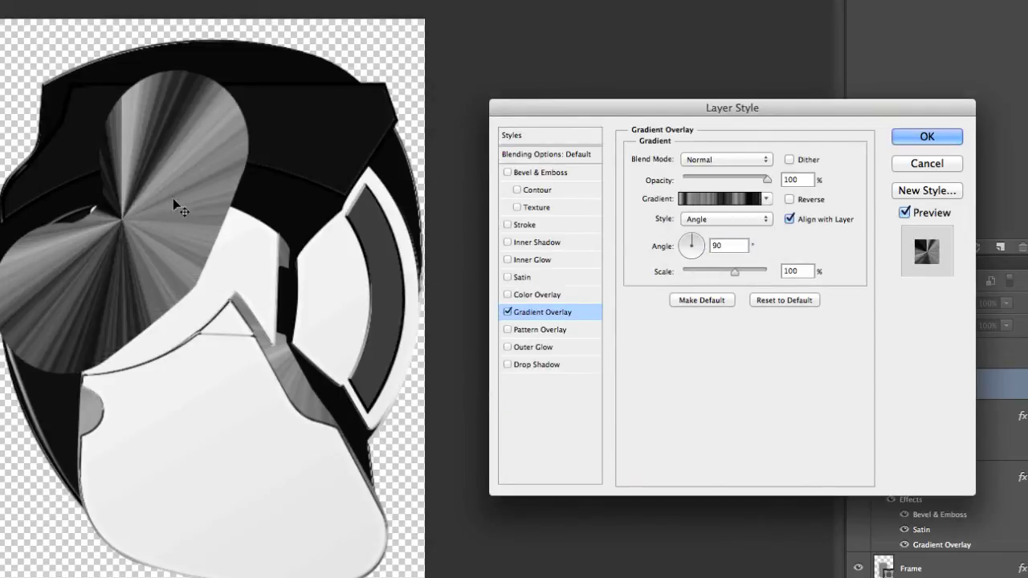
left_click_drag(95, 210, 12, 150)
left_click_drag(702, 180, 706, 187)
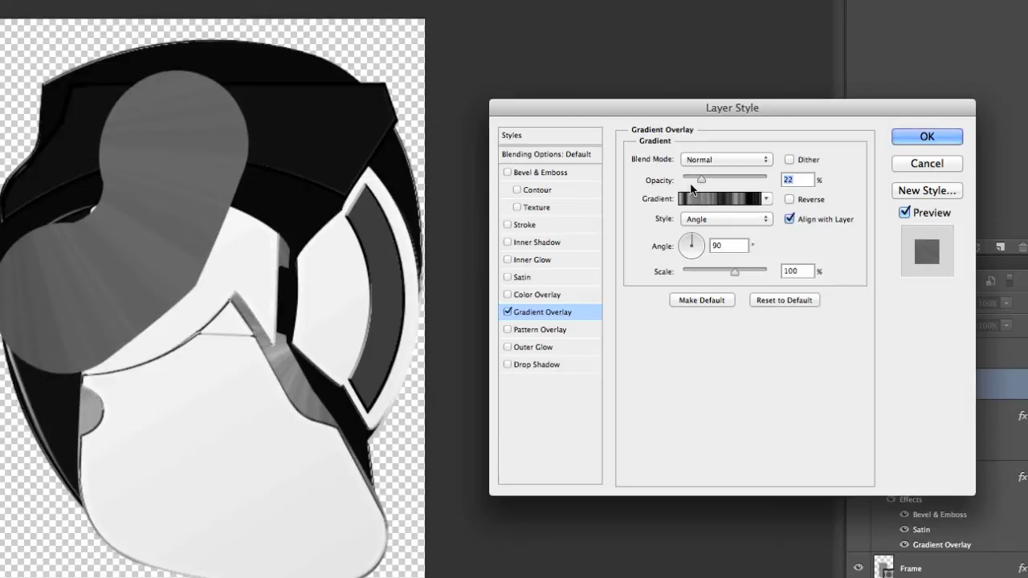
Give the Metall layer an Inner Bevel with 1000% depth, 2 px size, 1 px soften and 30% highlight opacity
left_click(538, 173)
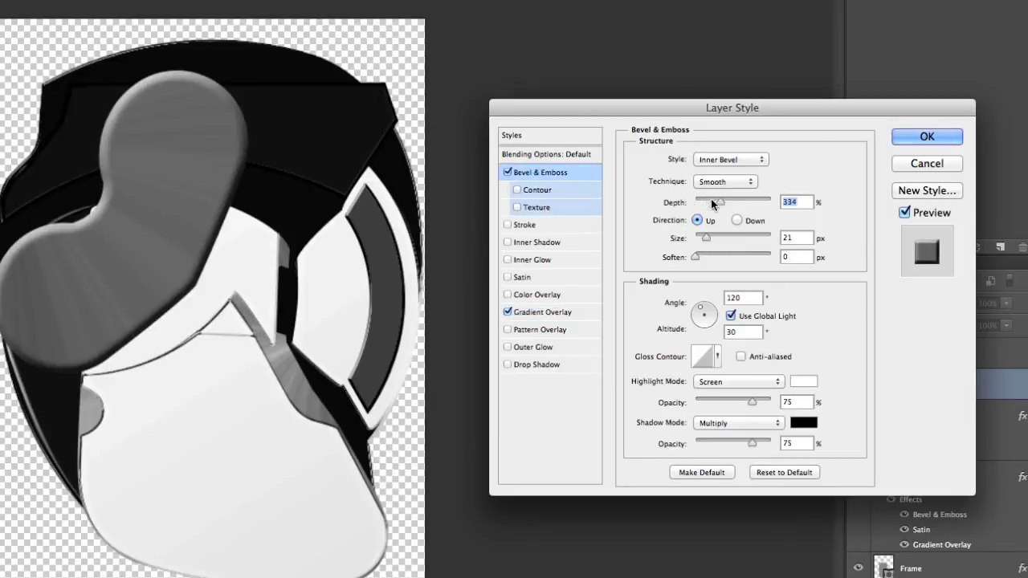
left_click_drag(711, 199, 787, 205)
left_click_drag(705, 237, 696, 255)
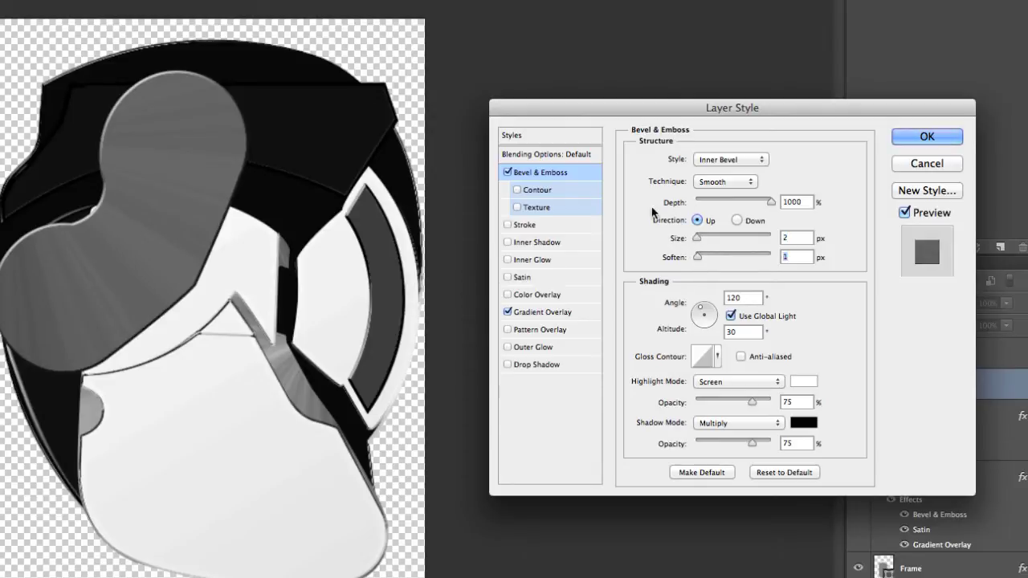
left_click_drag(756, 401, 716, 408)
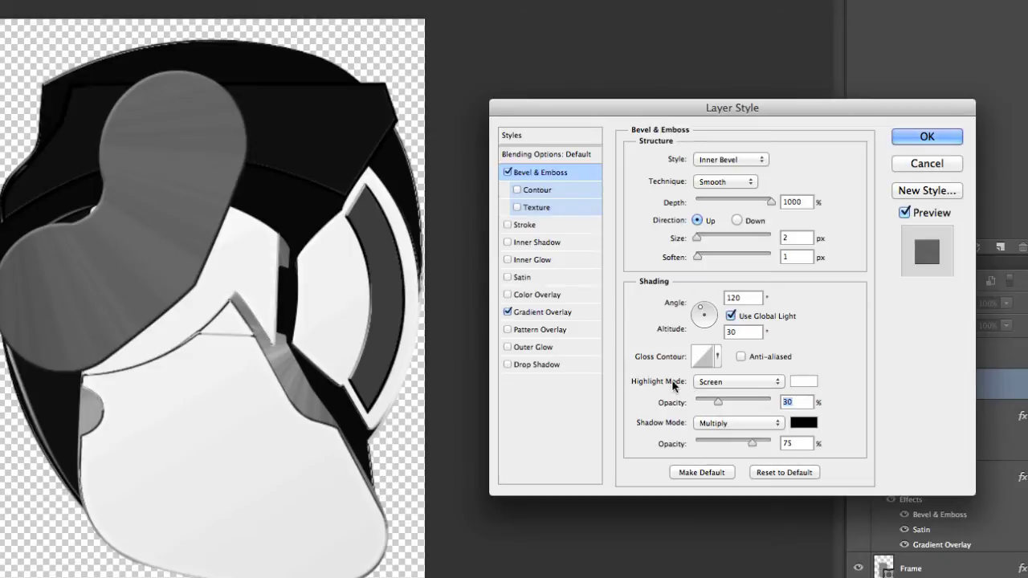
Add a Drop Shadow with 13 px distance and 42% opacity to the Metall layer and accept the style
left_click(552, 362)
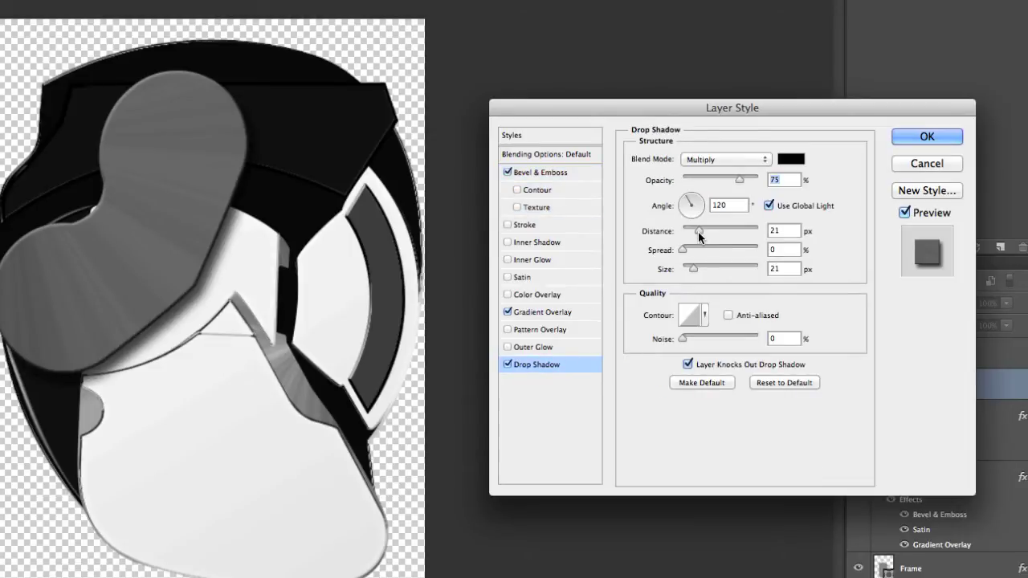
left_click_drag(699, 237, 692, 234)
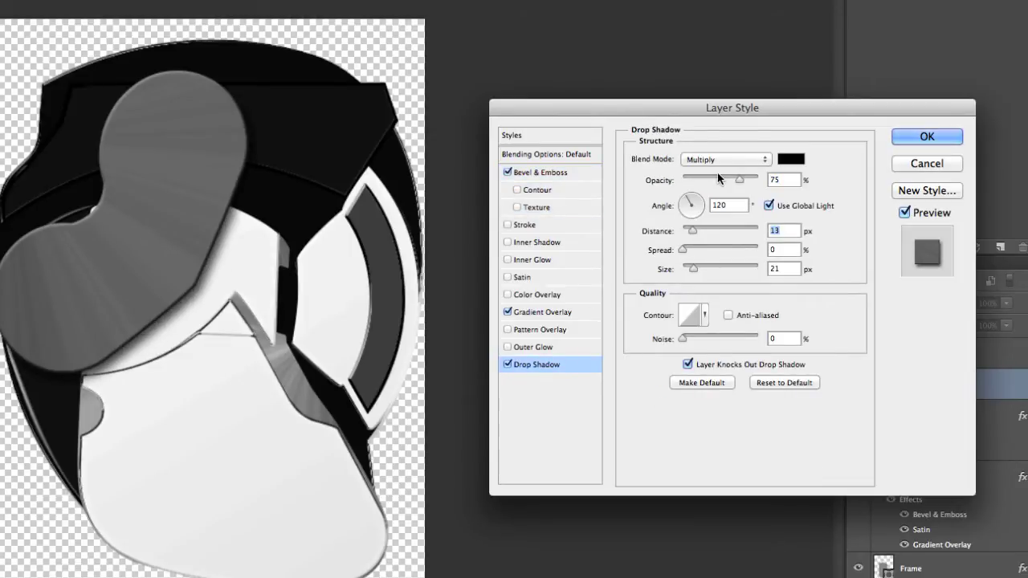
left_click_drag(707, 180, 713, 180)
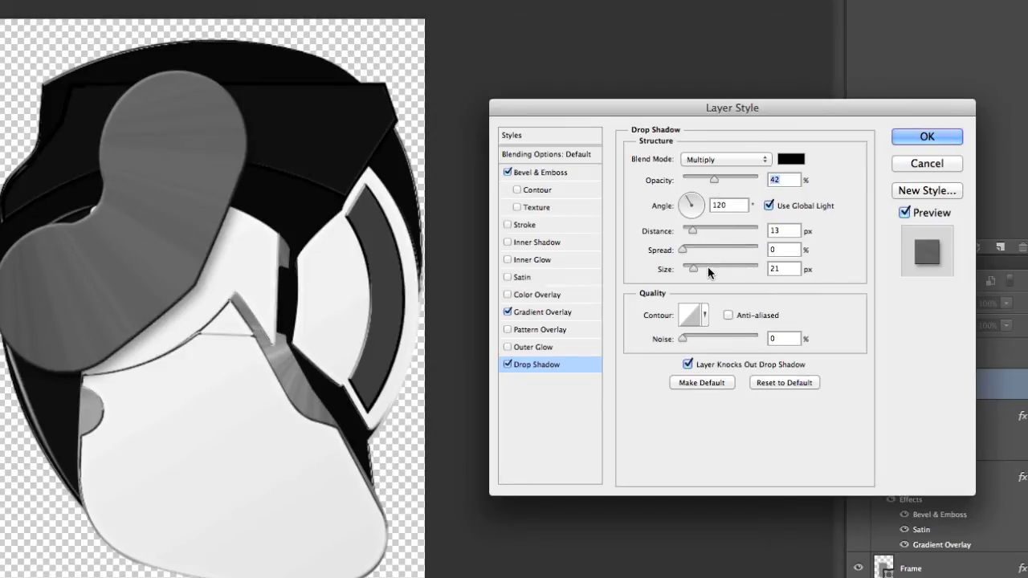
left_click(900, 137)
Show the Attachment layer and give it an Inner Bevel with 1000% depth and 1 px size
left_click(949, 361)
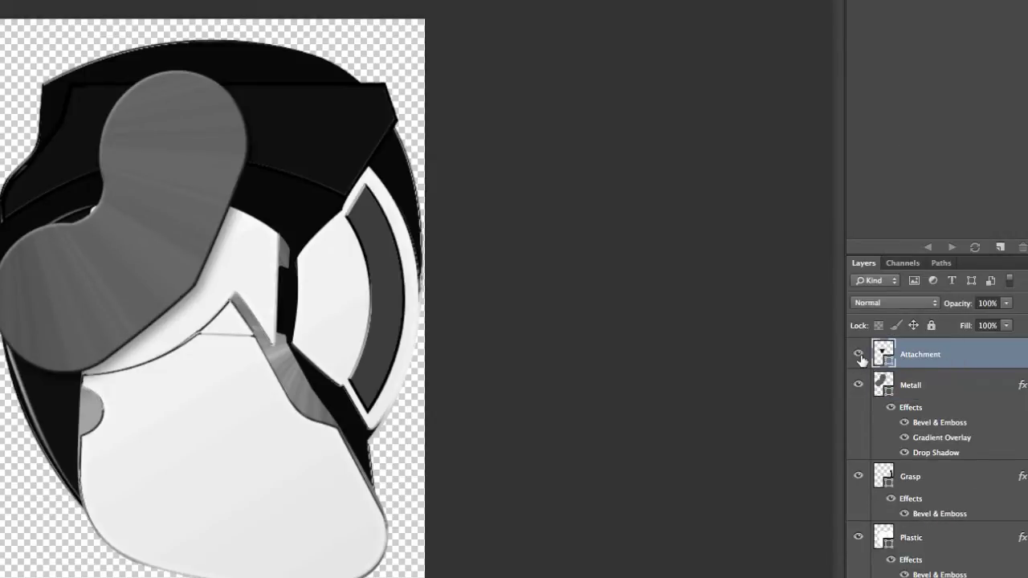
left_click(859, 358)
double_click(970, 354)
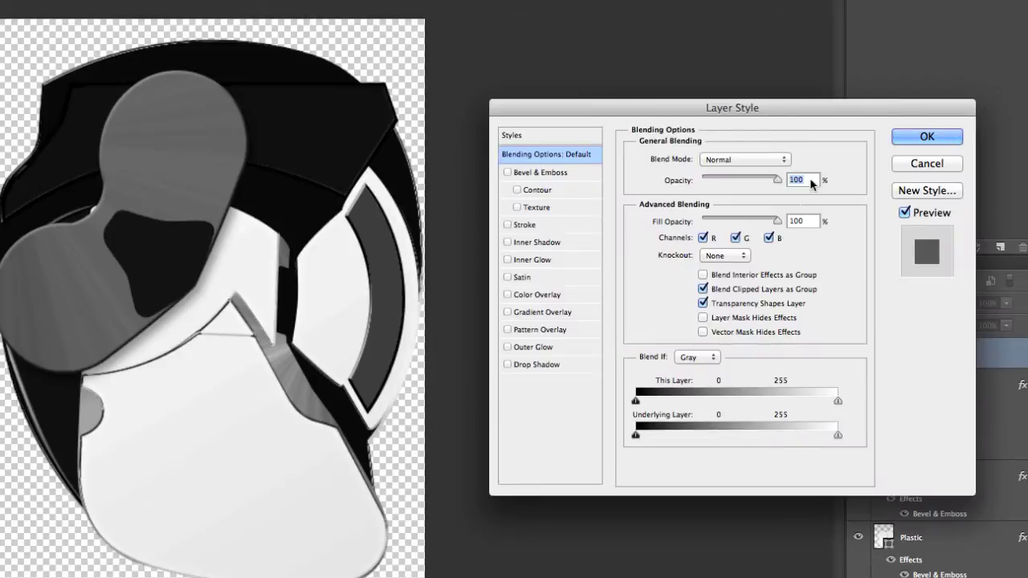
left_click(583, 173)
left_click_drag(713, 201, 785, 208)
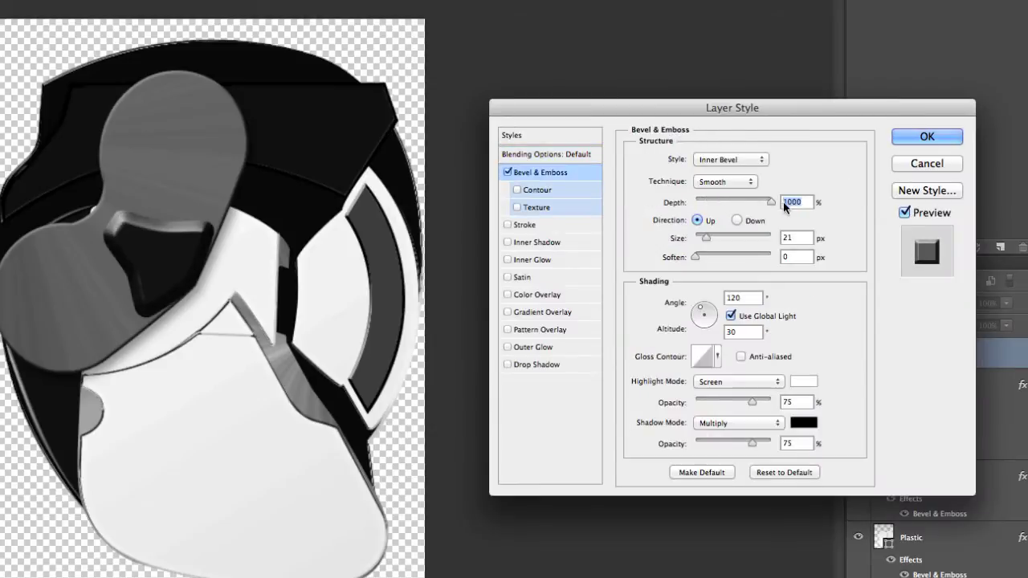
left_click_drag(705, 237, 696, 237)
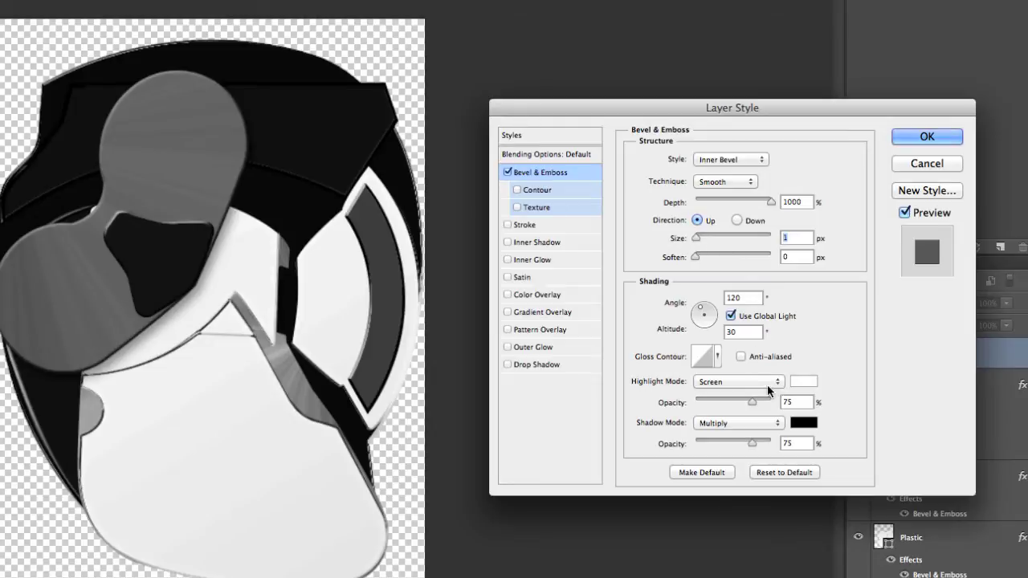
Apply the rising, rounded-step gloss contour to the Attachment bevel and check the shape's edge up close
left_click(717, 355)
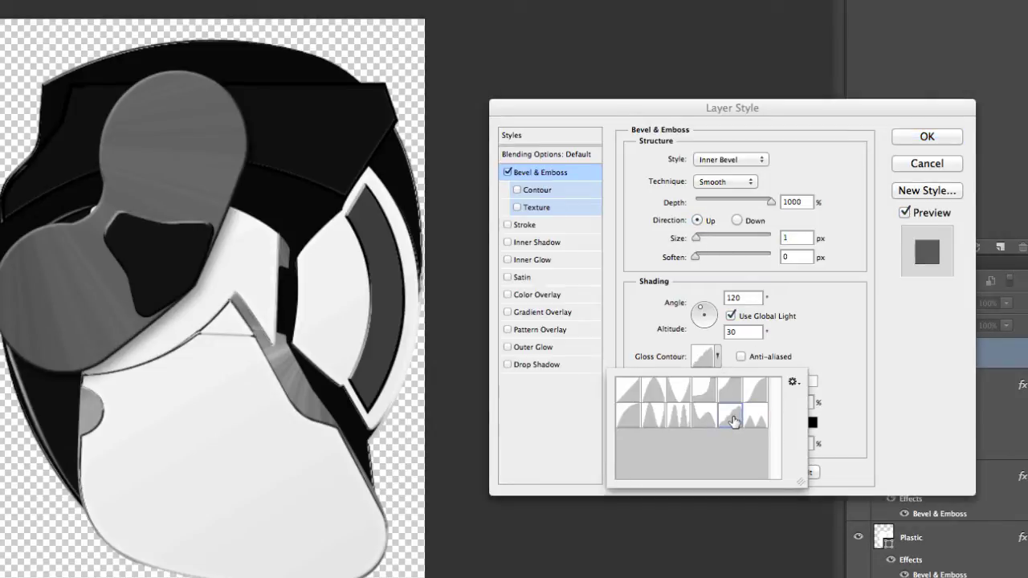
left_click(730, 381)
left_click(245, 225)
left_click(246, 225)
left_click(217, 214)
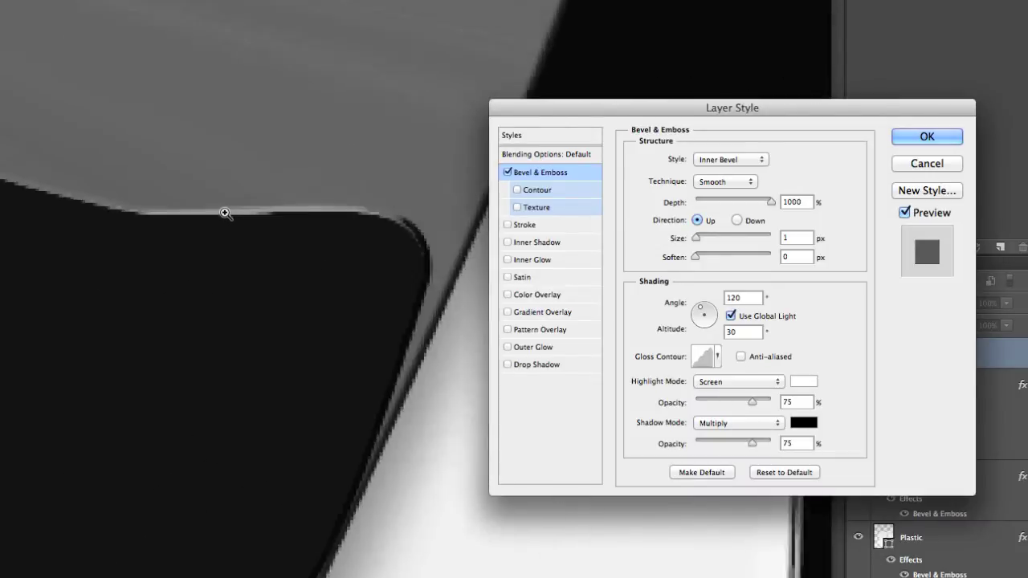
left_click(206, 231, "alt")
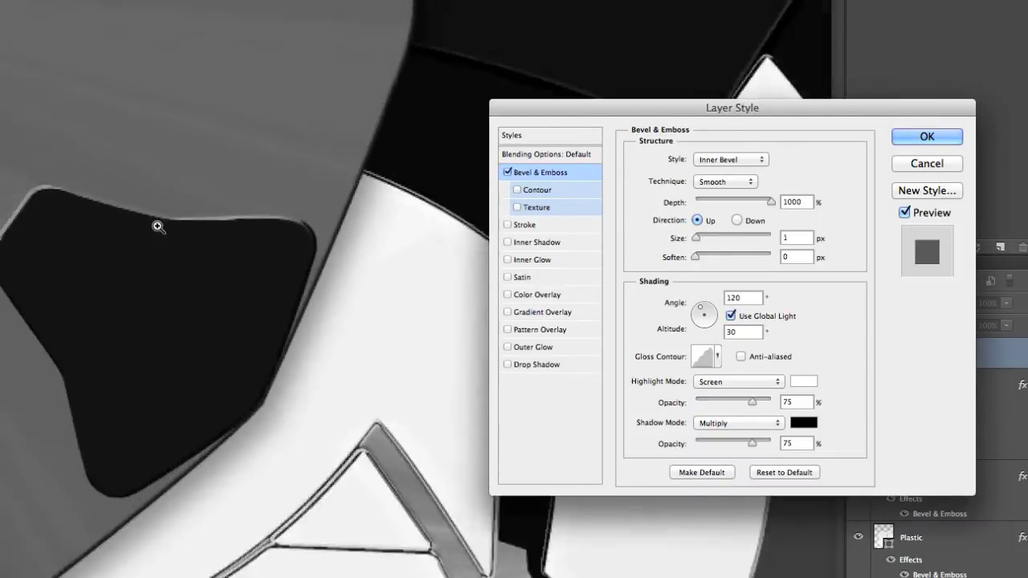
left_click(161, 228, "alt")
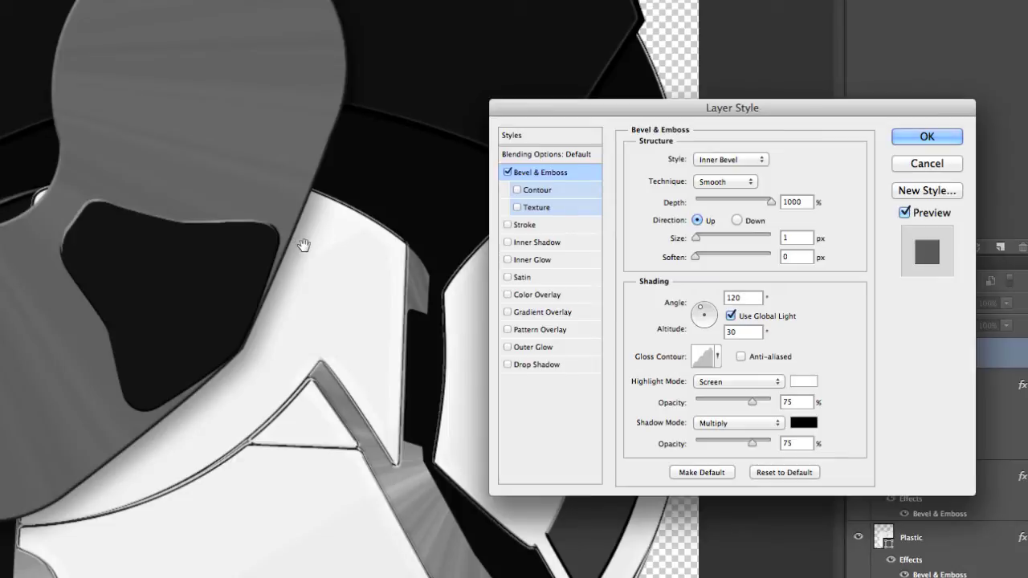
Add a Drop Shadow to the Attachment layer with 38% opacity, 8 px distance and 9 px size, and accept the style
left_click(536, 364)
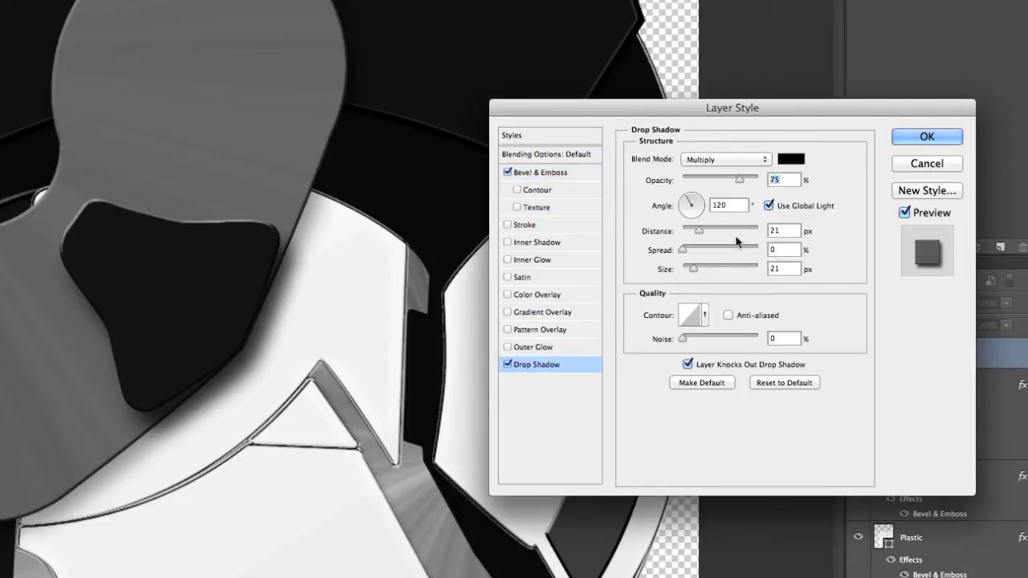
left_click_drag(733, 177, 726, 184)
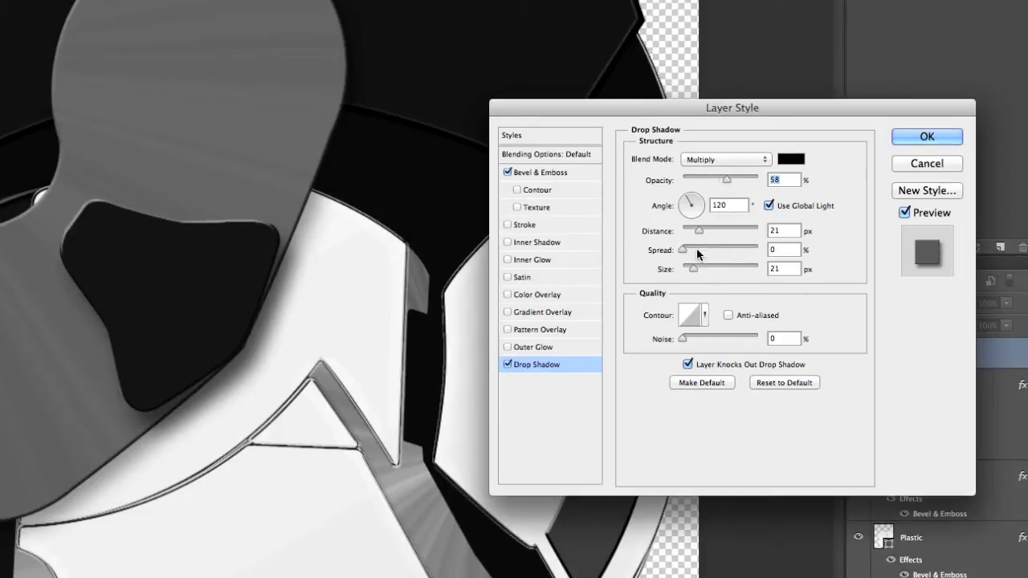
left_click_drag(698, 230, 692, 232)
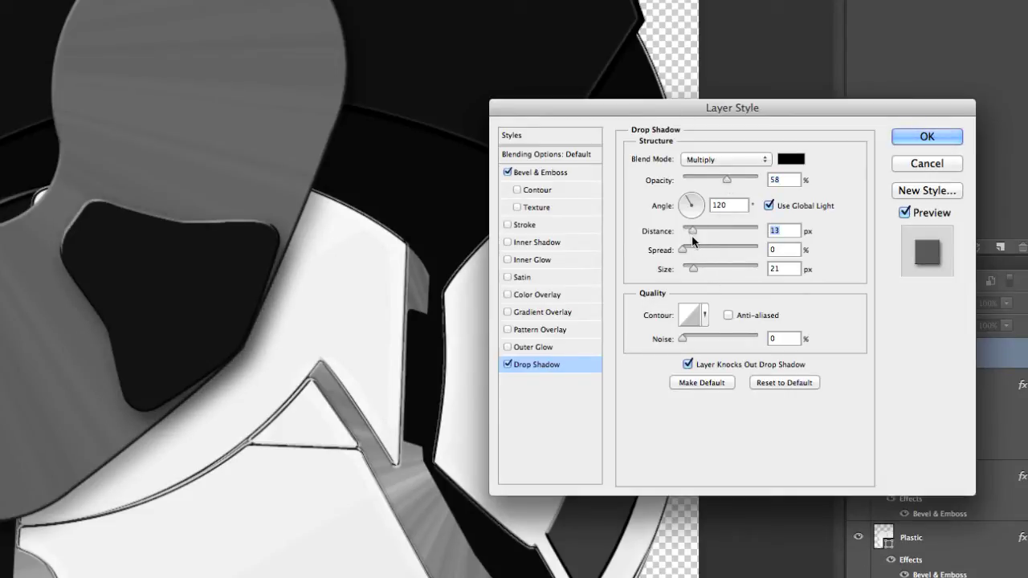
left_click_drag(694, 274, 681, 269)
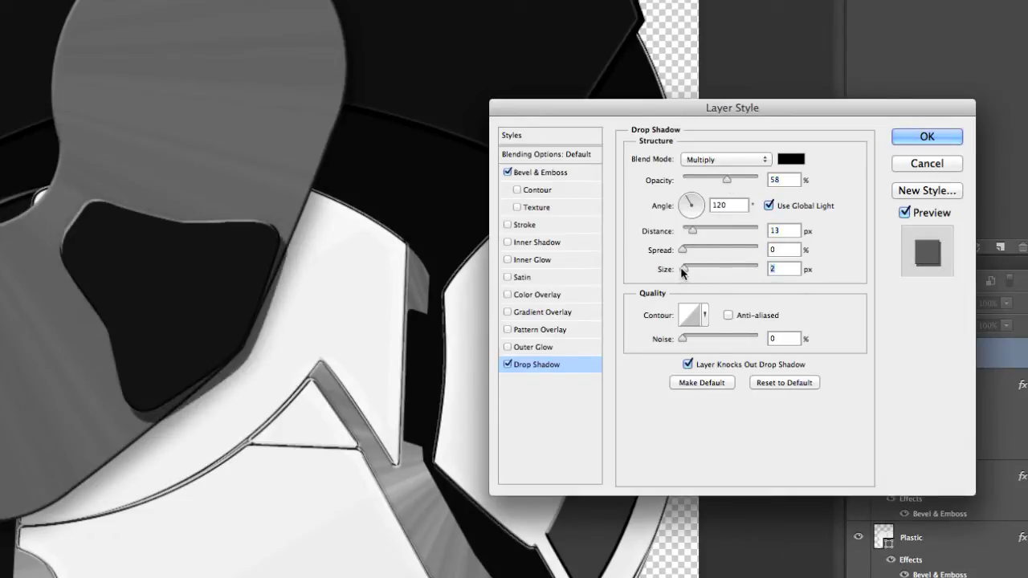
left_click_drag(694, 230, 691, 229)
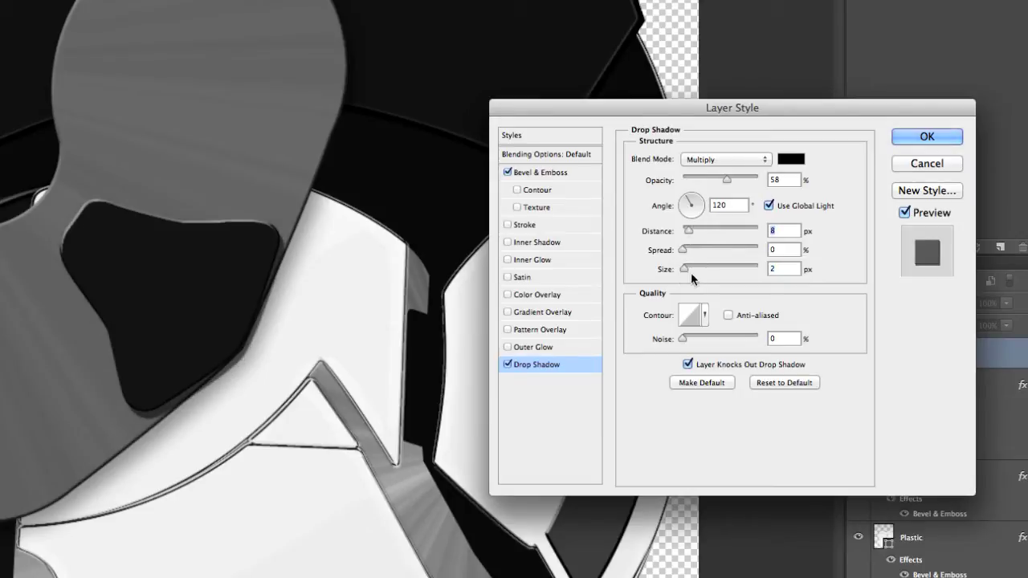
left_click_drag(684, 267, 689, 269)
left_click_drag(729, 186, 710, 184)
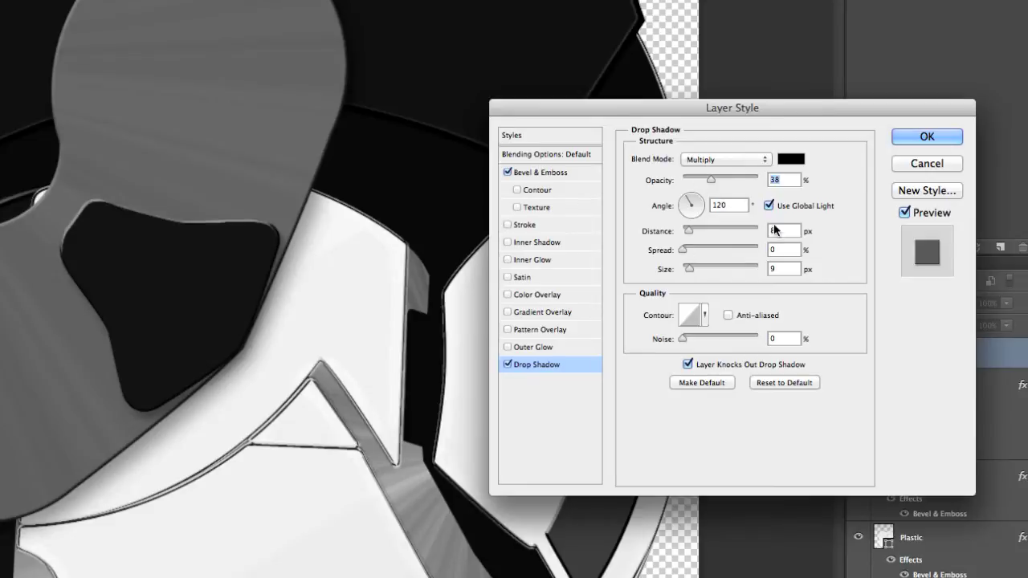
left_click(902, 136)
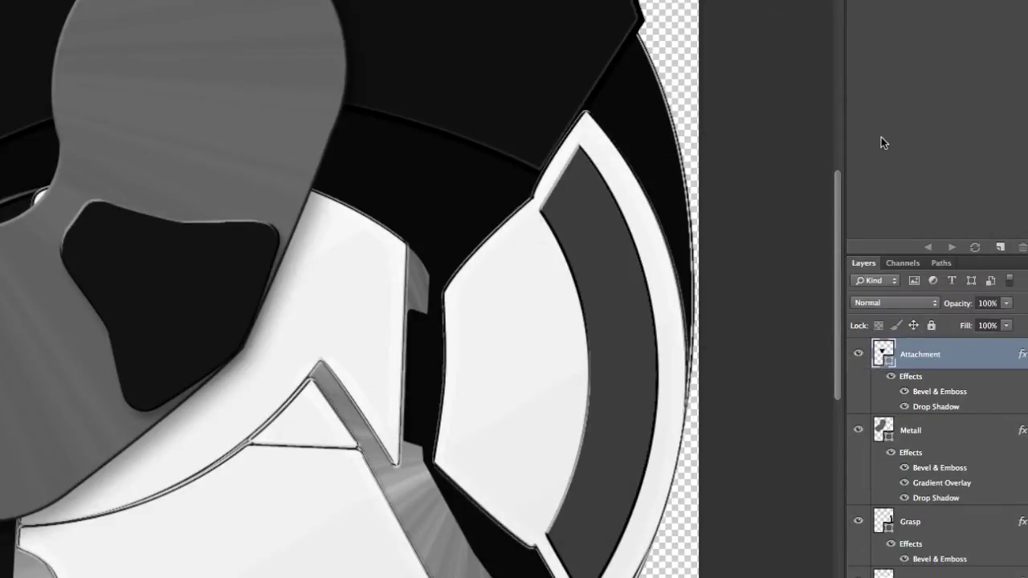
Open the leather texture image FX-Ray_Textures_Leather_001.JPG from the Footage folder
key("super+0")
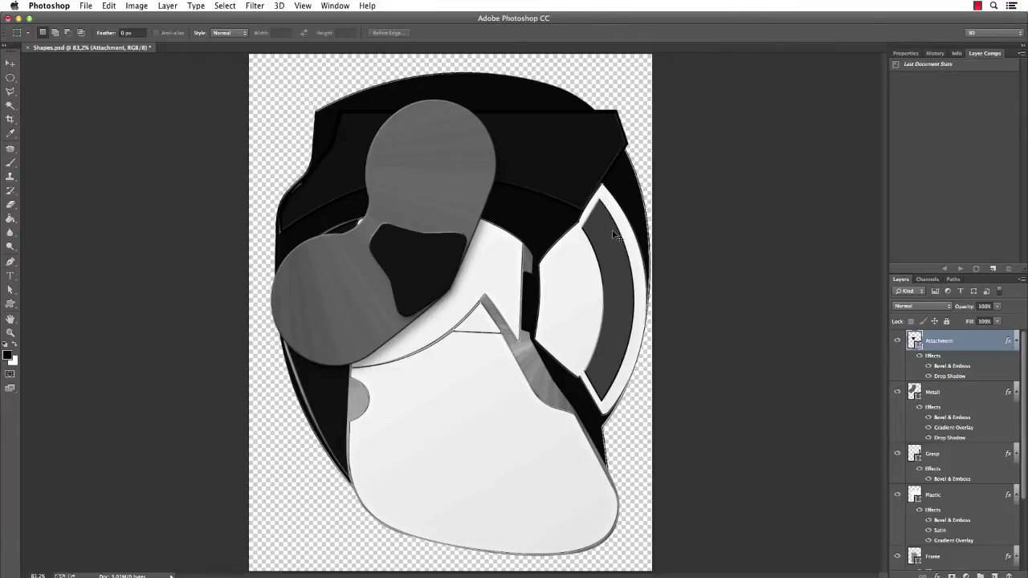
key("super+o")
left_click(565, 144)
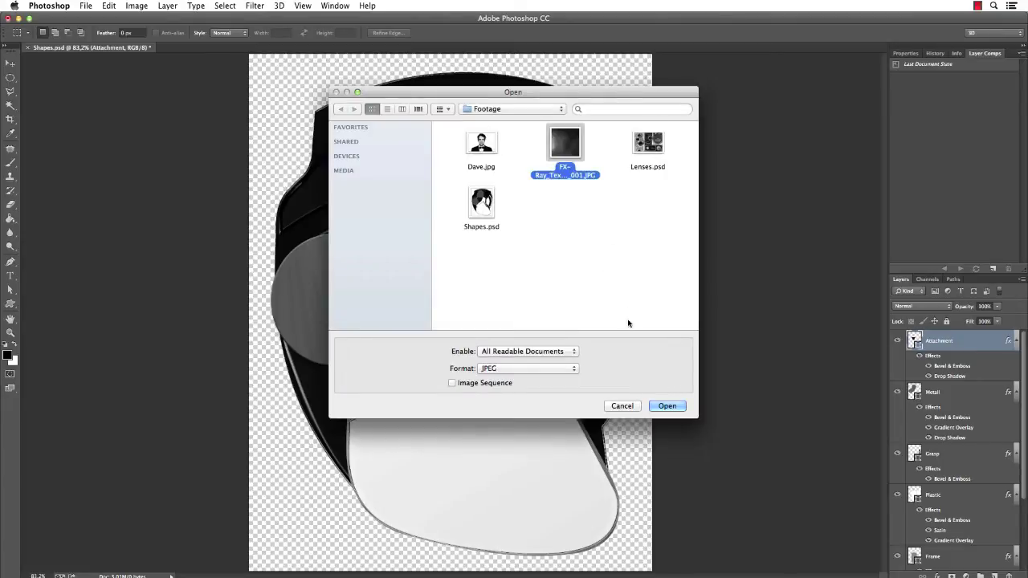
left_click(669, 406)
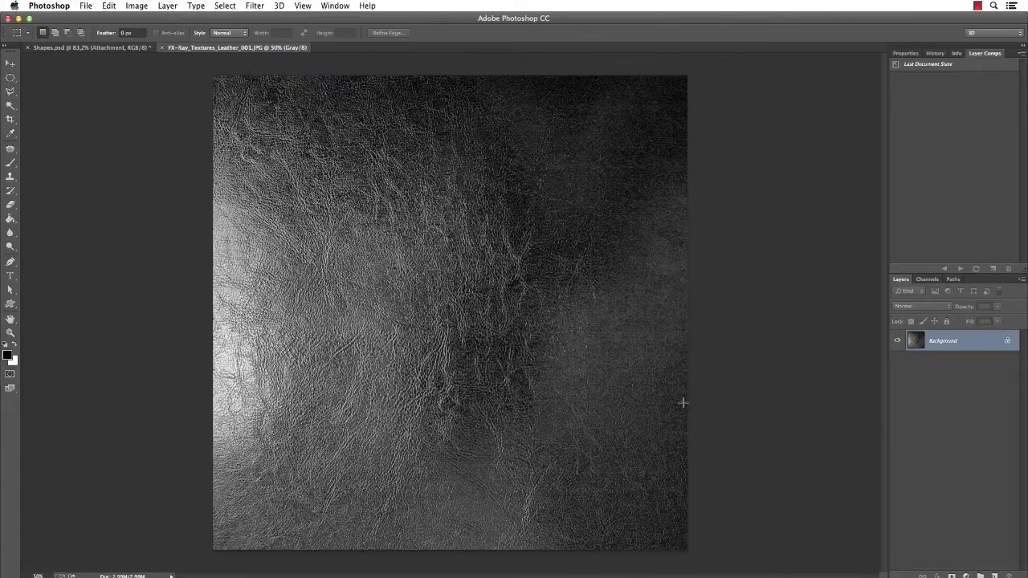
Bring the leather texture into Shapes.psd, place it directly above the Leather layer and clip it to that layer
key("v")
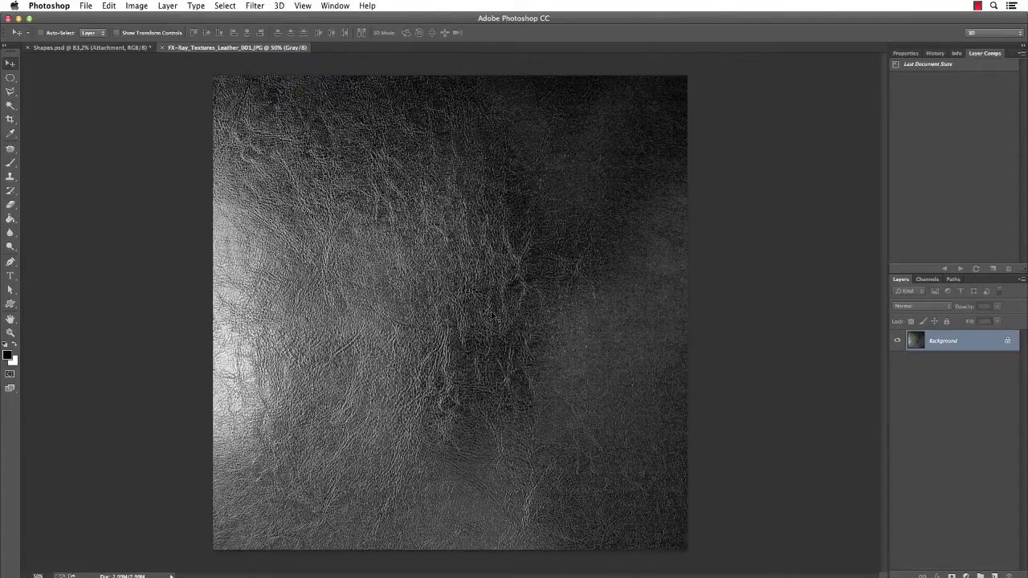
left_click(112, 47)
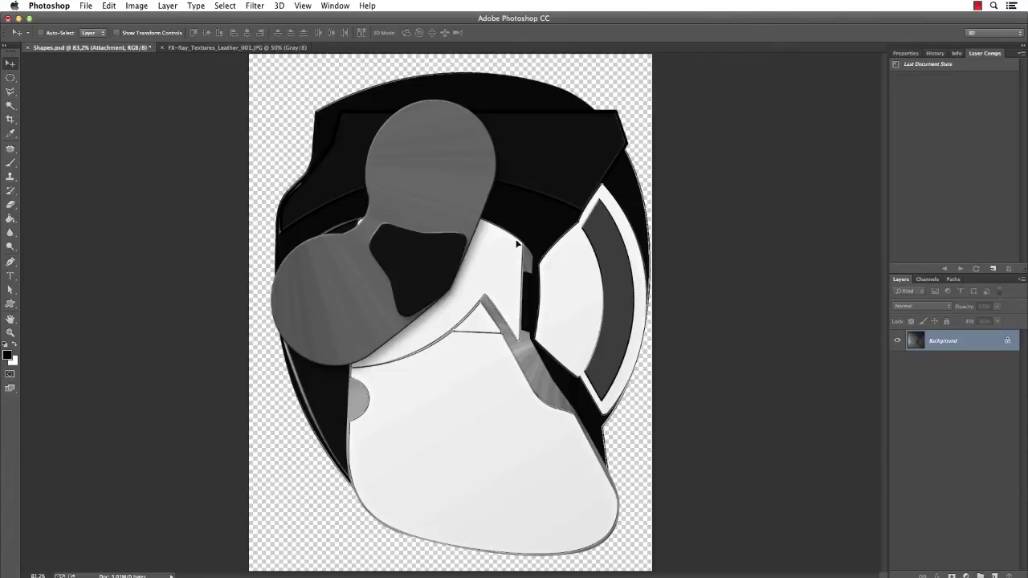
key("ctrl+v")
left_click_drag(986, 344, 971, 487)
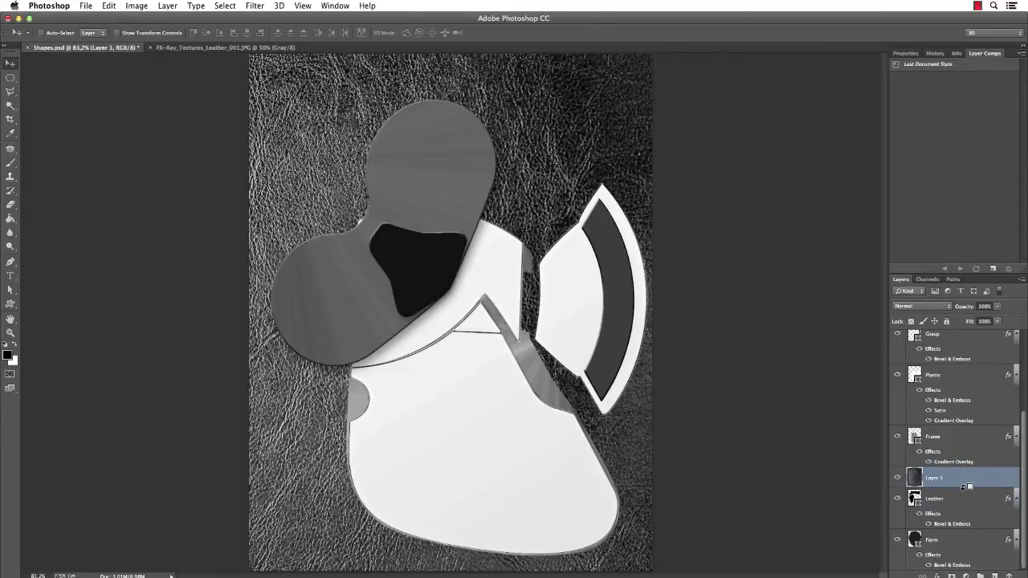
left_click(966, 488, "alt")
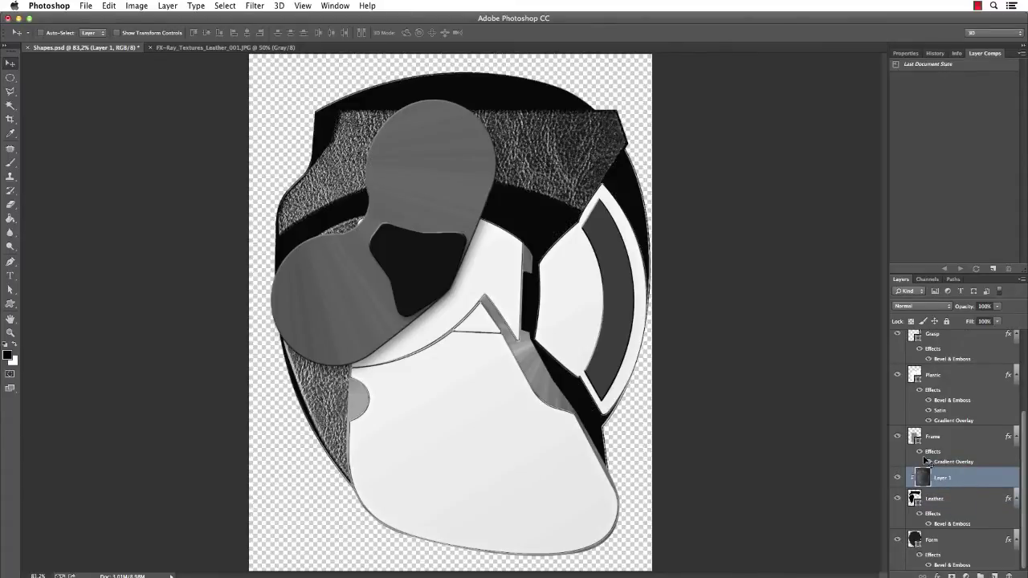
Scale the clipped leather texture proportionally to about 54% and position it over the leather parts of the mask
left_click(558, 322, "alt")
key("ctrl+t")
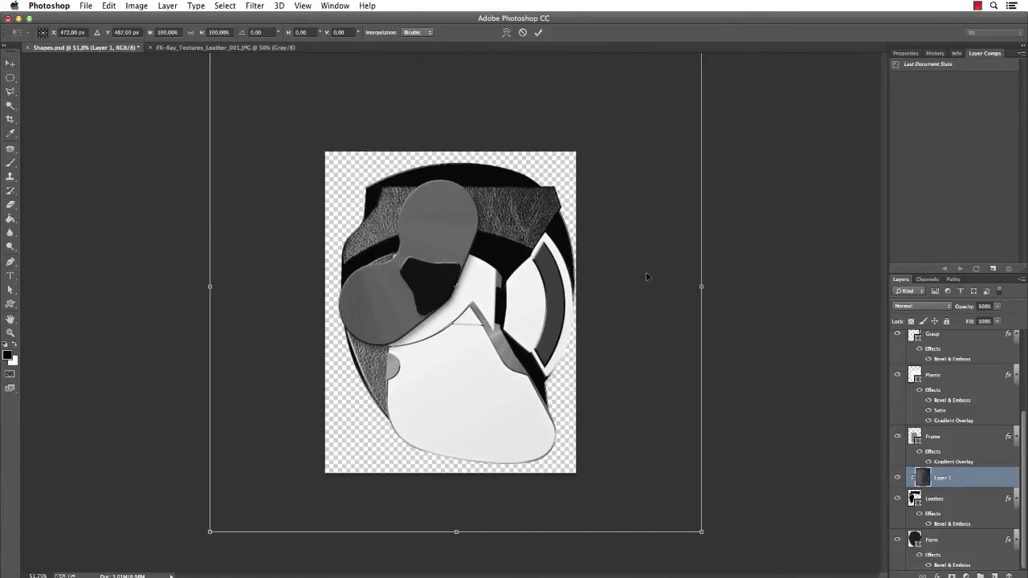
left_click_drag(701, 532, 600, 429)
left_click_drag(518, 239, 534, 276)
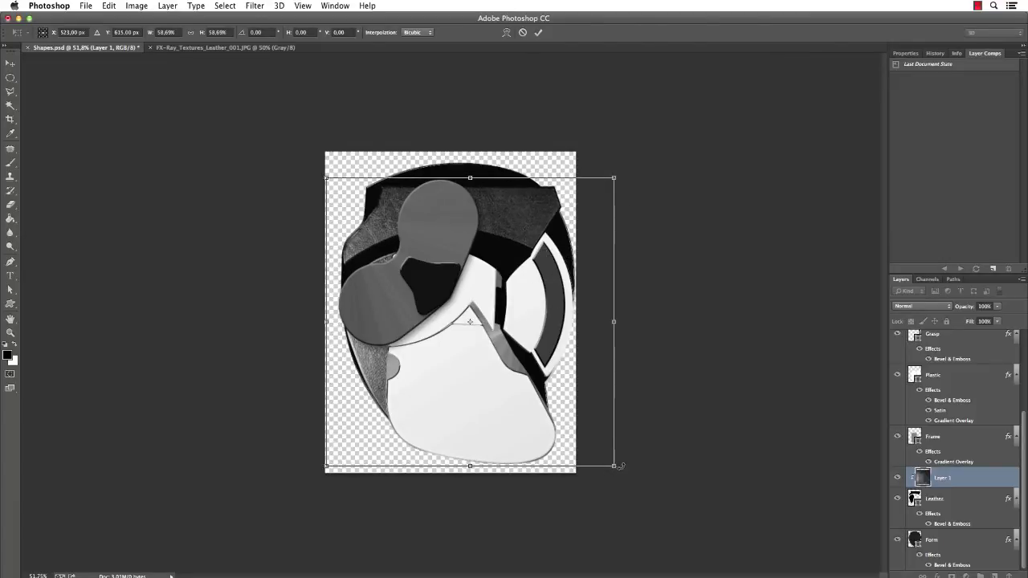
left_click_drag(615, 467, 591, 443)
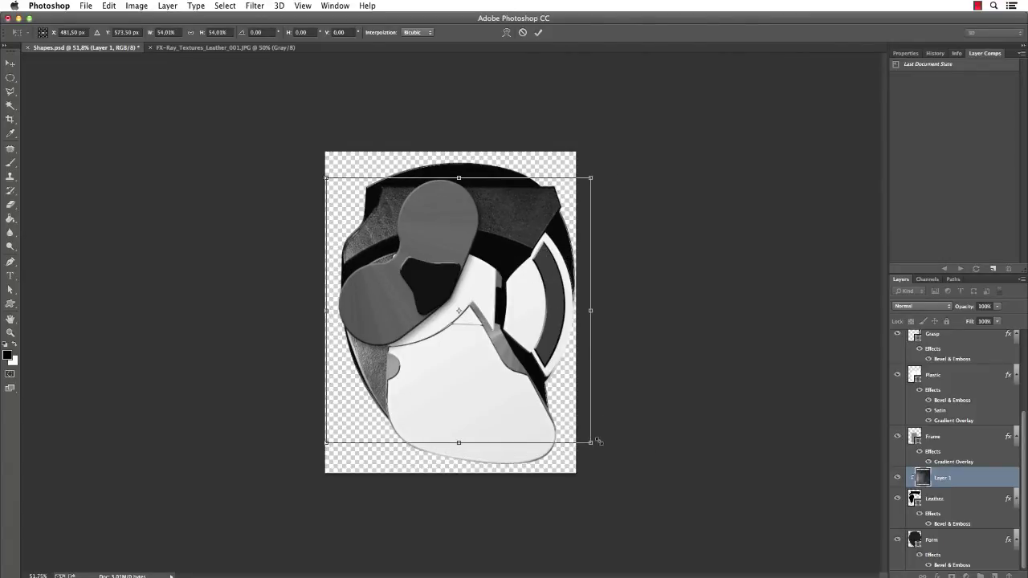
key("Return")
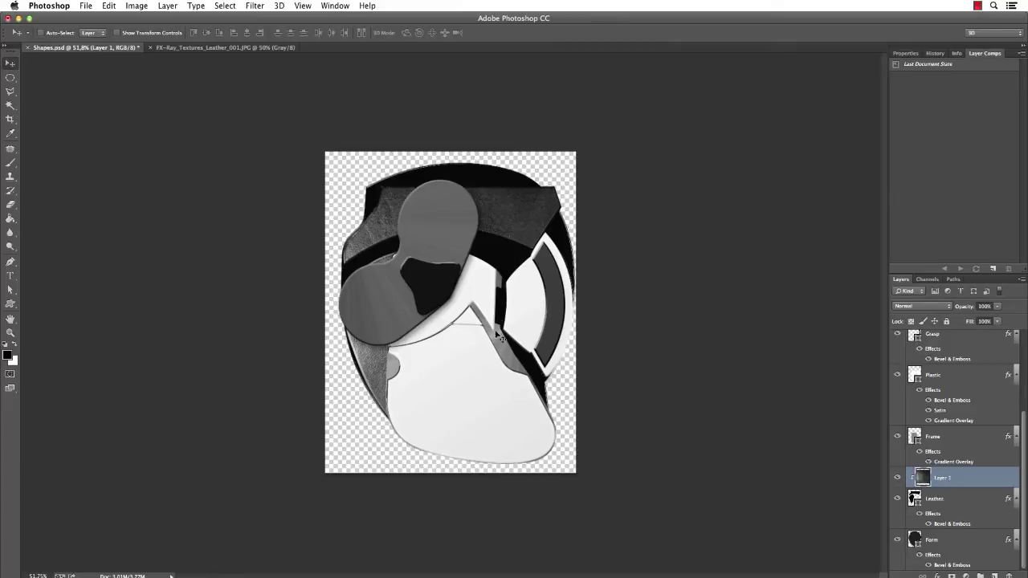
left_click_drag(371, 365, 360, 366)
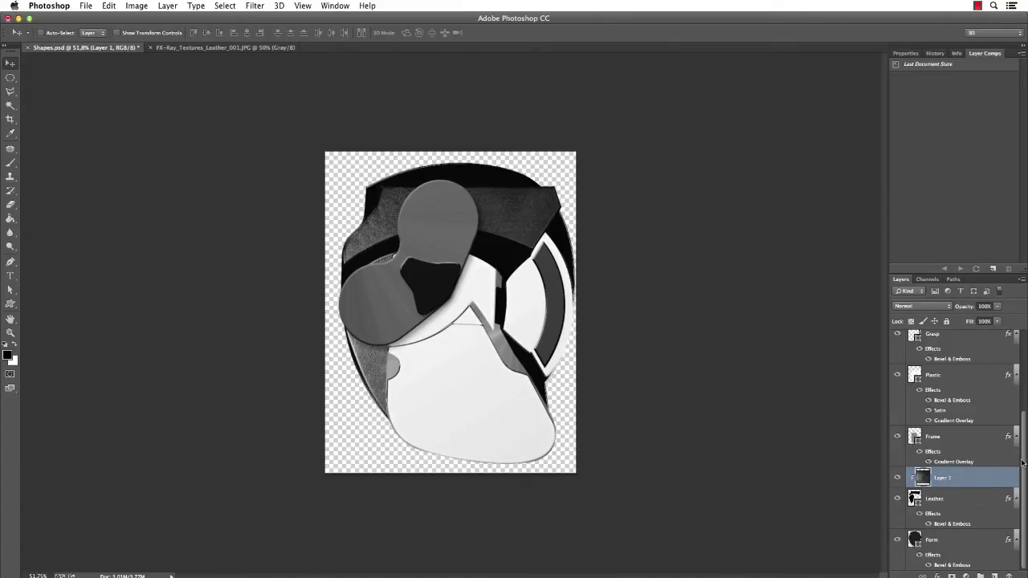
Duplicate the leather texture layer above the Grasp layer and clip the copy to it
left_click_drag(1021, 462, 1022, 454)
left_click_drag(986, 492, 963, 353)
left_click(955, 360, "alt")
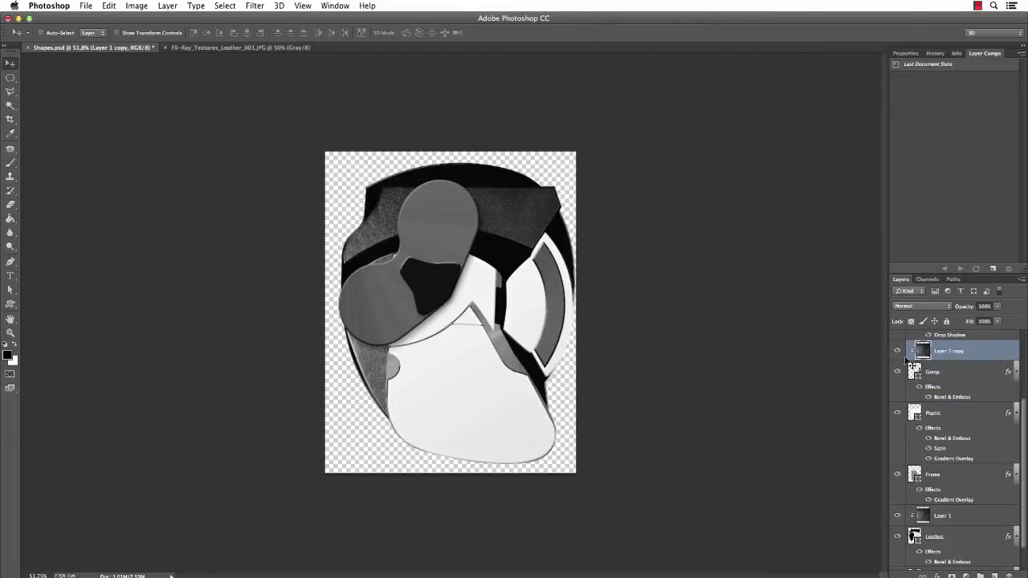
Shrink, move and rotate the texture copy so it covers the curved Grasp strip, and accept the transformation
key("super+t")
left_click_drag(315, 173, 371, 224)
left_click_drag(458, 296, 663, 263)
left_click_drag(669, 362, 649, 352)
left_click_drag(584, 338, 563, 323)
key("Return")
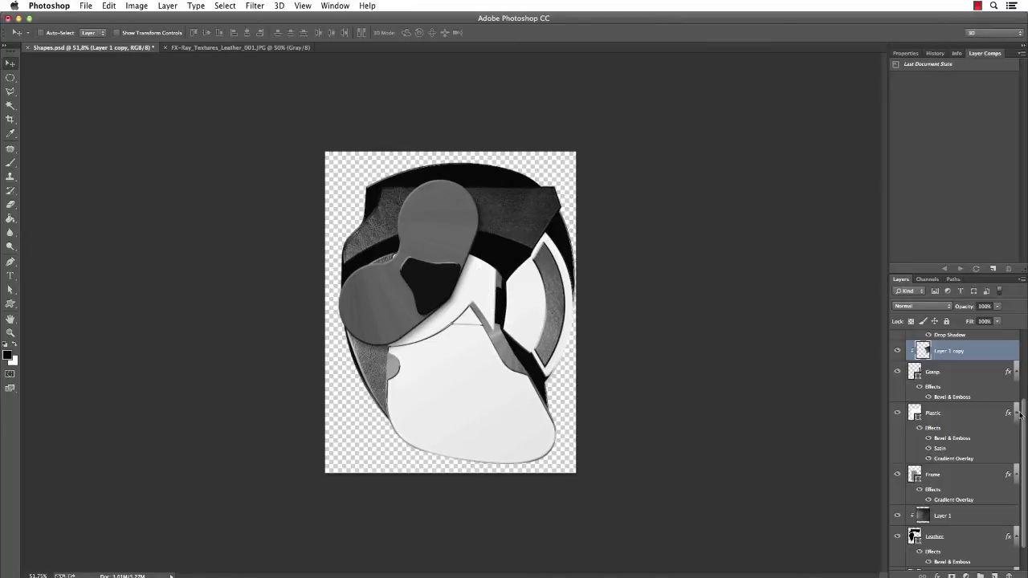
Fit another clipped copy of the leather texture over the Attachment shape and close the leather texture file
left_click_drag(1020, 413, 1024, 359)
left_click_drag(981, 450, 967, 347)
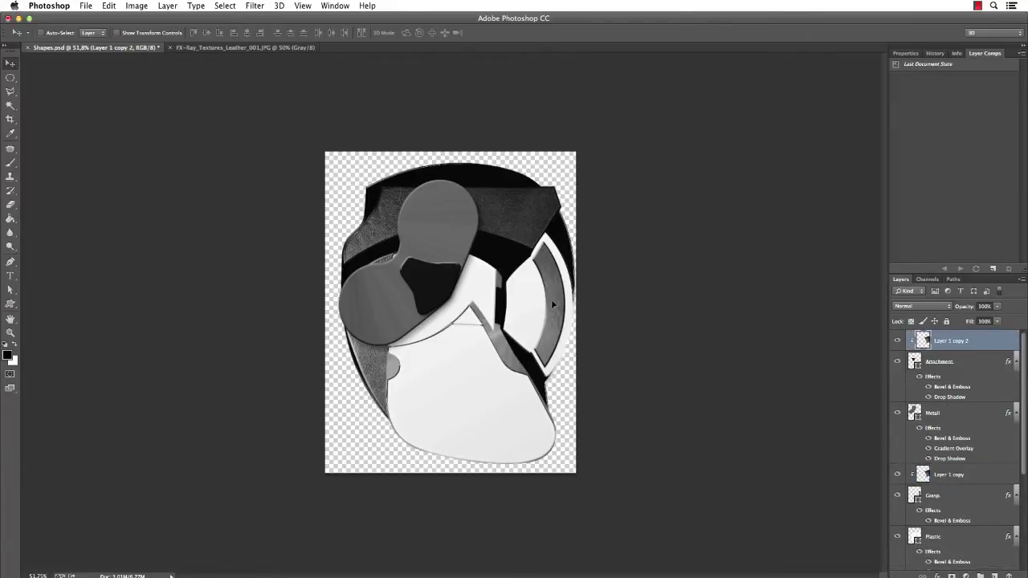
mouse_move(461, 295)
left_mouse_down()
mouse_move(403, 296)
mouse_move(461, 288)
left_mouse_up()
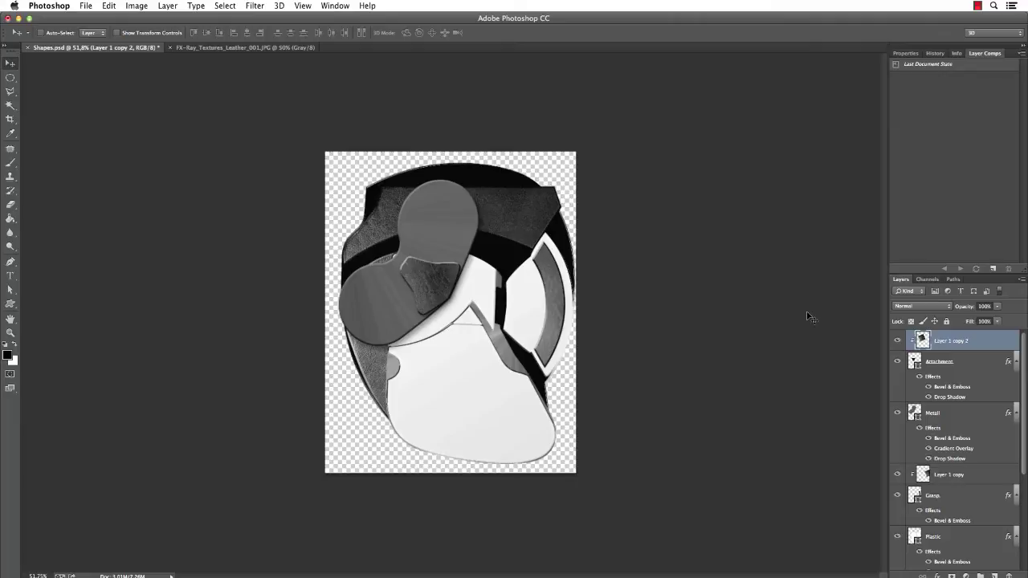
key("ctrl+Tab")
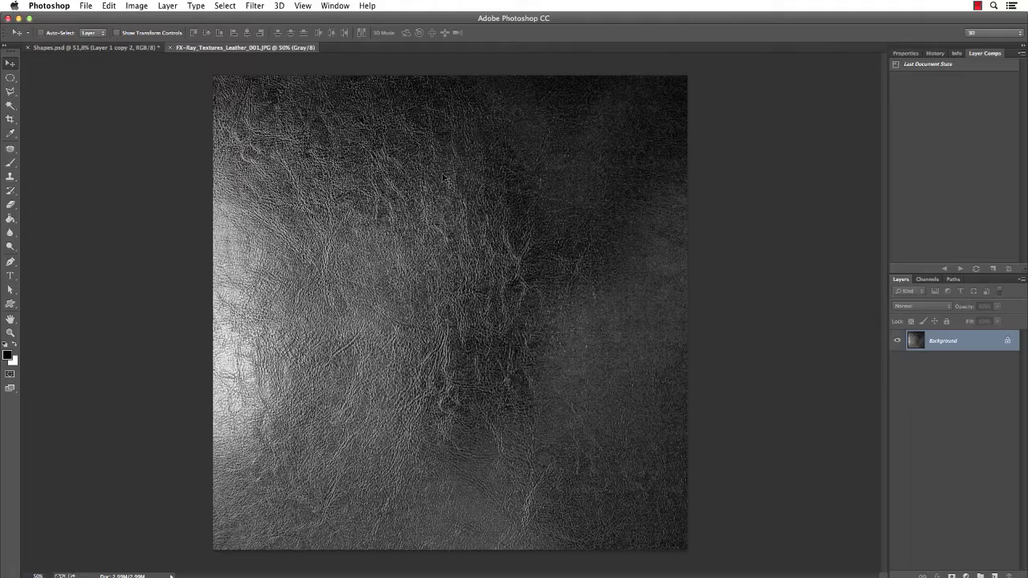
left_click(172, 48)
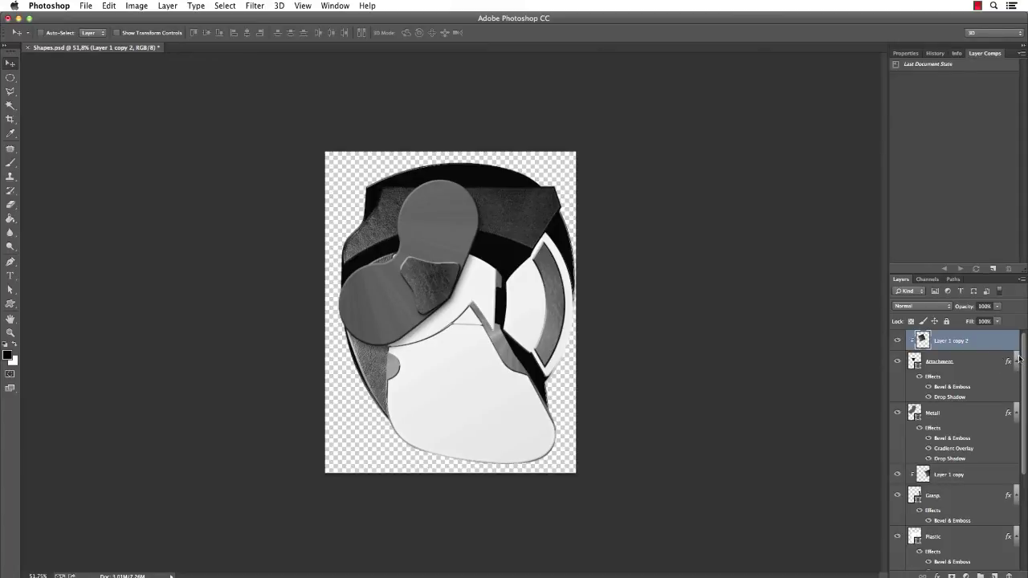
Group all layers from the topmost texture copy down to the Form layer and name the group Form
left_click_drag(1017, 359, 1000, 486)
left_click(967, 543, "shift")
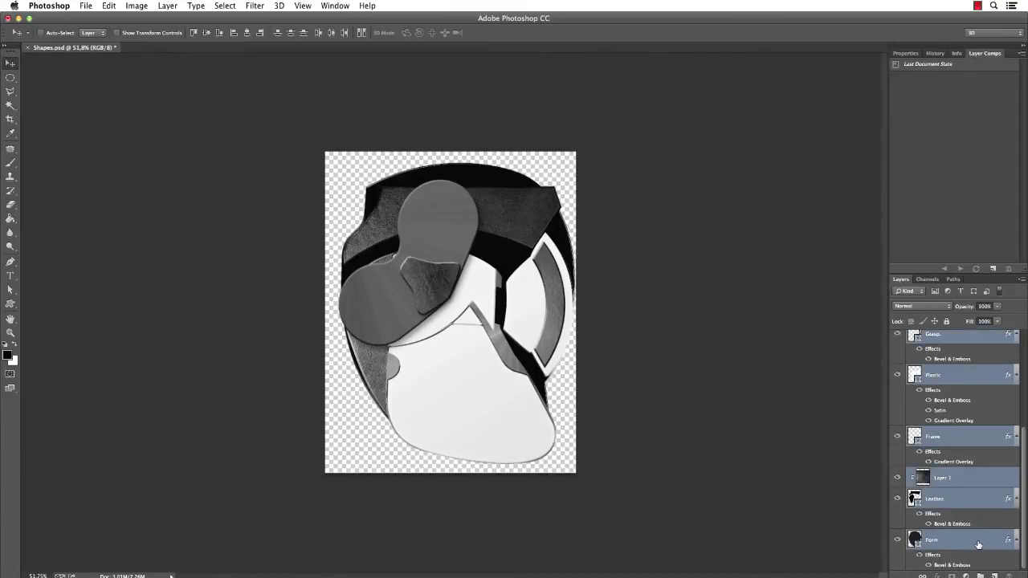
key("super+g")
double_click(940, 336)
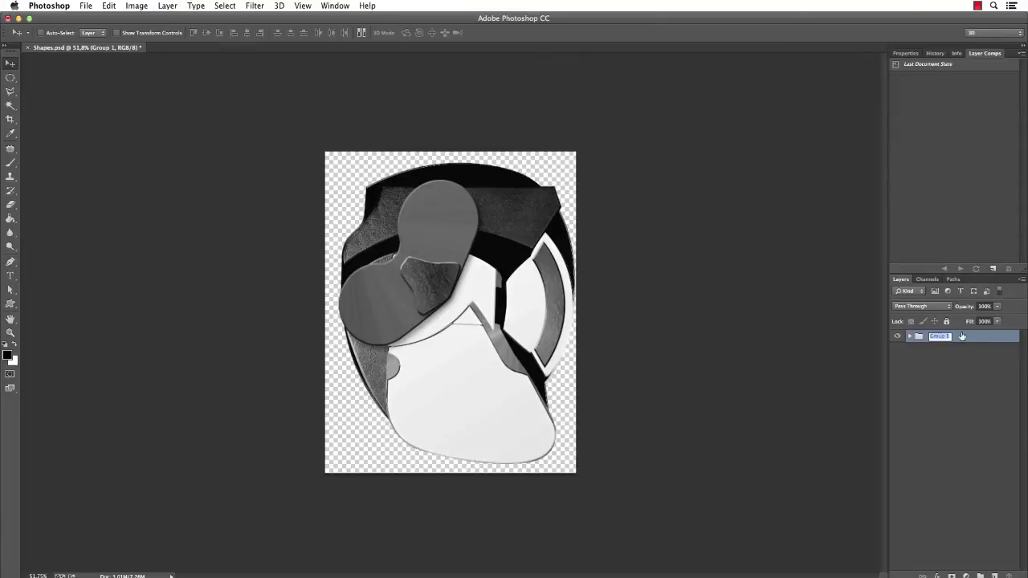
type("Form")
key("Return")
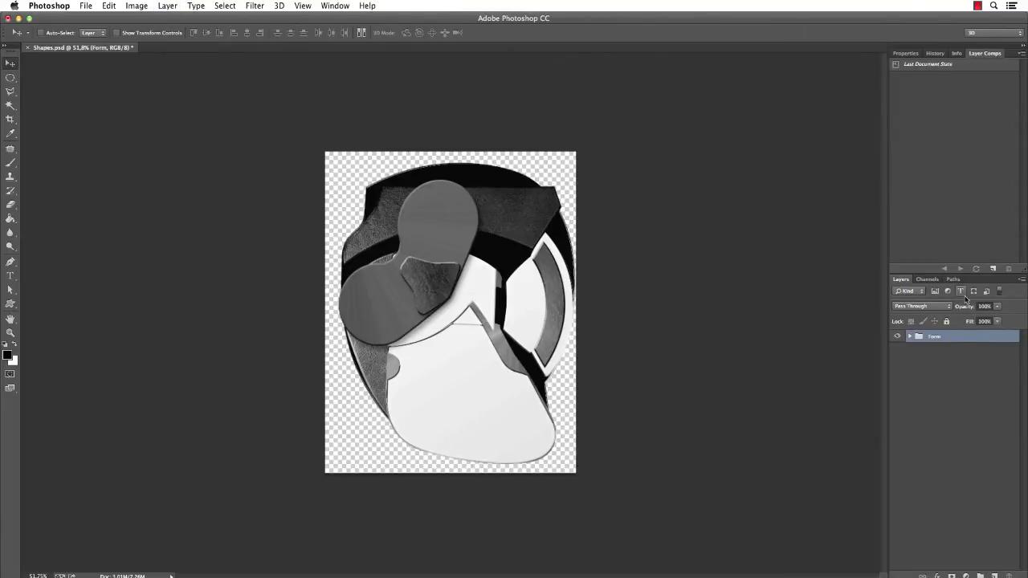
left_click(945, 422)
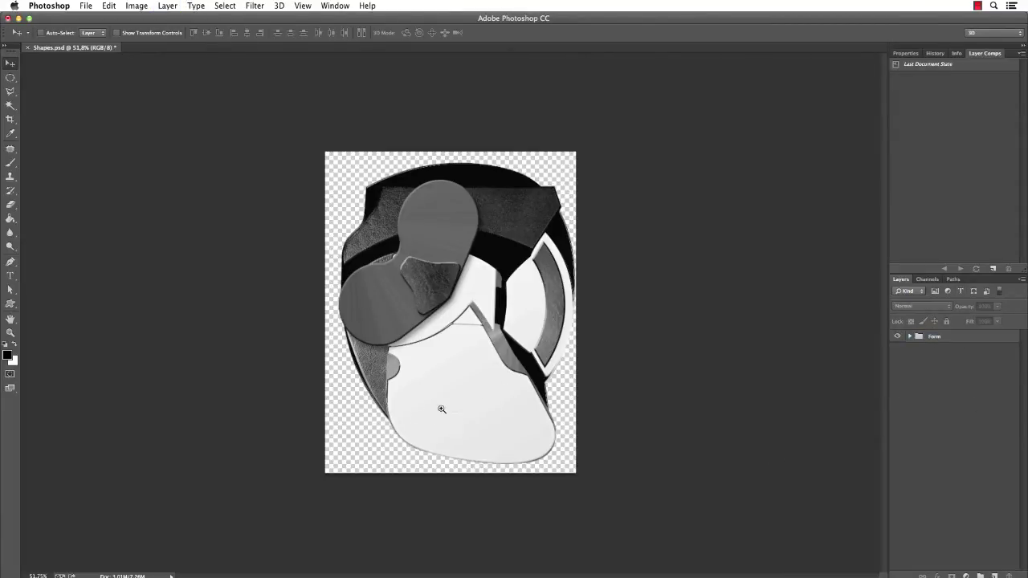
Draw a white circle shape about 317 px in diameter on the lower white plastic part of the mask
left_click_drag(441, 409, 520, 408)
left_click_drag(589, 345, 553, 300)
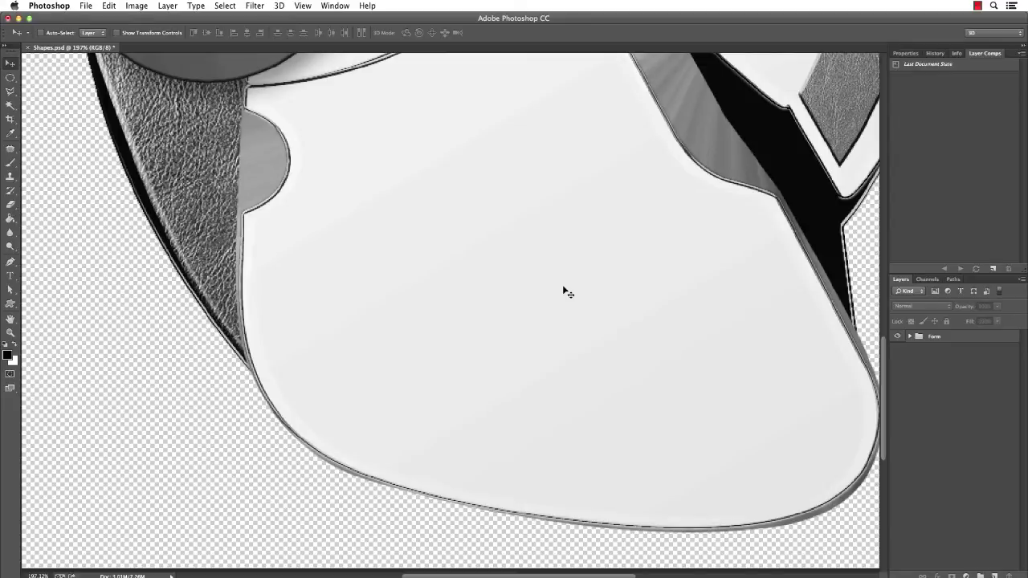
left_click_drag(10, 303, 50, 327)
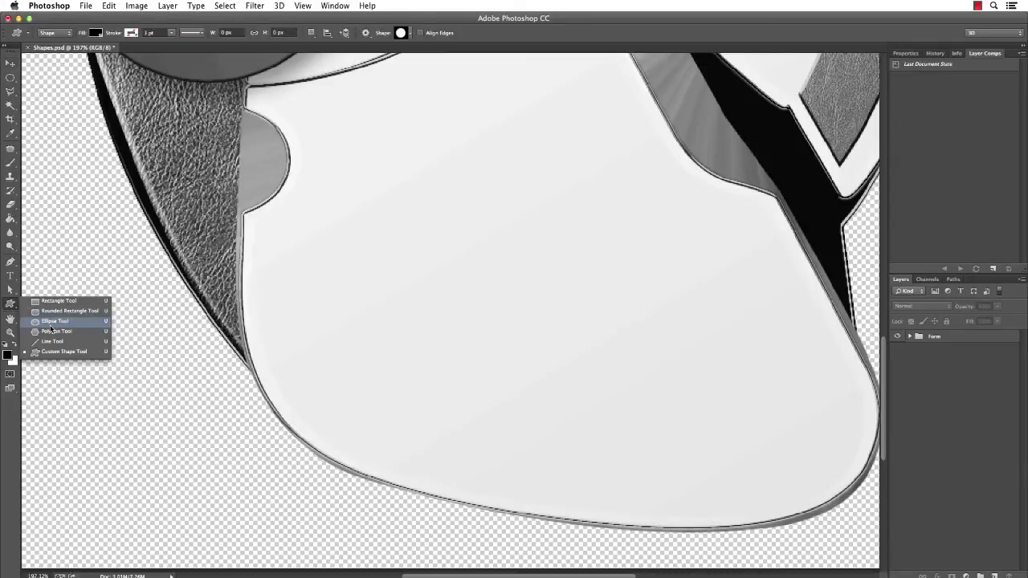
left_click(55, 321)
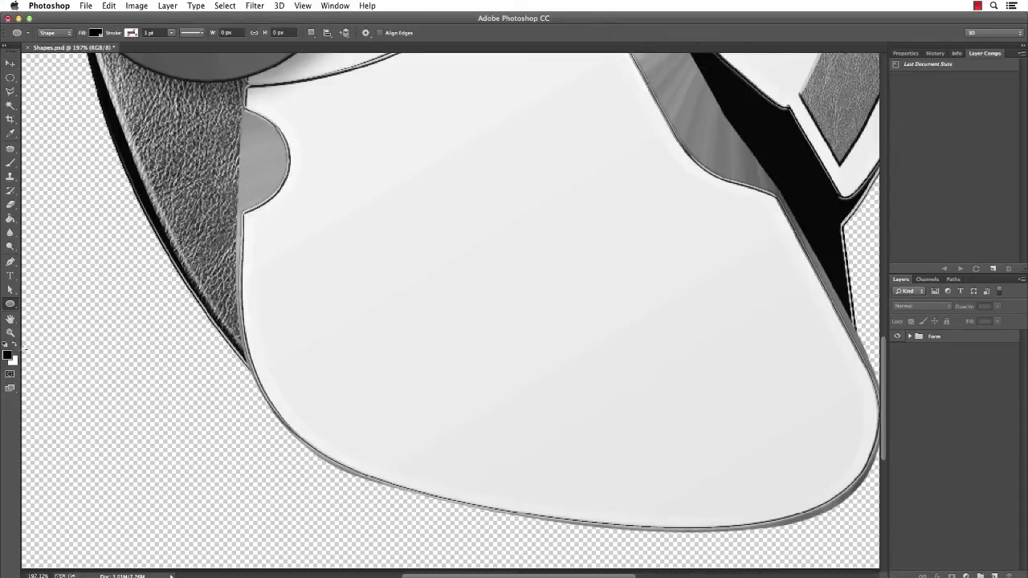
left_click(18, 345)
left_click_drag(316, 165, 610, 465)
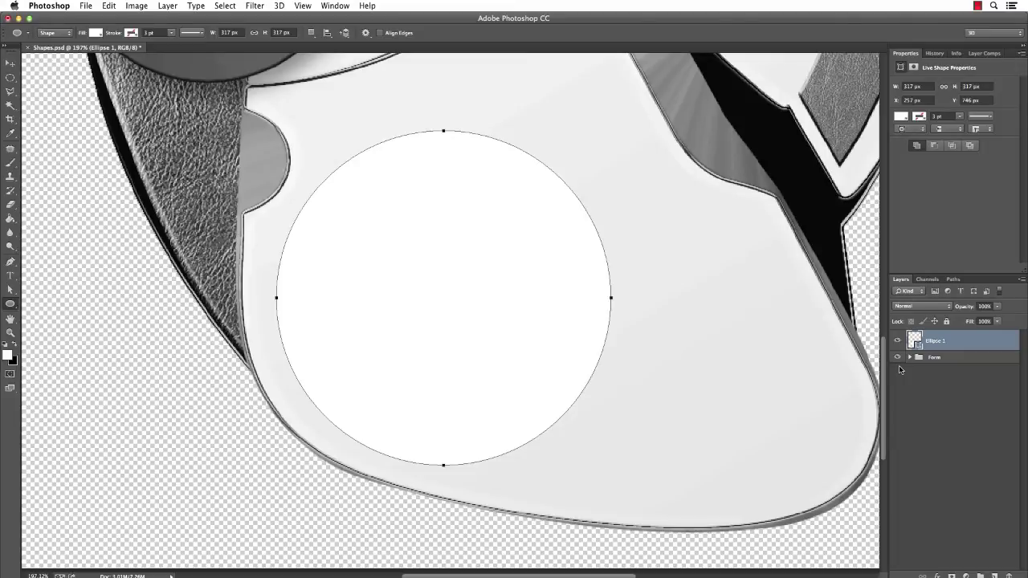
Give the circle layer an Outer Bevel with 1000% depth and 13 px size
double_click(968, 342)
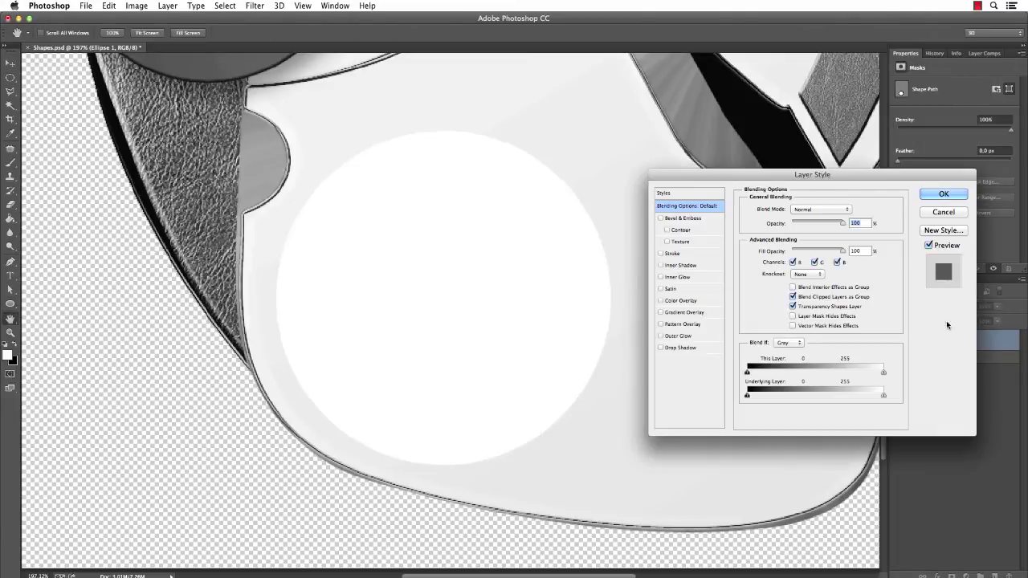
left_click(661, 219)
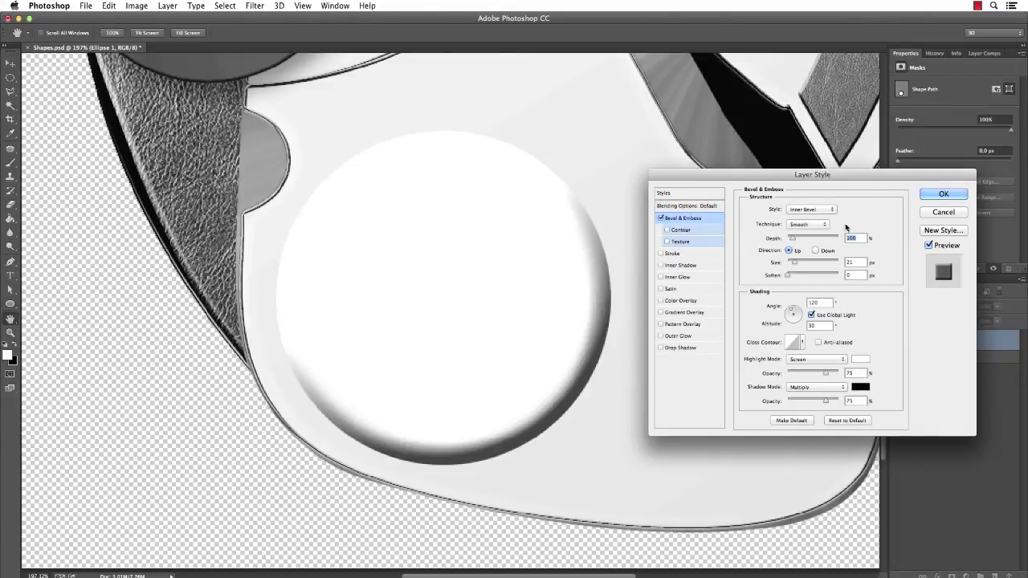
left_click_drag(794, 238, 857, 239)
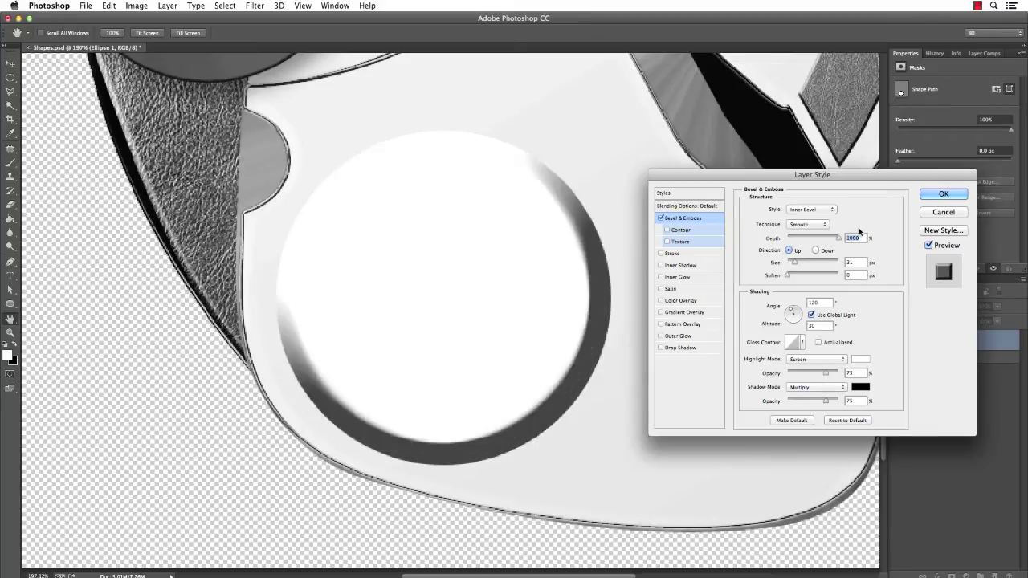
left_click(827, 209)
left_click(813, 203)
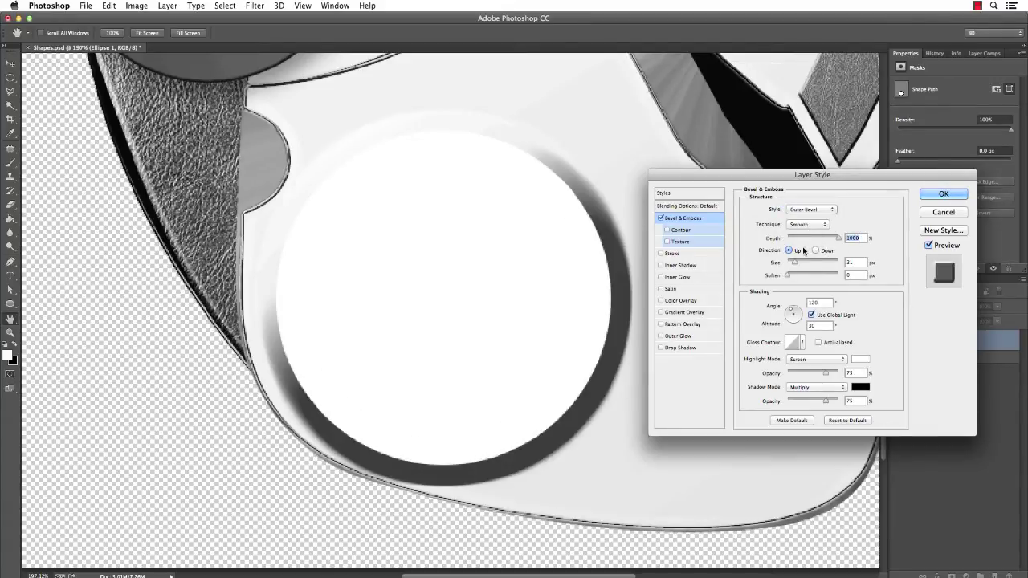
left_click_drag(795, 263, 792, 264)
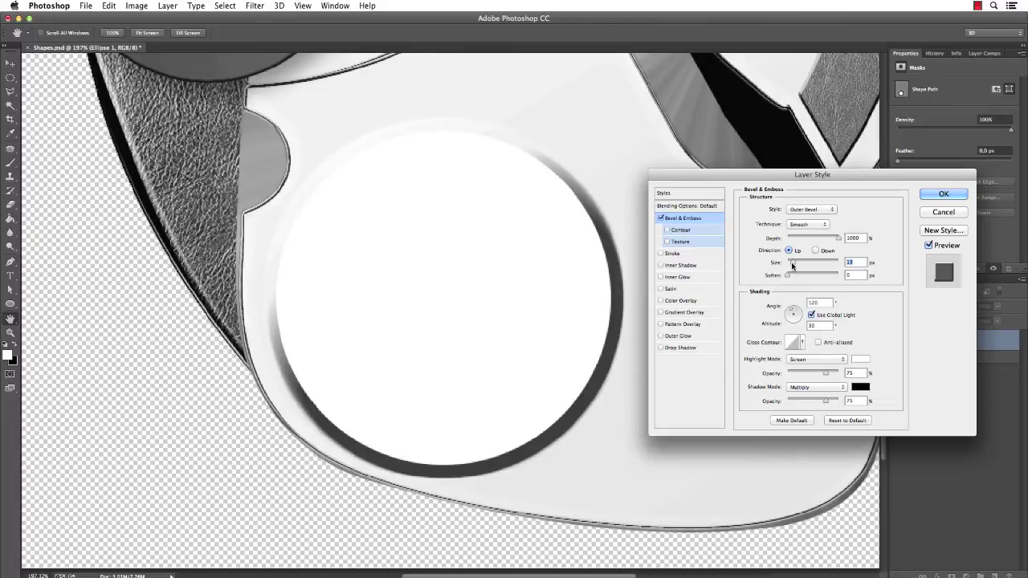
Turn off global light for the circle's bevel and set its light to a -45° angle and 85° altitude
left_click(812, 315)
left_click(794, 317)
left_click_drag(794, 317, 797, 320)
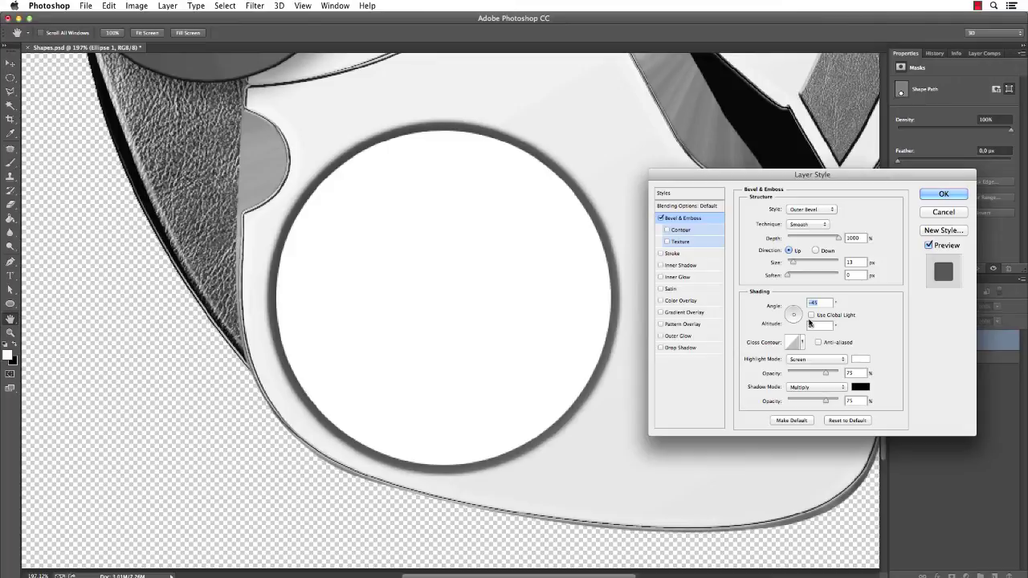
Give the circle's bevel a cone-shaped gloss contour and an anti-aliased, cone-shaped edge contour with a slightly raised range
left_click(802, 345)
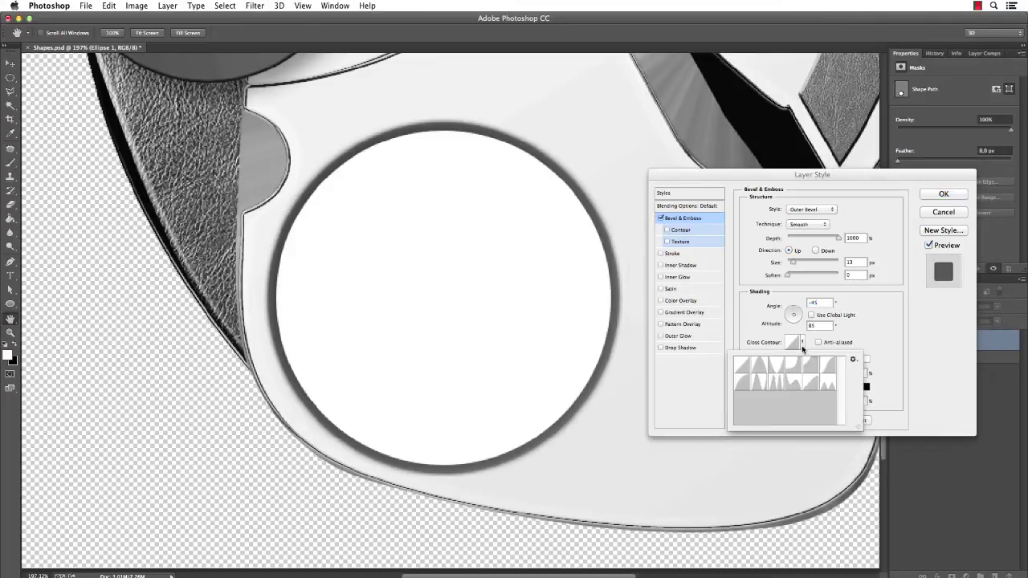
left_click(759, 367)
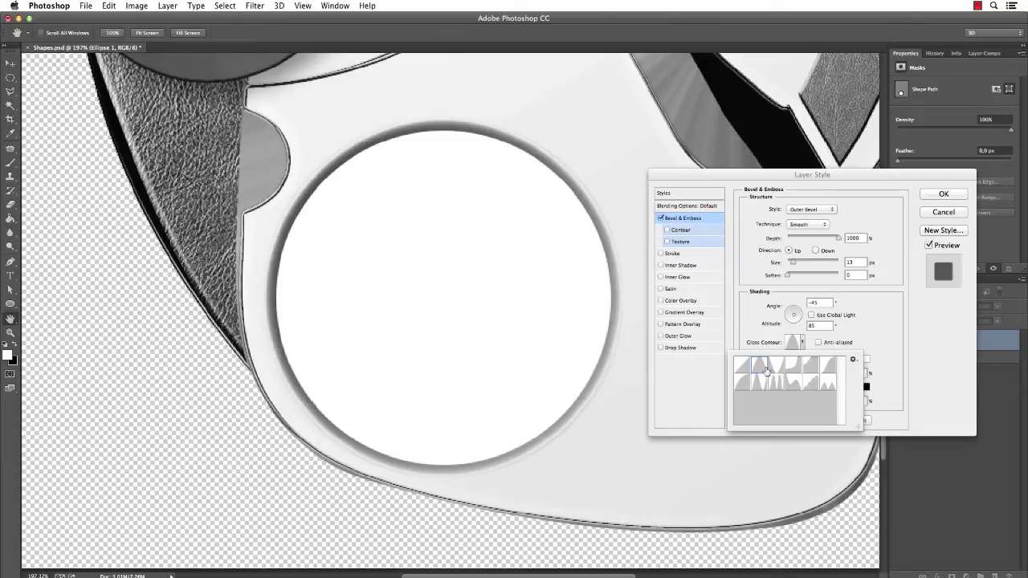
left_click(678, 230)
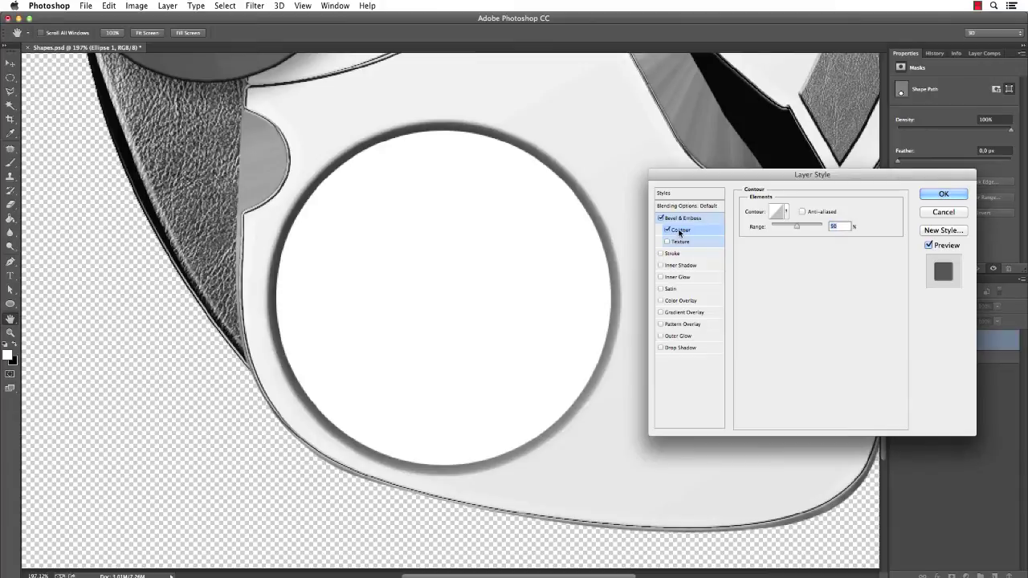
left_click(778, 211)
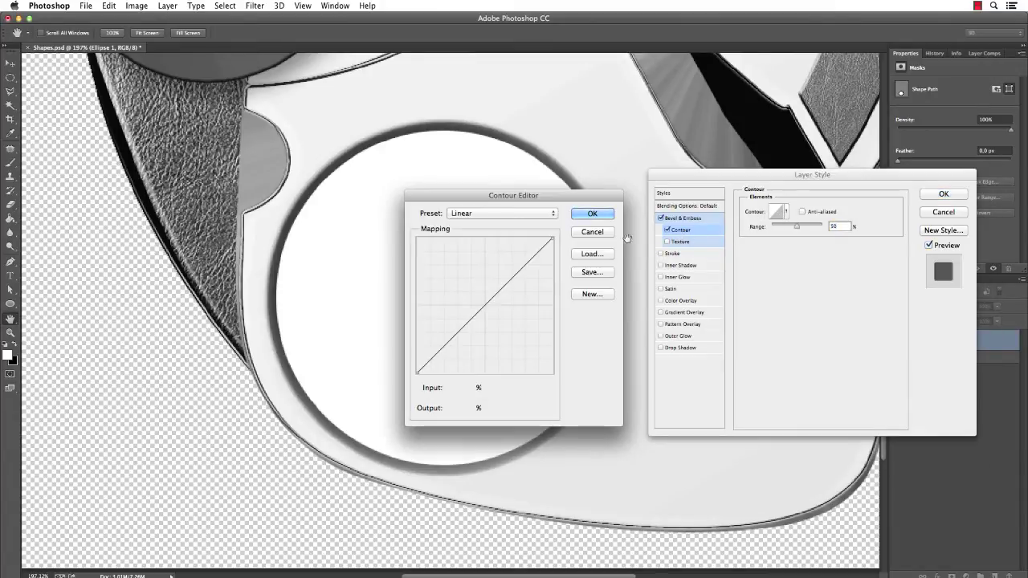
left_click(604, 235)
left_click(787, 212)
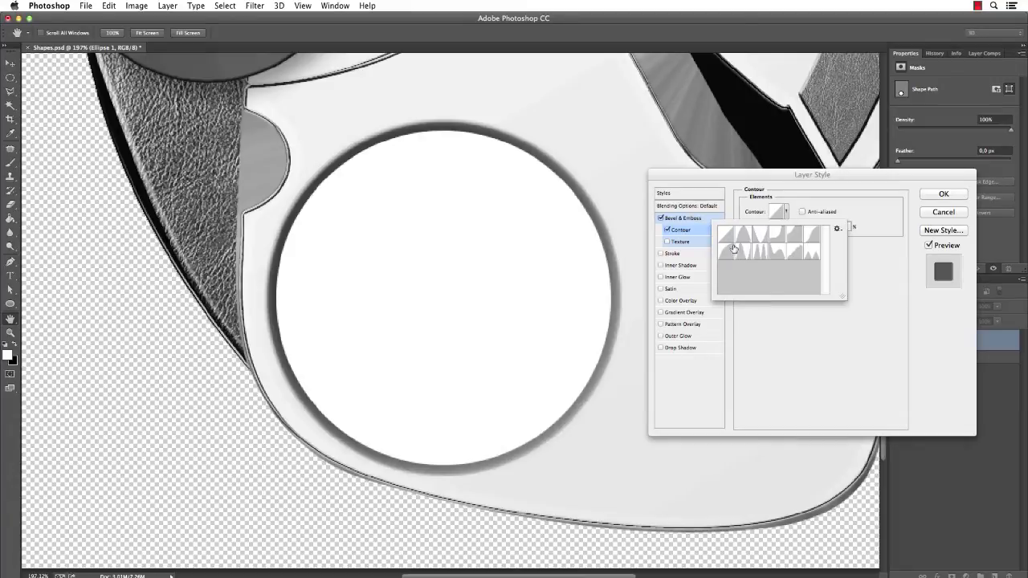
left_click(742, 236)
left_click(802, 212)
left_click(802, 212)
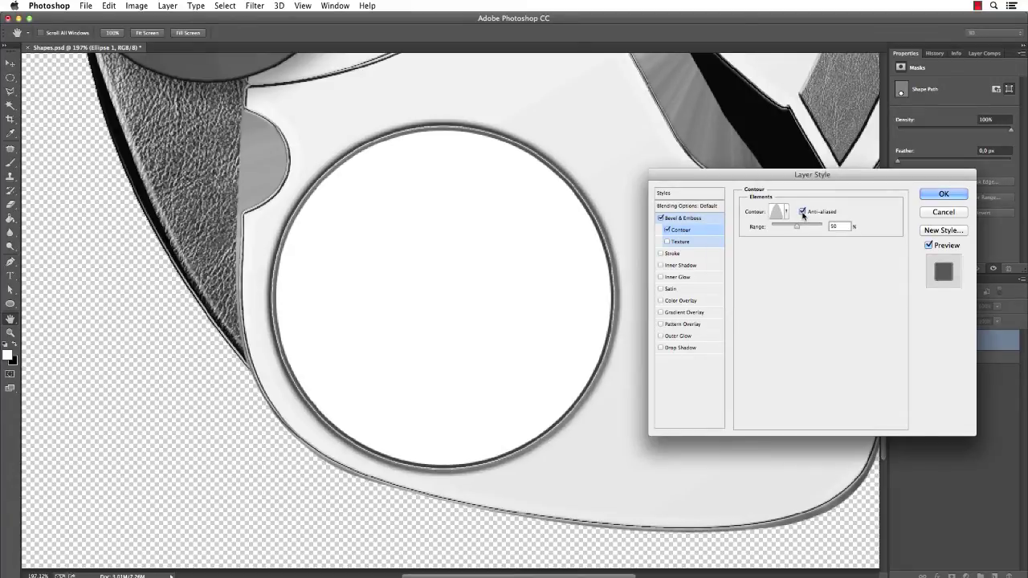
mouse_move(800, 228)
left_mouse_down()
mouse_move(810, 226)
mouse_move(802, 227)
left_mouse_up()
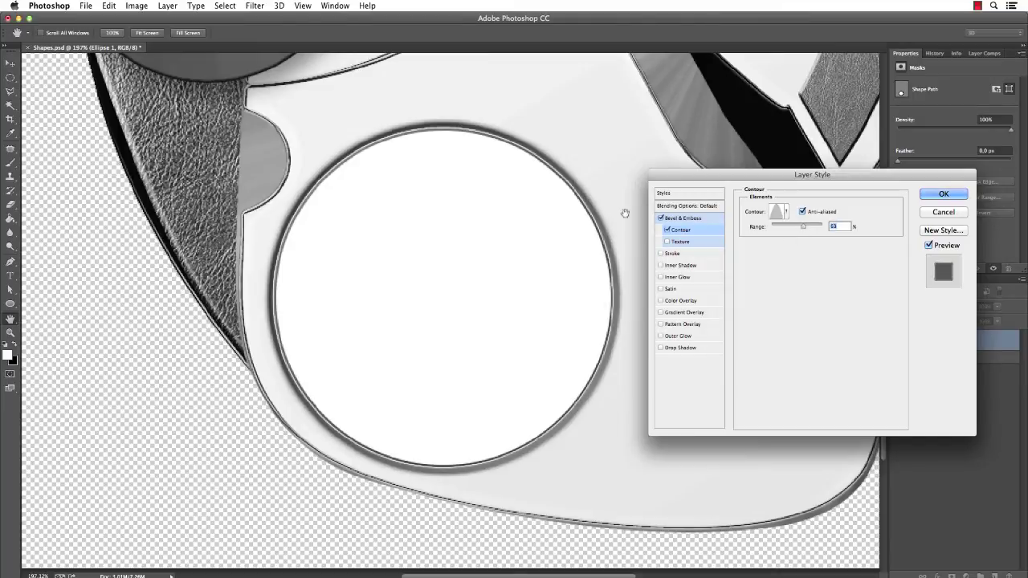
Add an Inner Shadow to the circle with 81% opacity, 0 px distance and 7 px size
left_click(680, 264)
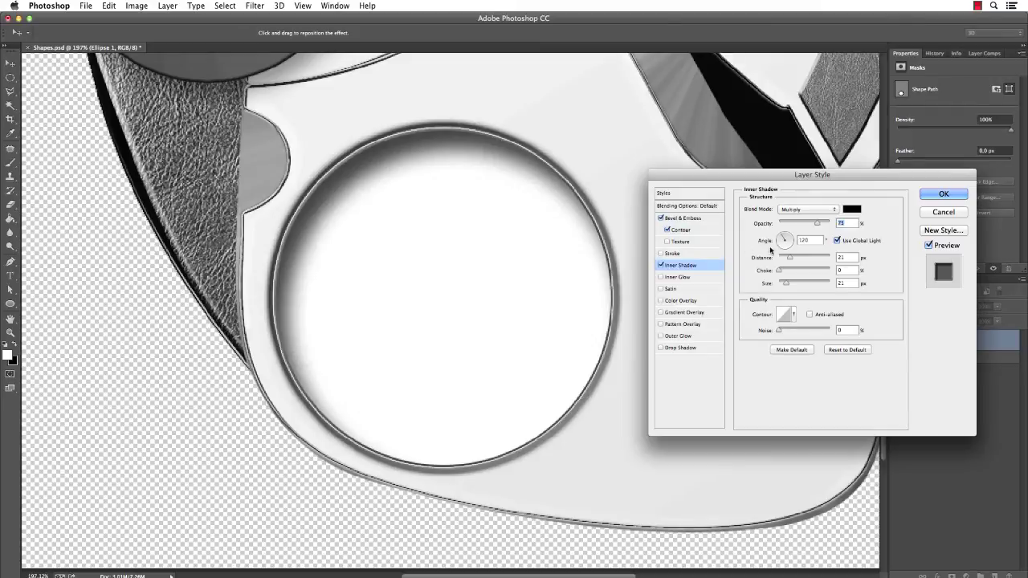
left_click_drag(788, 257, 779, 286)
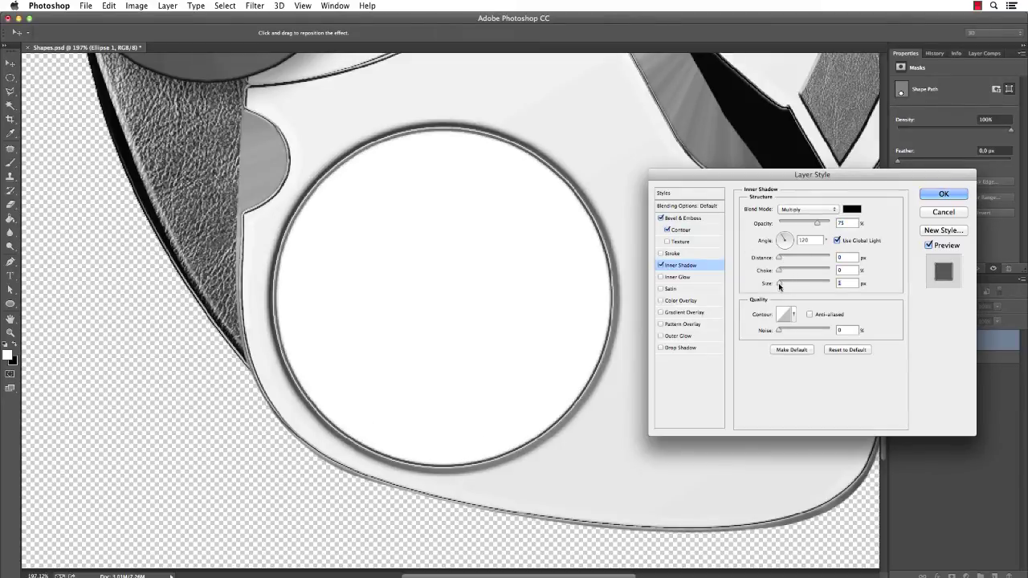
left_click(815, 226)
left_click_drag(815, 226, 820, 224)
left_click_drag(778, 286, 783, 285)
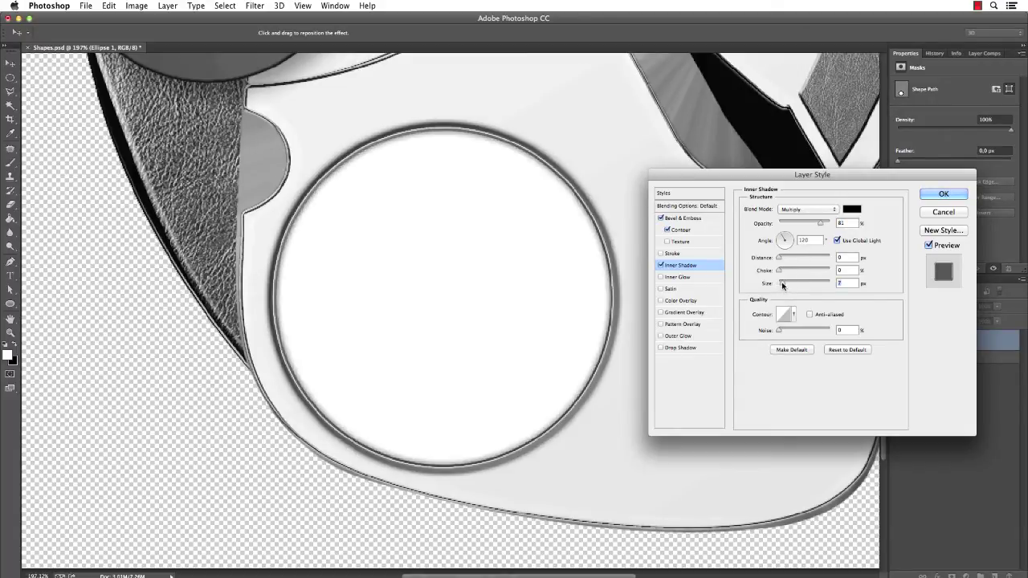
Add a black-to-white linear Gradient Overlay to the circle at 7% opacity and apply the layer style
left_click(713, 311)
left_click_drag(835, 223, 783, 227)
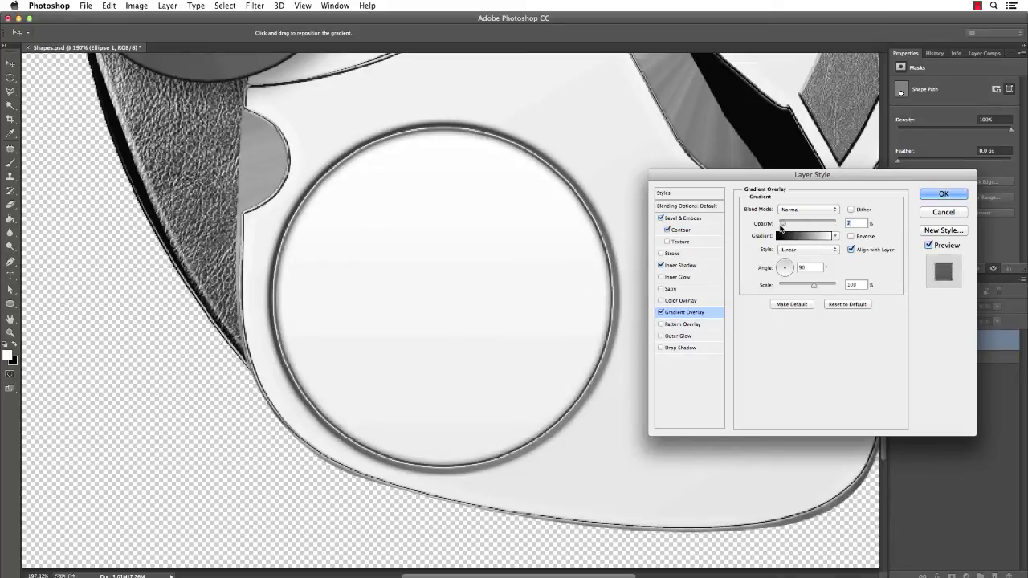
left_click(944, 194)
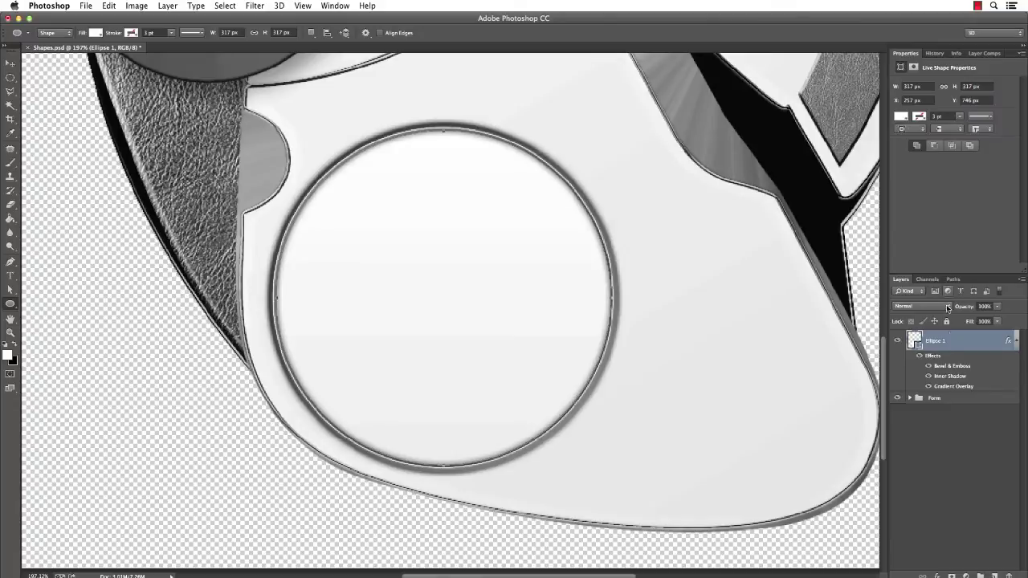
Rename the circle layer Controller and show the rulers
double_click(935, 342)
type("Controller")
key("Return")
left_click_drag(448, 314, 465, 311)
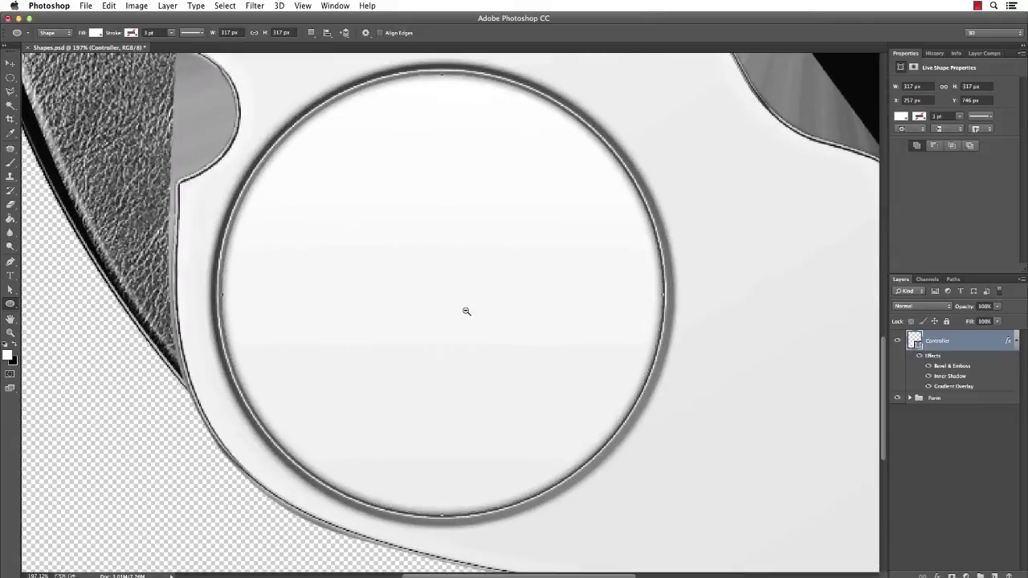
key("v")
key("super+r")
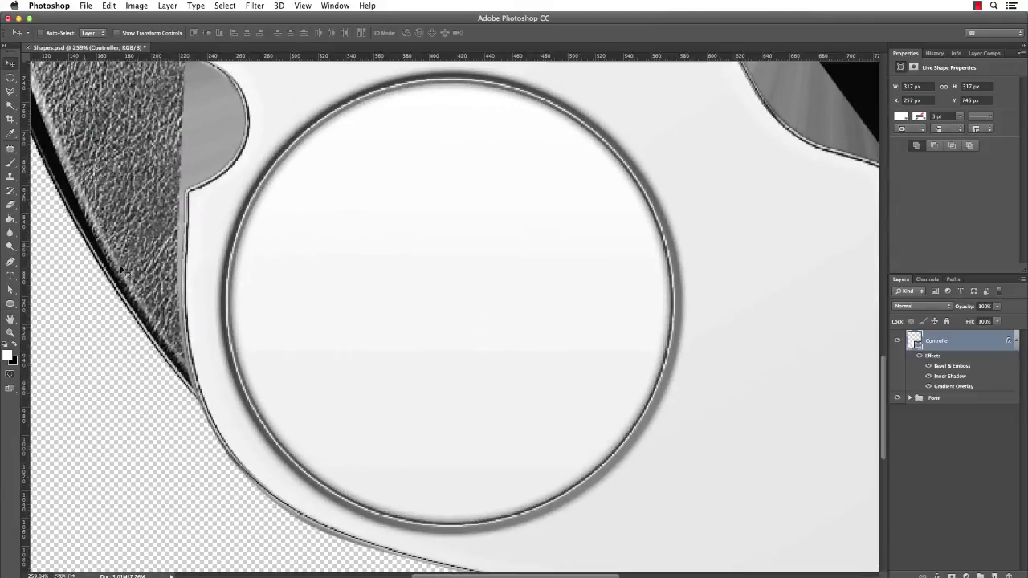
Draw a horizontal black line about 268 px wide and 1 px thick across the circle, and place its layer above Controller
left_click(11, 303)
left_click(65, 341)
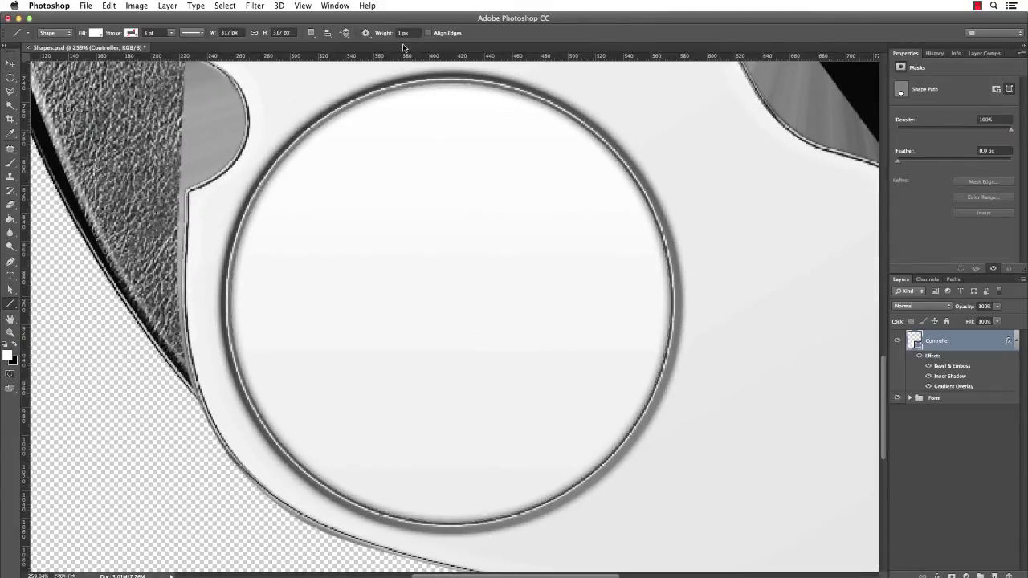
left_click(107, 35)
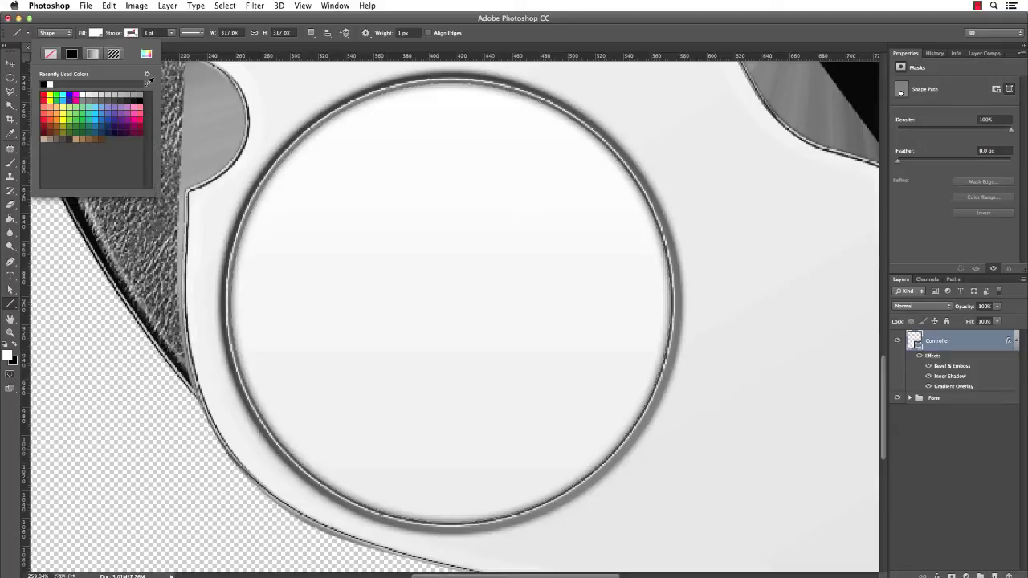
key("alt+bracketleft")
left_click(44, 83)
key("Return")
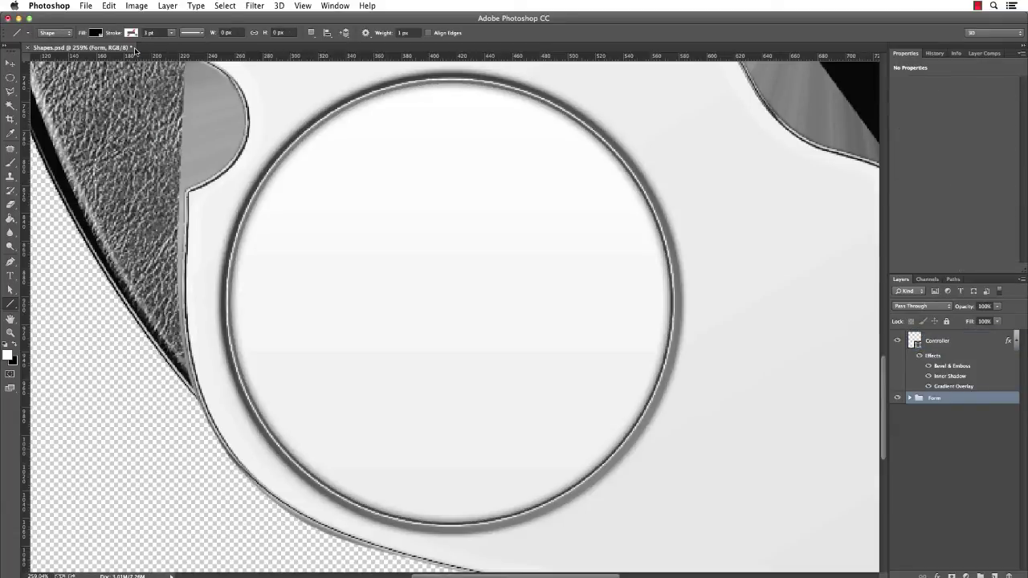
left_click_drag(259, 302, 631, 346)
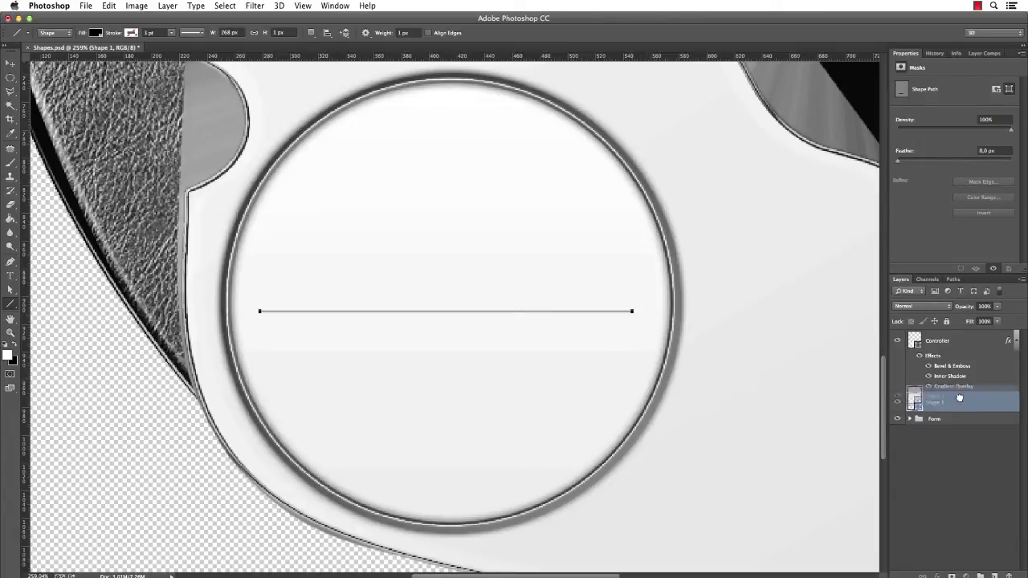
left_click_drag(960, 400, 962, 341)
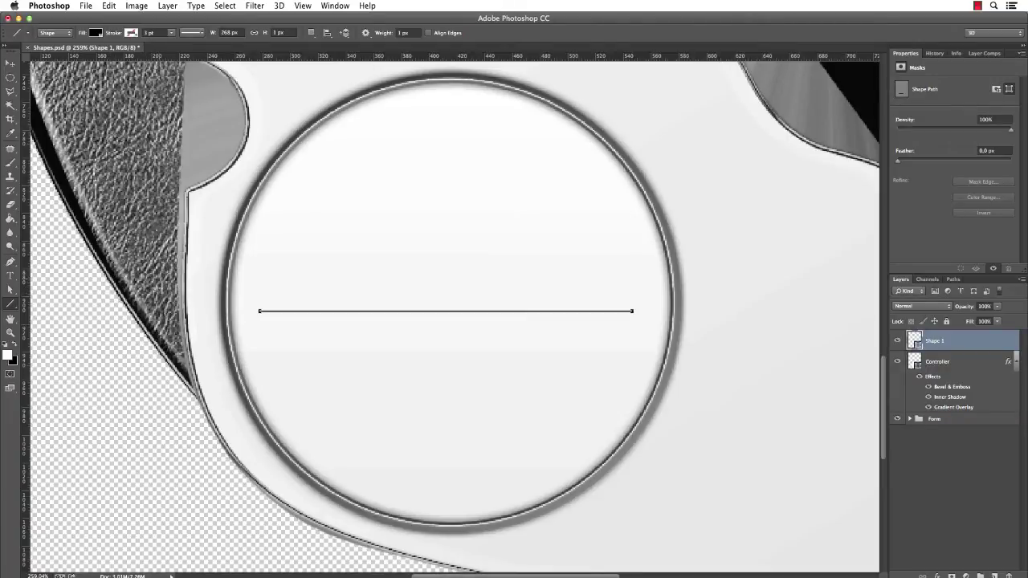
Make a copy of the line rotated 12° about its centre within the same shape layer
key("alt+super+t")
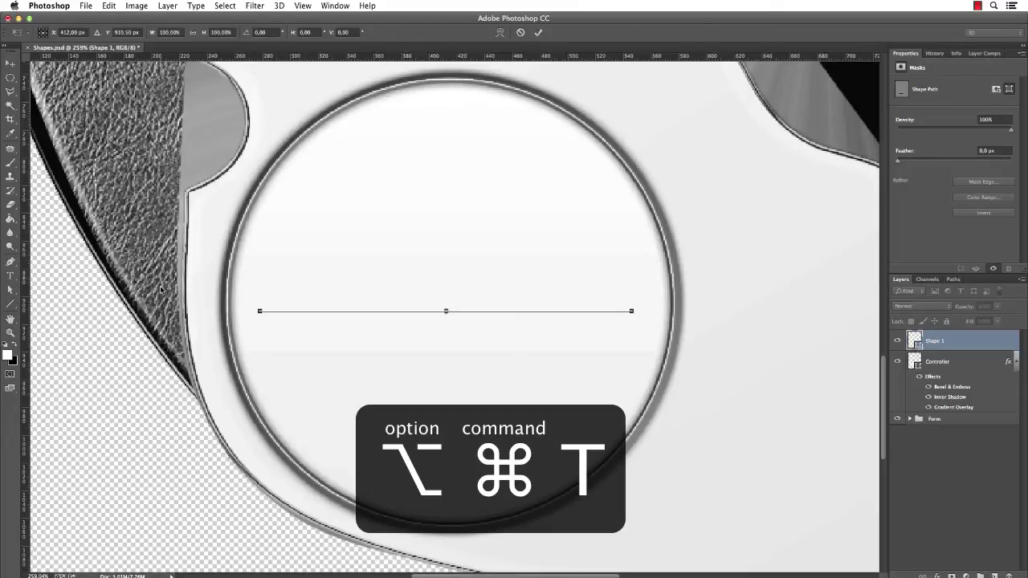
left_click(261, 32)
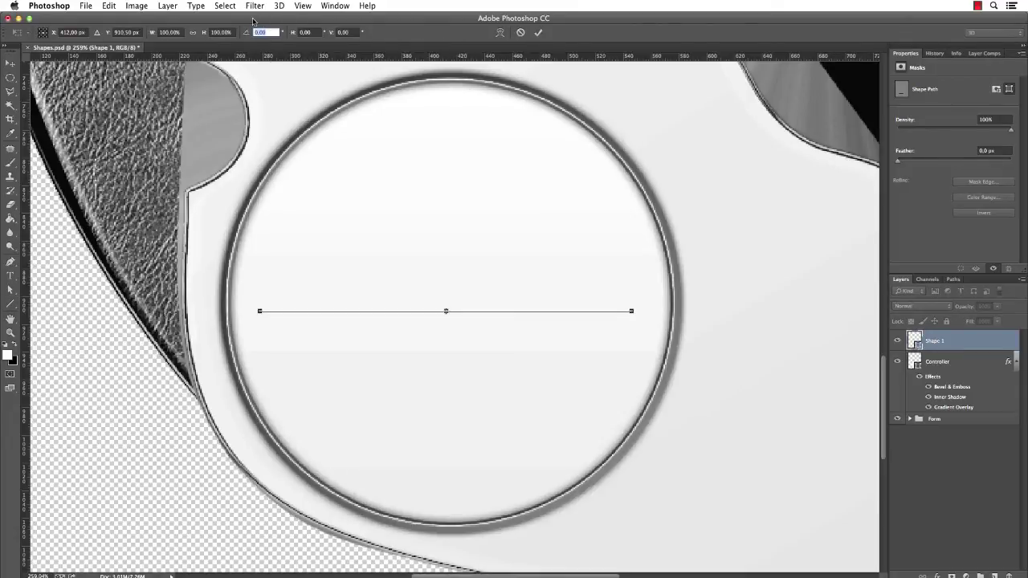
type("12")
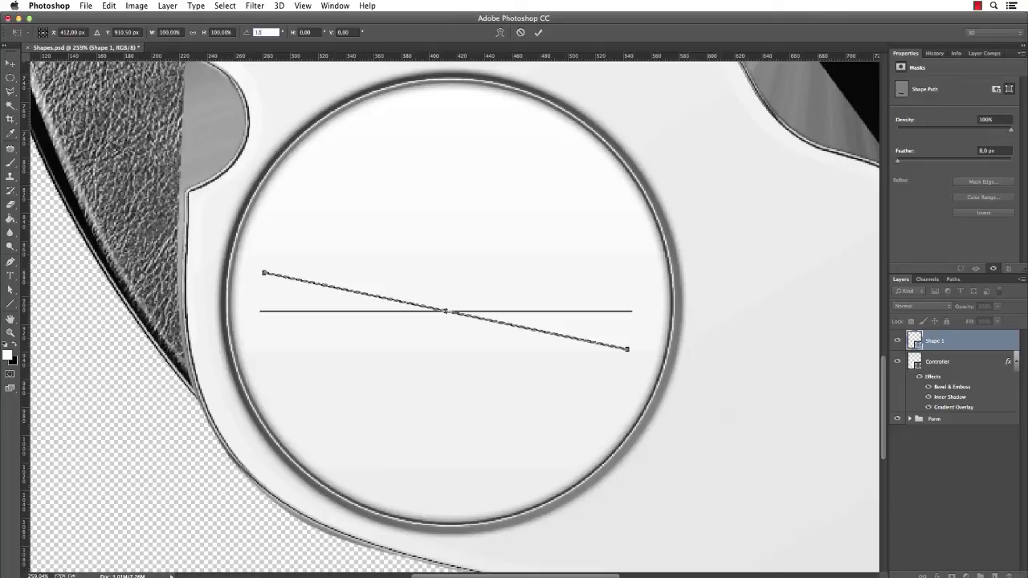
left_click(537, 33)
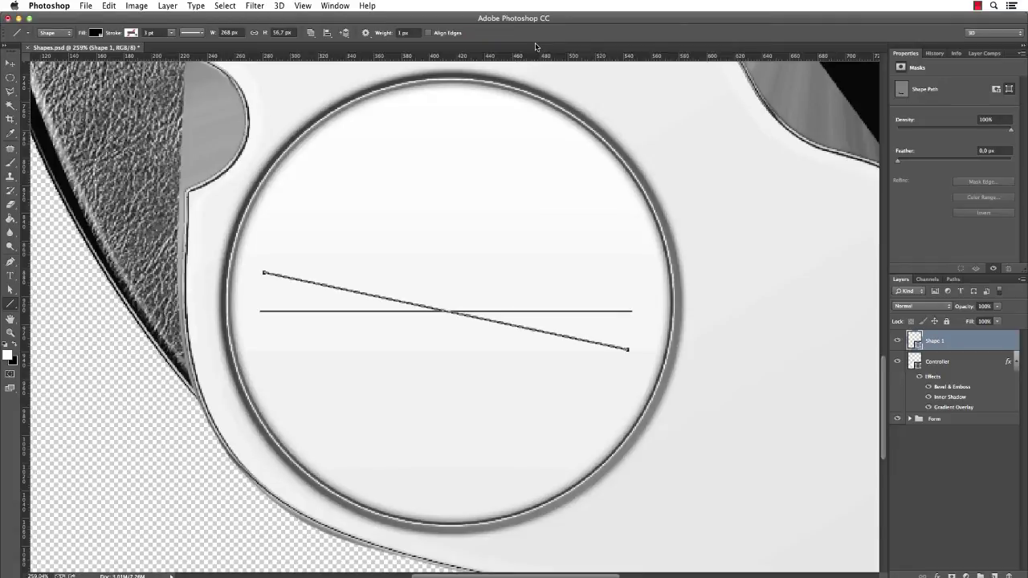
Repeat the 12° rotated copy until the lines form a full radial burst
key("alt+shift+super+t")
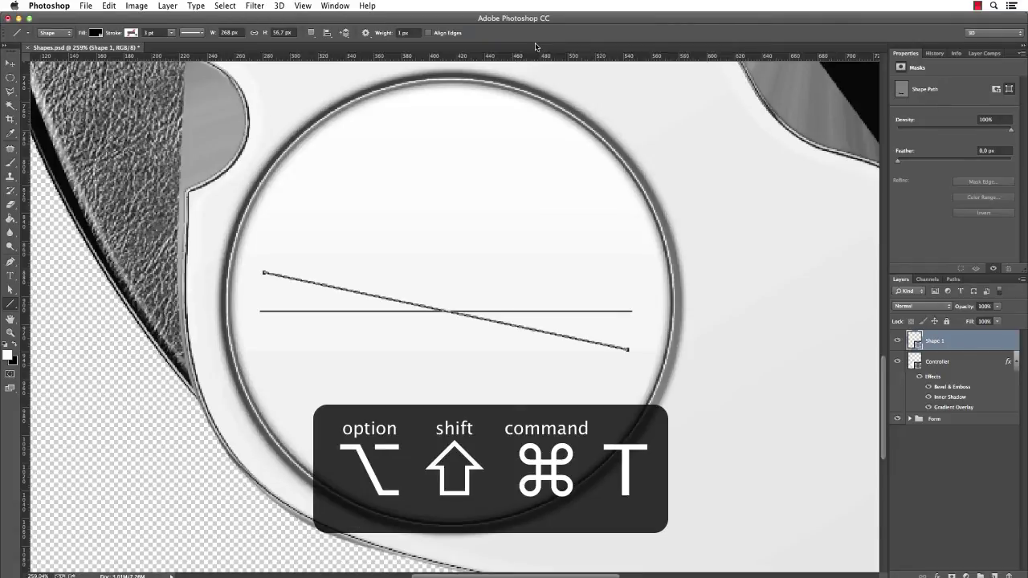
key("alt+shift+super+t")
key("alt+shift+super+t")
key("alt+shift+super+t")
key("alt+shift+super+t")
key("alt+shift+super+t")
key("alt+shift+super+t")
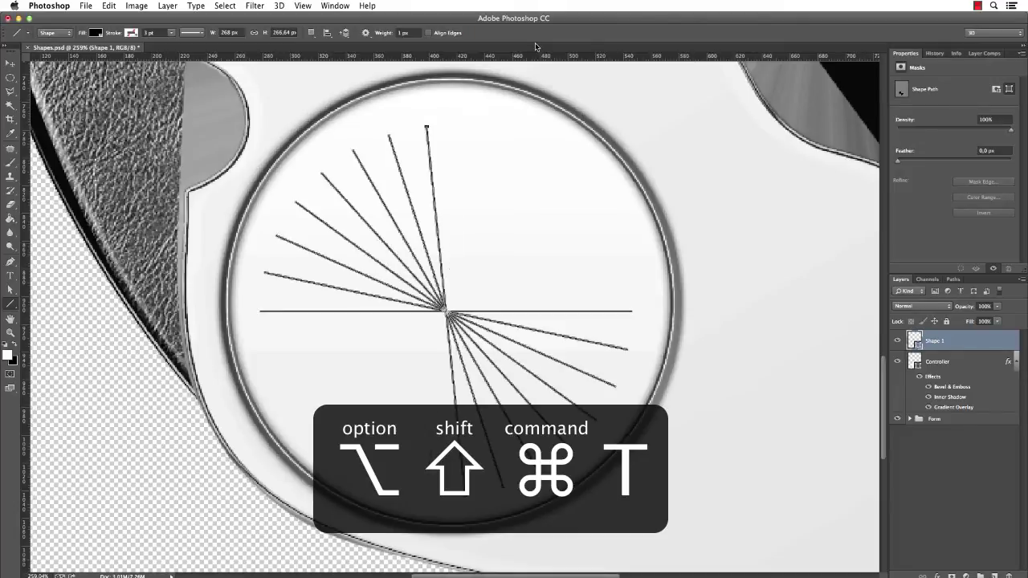
key("alt+shift+super+t")
key("alt+shift+super+t")
key("alt+shift+super+t")
key("alt+shift+super+t")
key("alt+shift+super+t")
key("alt+shift+super+t")
key("alt+shift+super+t")
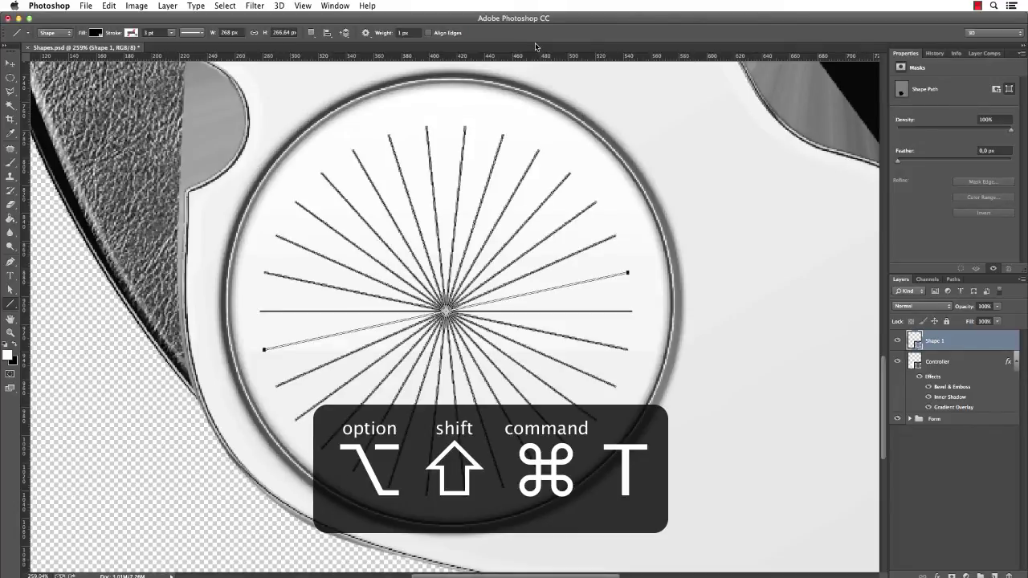
Check the radial burst by toggling its layer's visibility, and rename the layer Lines
left_click(949, 363)
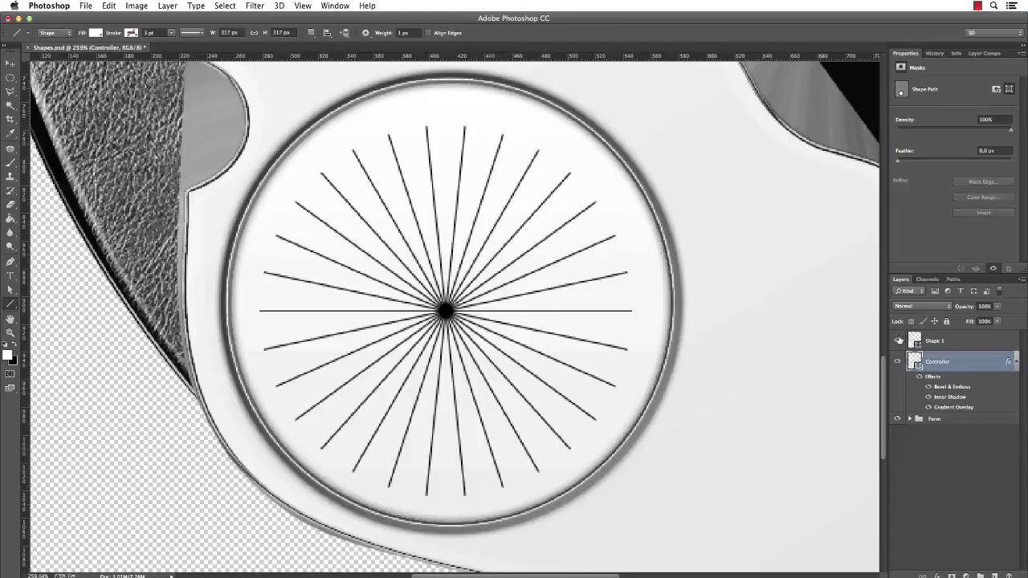
left_click(896, 340)
left_click(897, 340)
double_click(934, 340)
type("Lines")
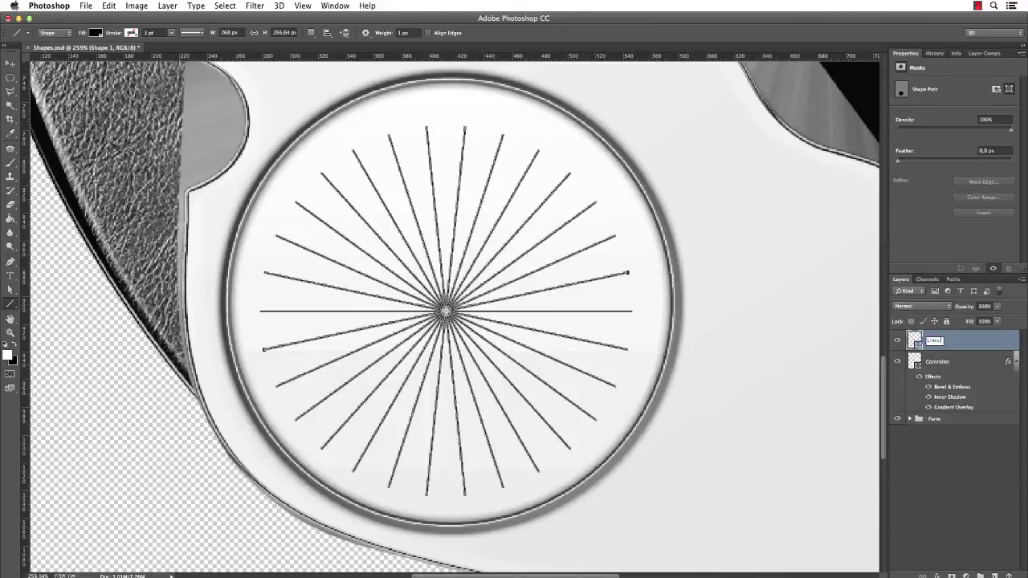
Duplicate the Lines layer, rotate the copy 4° and scale it proportionally to about 91%
key("super+j")
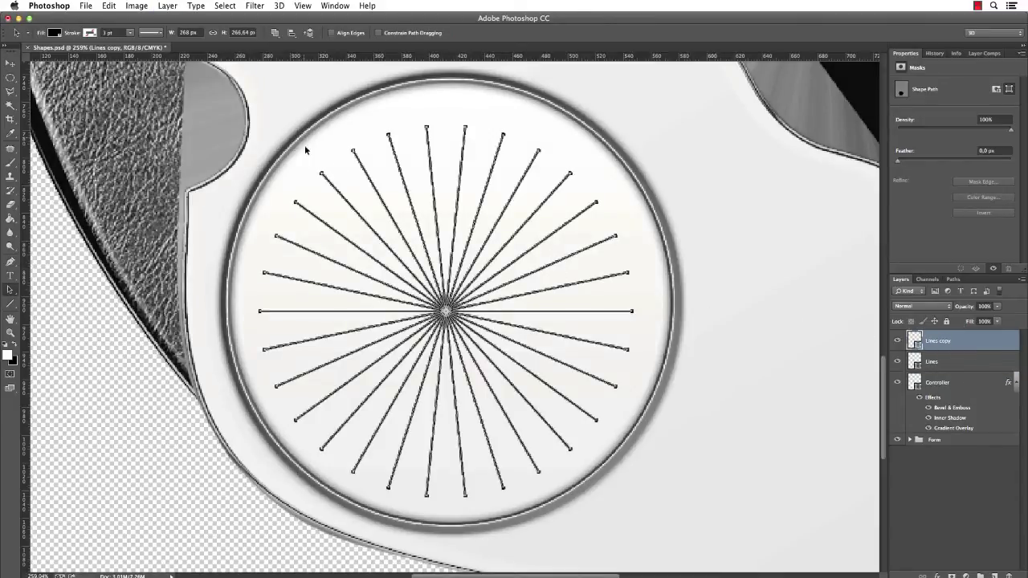
key("ctrl+t")
left_click(261, 34)
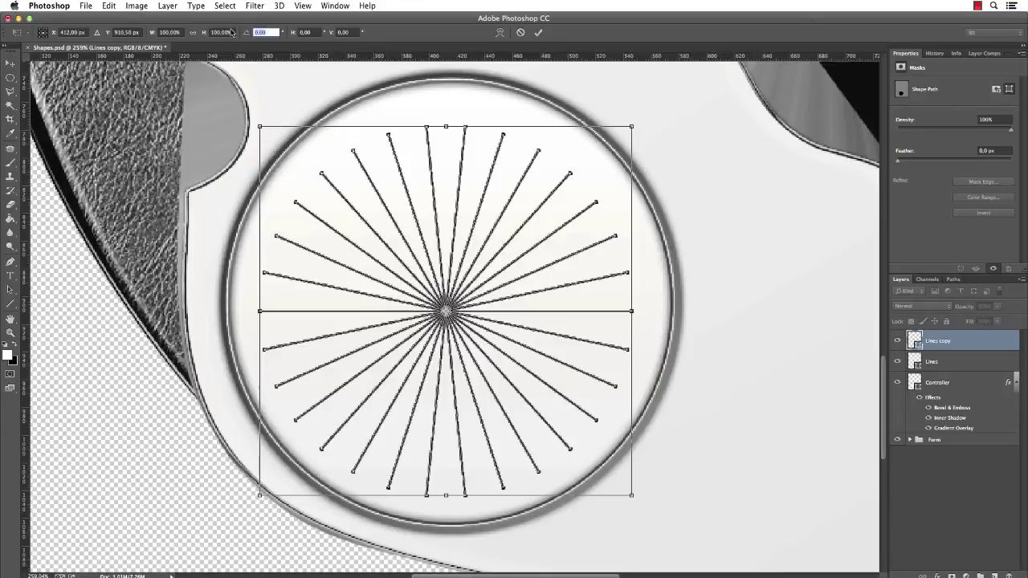
type("4")
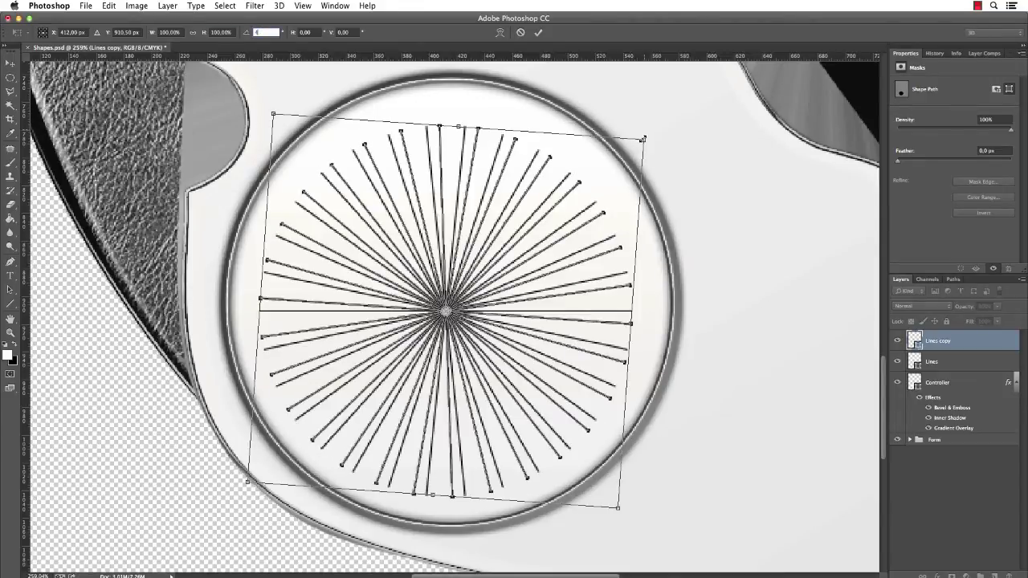
left_click_drag(642, 139, 637, 175)
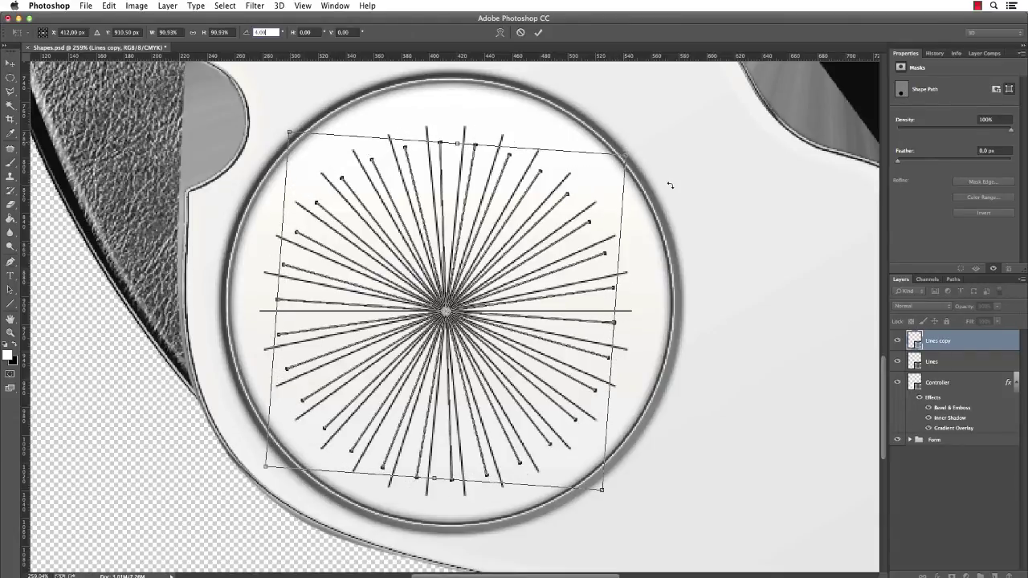
key("Return")
left_click(538, 33)
Duplicate the smaller line burst with a further 4° rotation, and merge all line layers into one named Lines
key("super+j")
key("super+t")
double_click(261, 33)
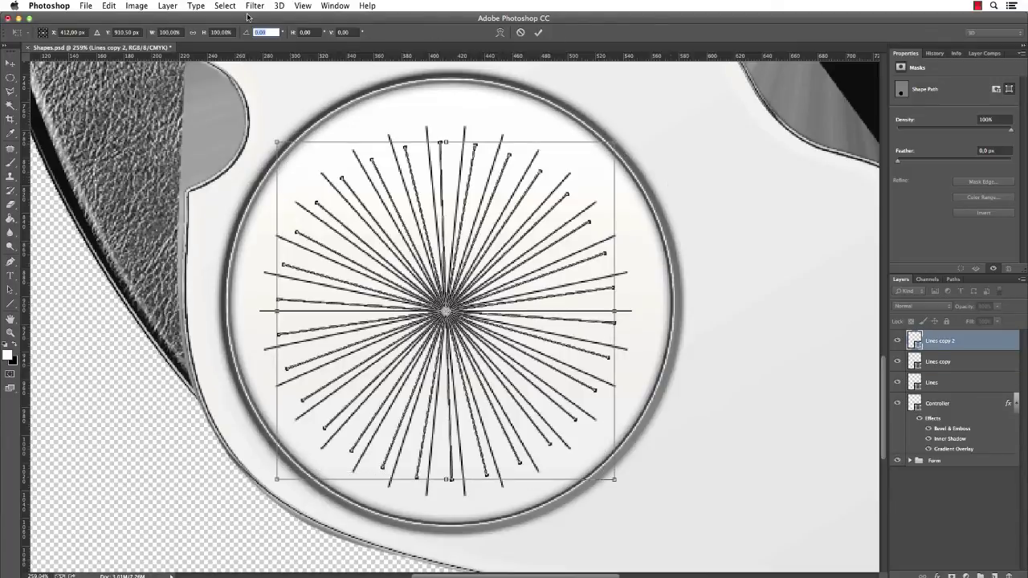
type("4")
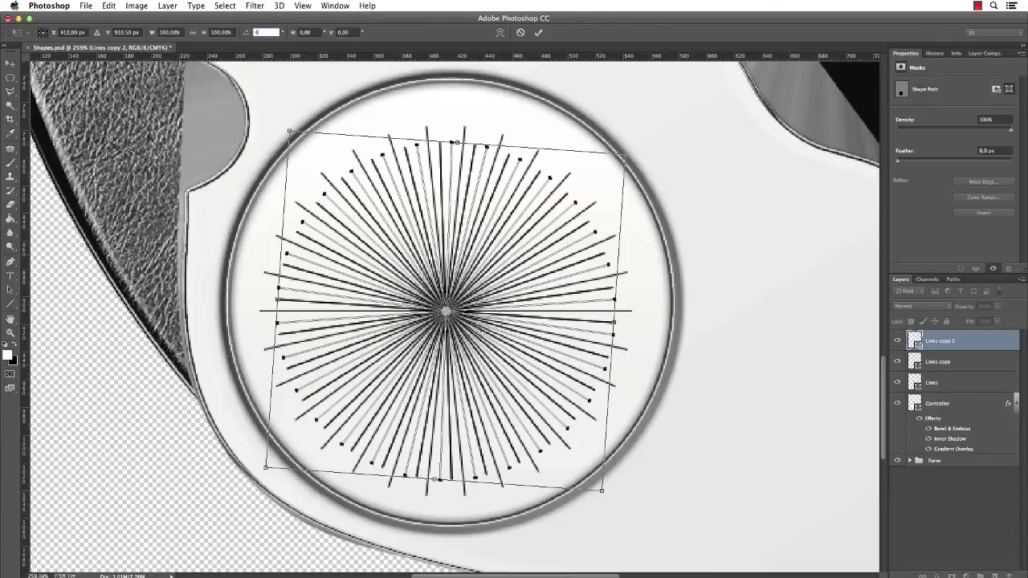
key("Return")
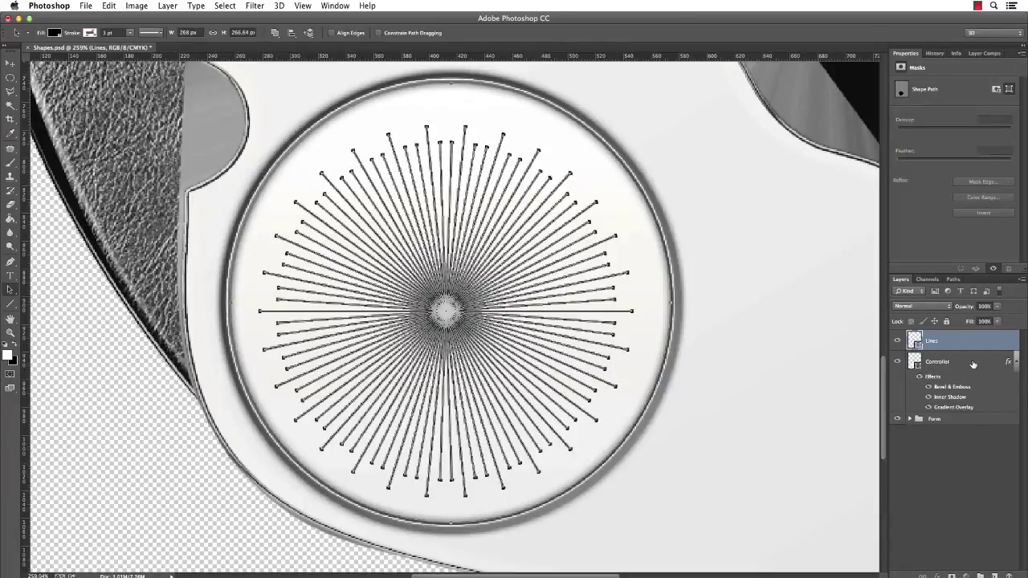
Align the Lines and Controller layers on their horizontal and vertical centres so the radial burst sits centred in the circle
left_click(967, 362, "shift")
key("v")
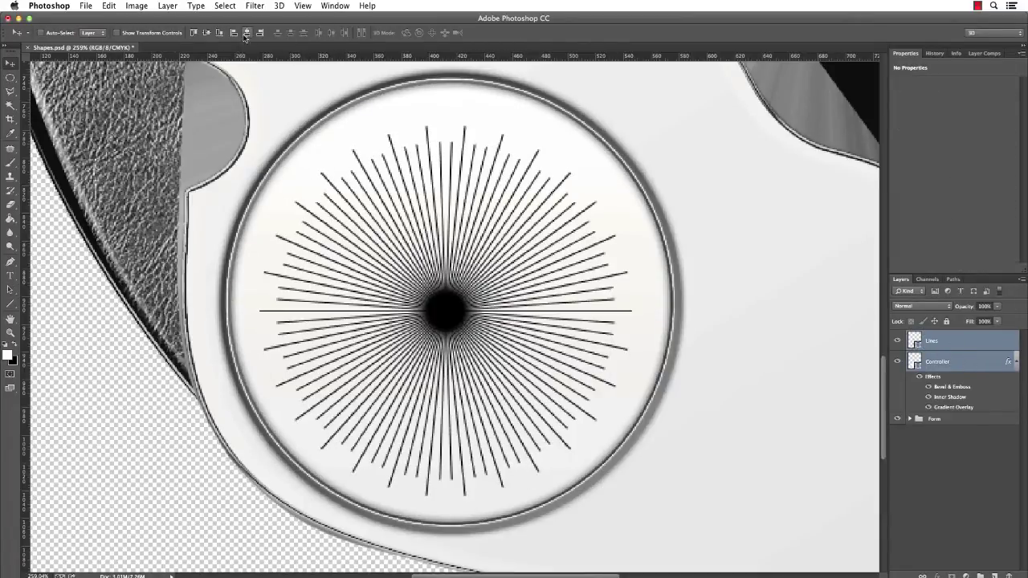
left_click(247, 33)
left_click(207, 33)
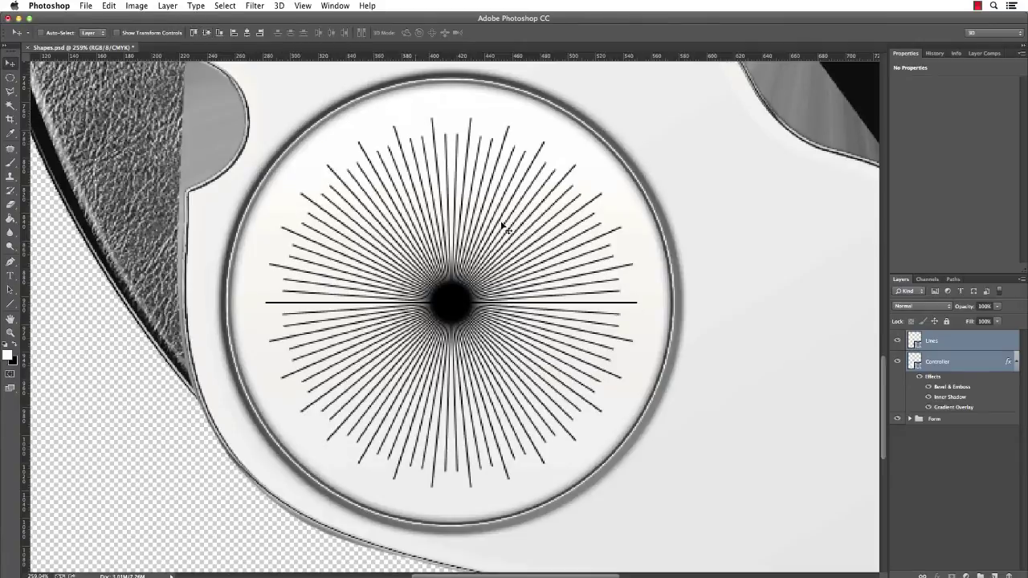
Draw a circle about 228 px wide centred on the radial burst and place its layer directly above Lines
left_click(986, 347)
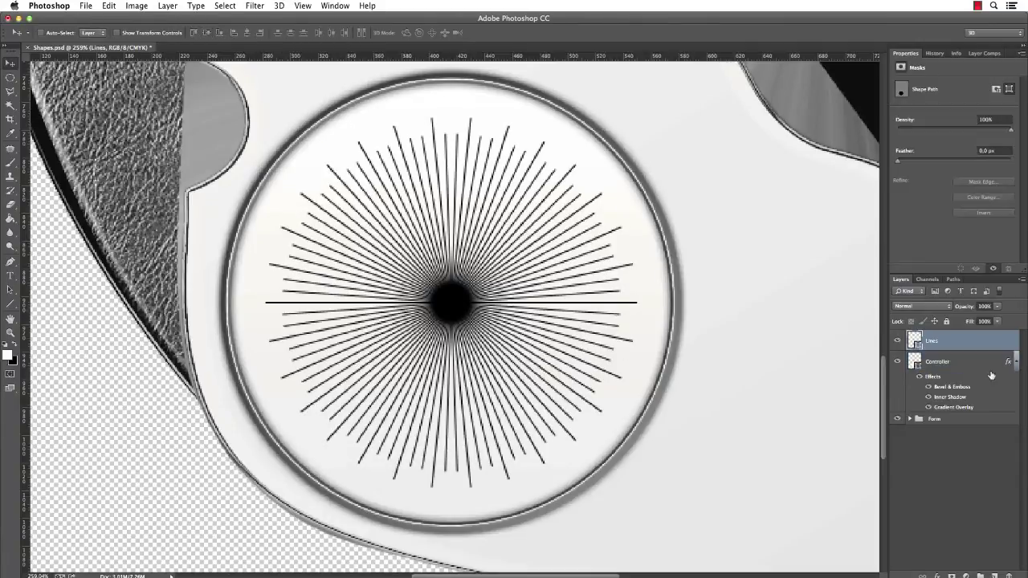
left_click(972, 420)
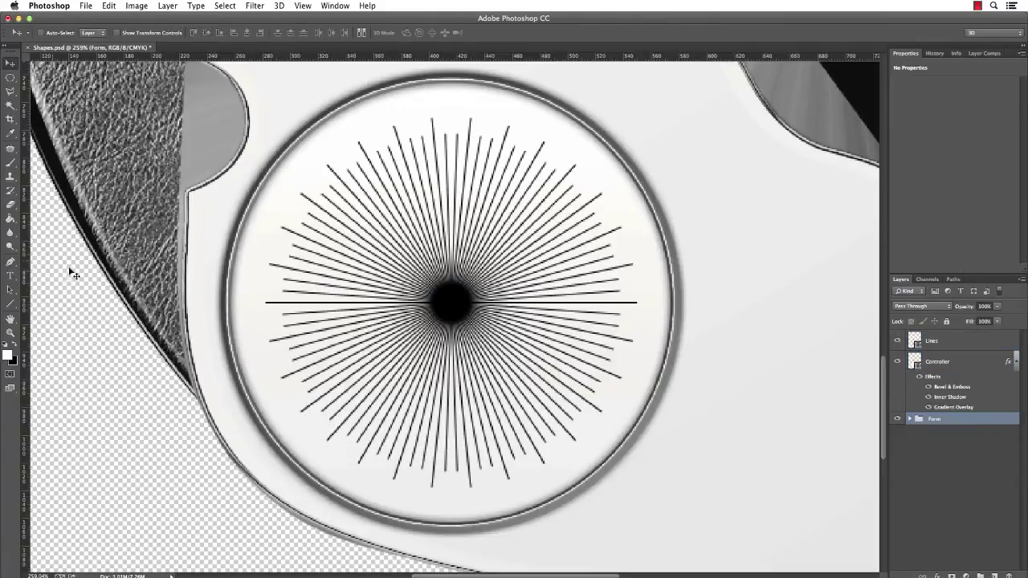
left_click_drag(10, 304, 48, 325)
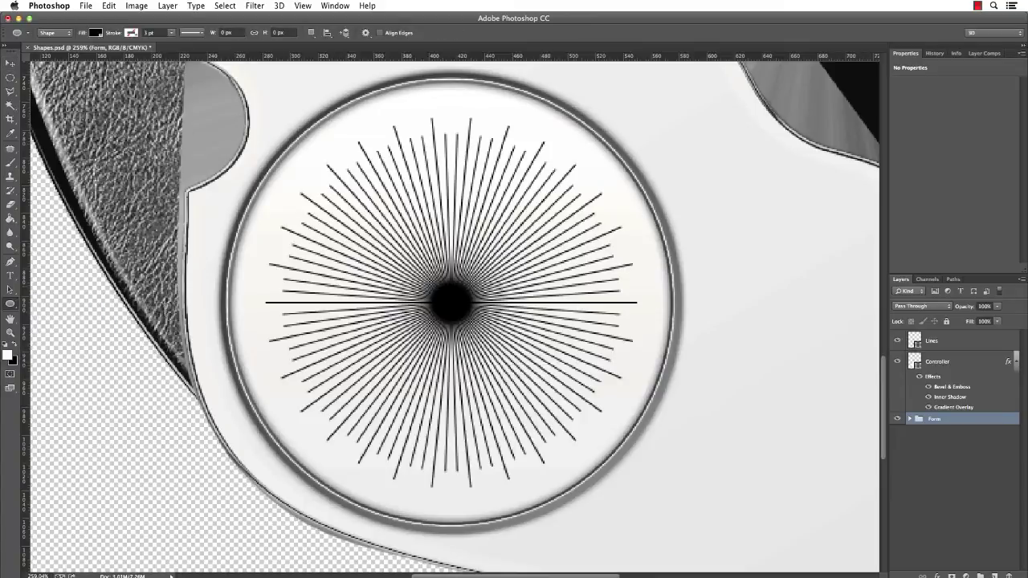
left_click_drag(472, 299, 286, 141)
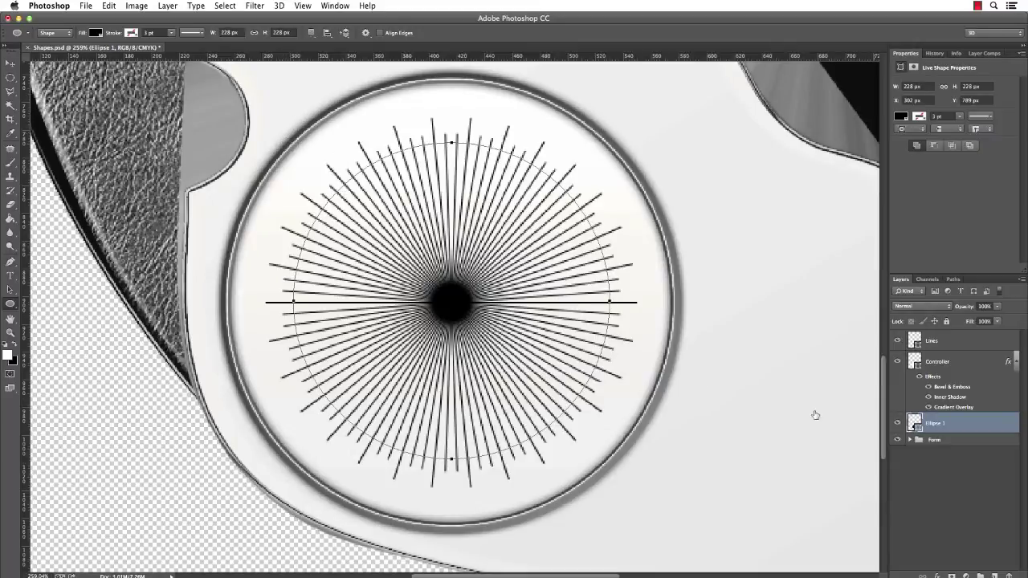
left_click_drag(914, 422, 917, 345)
Mask the circle's area out of the Lines layer, leaving only the outer tick marks, and hide the Ellipse 1 layer
left_click(917, 345, "ctrl")
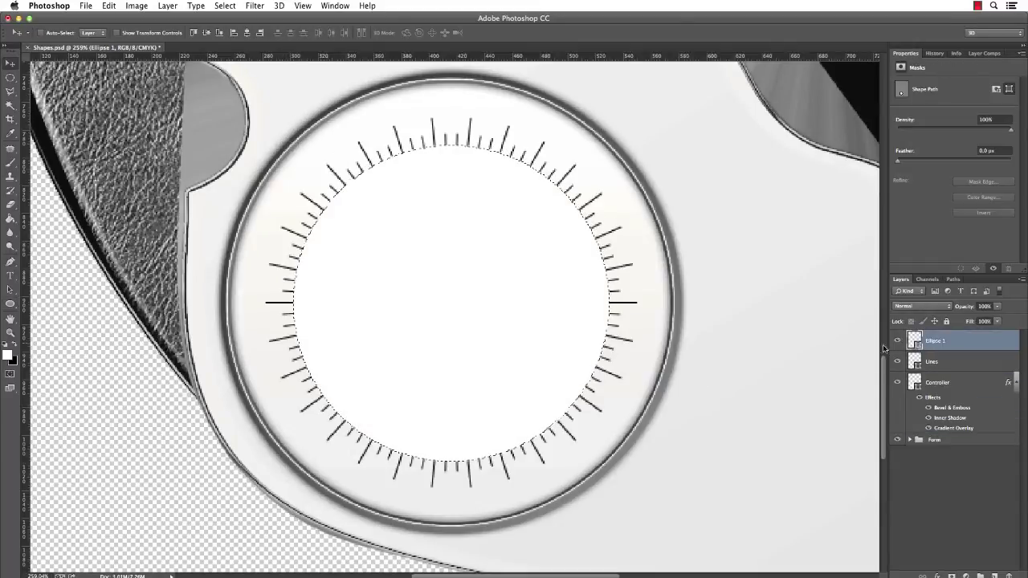
left_click(931, 362)
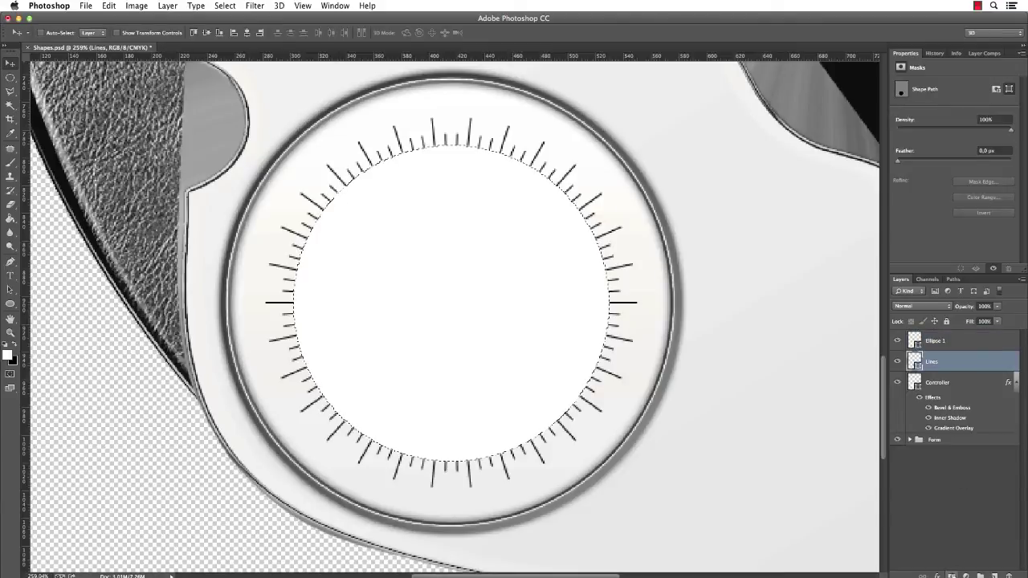
left_click(951, 575)
left_click(897, 340)
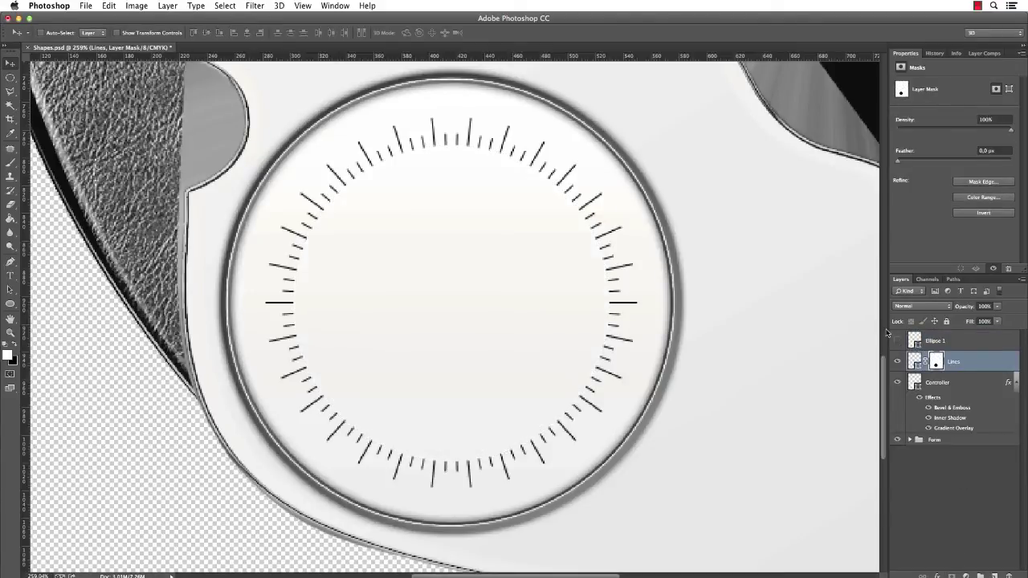
Show the Ellipse 1 layer again and scale the white circle down about its centre to about 221 px
left_click(956, 344)
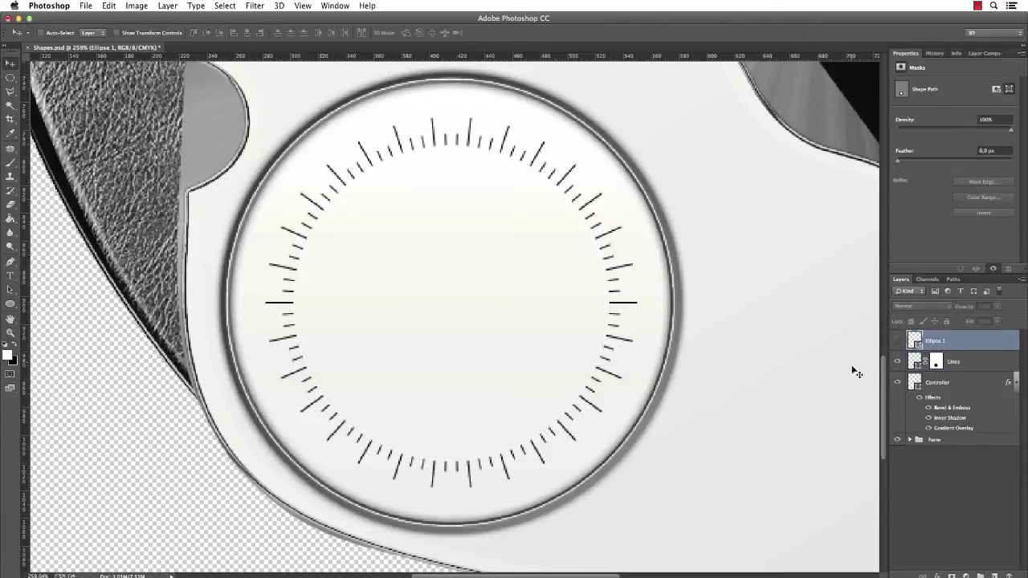
left_click(897, 342)
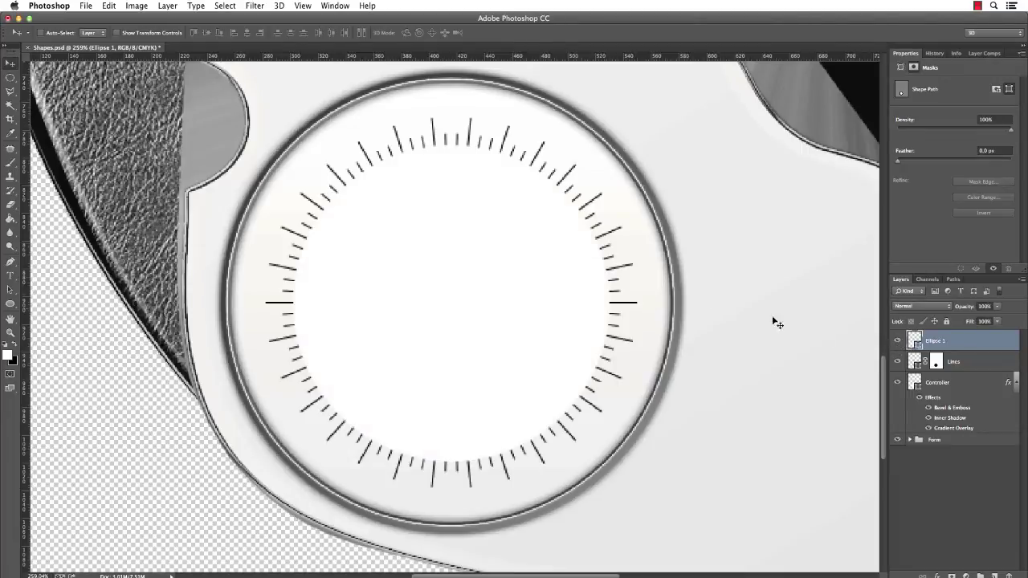
key("super+t")
left_click_drag(609, 146, 604, 152)
key("Return")
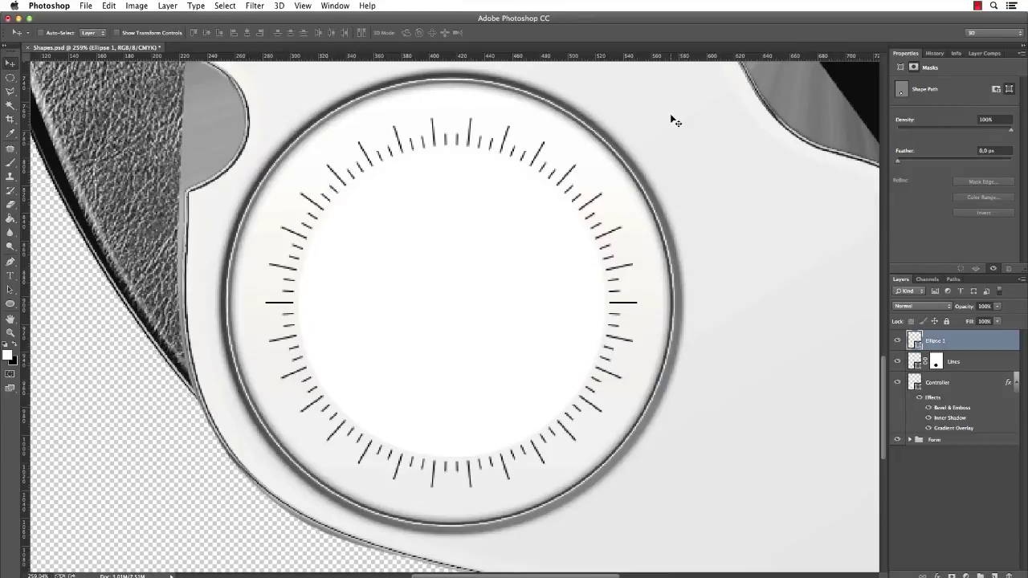
Add a Gradient Overlay layer style to Ellipse 1 and set the gradient style to Angle
double_click(962, 343)
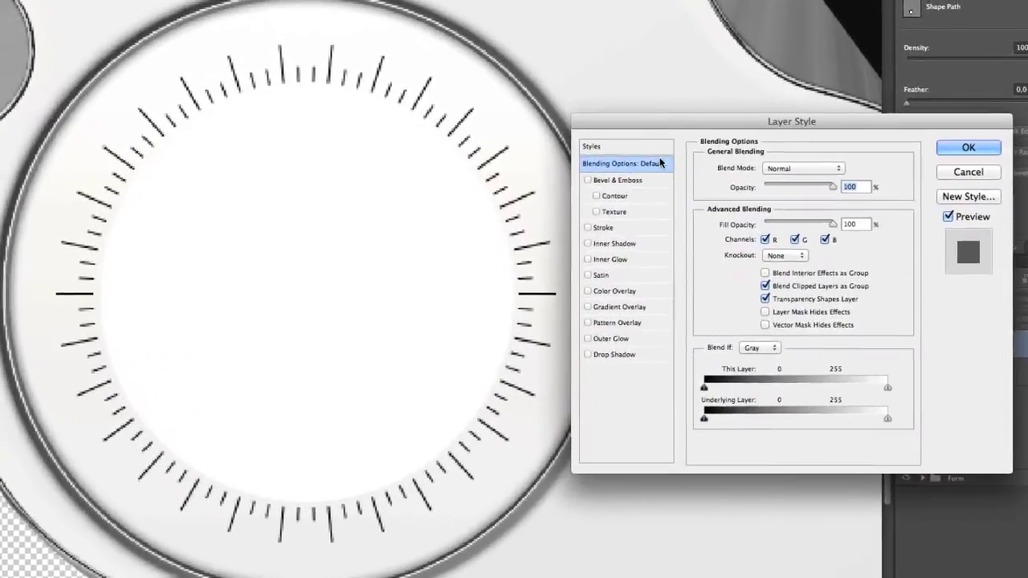
left_click(630, 307)
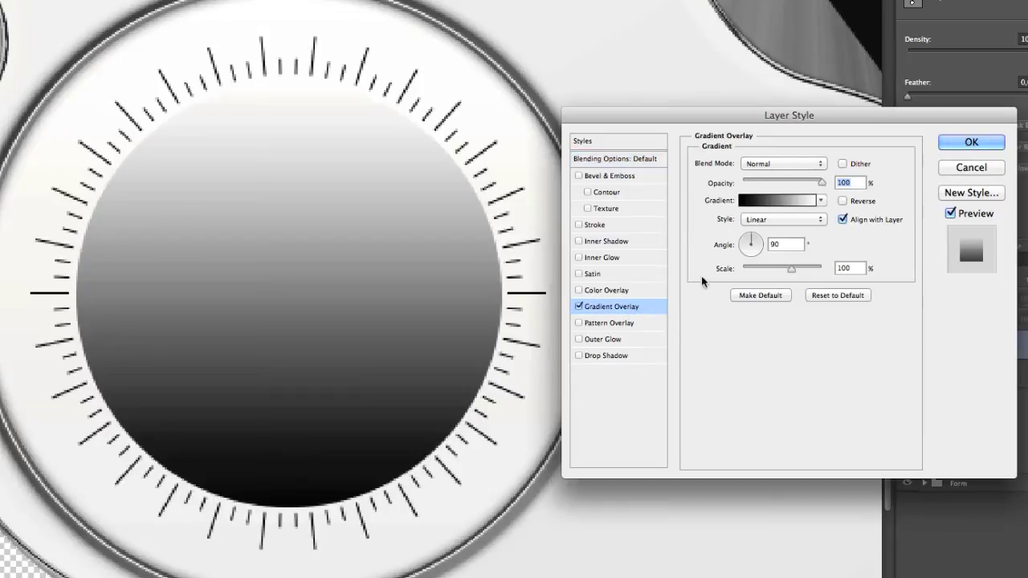
left_click(765, 218)
left_click(771, 238)
Edit the overlay gradient into alternating white and black colour stops, with a black stop at 14%, for a brushed-metal look
left_click(787, 205)
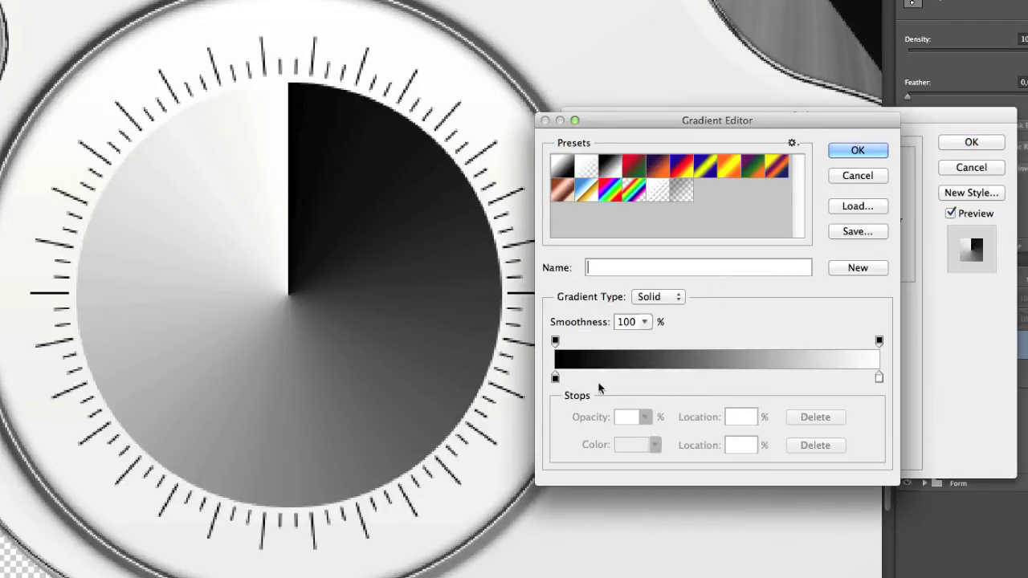
mouse_move(554, 376)
left_mouse_down()
mouse_move(716, 378)
mouse_move(555, 377)
left_mouse_up()
left_click(767, 378)
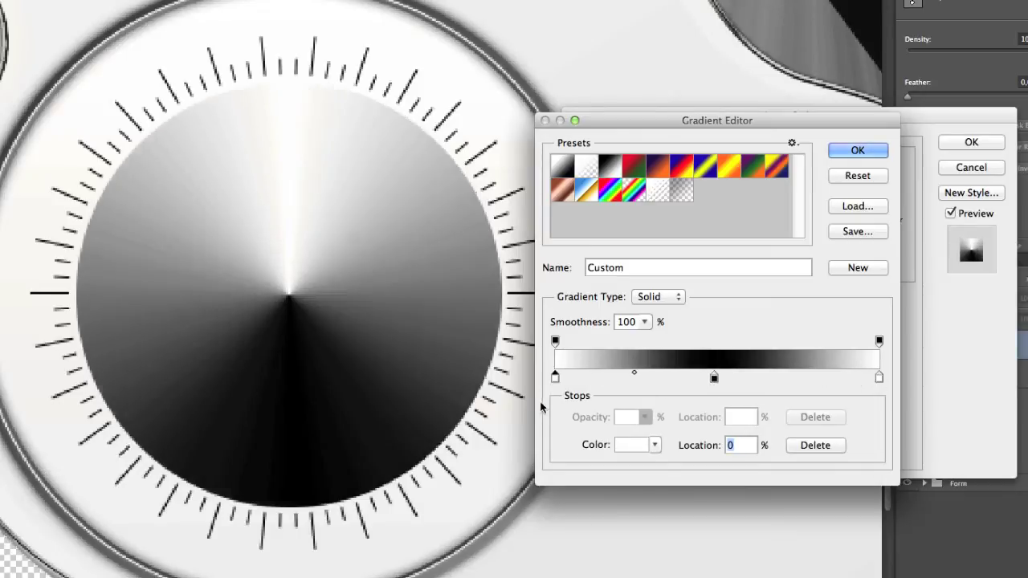
left_click(606, 378)
left_click_drag(619, 384, 653, 373)
left_click(598, 378)
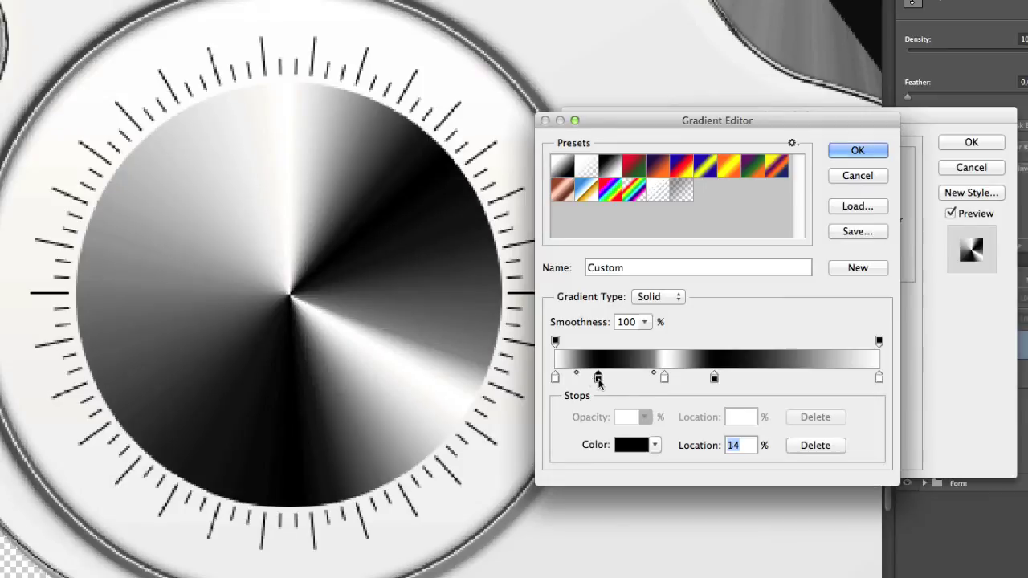
left_click_drag(576, 375, 591, 375)
left_click_drag(734, 377, 783, 377)
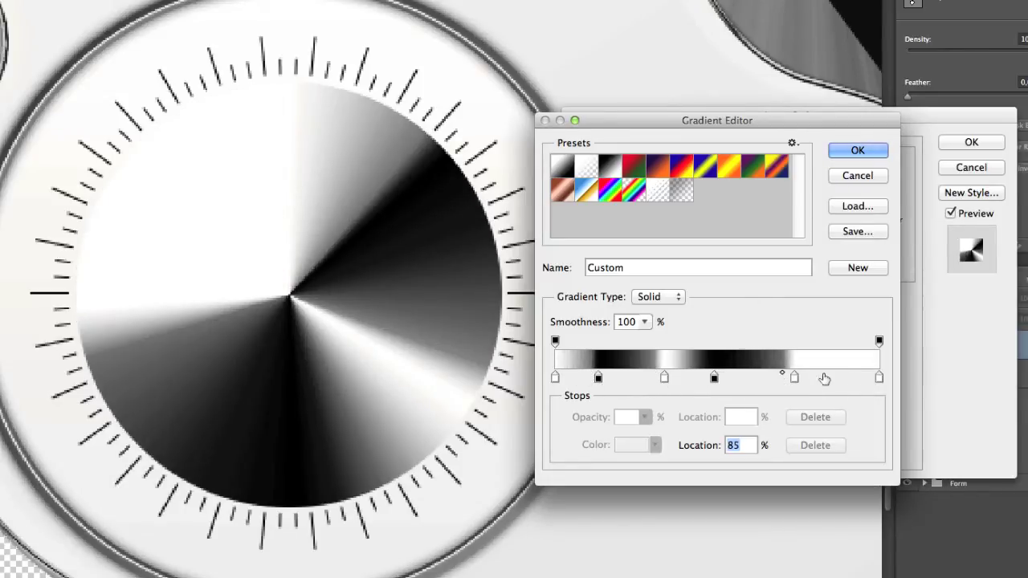
left_click(856, 152)
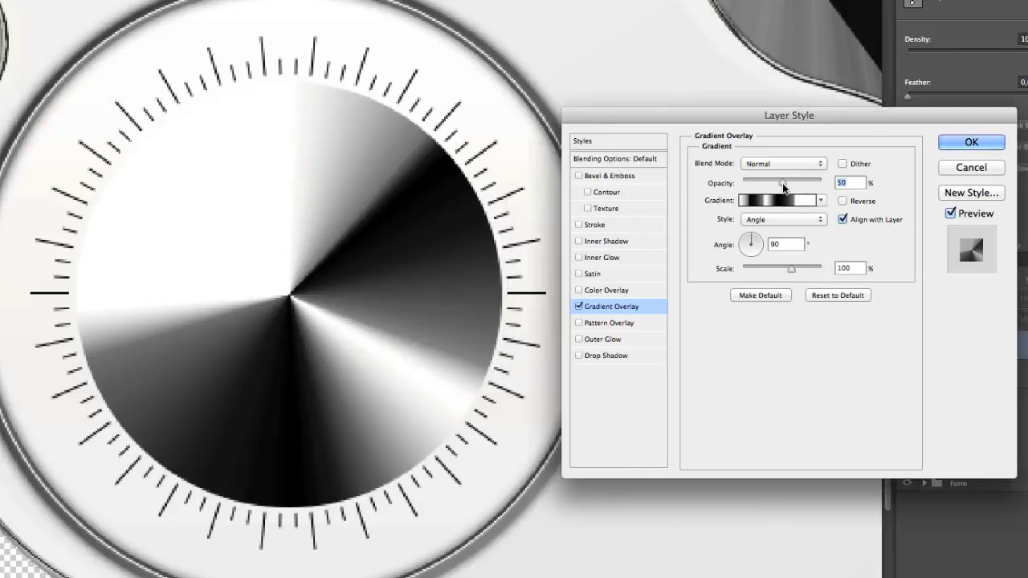
Reduce the Gradient Overlay opacity to 52% and apply the layer style to the disc
mouse_move(784, 183)
left_mouse_down()
mouse_move(763, 185)
mouse_move(784, 186)
left_mouse_up()
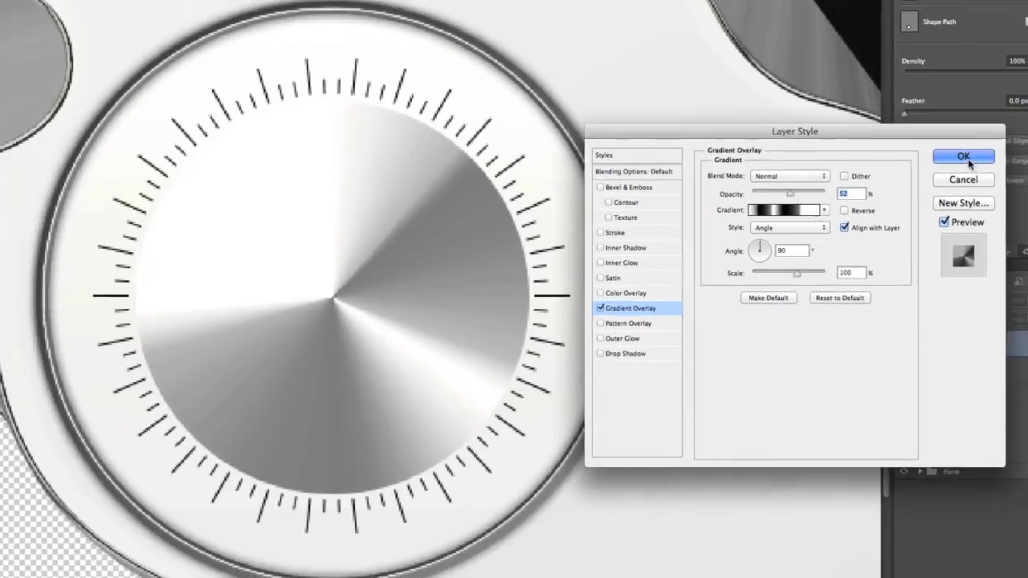
left_click(969, 143)
left_click(460, 325, "alt")
left_click_drag(460, 325, 463, 325)
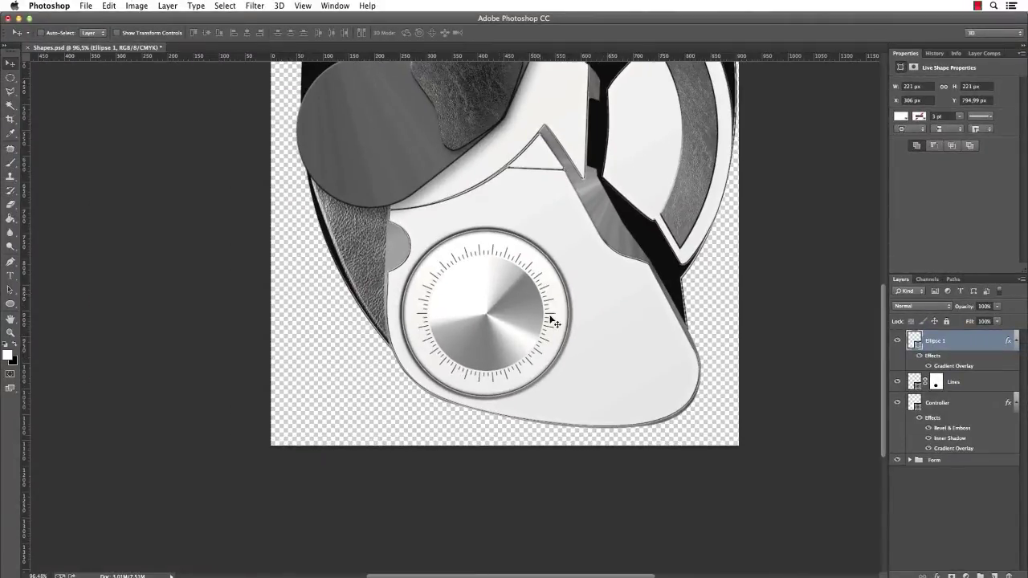
Rename the Ellipse 1 layer MEtall and add a new layer named used above it
double_click(934, 341)
type("MEtall")
key("Return")
left_click(995, 575)
double_click(934, 341)
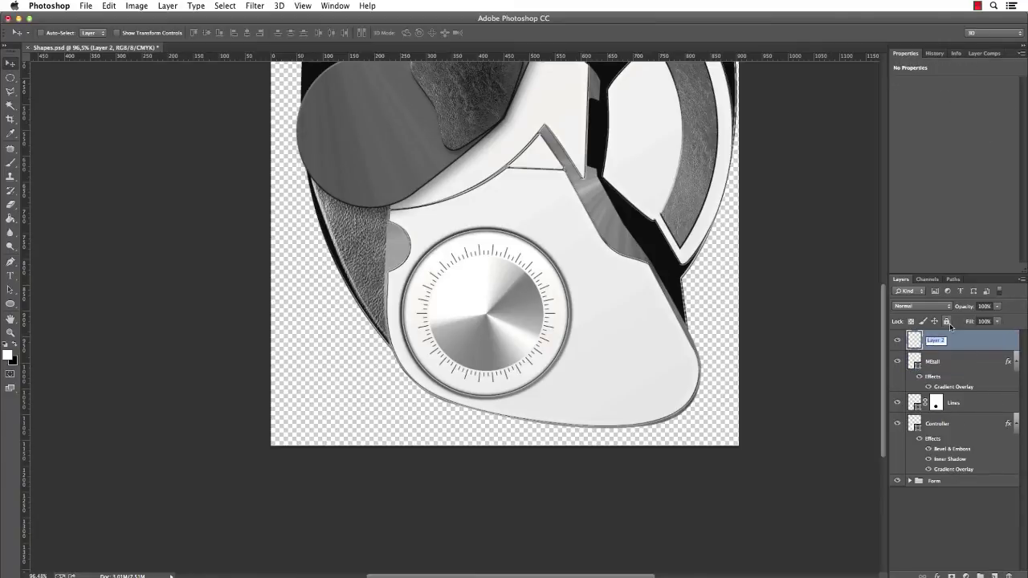
key("Return")
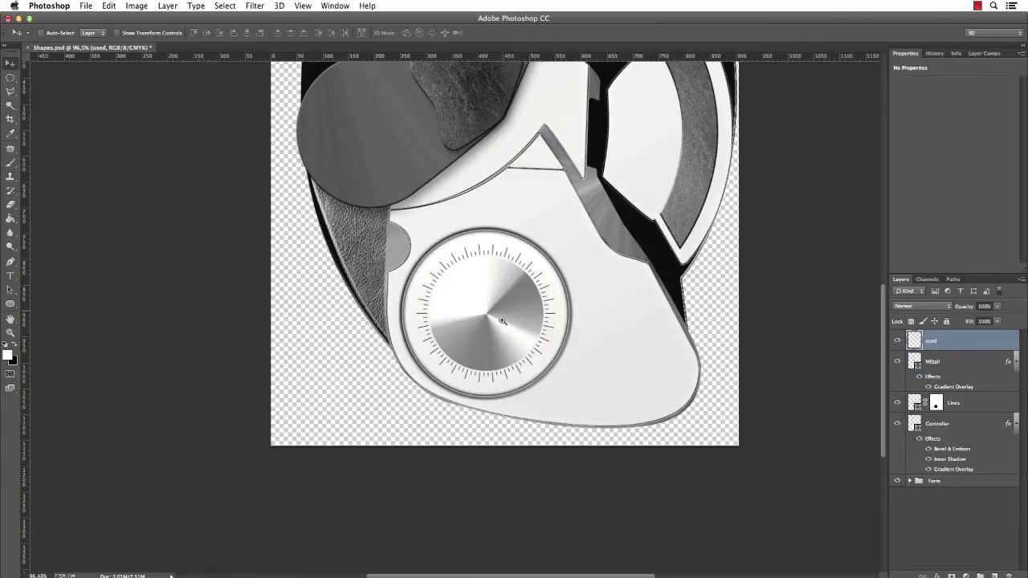
Paint white wear marks over the metal disc's dark areas with a speckled texture brush at 30% opacity
left_click(502, 321)
key("b")
right_click(514, 276)
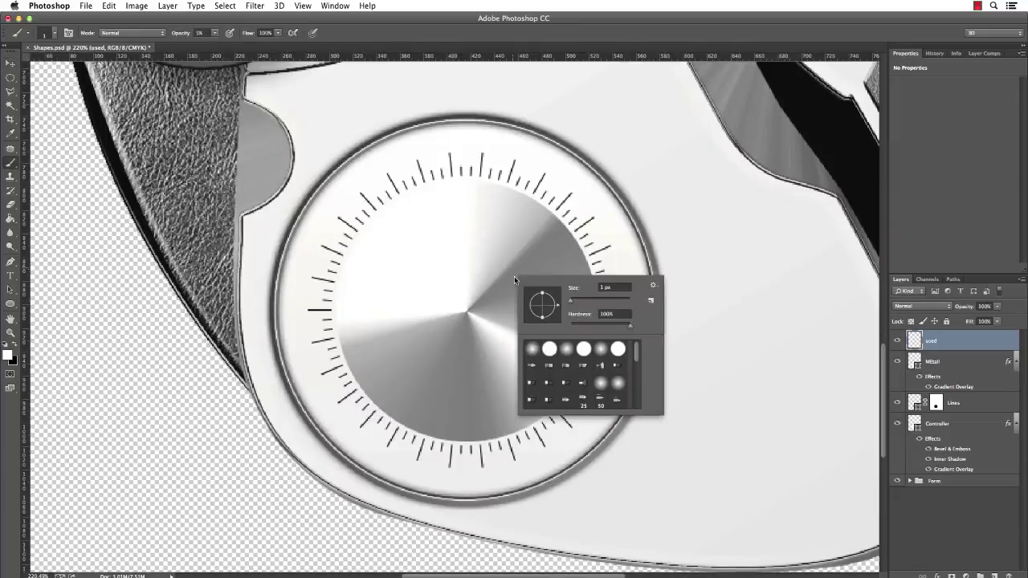
left_click_drag(637, 354, 636, 412)
left_click(585, 400)
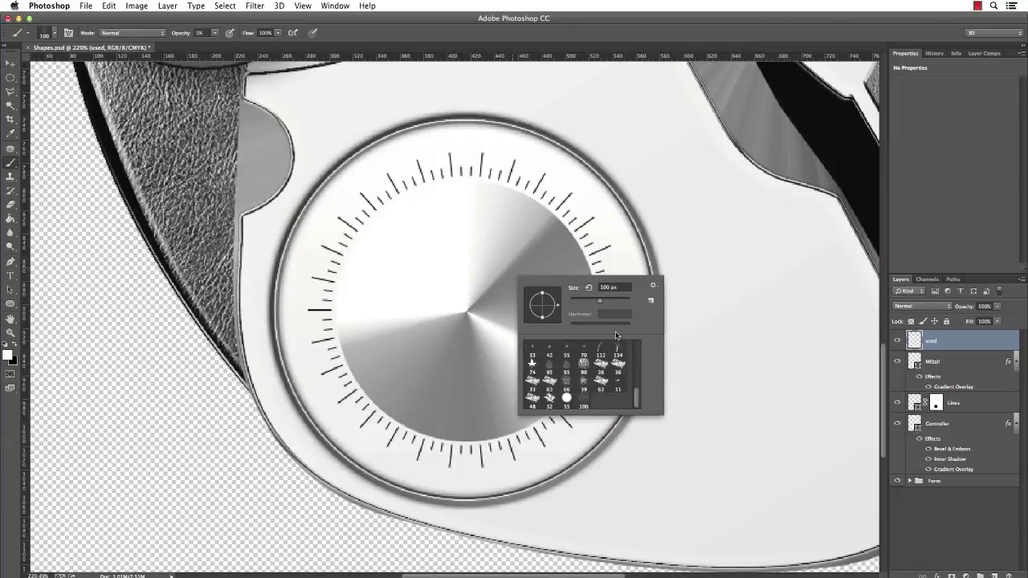
key("Return")
key("2")
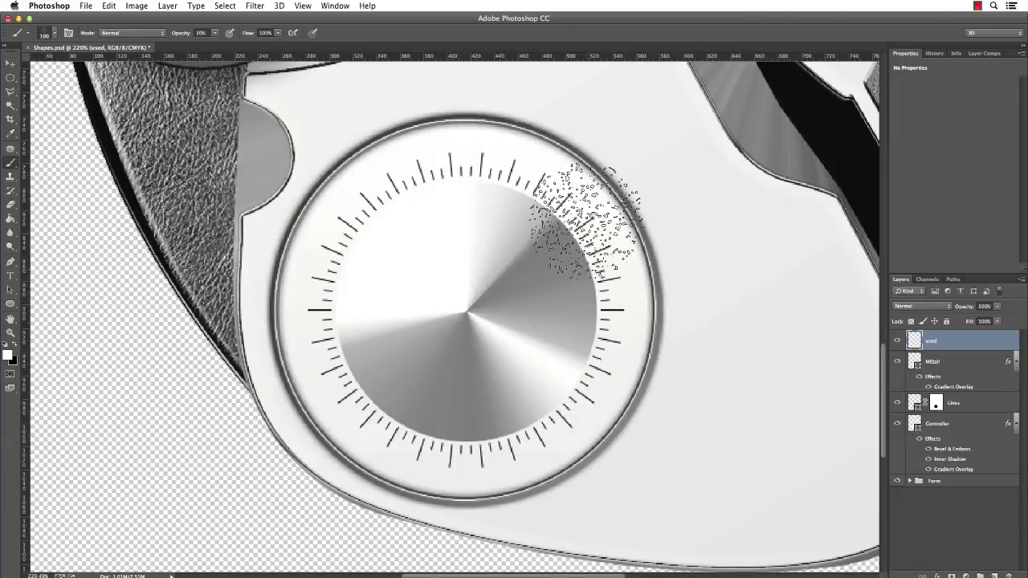
left_click_drag(525, 268, 472, 294)
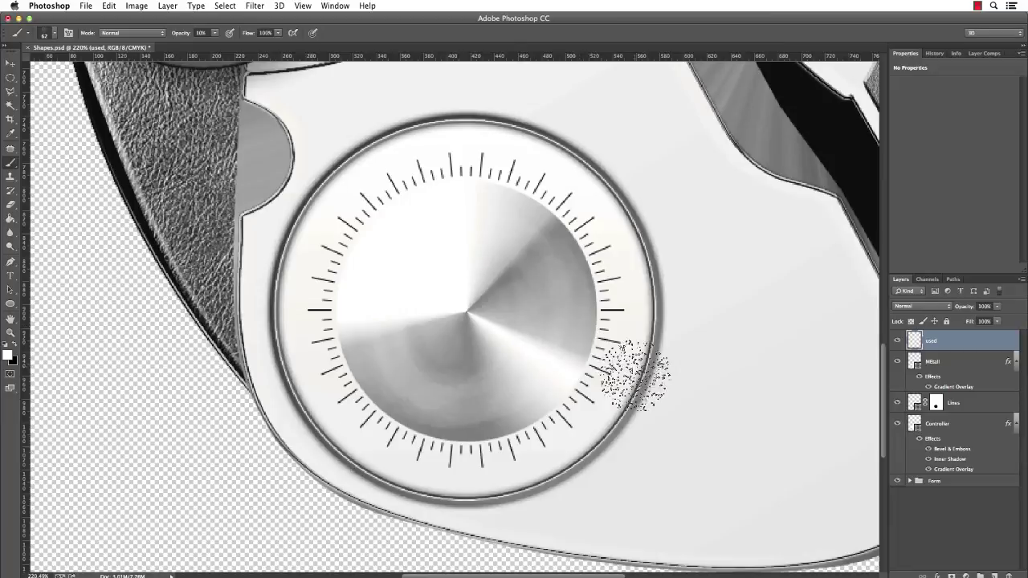
Paint black wear marks around the metal disc with the 62 px speckled brush at 5% opacity
key("x")
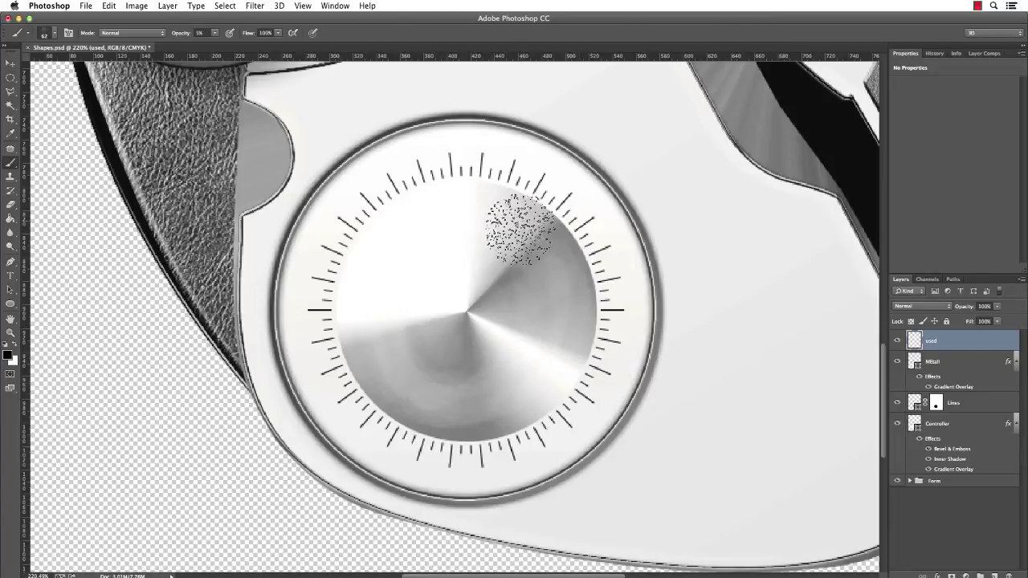
mouse_move(521, 229)
left_mouse_down()
mouse_move(370, 328)
mouse_move(449, 408)
left_mouse_up()
mouse_move(425, 366)
left_mouse_down()
mouse_move(536, 391)
mouse_move(577, 342)
left_mouse_up()
Paint thin curved scratches around the metal disc with a 1 px round brush at 5% opacity, using white and black
key("x")
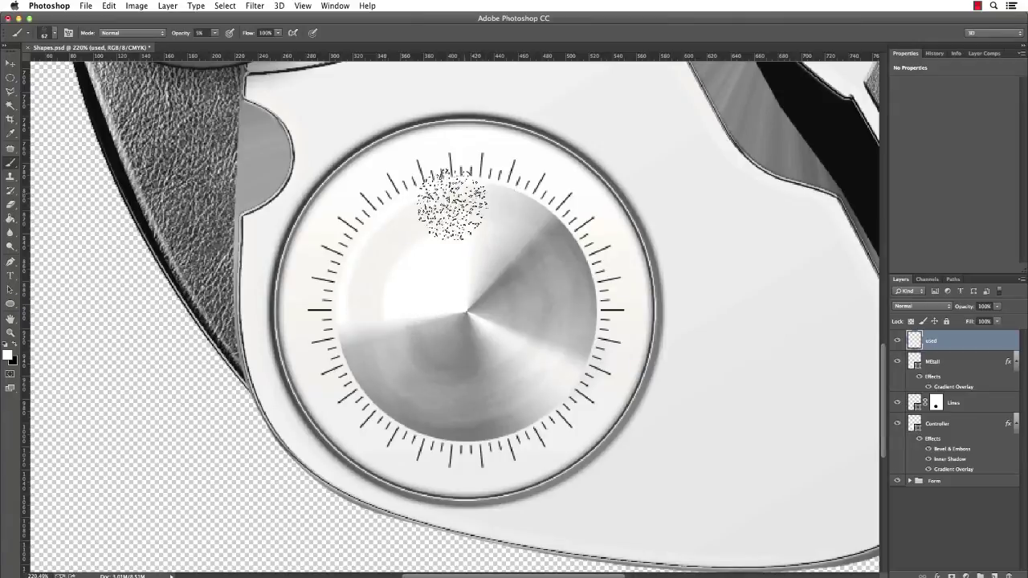
scroll(494, 280, "up", 3)
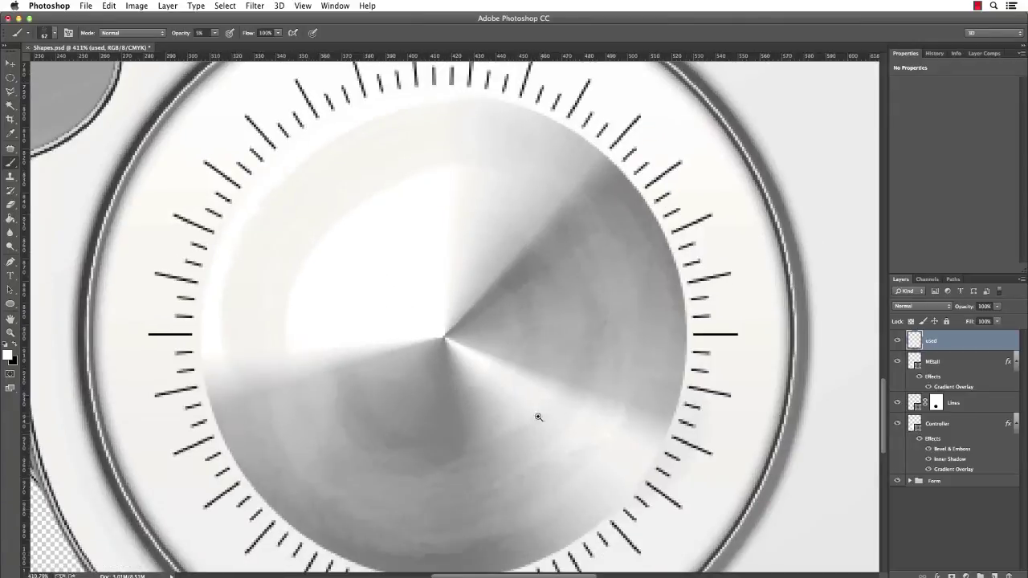
right_click(642, 379)
left_click_drag(672, 414, 668, 349)
left_click(602, 364)
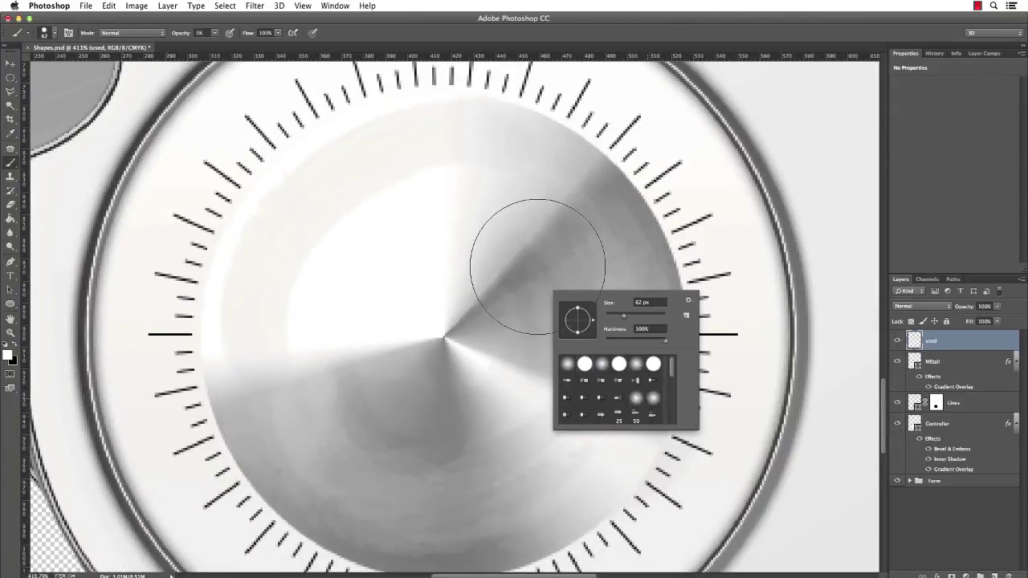
left_click(524, 230)
left_click_drag(472, 236, 451, 246)
key("super+y")
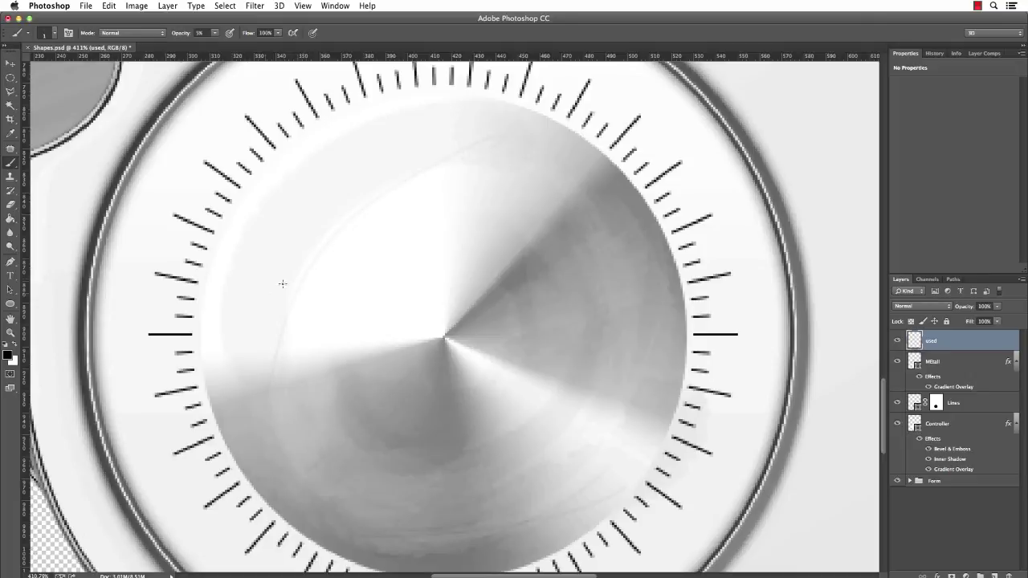
key("super+y")
left_click_drag(487, 378, 366, 386)
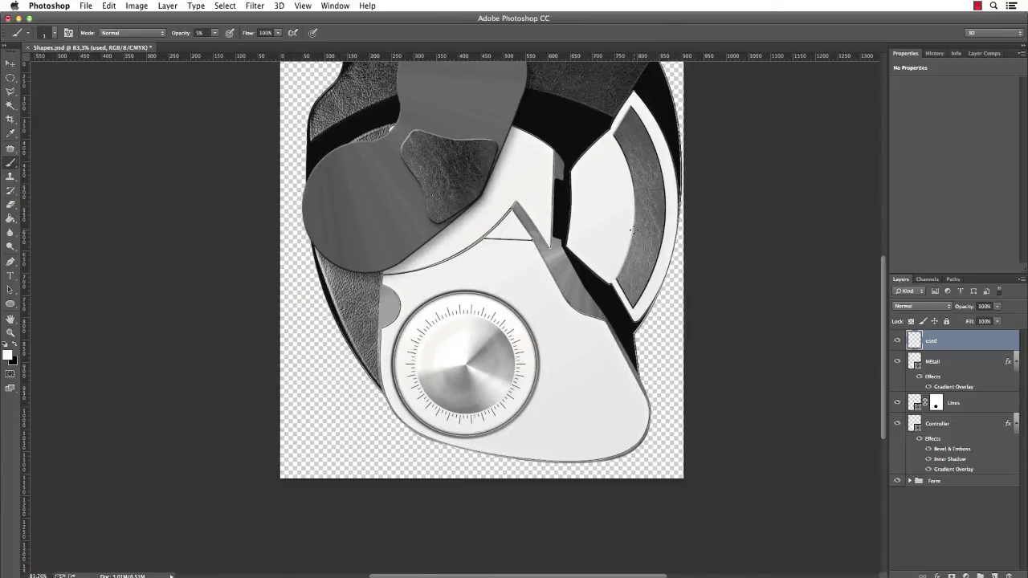
Set the blend mode of the used layer to Overlay
left_click(923, 306)
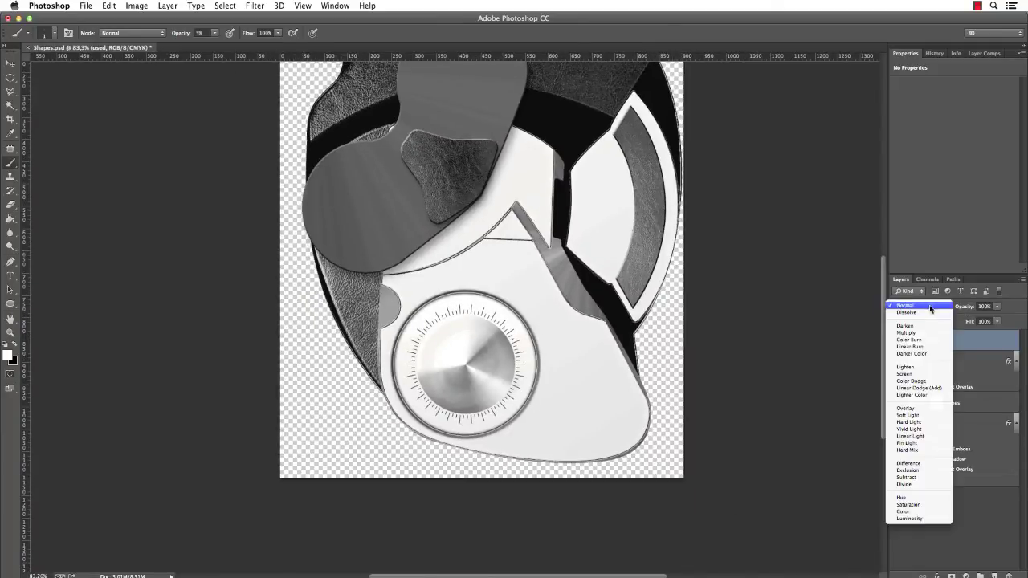
left_click(922, 410)
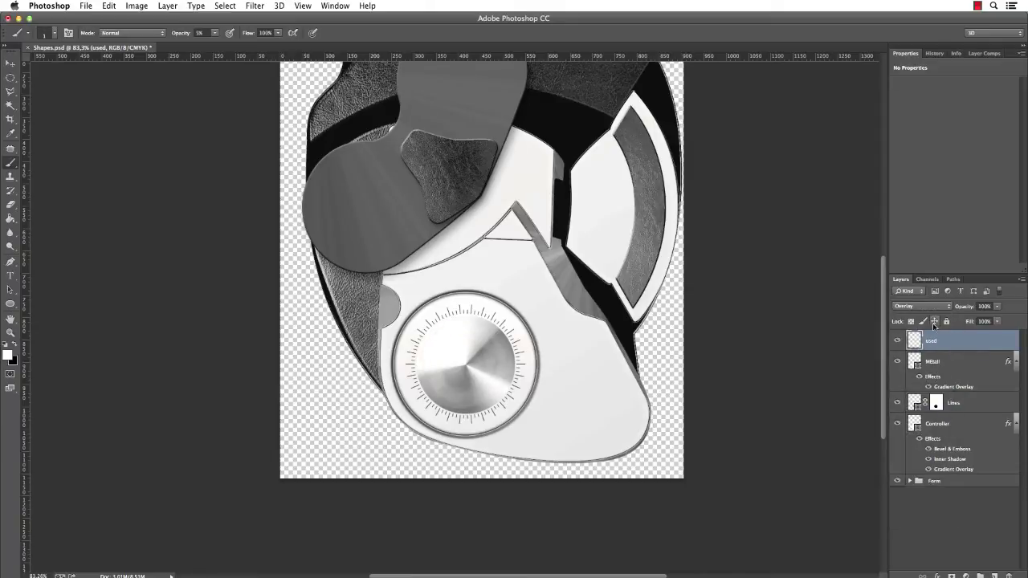
Lower the used layer's opacity to 91% and merge it with the metal disc's layer
left_click_drag(966, 309, 951, 311)
left_click(953, 360, "shift")
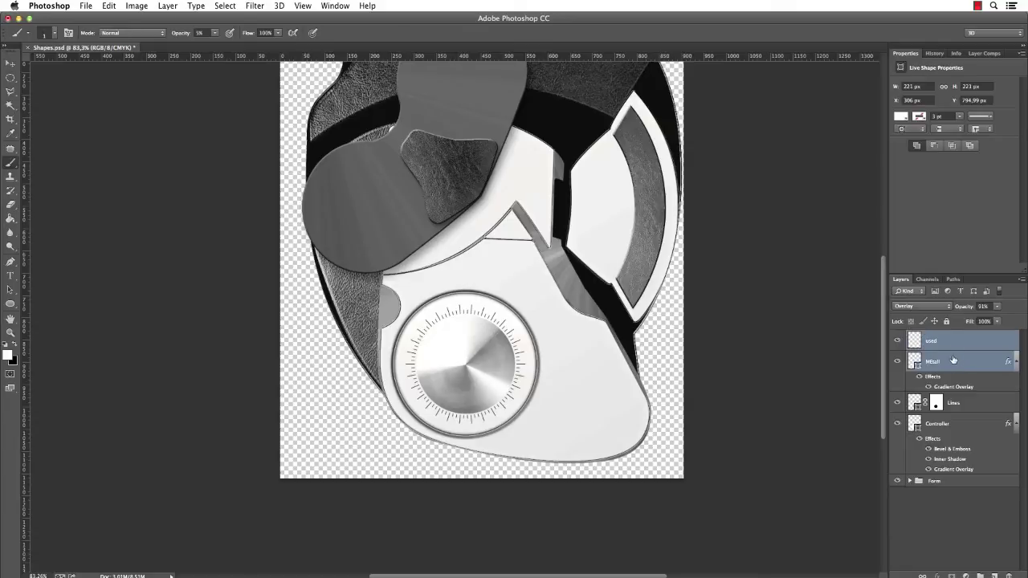
key("super+e")
Activate the Custom Shape tool and append the complete All shape library to the current shapes
left_click_drag(507, 358, 525, 338)
scroll(514, 345, "down", 5)
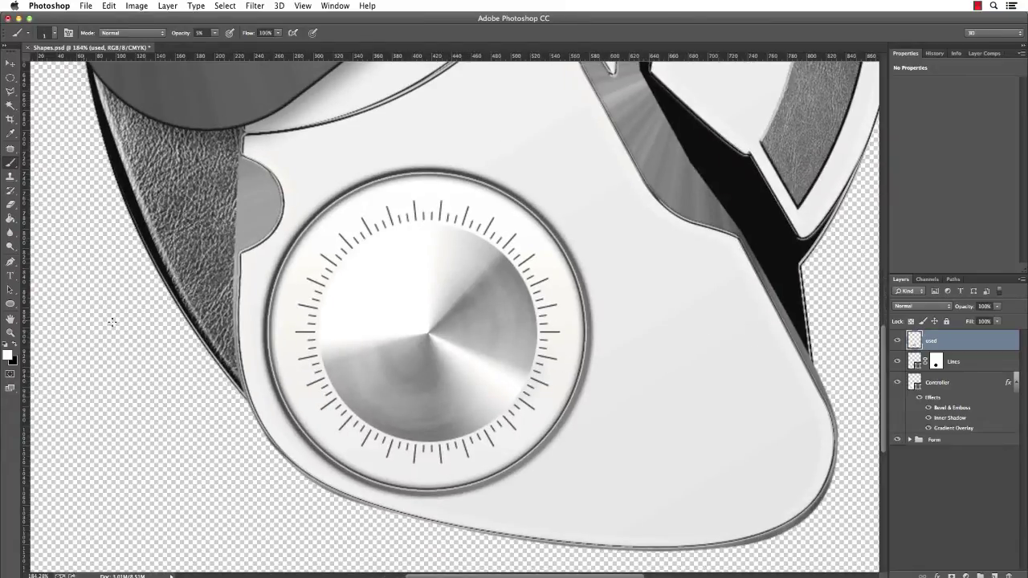
left_click_drag(9, 303, 56, 353)
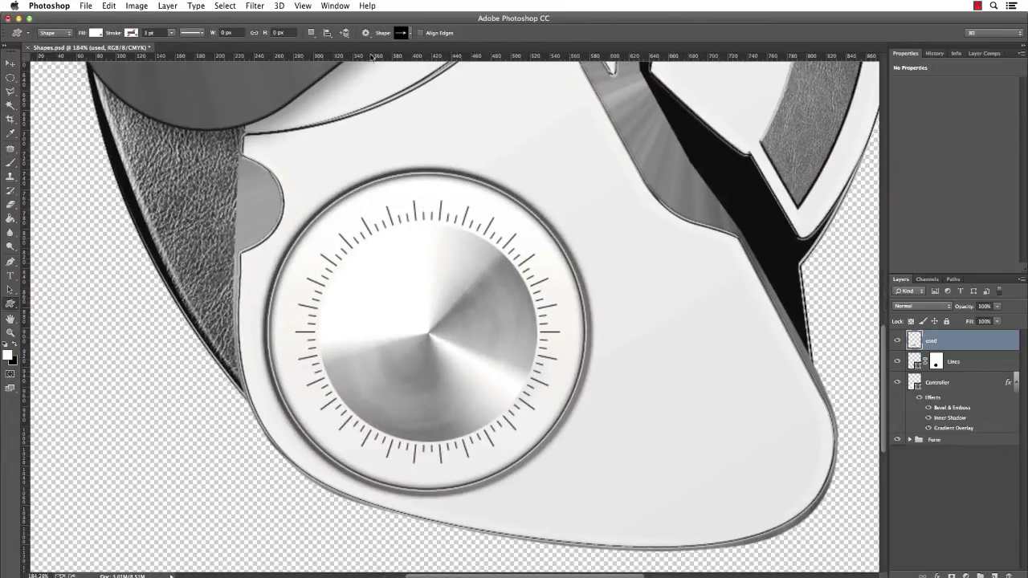
left_click(409, 33)
left_click(462, 49)
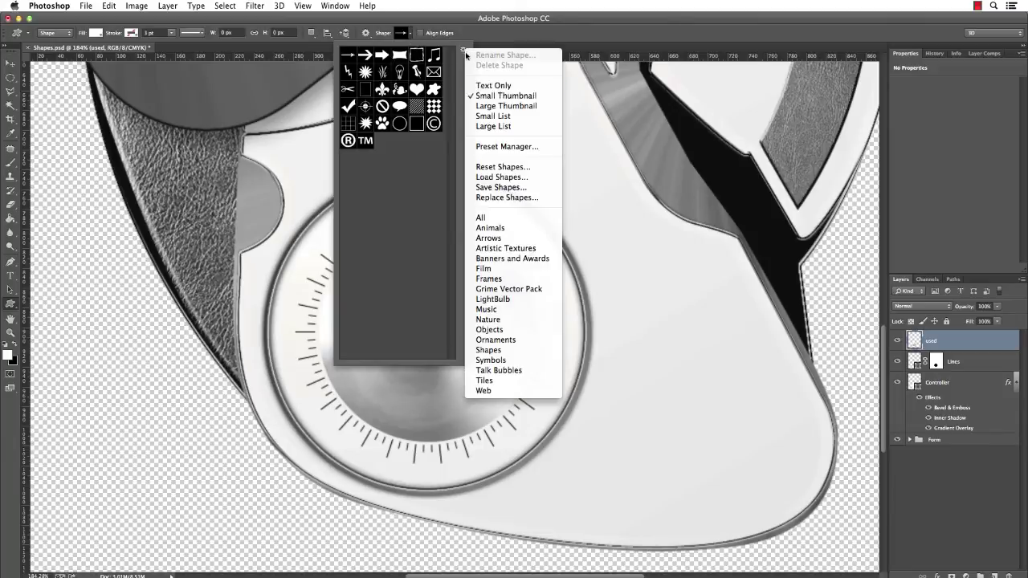
left_click(504, 218)
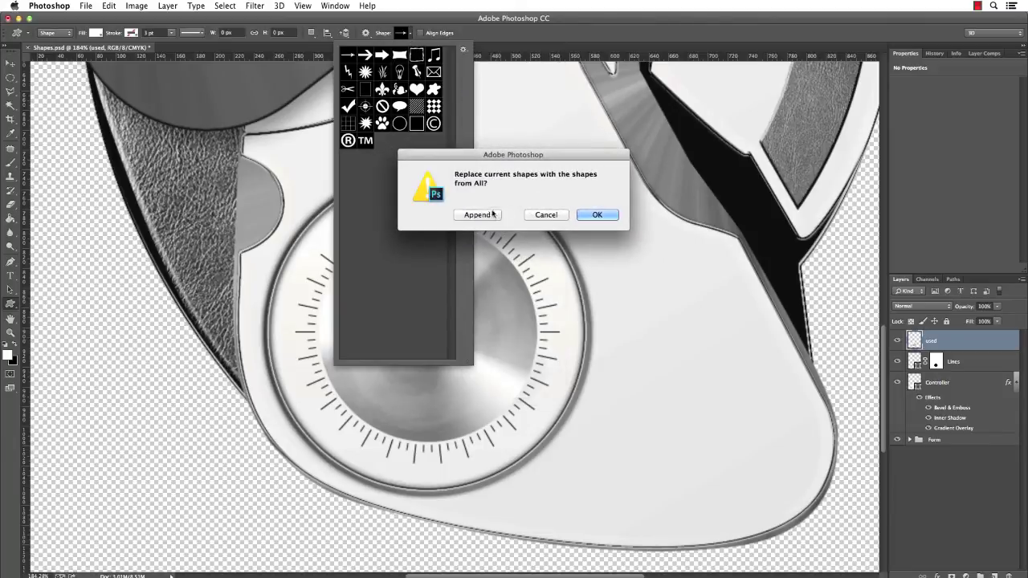
left_click(482, 210)
Choose the round serrated seal shape and draw it in black, about 149 px wide and high, at the metal disc's centre
left_click_drag(453, 118, 462, 183)
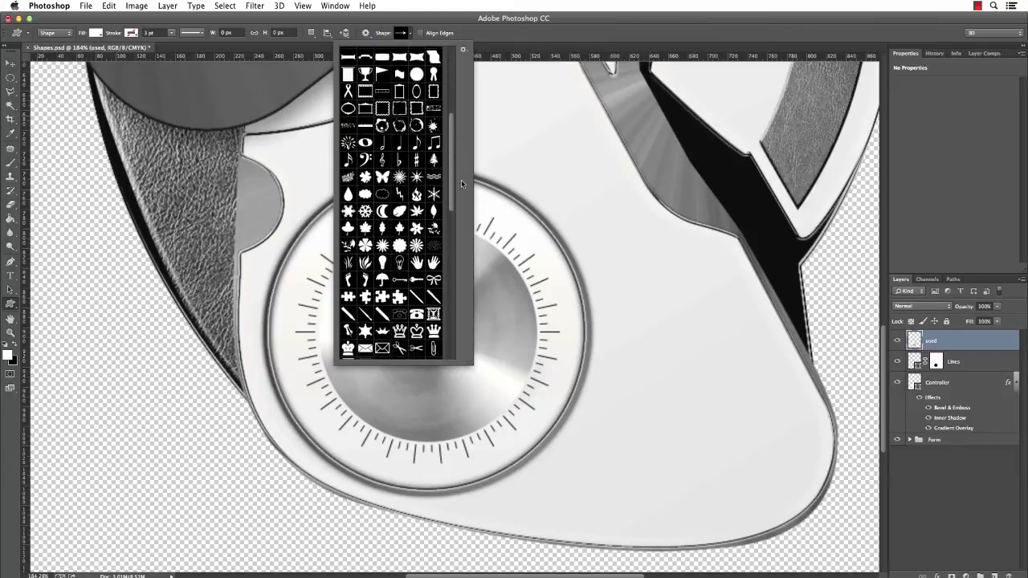
left_click(416, 71)
left_click(533, 32)
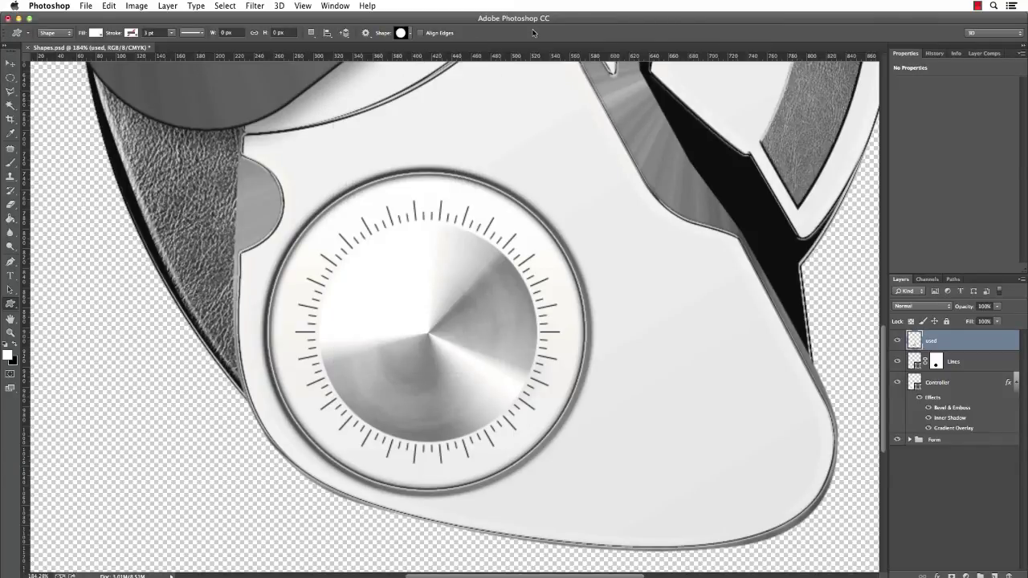
left_click_drag(431, 335, 488, 340)
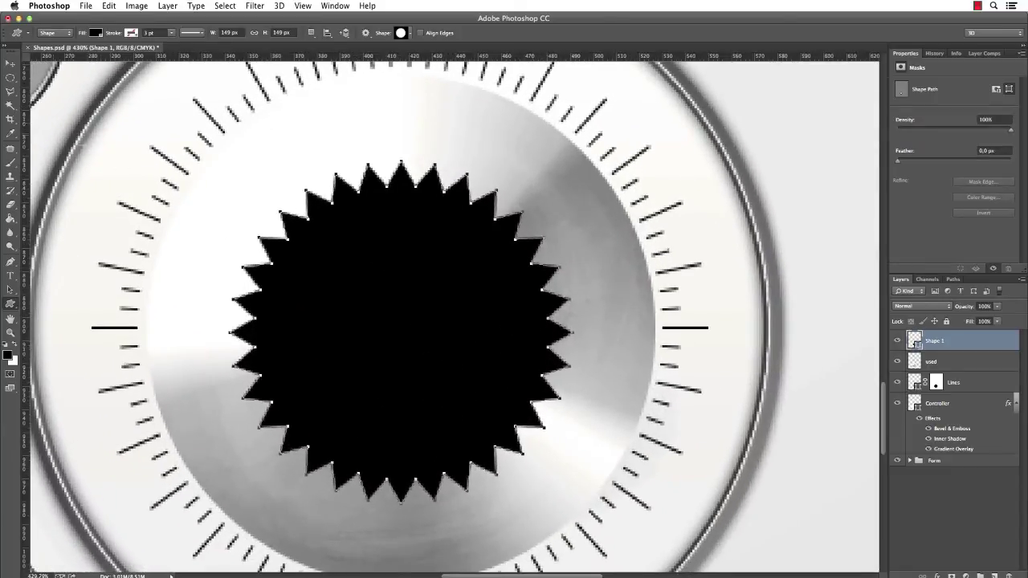
Select a circle centred on the serrated black shape, slightly inside its tips, and add it as a layer mask to trim the points
left_click(10, 78)
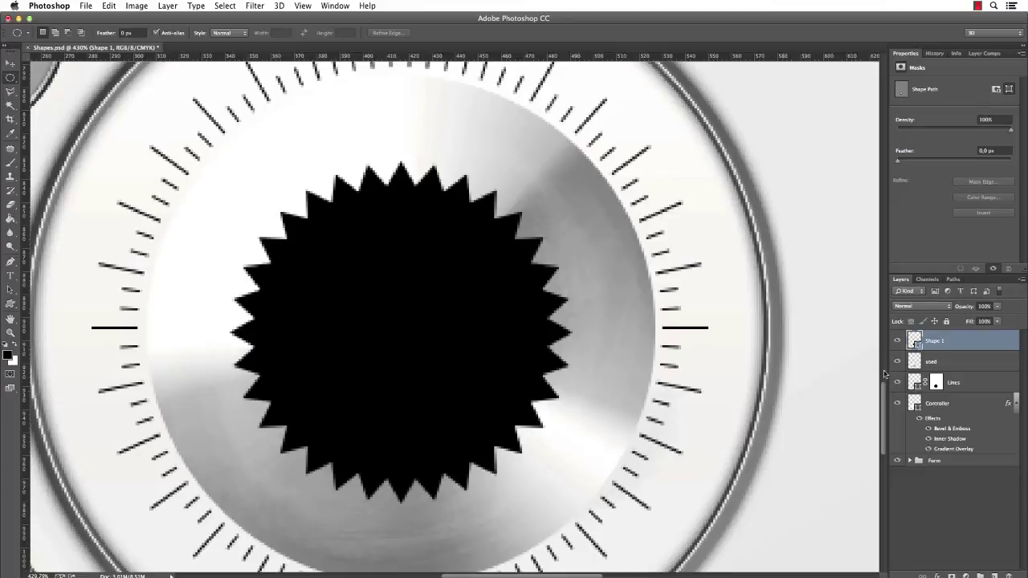
left_click(966, 412, "shift")
left_click_drag(396, 344, 210, 179)
left_click(964, 341)
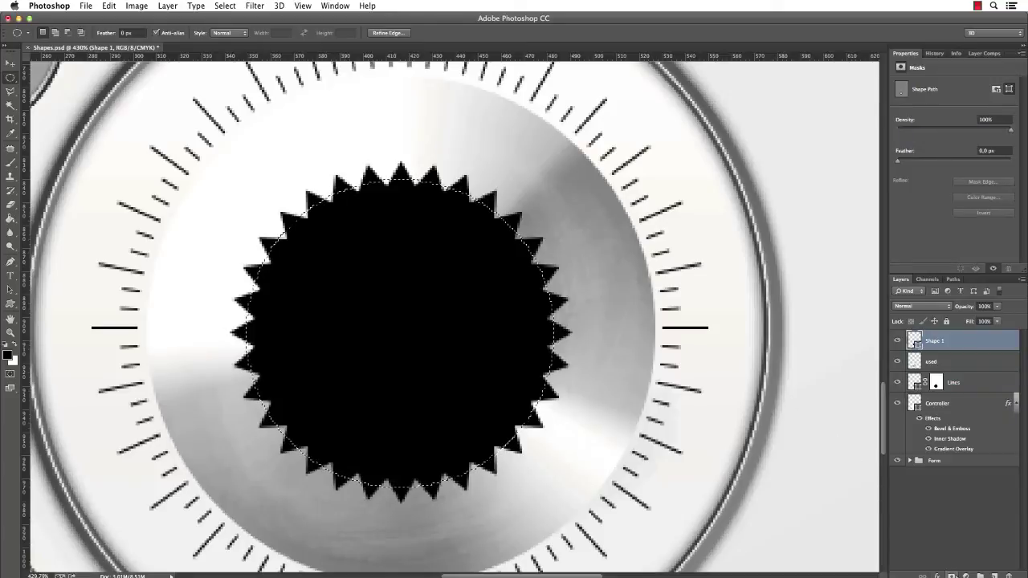
left_click(951, 576)
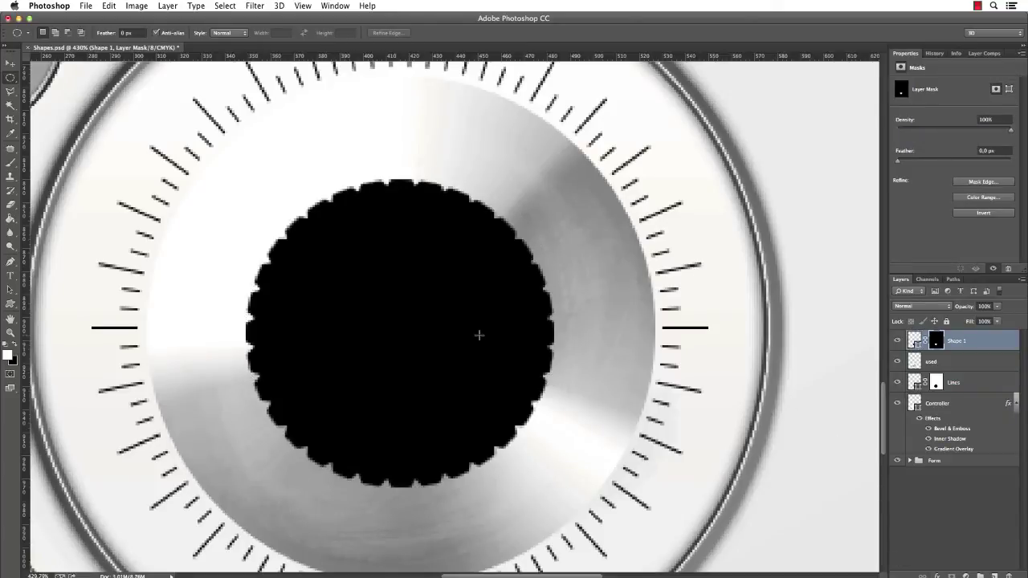
mouse_move(465, 348)
left_mouse_down()
mouse_move(458, 358)
mouse_move(465, 346)
left_mouse_up()
Duplicate the metal disc layer above the serrated shape, scale the copy to about 59%, and rotate and position it over the serrated shape
key("v")
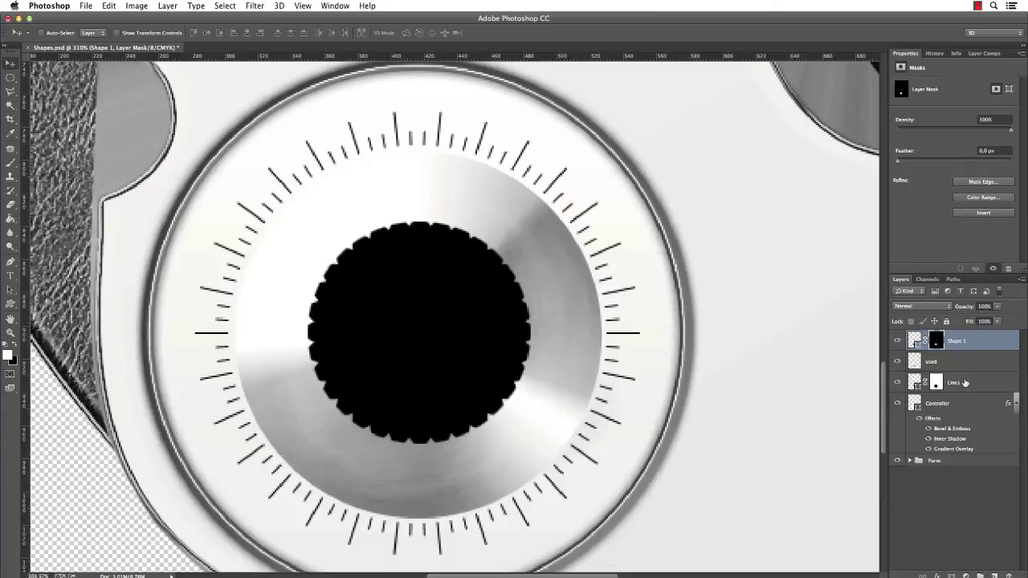
mouse_move(969, 369)
left_mouse_down()
mouse_move(976, 351)
mouse_move(960, 356)
left_mouse_up()
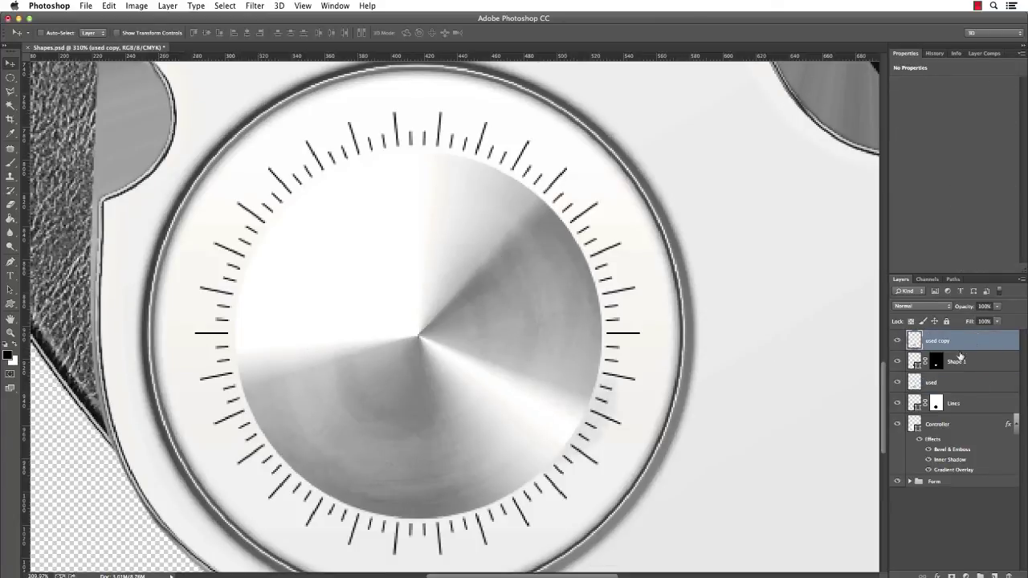
key("ctrl+t")
left_click_drag(601, 165, 540, 223)
left_click_drag(471, 302, 474, 299)
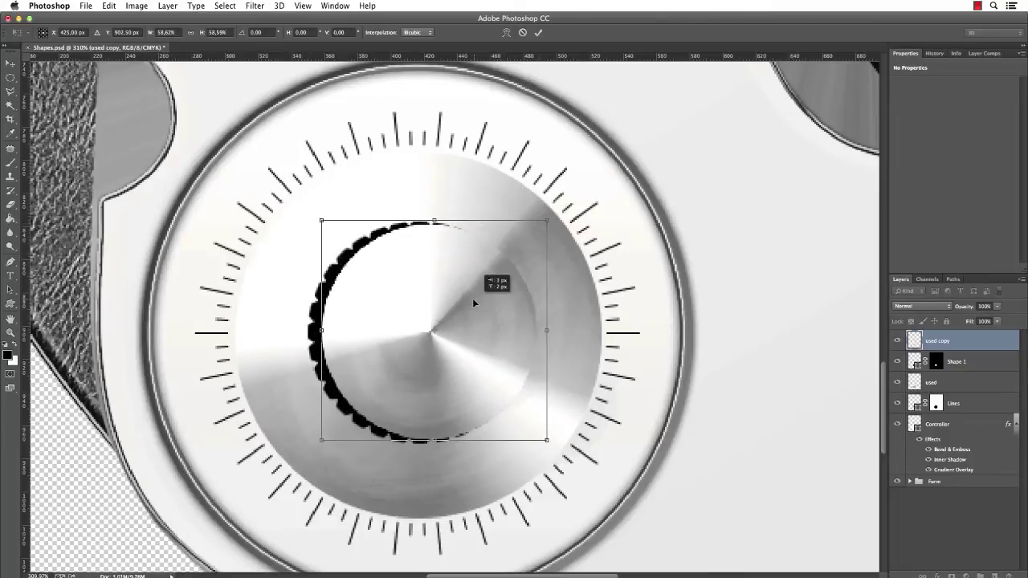
left_click_drag(585, 262, 394, 212)
left_click_drag(484, 318, 480, 310)
key("Return")
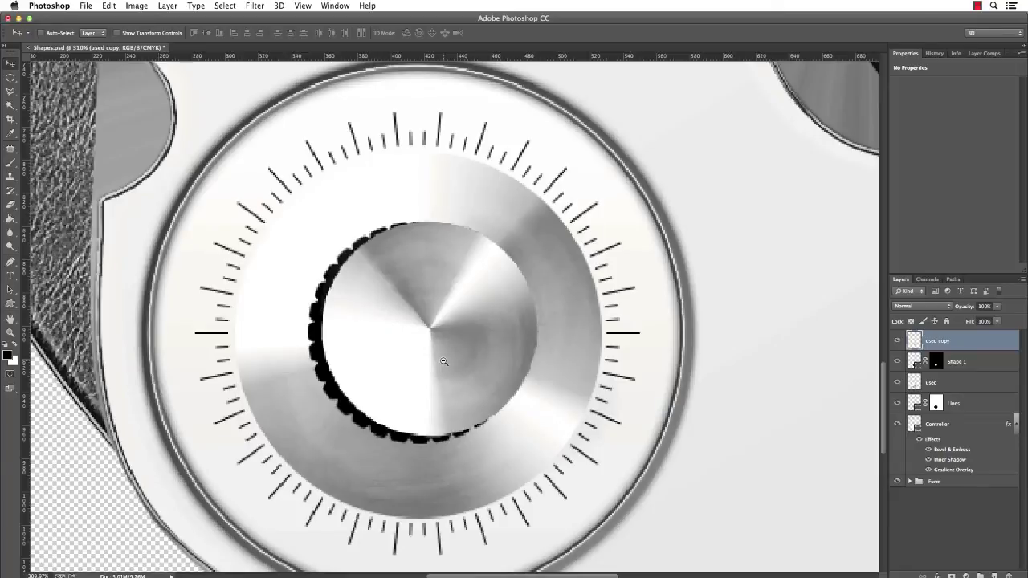
Apply an Inner Bevel with 1000% depth and a small size to the serrated shape's layer
double_click(980, 366)
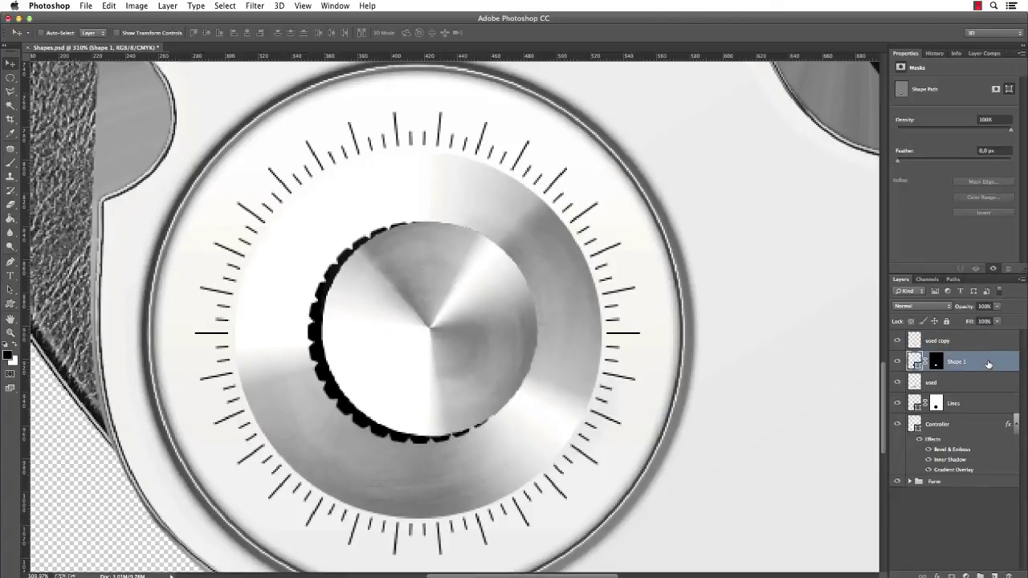
left_click(661, 218)
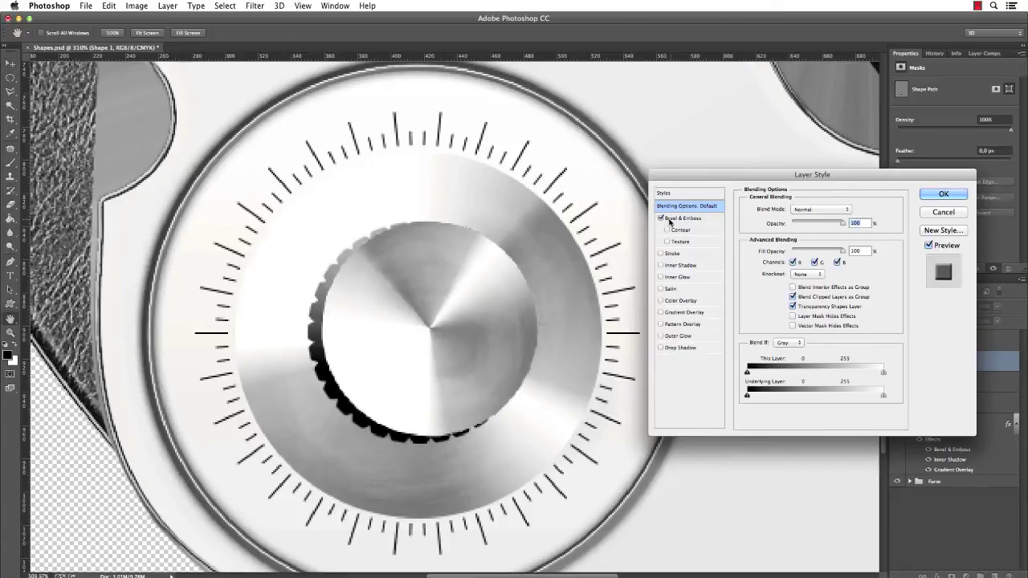
left_click(710, 219)
left_click_drag(815, 240, 791, 263)
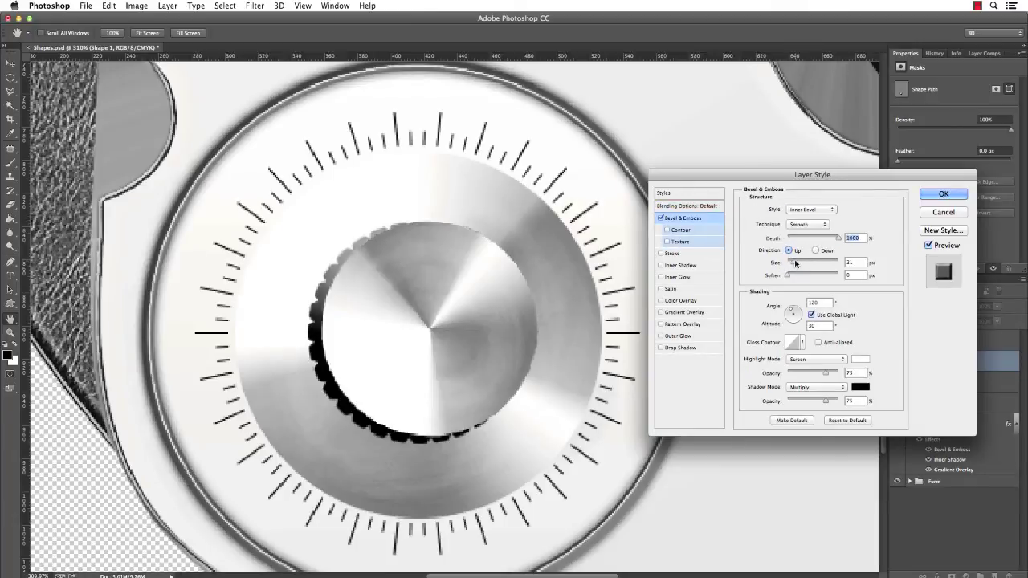
left_click(943, 194)
Nudge the smaller metal disc copy so it sits centred over the serrated ring
key("Down")
key("Down")
key("Down")
key("Left")
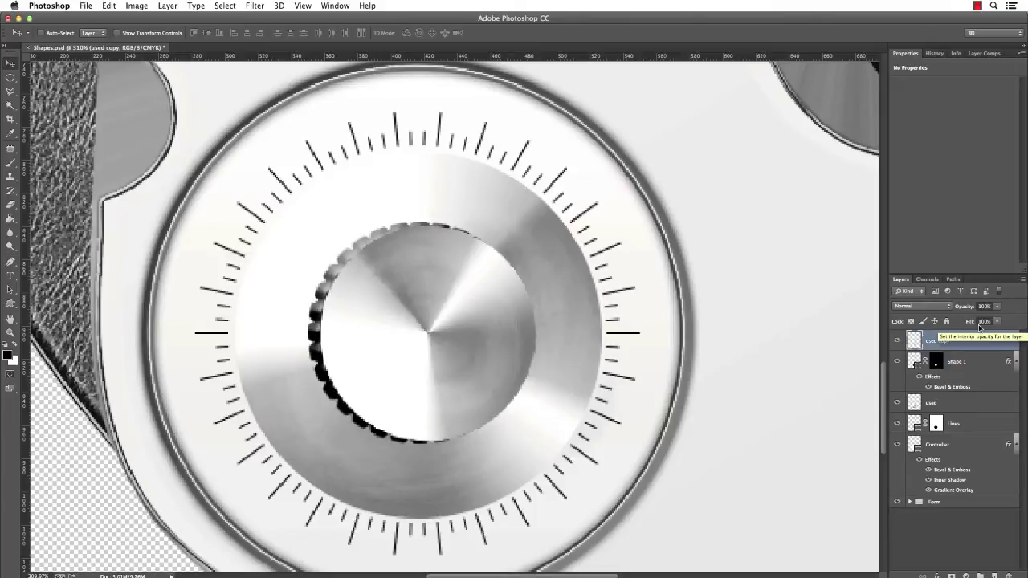
key("Up")
Duplicate the small metal disc, then shrink the copy slightly and rotate it to vary its reflections
scroll(669, 121, "down", 5)
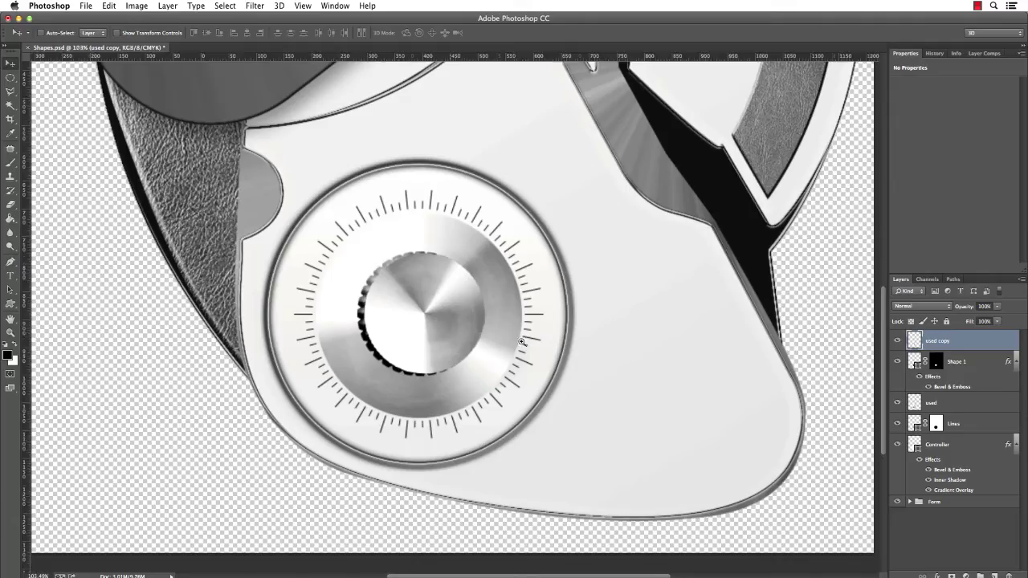
key("super+j")
key("super+t")
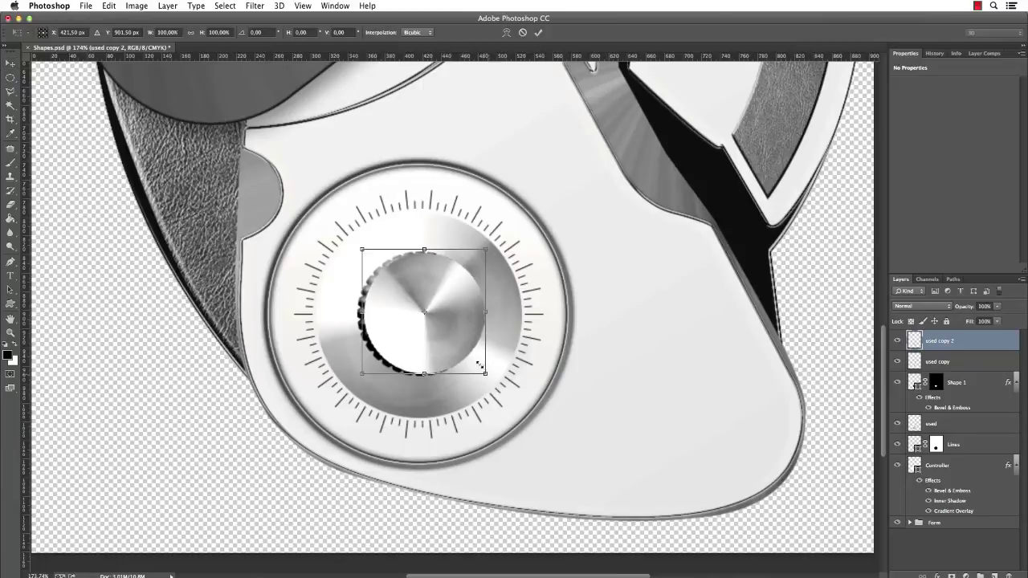
left_click_drag(512, 343, 528, 203)
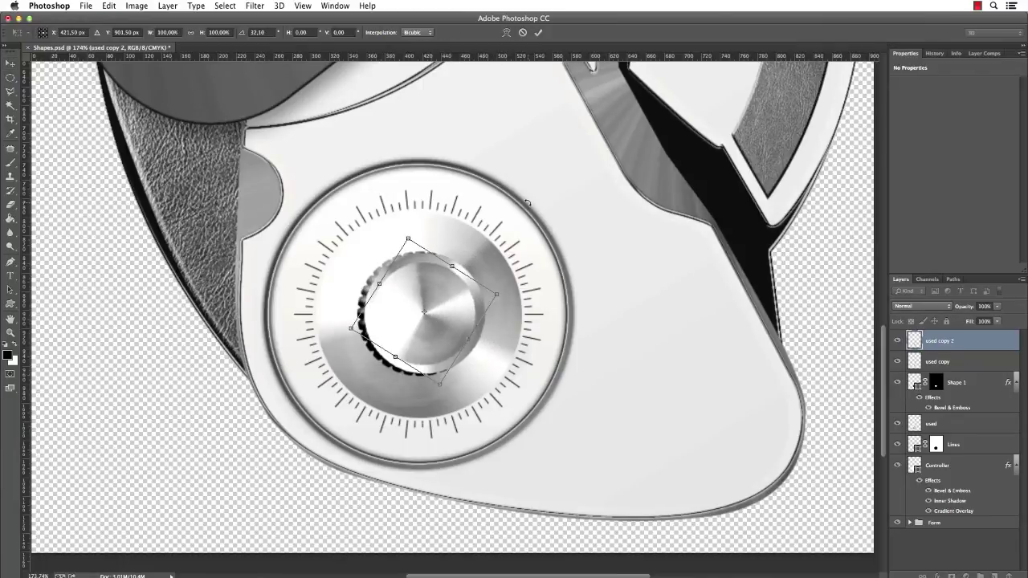
key("Return")
Give the top disc a drop shadow without global light, 95% opacity, 29° angle, 11 px distance and 3 px size, and nudge the disc into place
double_click(964, 341)
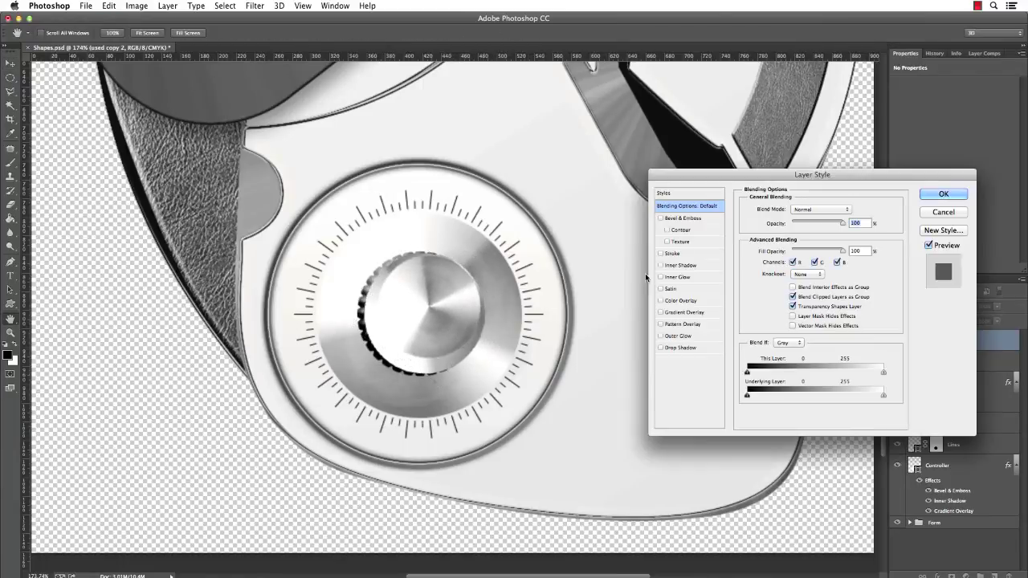
left_click(682, 348)
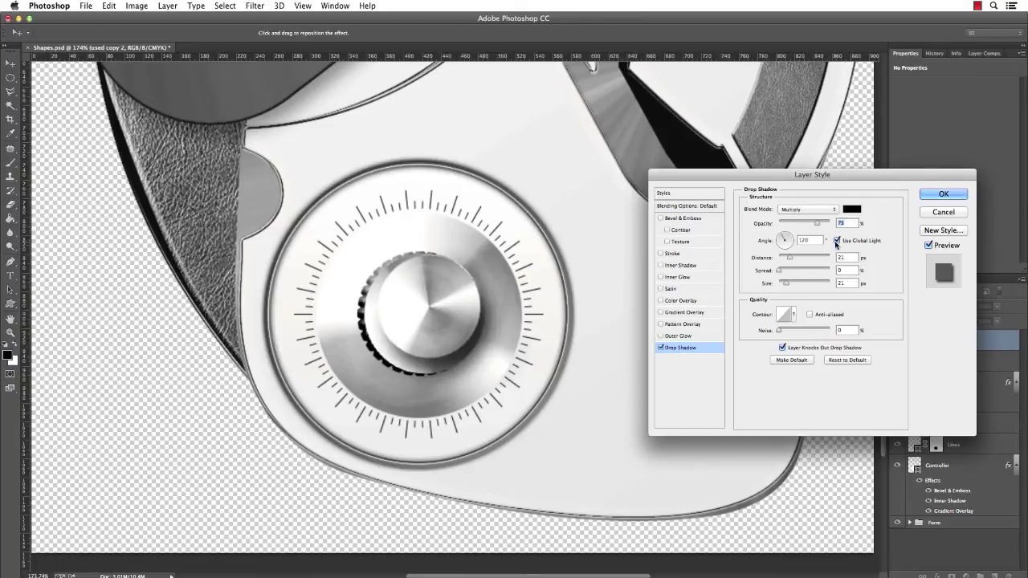
left_click(791, 233)
mouse_move(790, 258)
left_mouse_down()
mouse_move(767, 286)
mouse_move(786, 260)
left_mouse_up()
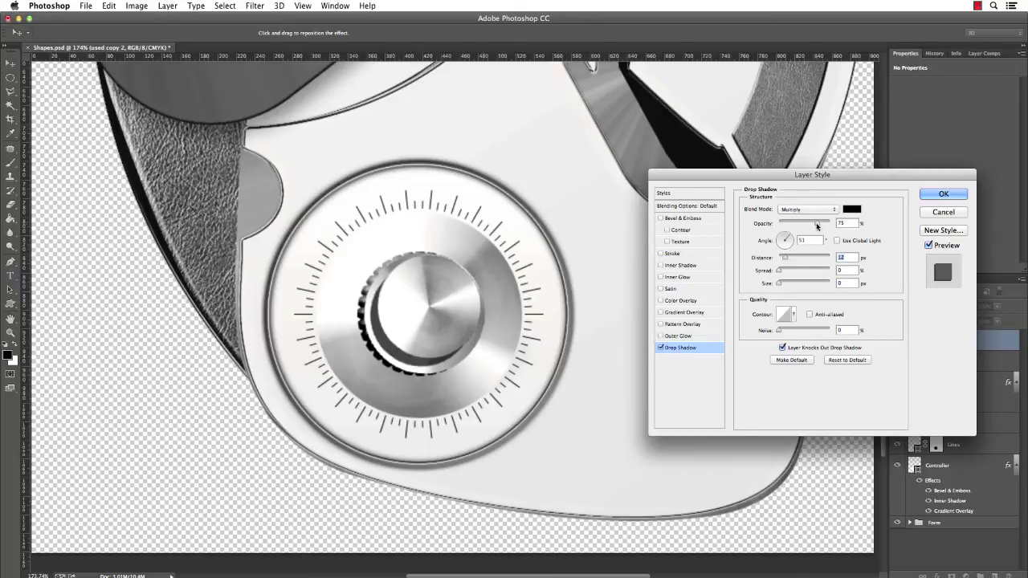
left_click_drag(816, 225, 827, 223)
left_click_drag(783, 284, 791, 240)
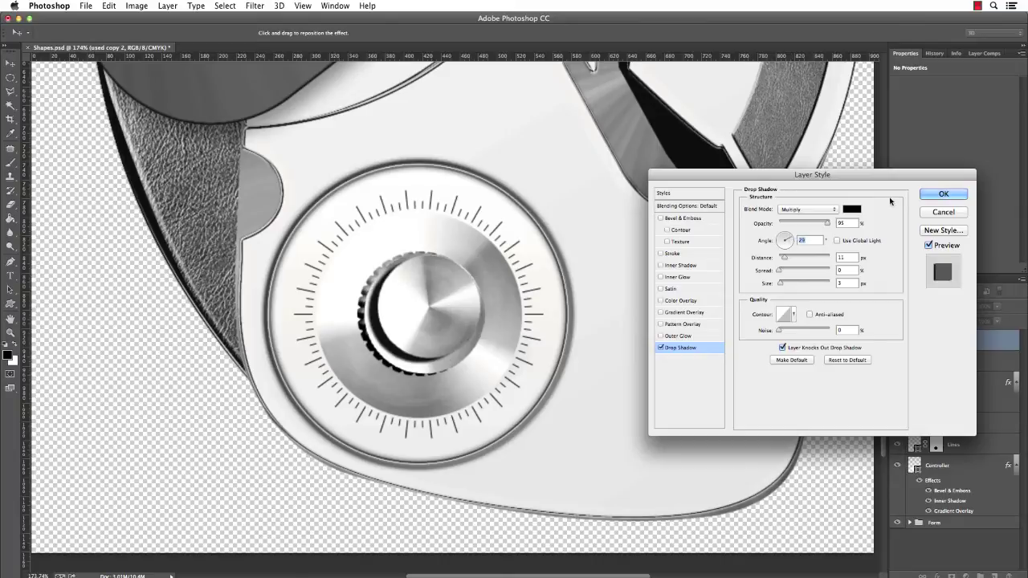
left_click(943, 194)
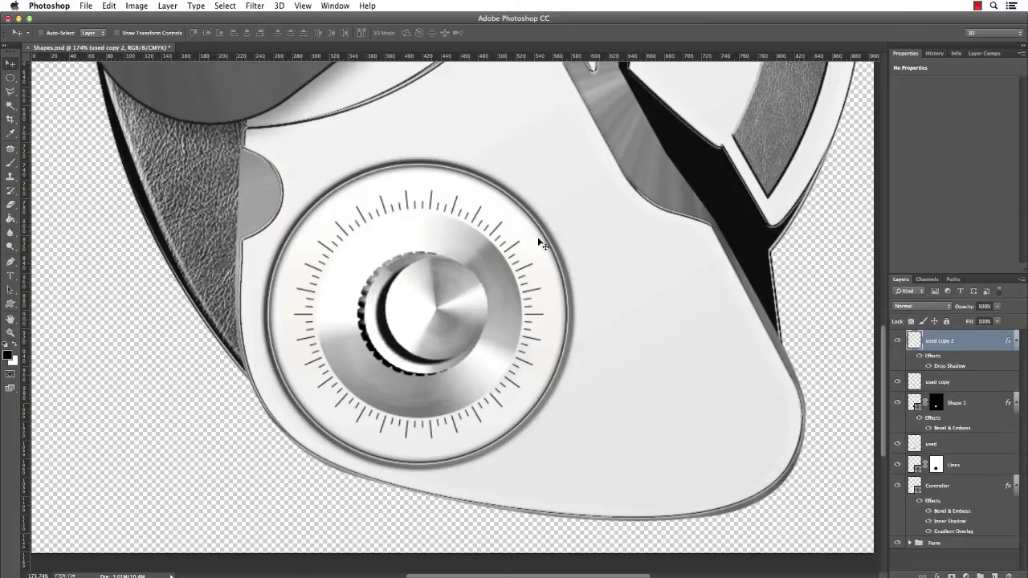
key("Up")
key("Left")
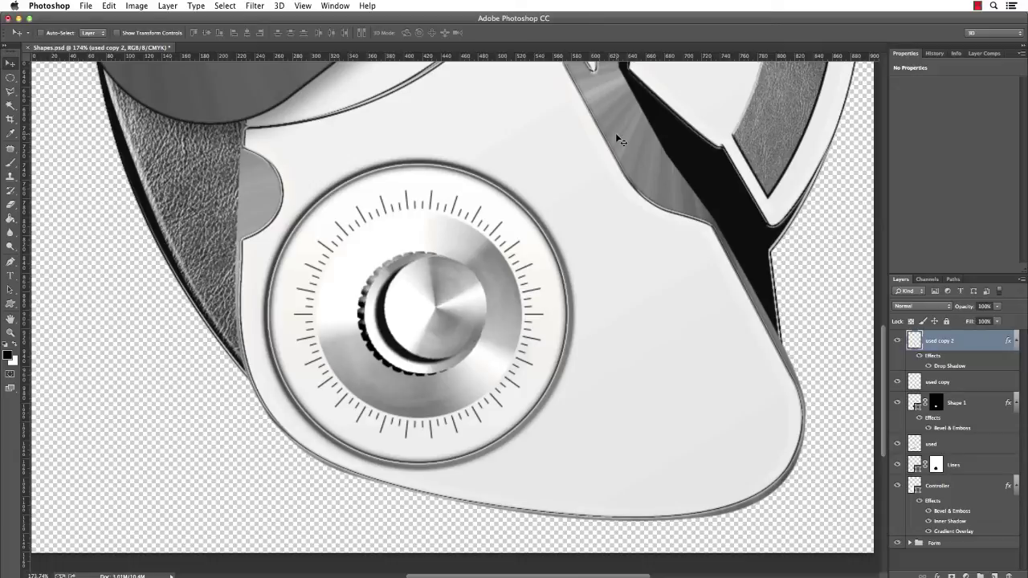
Group all the dial and knob layers and name the group Controller
left_click(974, 490, "shift")
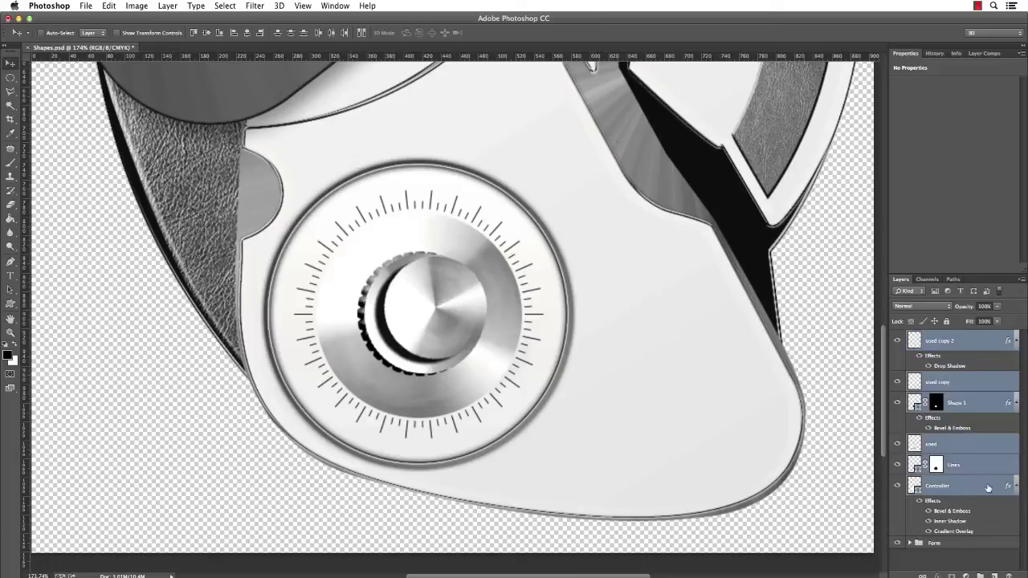
key("super+g")
double_click(933, 338)
type("Controller")
key("Return")
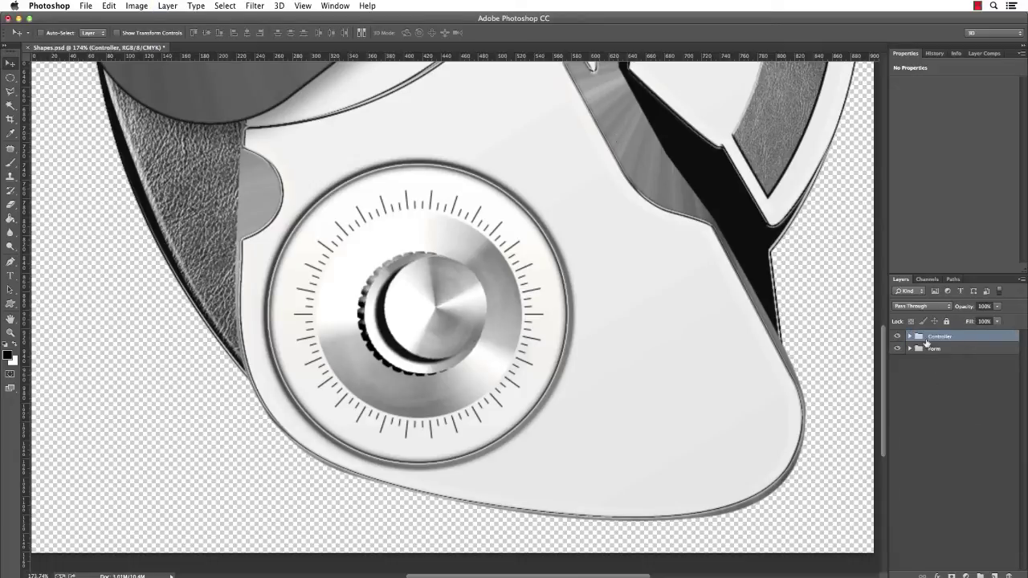
Add the text 90 and scale it down to fit between the dial's rim and the top tick marks
key("t")
left_click(415, 180)
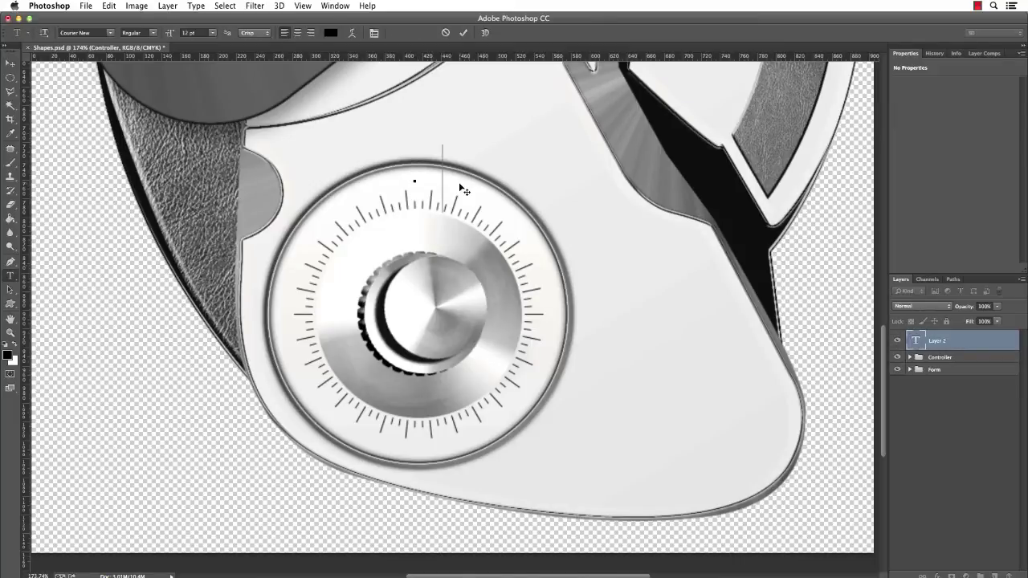
type("90")
left_click(10, 64)
key("super+t")
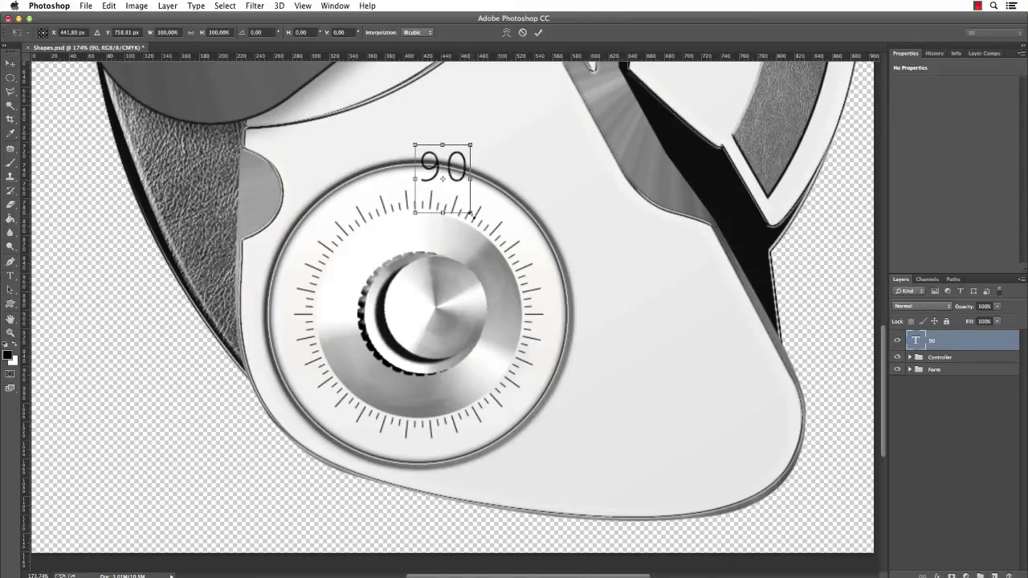
left_click_drag(471, 214, 408, 156)
left_click(539, 33)
Place a vertical and a horizontal guide through the centre of the Controller group, using its transform centre as reference
scroll(469, 225, "up", 5)
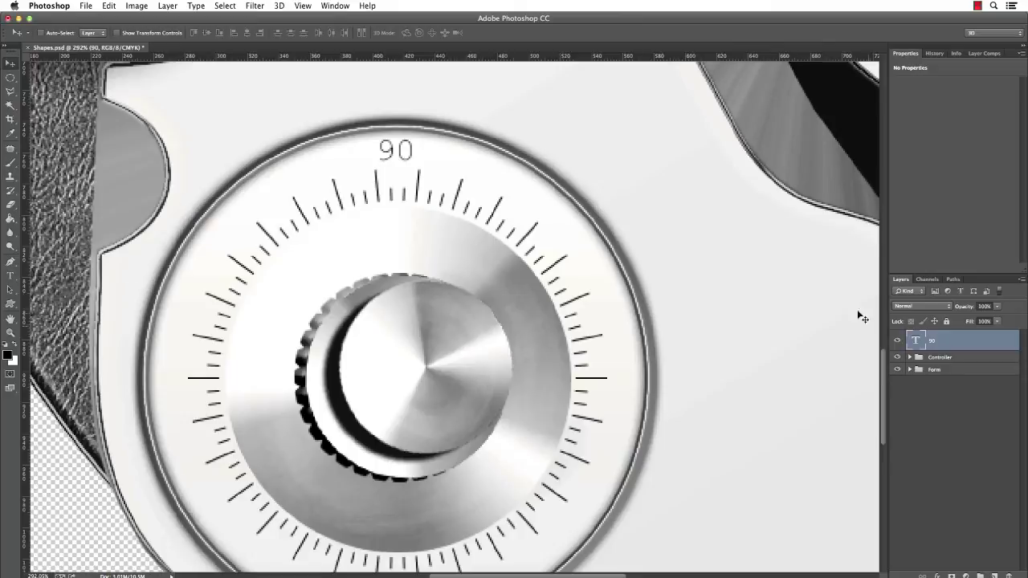
left_click(944, 357)
key("super+t")
left_click_drag(464, 342, 456, 266)
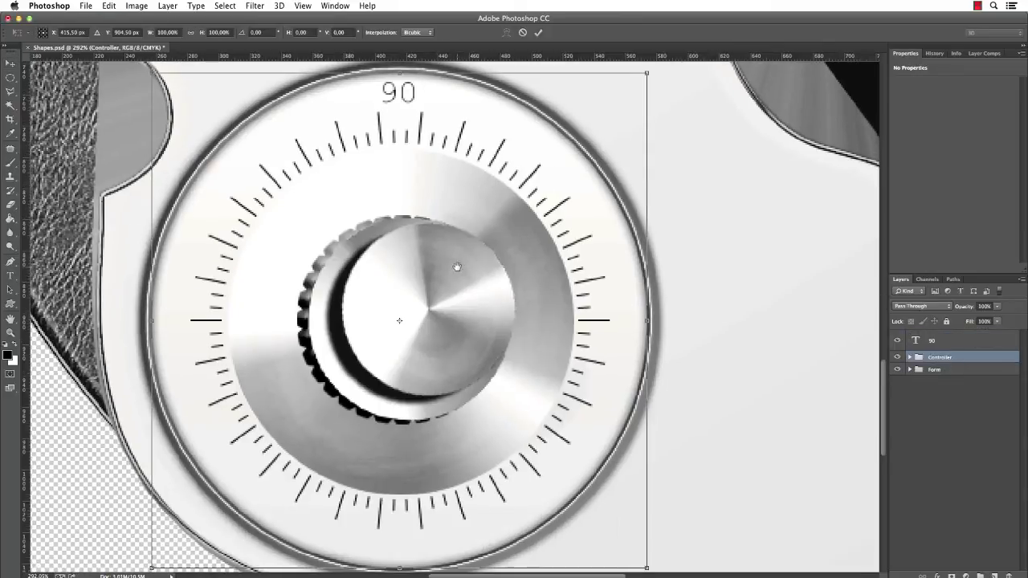
left_click_drag(24, 231, 399, 257)
left_click_drag(426, 56, 477, 320)
key("Escape")
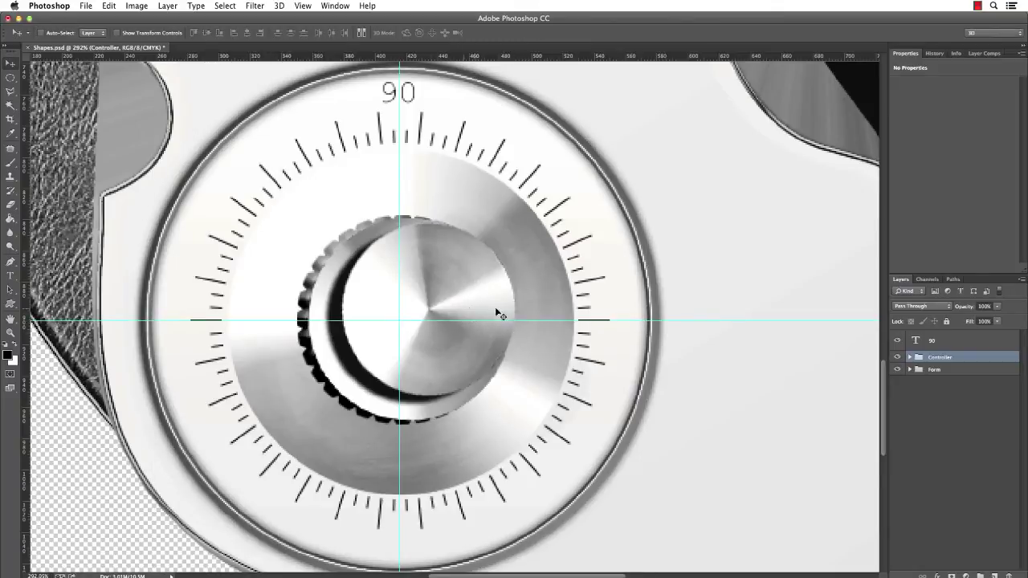
Create a copy of the 90 label rotated 20° around the dial's centre at the guide intersection
left_click(945, 342)
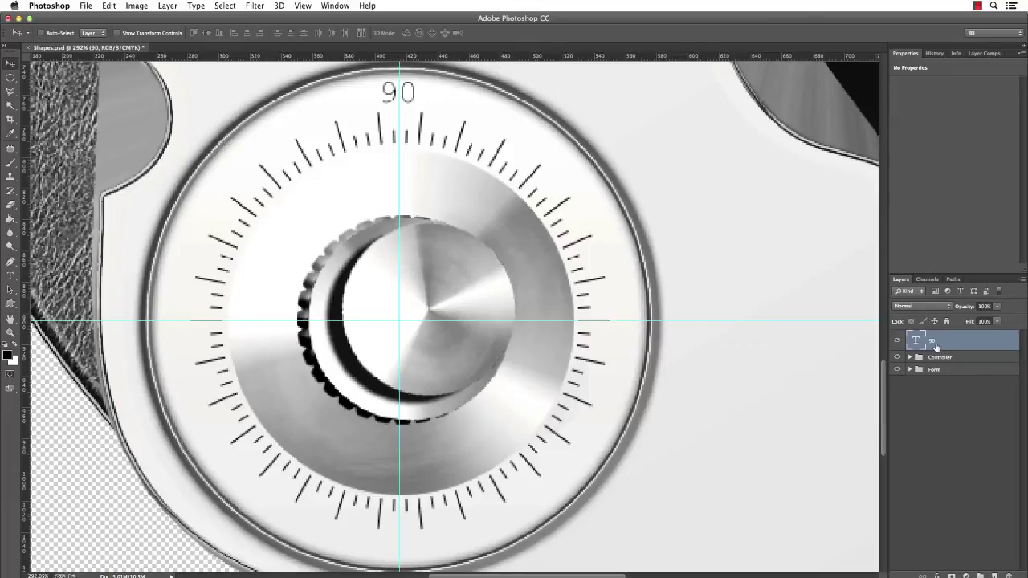
key("ctrl+t")
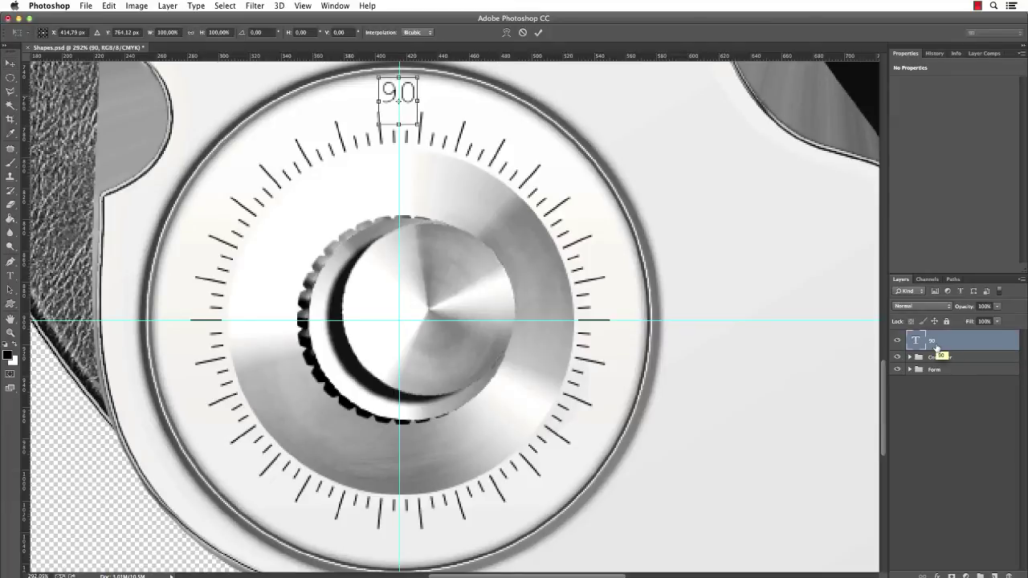
left_click_drag(399, 103, 407, 323)
key("ctrl+alt+t")
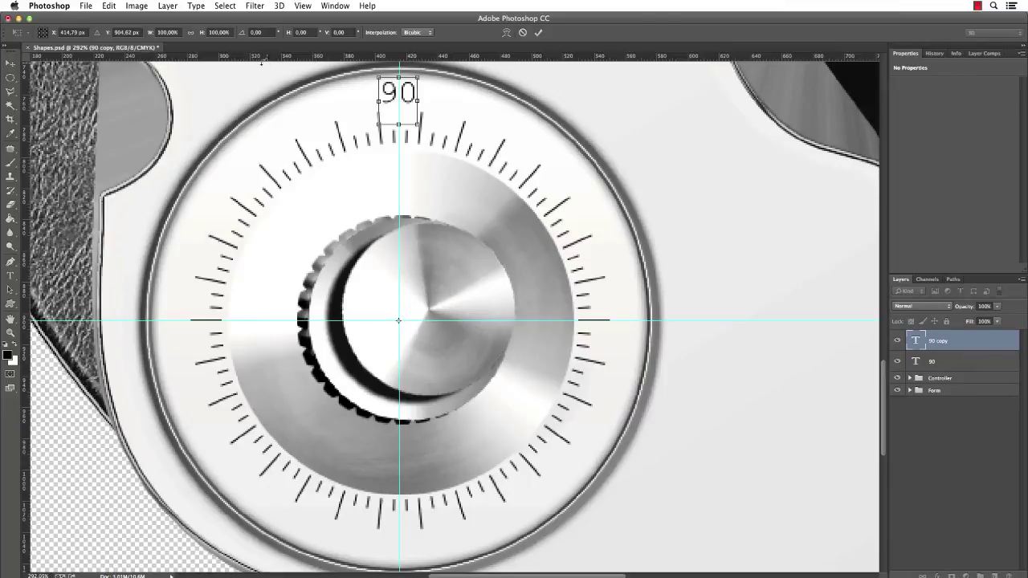
left_click(268, 33)
type("20")
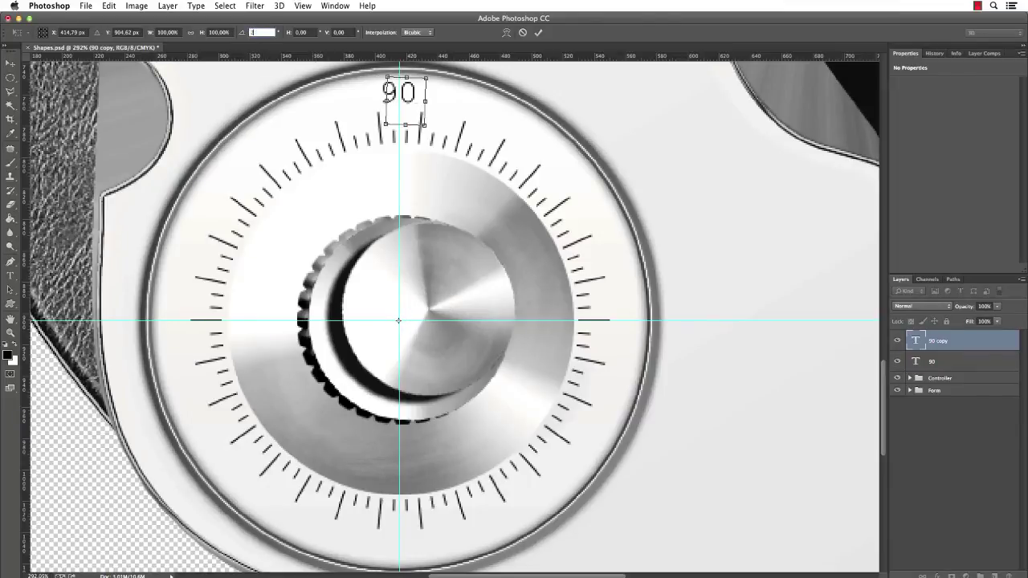
left_click(538, 34)
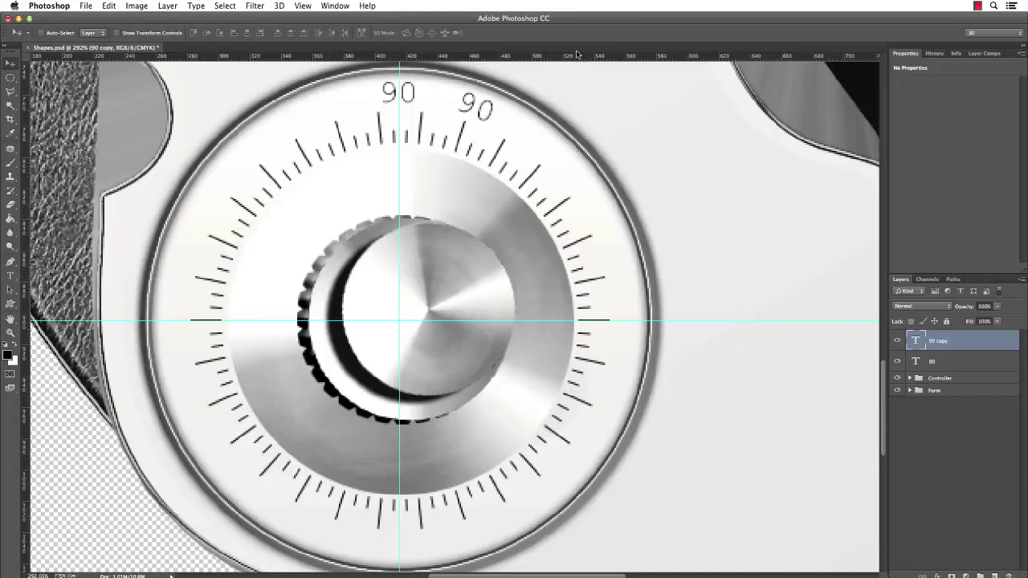
Repeat the 20° duplicate rotation of the 90 label until 18 labels fill the entire dial
key("ctrl+alt+shift+t")
key("ctrl+alt+shift+t")
key("ctrl+alt+shift+t")
key("ctrl+alt+shift+t")
key("ctrl+alt+shift+t")
key("ctrl+alt+shift+t")
key("ctrl+alt+shift+t")
key("ctrl+alt+shift+t")
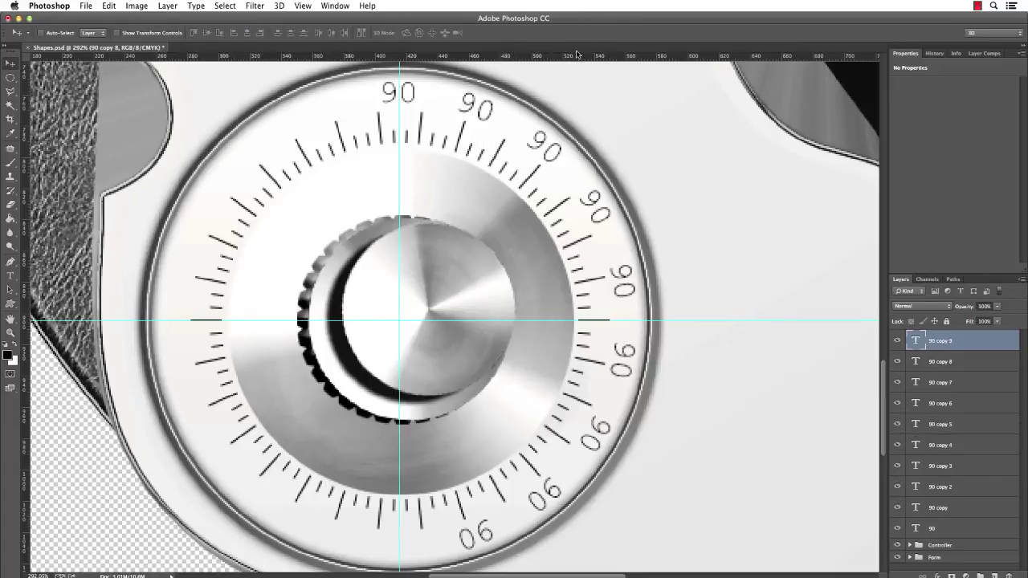
key("ctrl+alt+shift+t")
key("ctrl+alt+shift+t")
key("ctrl+alt+shift+t")
key("ctrl+alt+shift+t")
key("ctrl+alt+shift+t")
key("ctrl+alt+shift+t")
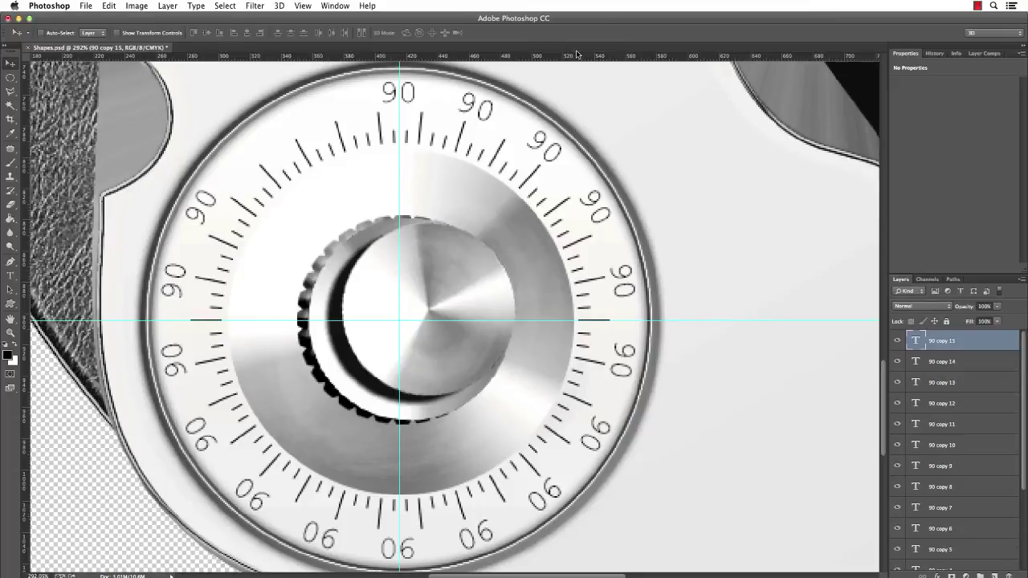
key("ctrl+alt+shift+t")
key("ctrl+alt+shift+t")
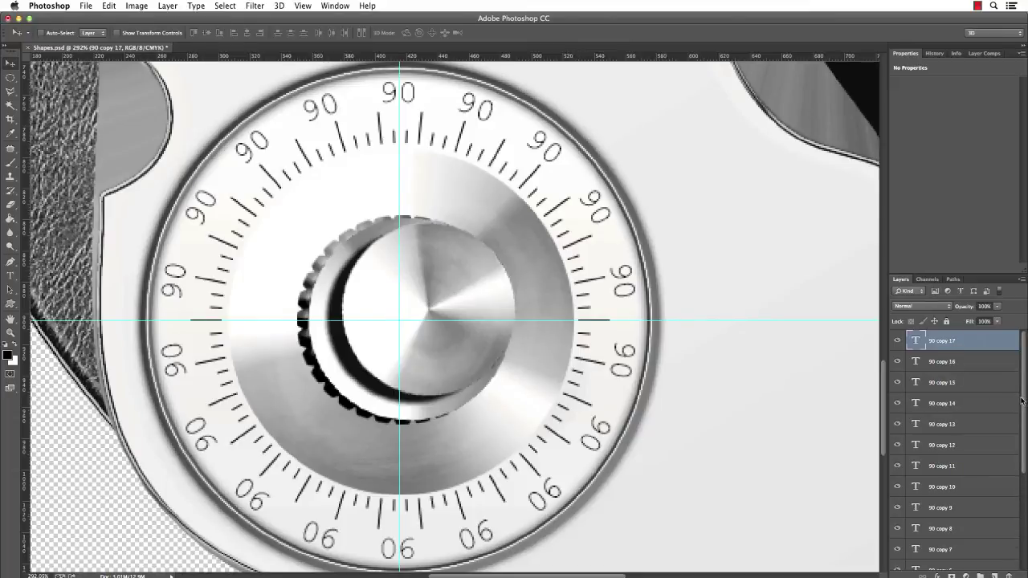
Collect all the 90 text layers into one group and name it Numbers
left_click_drag(1021, 399, 1019, 500)
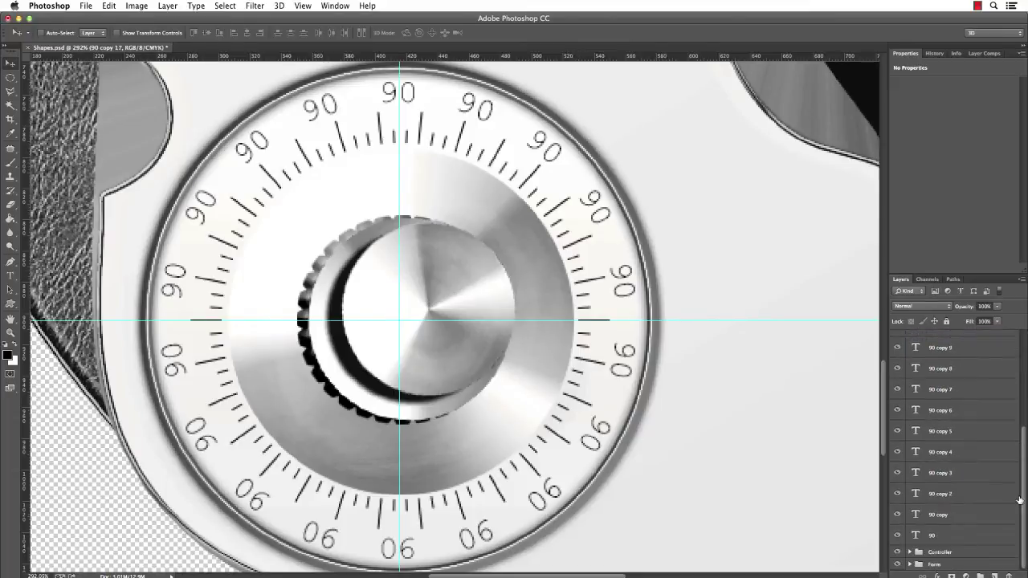
left_click(983, 539, "shift")
key("super+g")
double_click(939, 336)
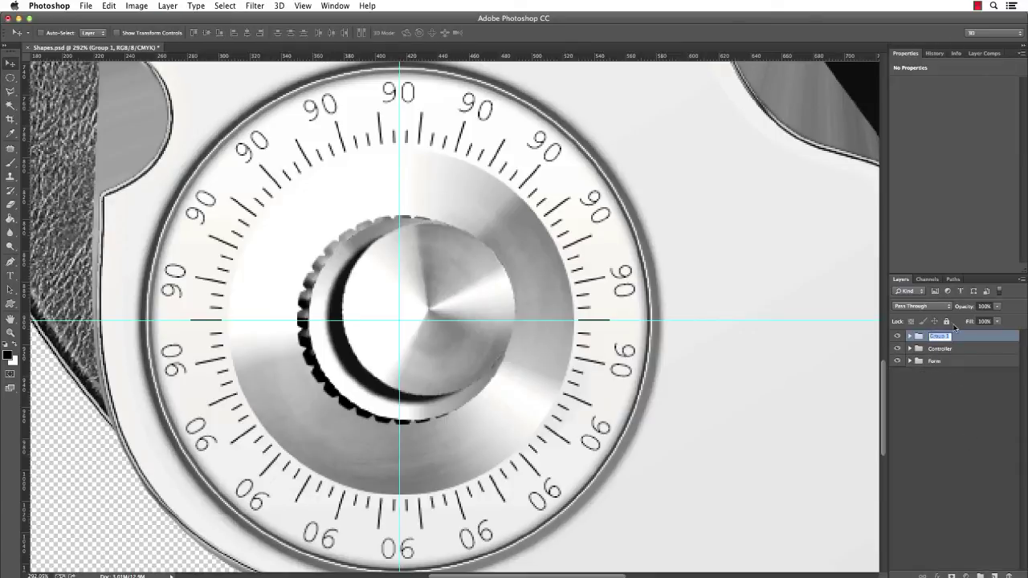
key("Return")
key("super+0")
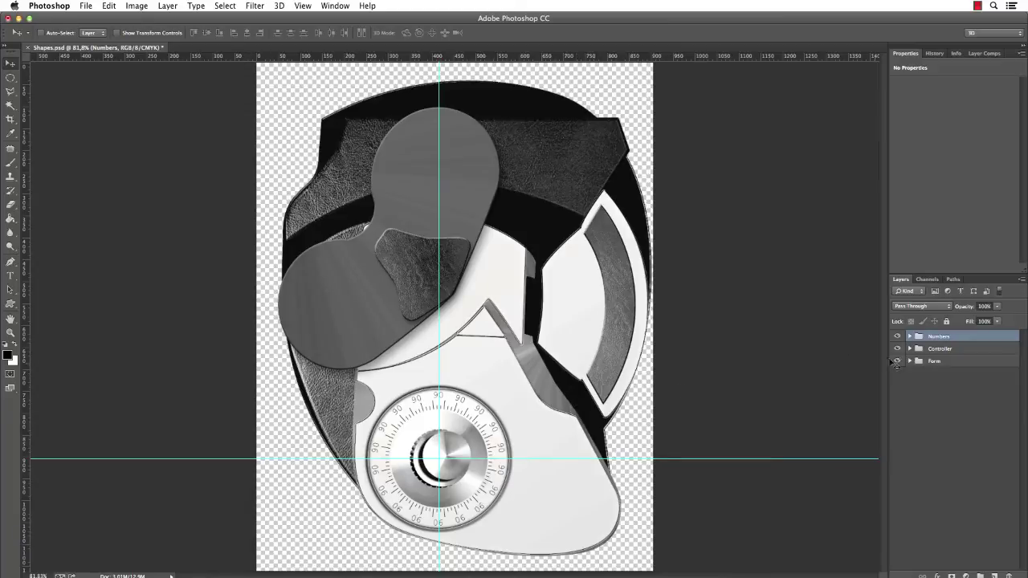
Scale the Numbers group down slightly around the dial's centre
key("super+t")
left_click_drag(504, 394, 502, 393)
key("Return")
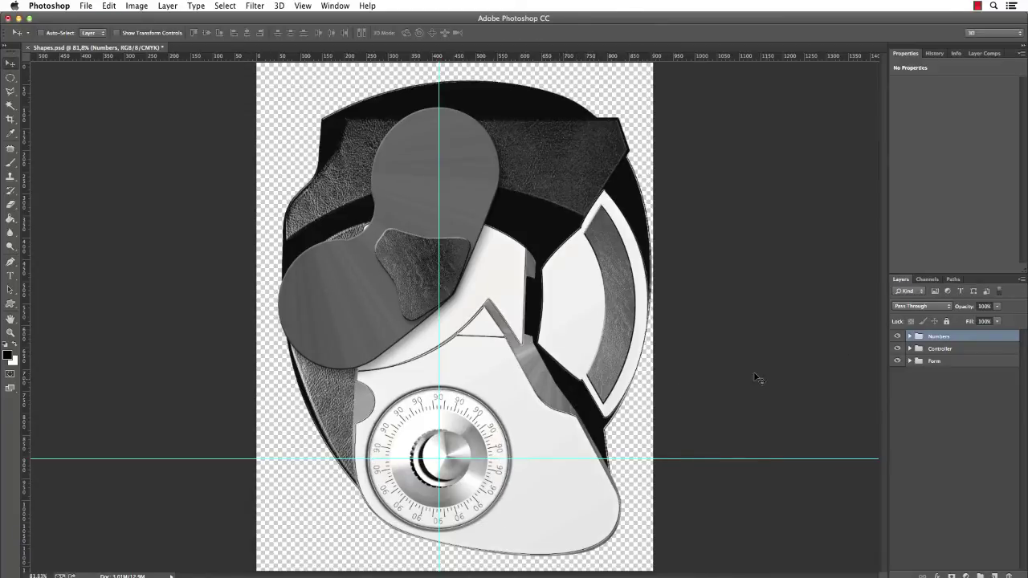
Nest the Numbers group inside the Controller group, collapse the group and hide the guides
left_click(910, 348)
left_click(910, 348)
left_click(910, 349)
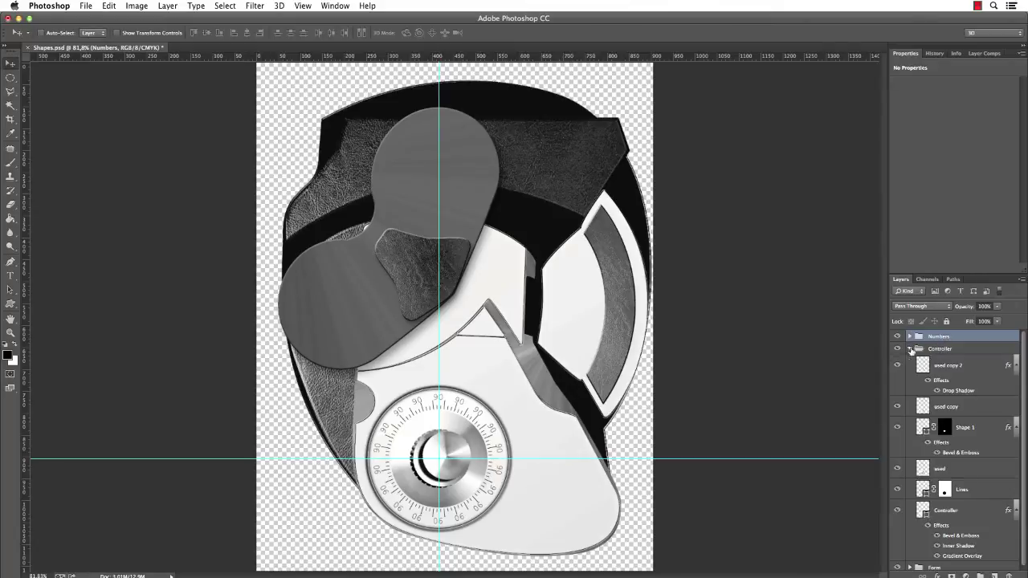
left_click_drag(945, 357, 946, 354)
left_click(909, 336)
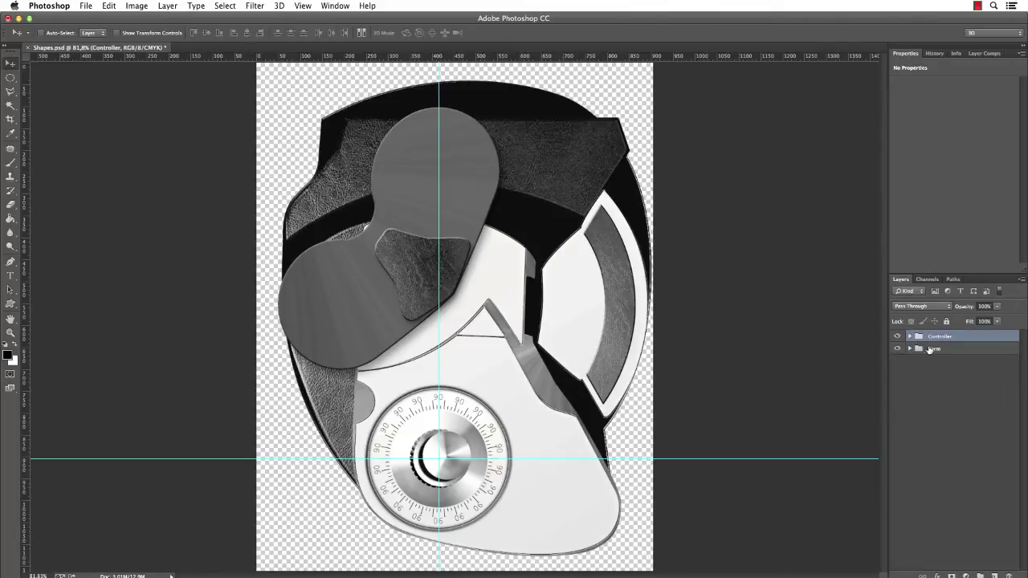
key("super+semicolon")
Open Lenses.psd from the Footage folder
key("super+o")
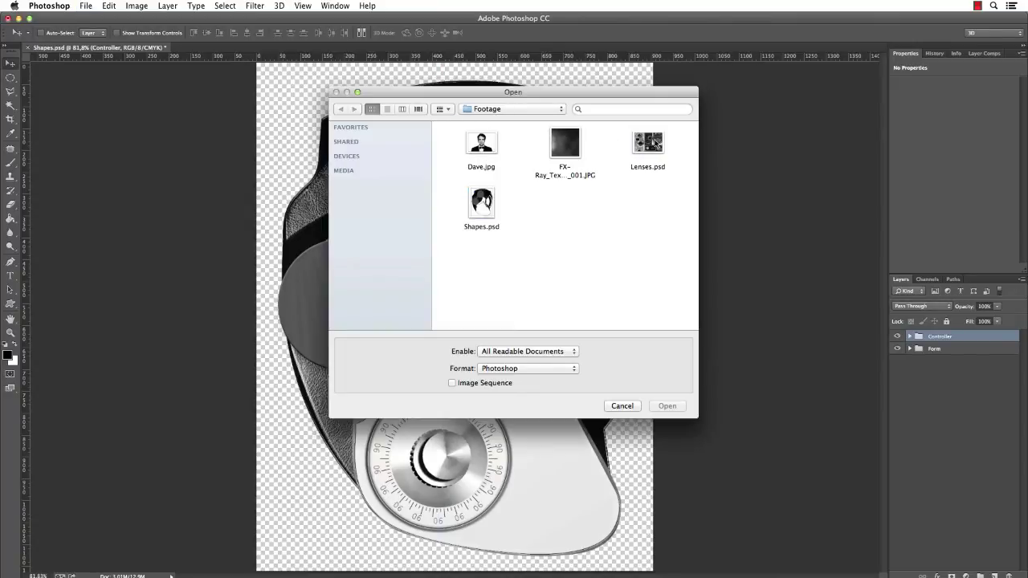
left_click(655, 142)
left_click(666, 405)
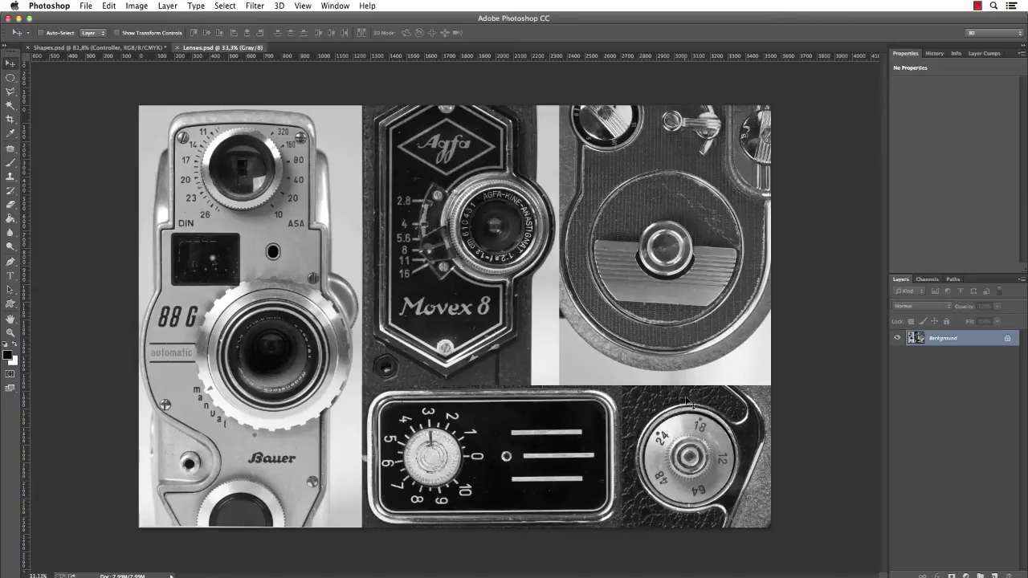
Copy the large lens from Lenses.psd using its Lens path as selection and paste it above the Controller group in Shapes.psd
left_click(953, 279)
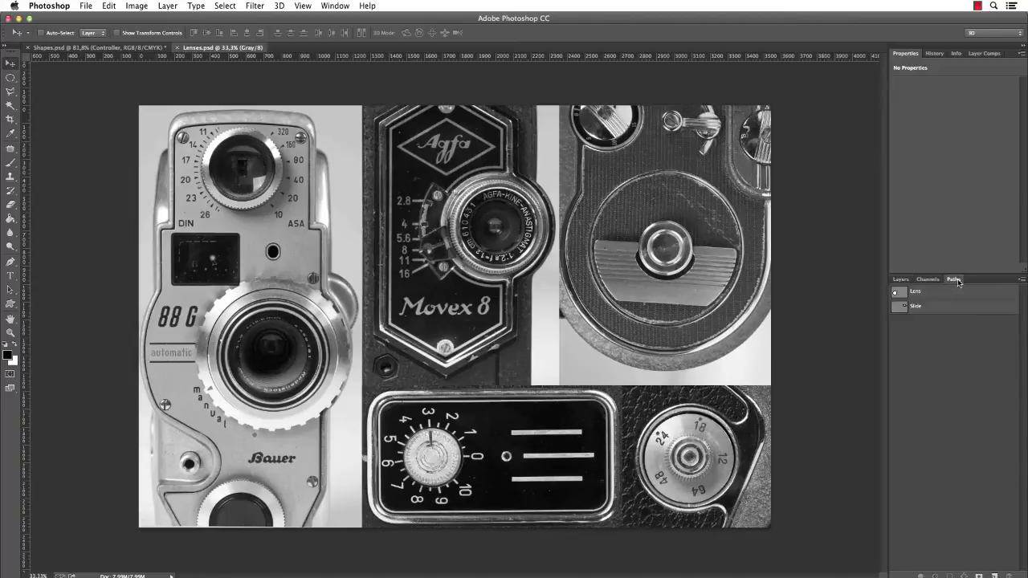
left_click(900, 295, "super")
key("ctrl+Tab")
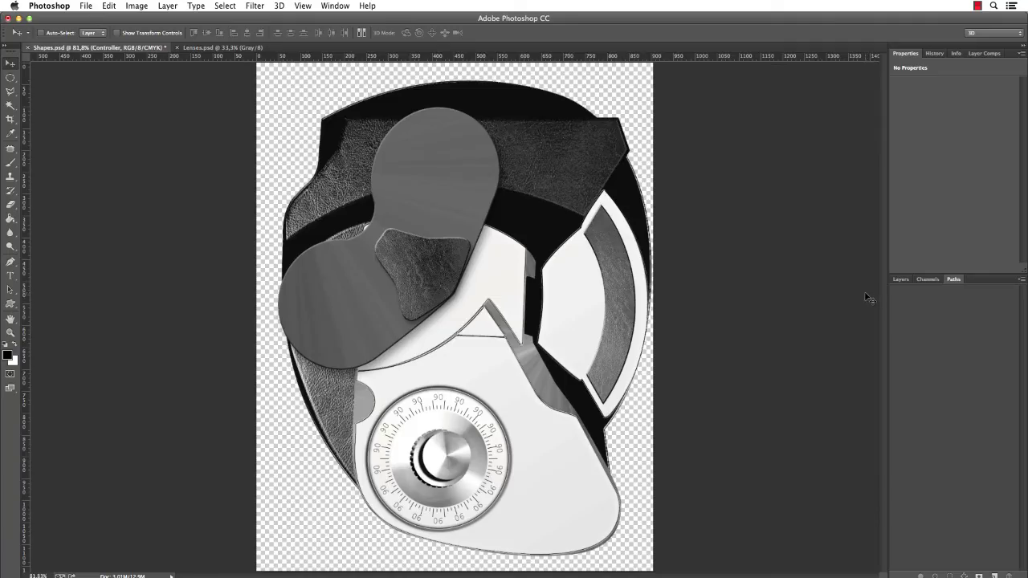
key("F7")
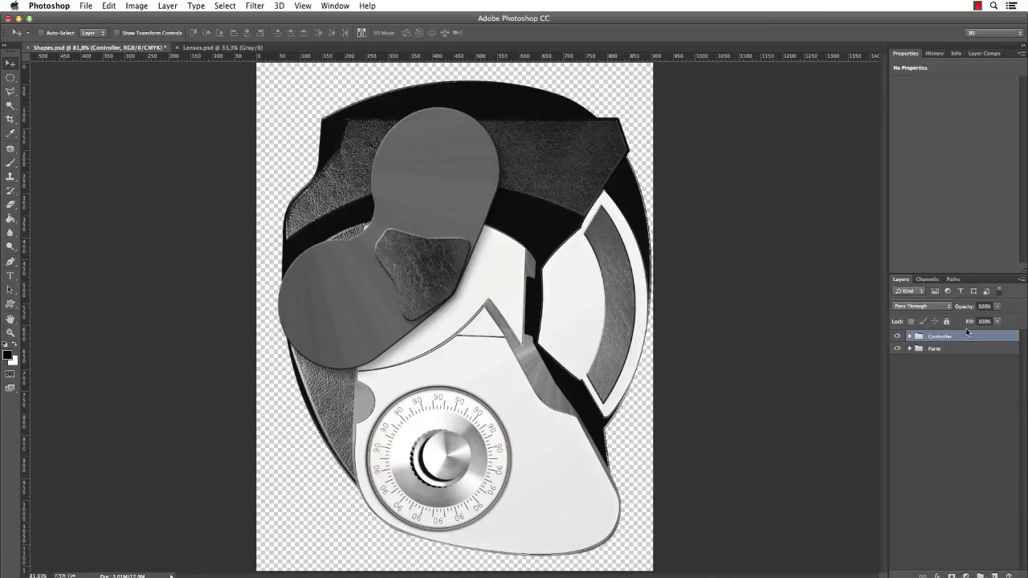
key("ctrl+v")
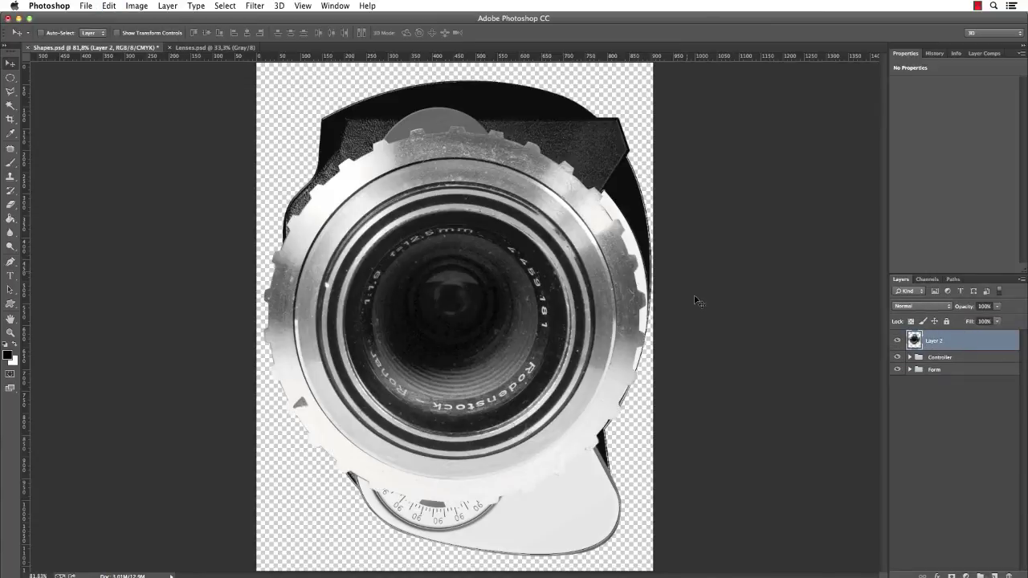
Scale the pasted lens down, rotate it about 32° and place it over the lower round end of the grey arm
key("ctrl+t")
left_click_drag(645, 126, 590, 291)
left_click_drag(564, 293, 539, 298)
left_click_drag(483, 323, 364, 313)
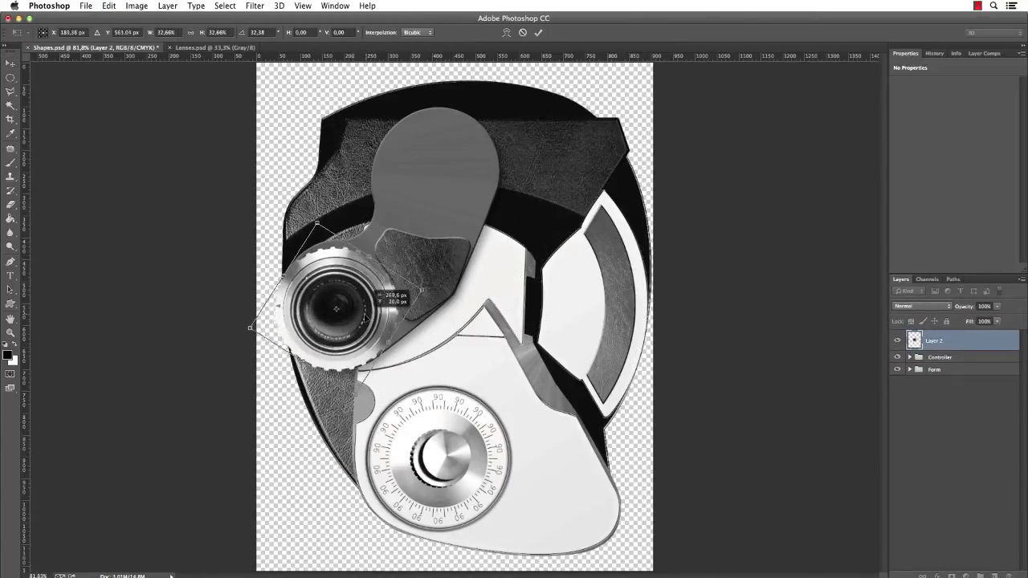
left_click_drag(421, 292, 397, 298)
key("Return")
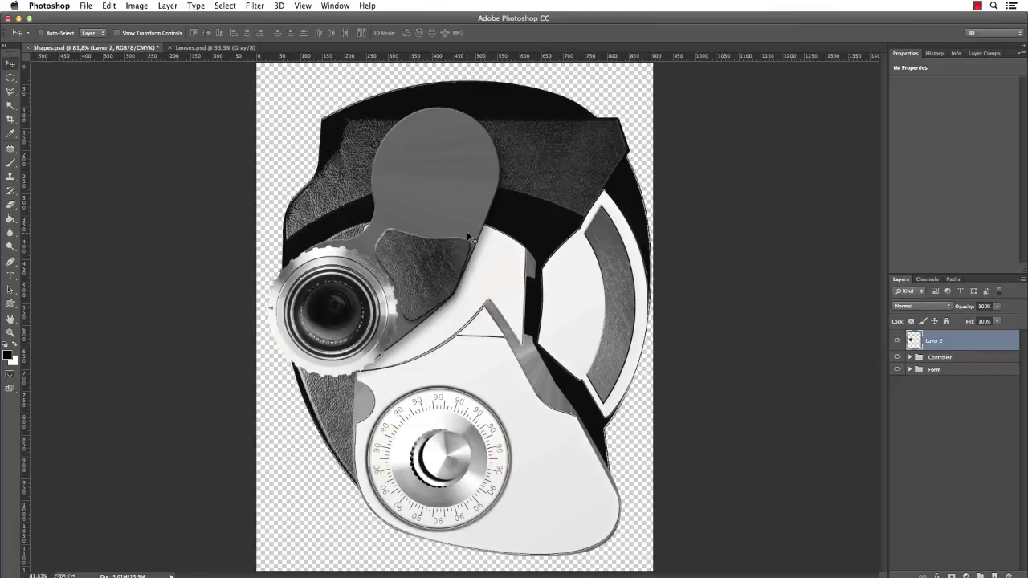
Add a Multiply drop shadow to the lens layer with 45% opacity, 30 px distance and 21 px size
double_click(970, 345)
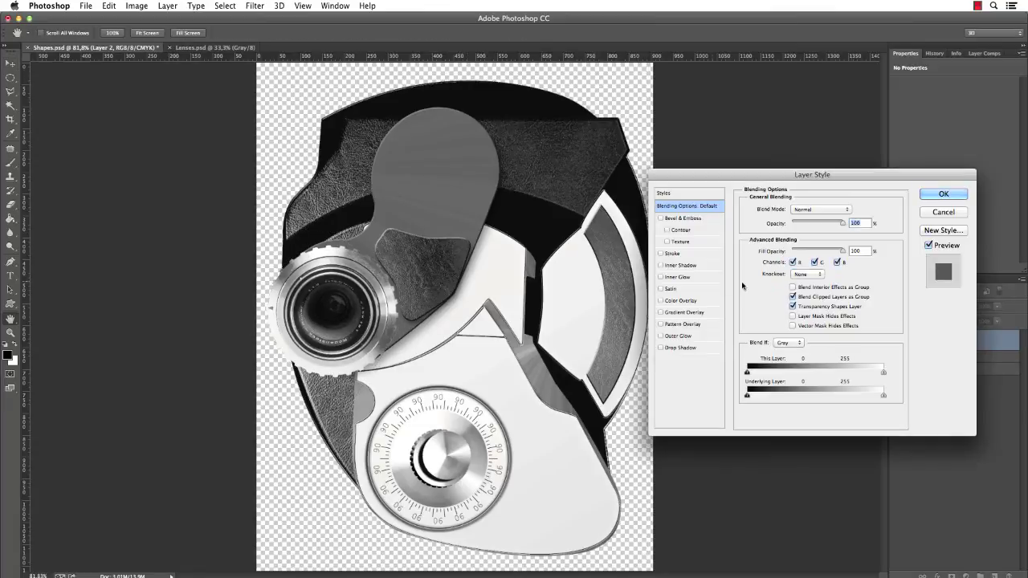
left_click(683, 347)
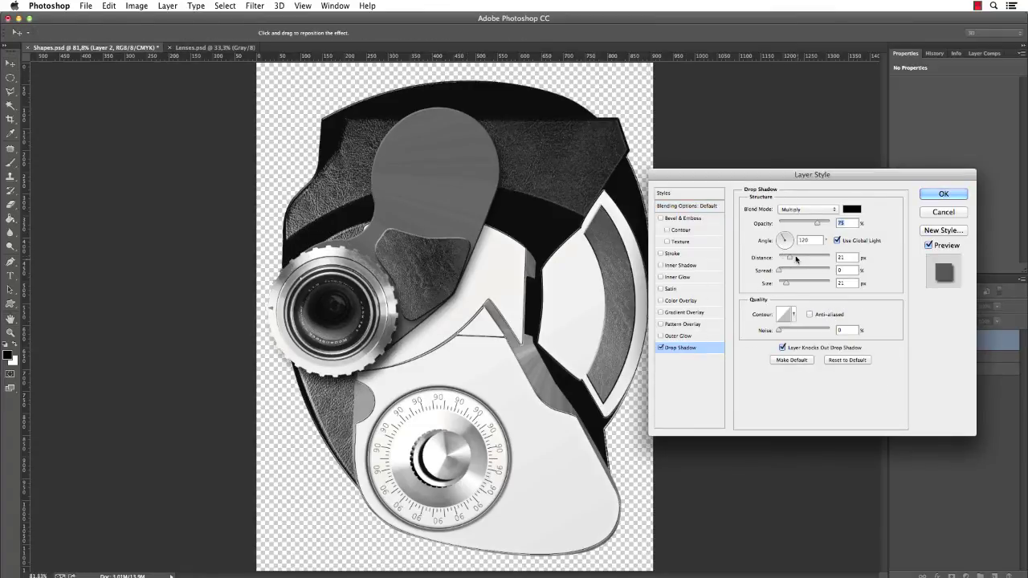
left_click_drag(790, 259, 795, 258)
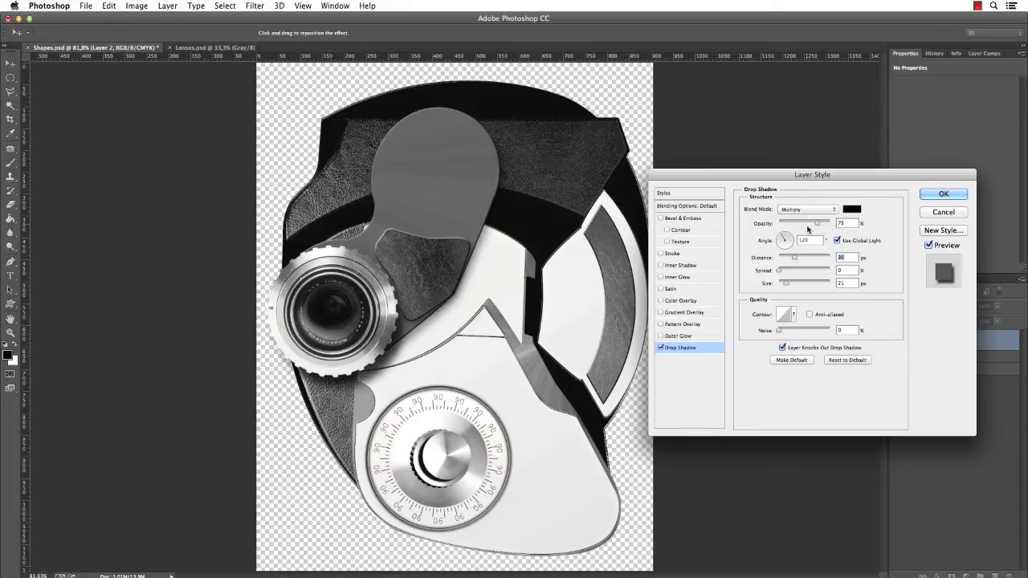
left_click_drag(816, 222, 804, 227)
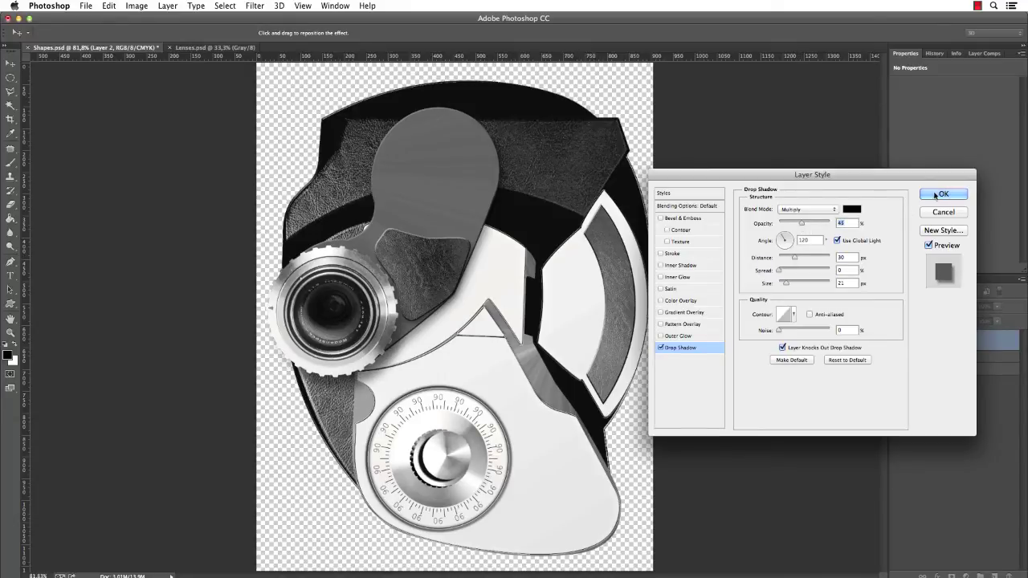
left_click(929, 194)
Copy the ribbed metal slide from Lenses.psd using its Slide path as selection and paste it as a new layer in Shapes.psd
key("ctrl+Tab")
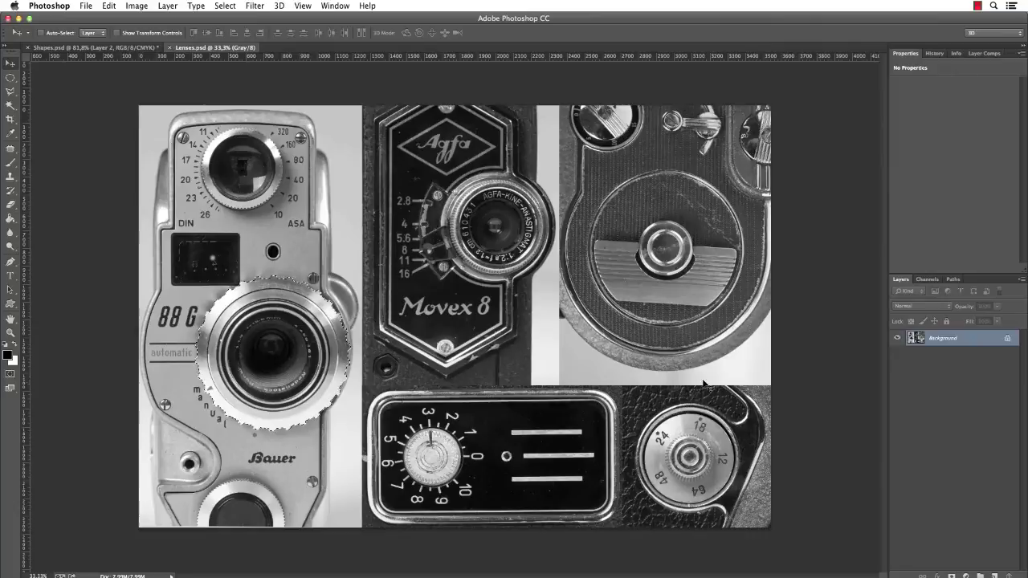
left_click(953, 279)
left_click(907, 306, "ctrl")
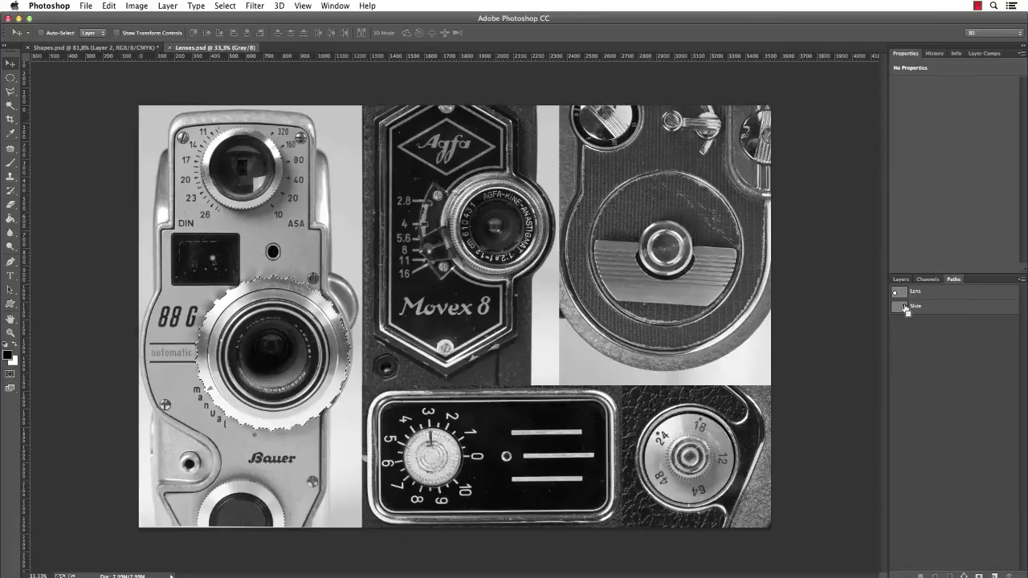
key("ctrl+Tab")
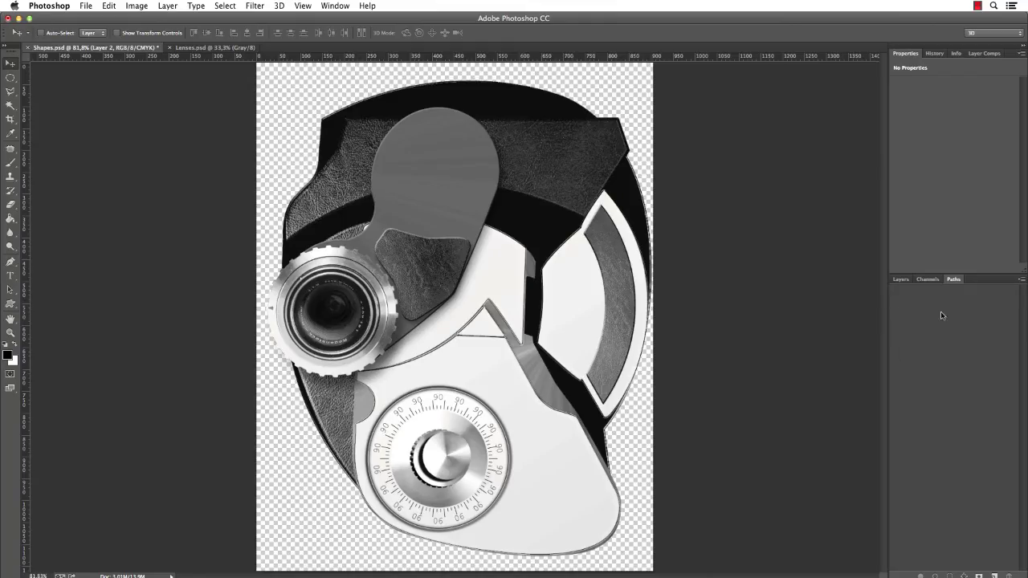
left_click(901, 279)
key("super+v")
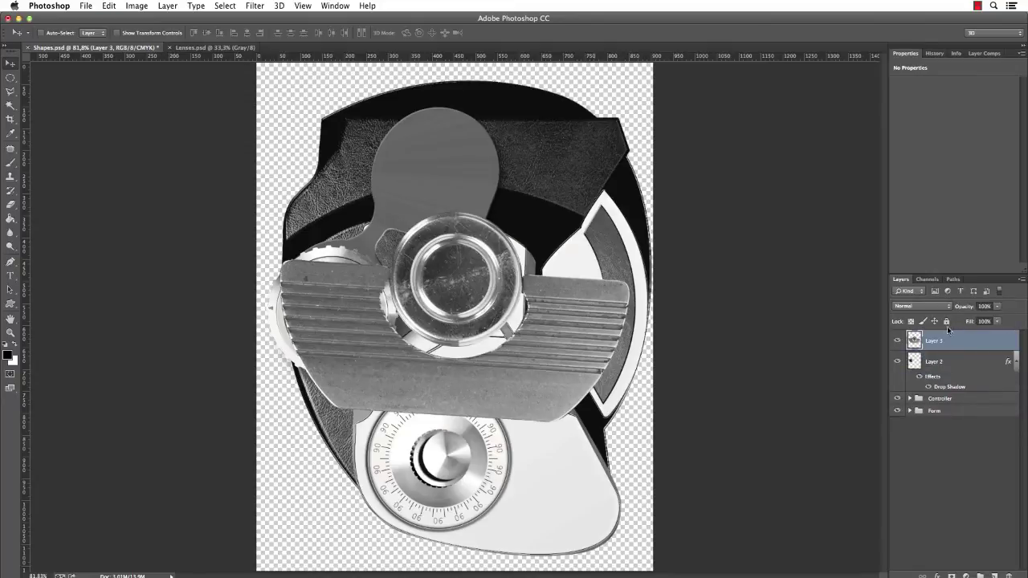
Scale the metal slide to about 19%, rotate it nearly upright and place it at the inner edge of the white side panel
key("super+t")
left_click_drag(569, 382, 532, 362)
left_click_drag(556, 370, 418, 410)
left_click_drag(506, 387, 482, 355)
left_click_drag(471, 330, 560, 318)
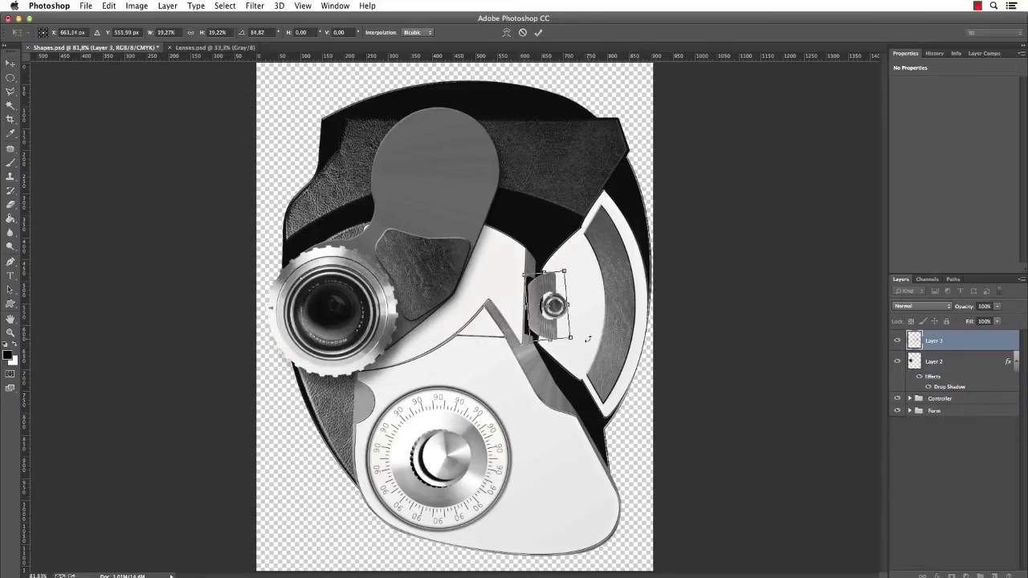
key("Return")
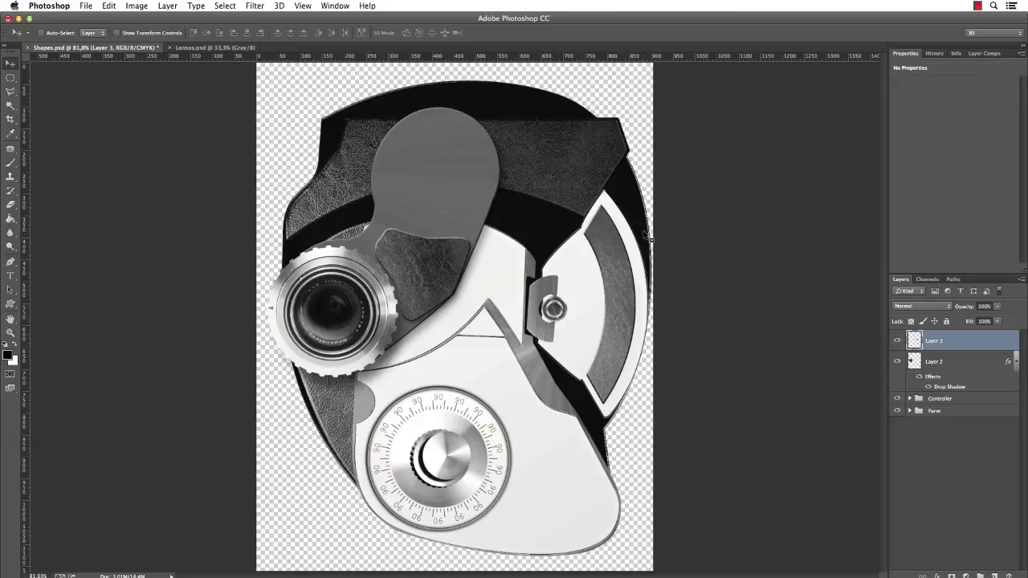
Select the round Agfa lens in Lenses.psd with the Elliptical Marquee and copy it into Shapes.psd as a new layer
key("ctrl+Tab")
key("m")
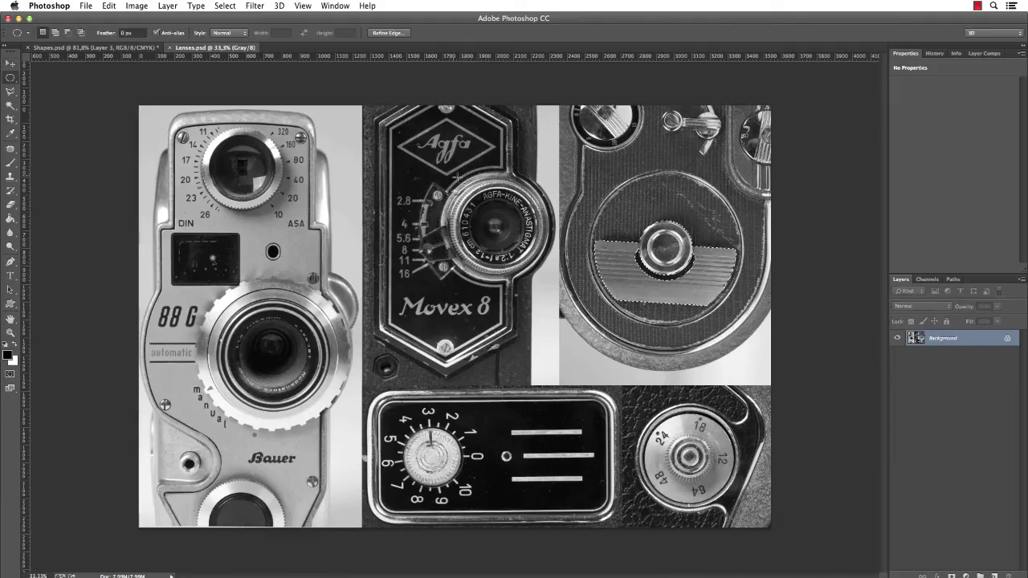
key("ctrl+Tab")
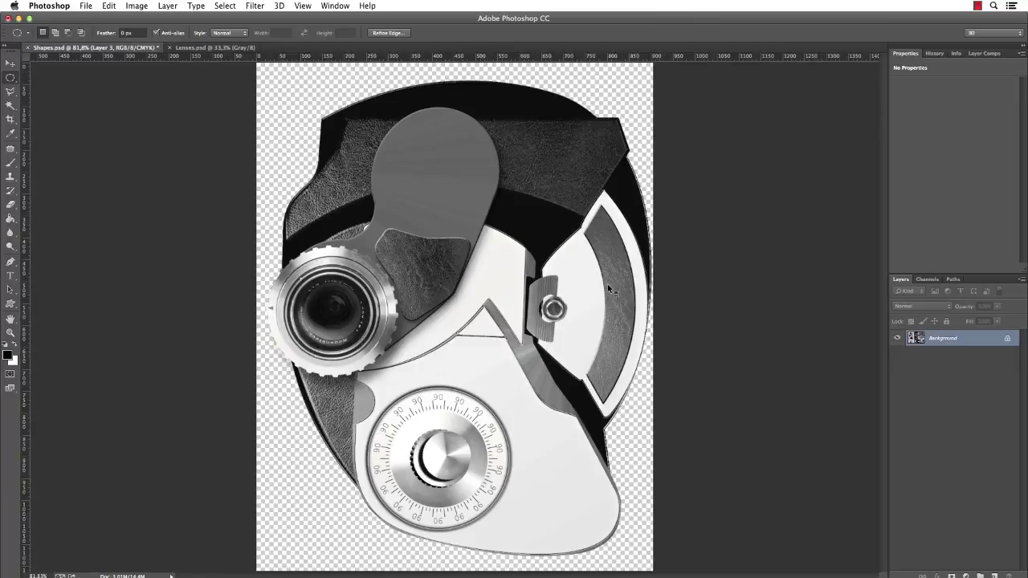
key("ctrl+v")
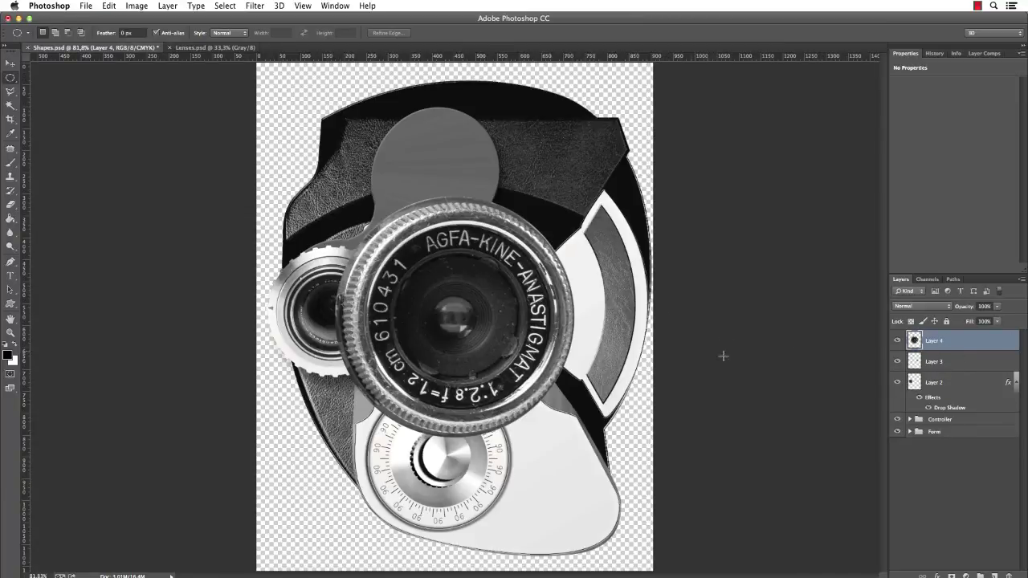
Scale the Agfa lens down and place it over the upper right corner of the mask's leather band
key("ctrl+t")
left_click_drag(573, 444, 527, 389)
left_click_drag(485, 340, 602, 157)
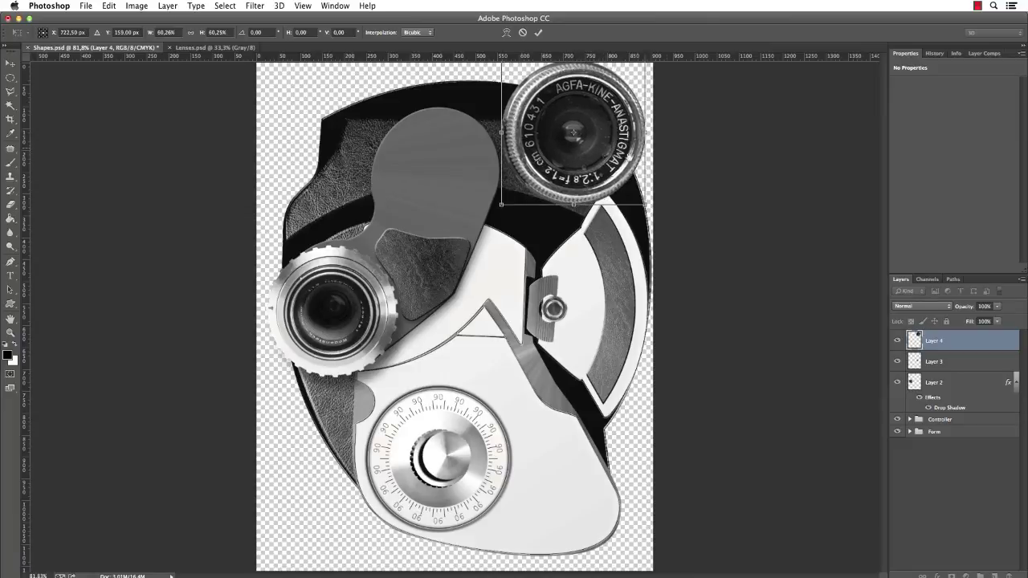
key("ctrl+minus")
left_click_drag(628, 217, 623, 212)
left_click_drag(613, 159, 614, 160)
key("Return")
Select the small round lens at the top of the Bauer camera in Lenses.psd and copy it into Shapes.psd
key("ctrl+Tab")
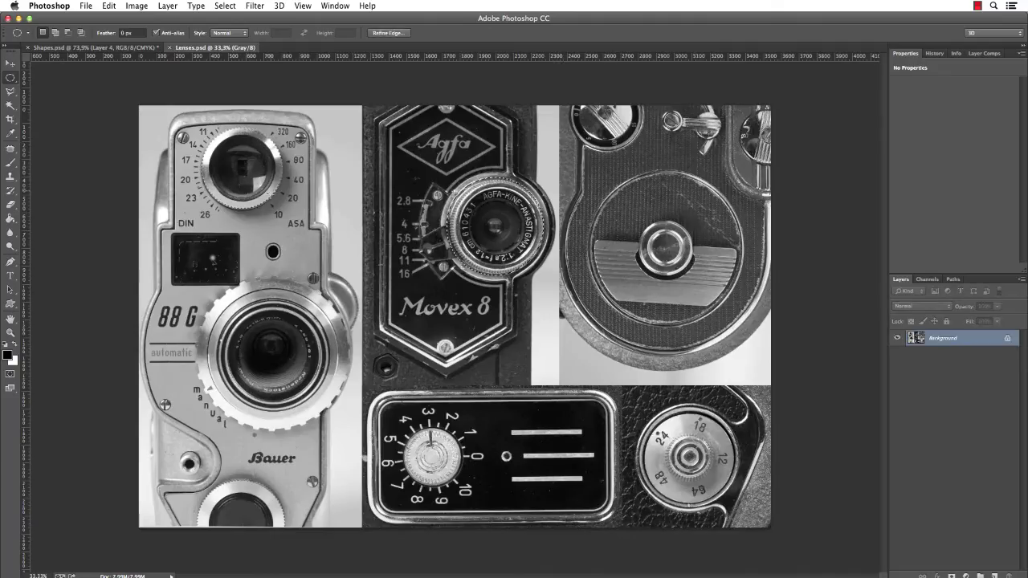
left_click_drag(287, 198, 286, 211)
key("ctrl+c")
key("ctrl+Tab")
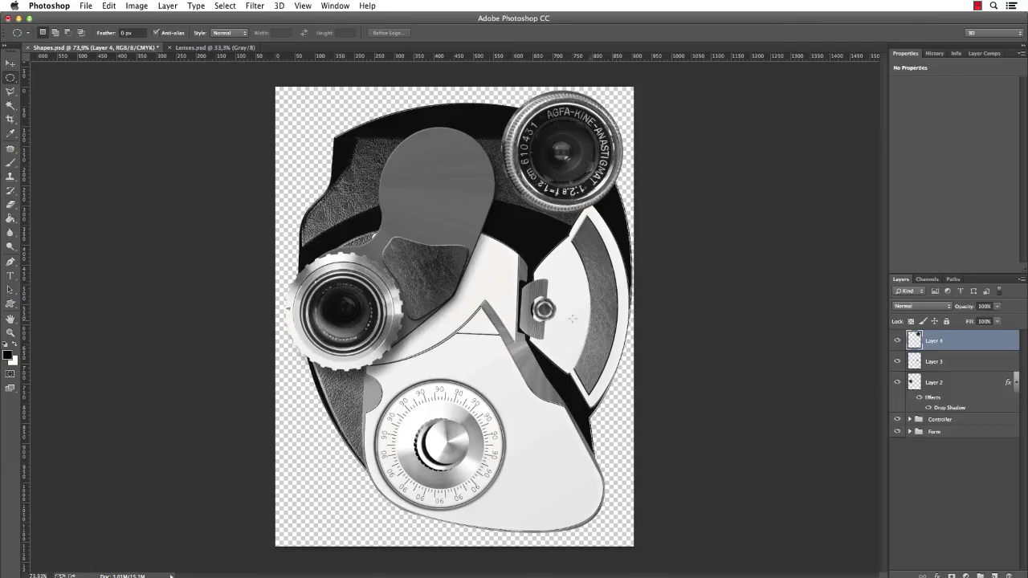
key("ctrl+v")
Scale the Bauer viewfinder lens to about 60% and place it over the upper round end of the grey arm
key("ctrl+t")
left_click_drag(534, 396, 520, 382)
left_click_drag(492, 334, 476, 203)
left_click_drag(502, 252, 494, 243)
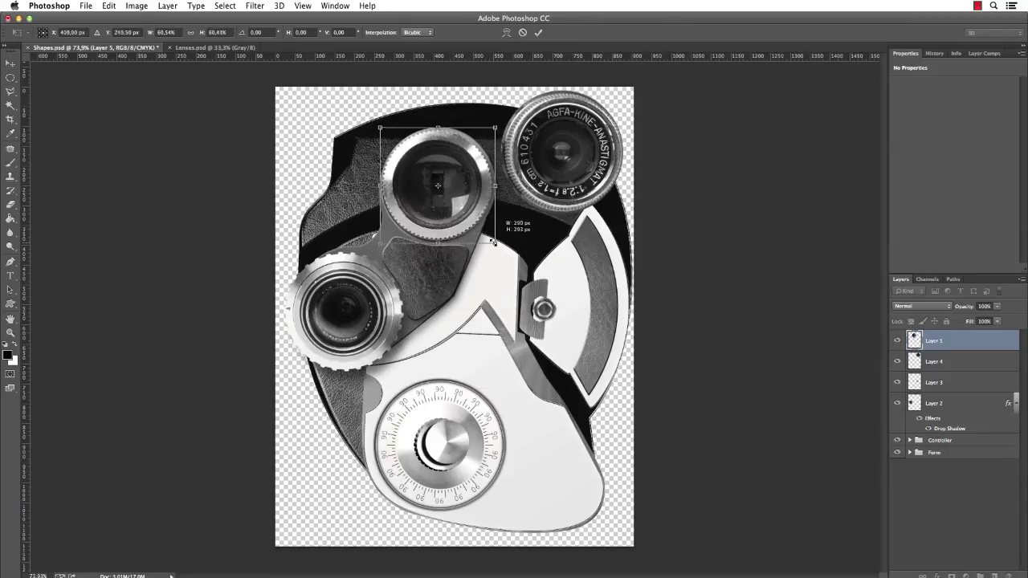
left_click_drag(475, 208, 477, 204)
key("Return")
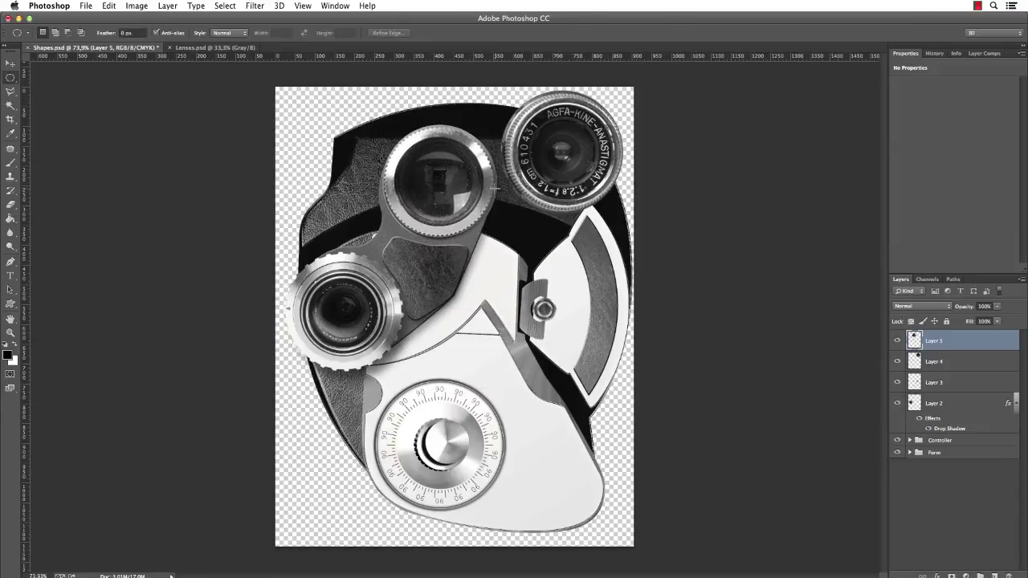
Add a Multiply drop shadow to the upper arm lens with 75% opacity, about 12 px distance and 21 px size
double_click(964, 344)
left_click(671, 348)
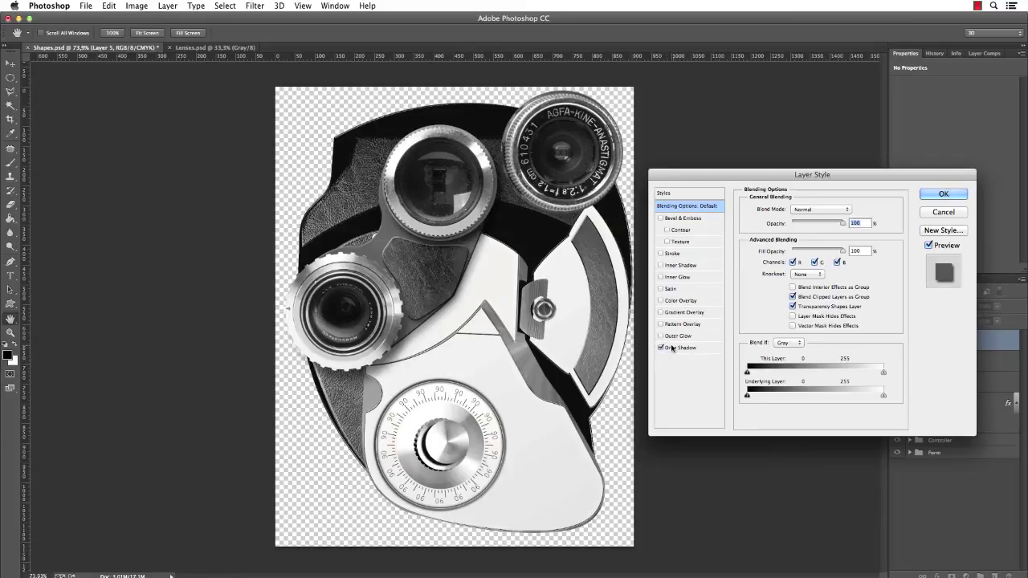
left_click(673, 348)
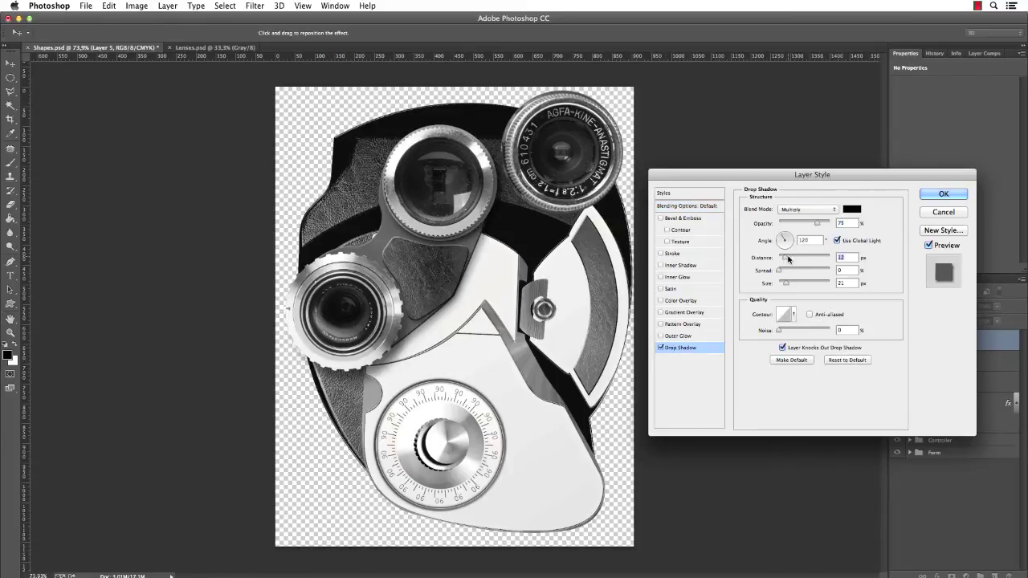
left_click(944, 193)
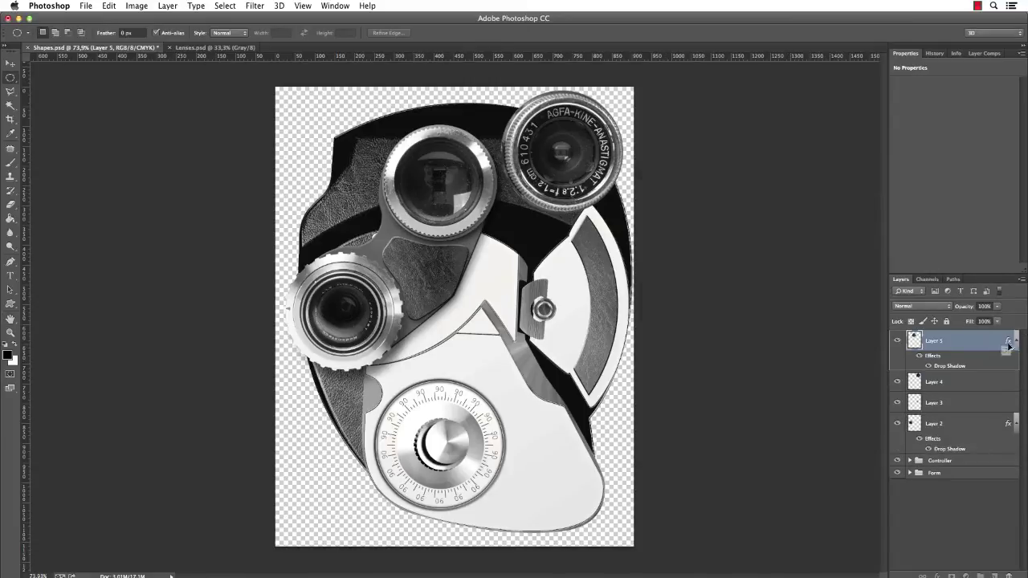
Copy the drop shadow effect from the upper arm lens layer to the Agfa lens layer
left_click_drag(1009, 345, 976, 385)
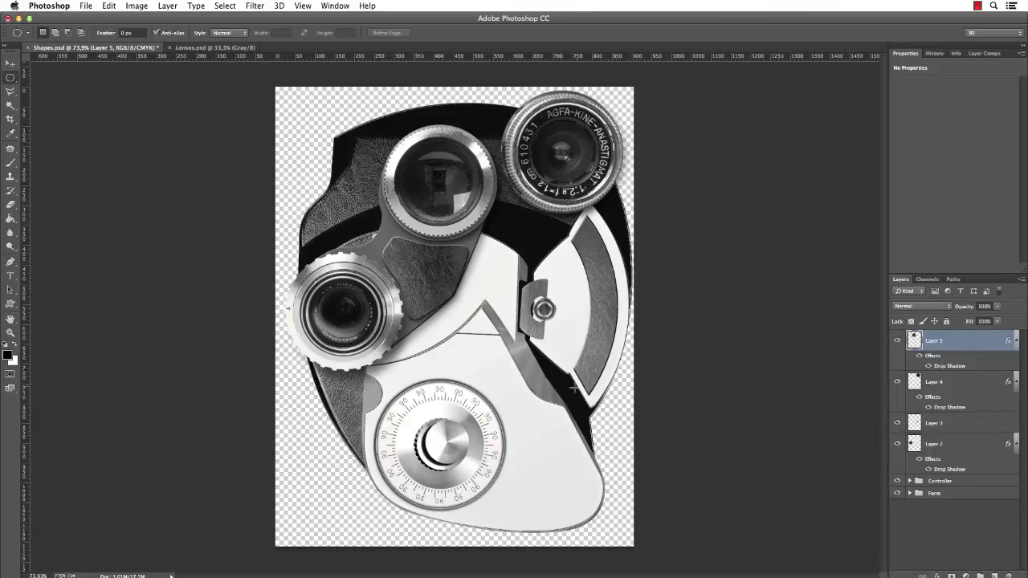
Select the round hex-socket screw below the Agfa plate in Lenses.psd and copy it into Shapes.psd
key("ctrl+Tab")
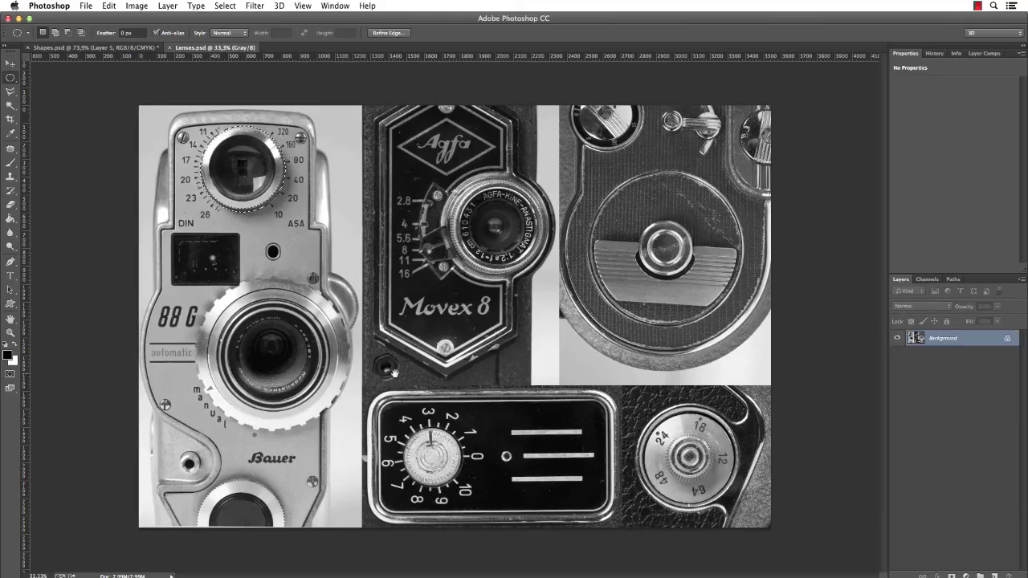
scroll(386, 368, "up", 5)
left_click_drag(301, 257, 451, 397)
key("ctrl+Tab")
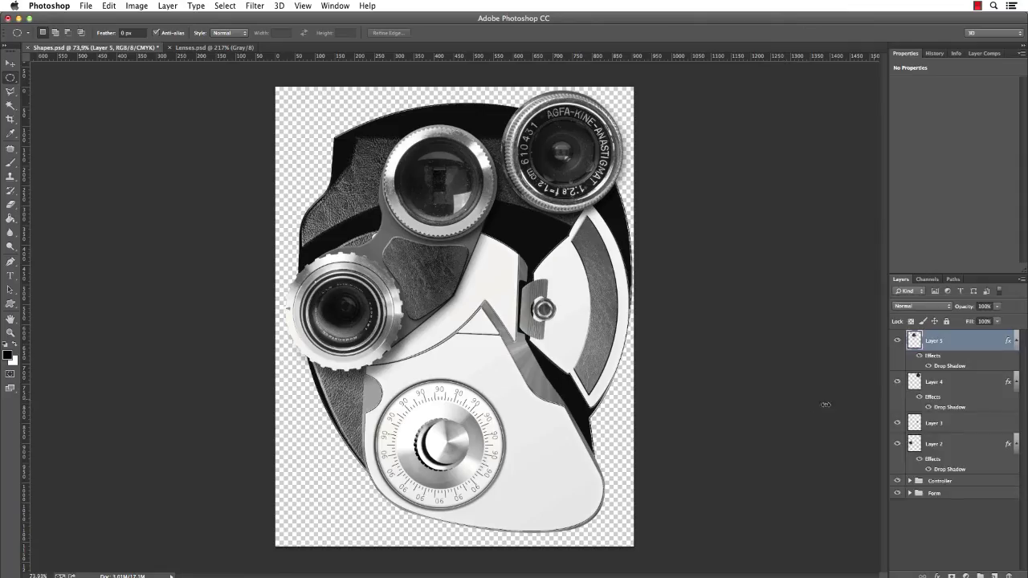
key("ctrl+v")
Scale the pasted hex screw down on the mask near the pointed notch of the white plate
key("ctrl+t")
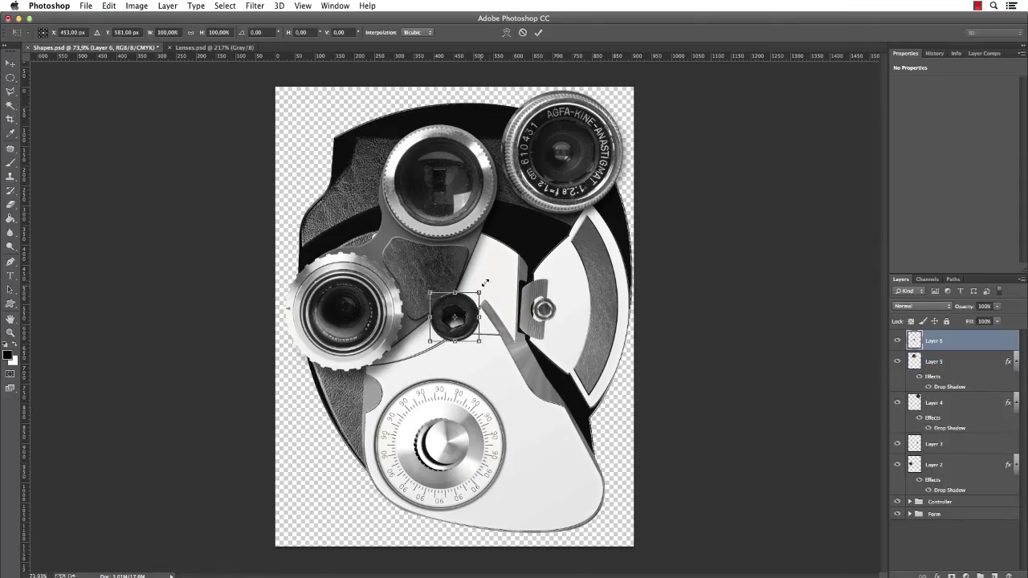
left_click_drag(482, 282, 574, 324)
key("Return")
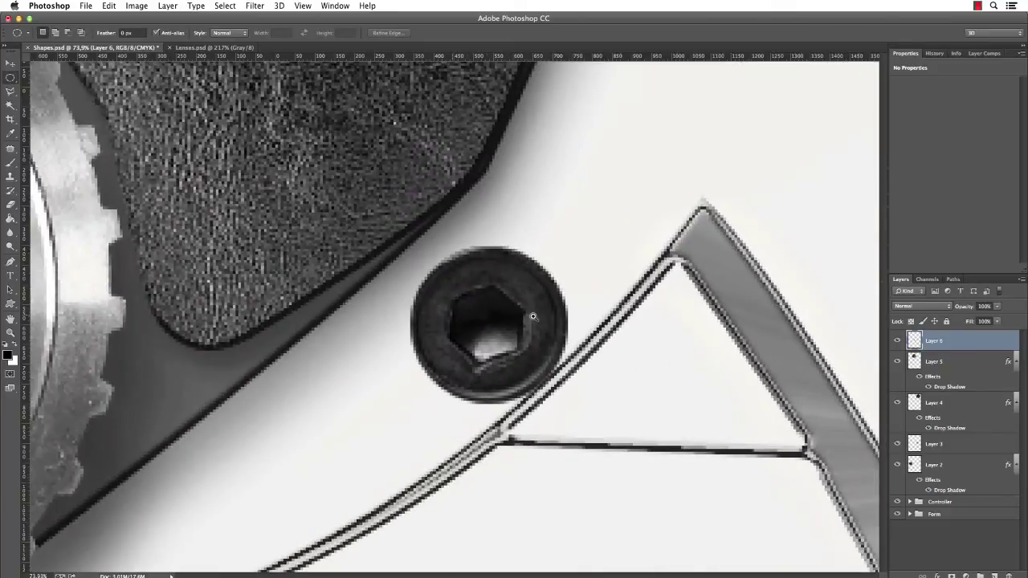
Add a Bevel & Emboss to the screw with Outer Bevel style, direction Down, 1000% depth and about 5 px size
double_click(975, 340)
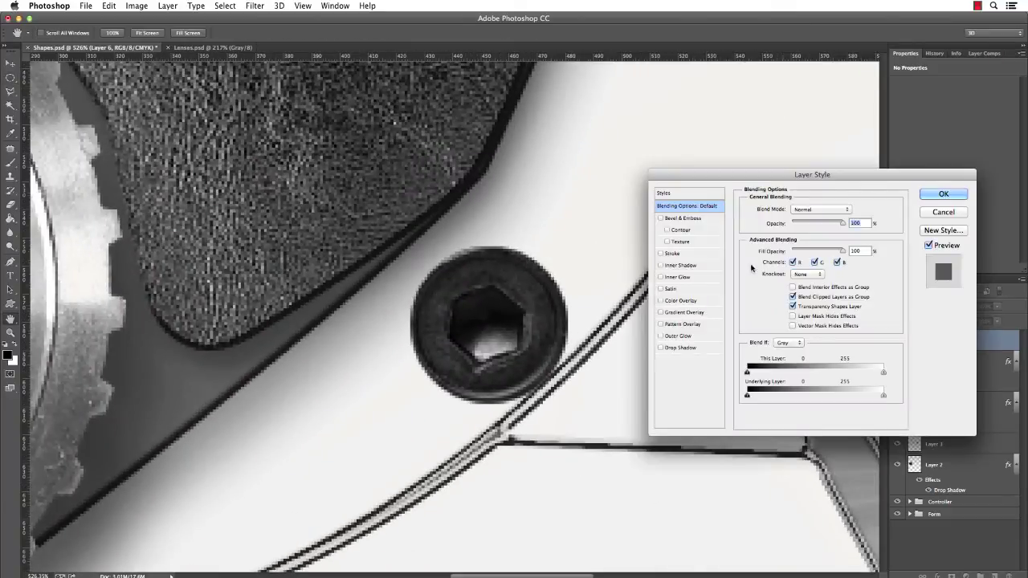
left_click(684, 219)
left_click(816, 210)
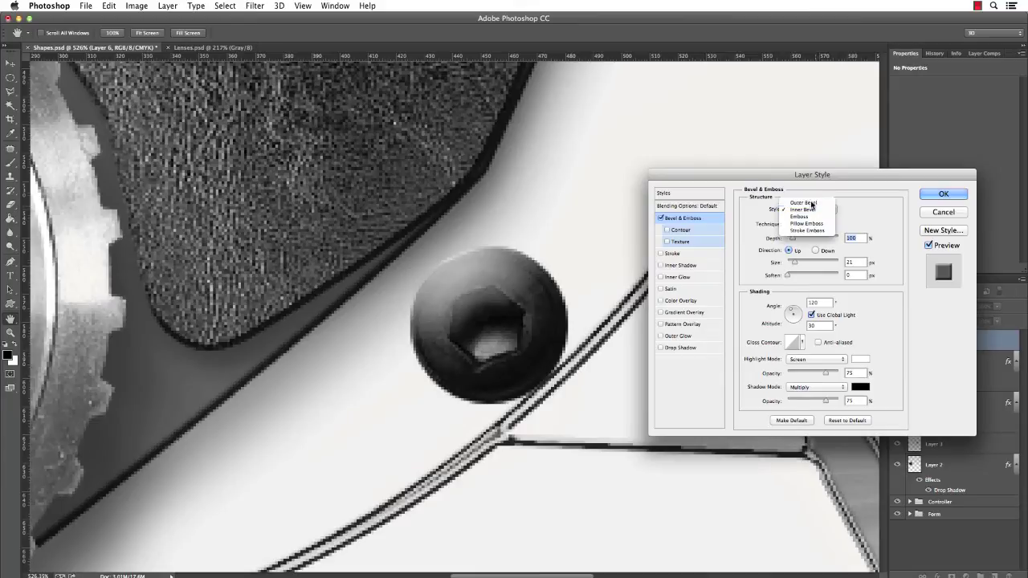
left_click(813, 200)
left_click(814, 251)
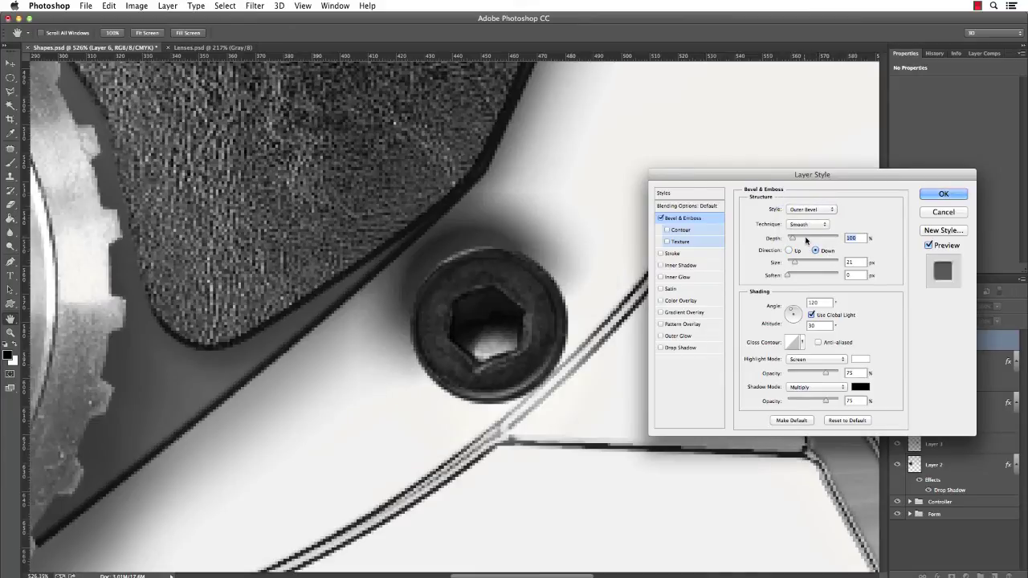
left_click_drag(793, 239, 789, 261)
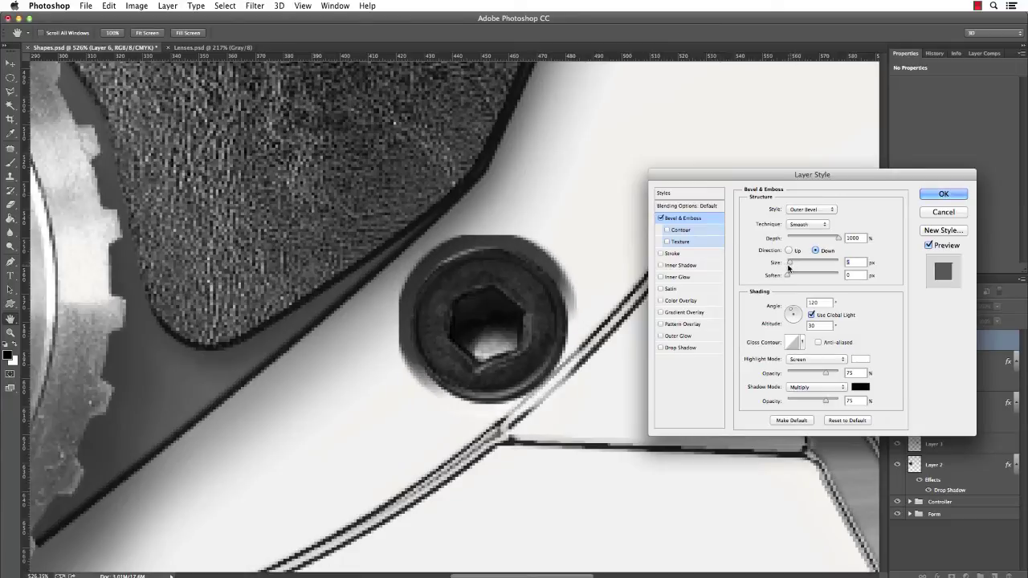
left_click(943, 194)
Move the screw into the upper tip of the white plate and scale it down slightly
left_click_drag(616, 317, 608, 232)
key("v")
key("super+t")
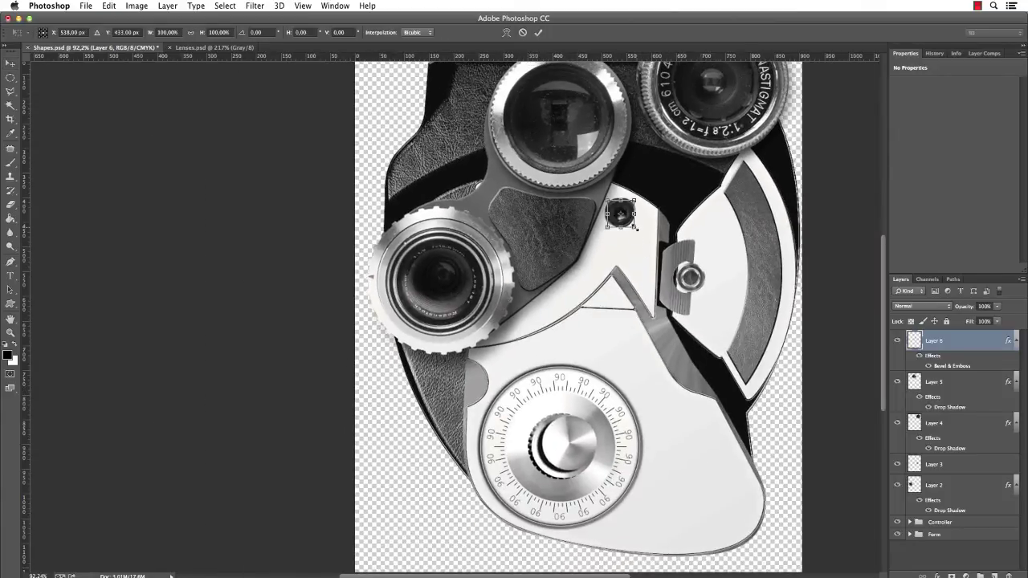
key("Return")
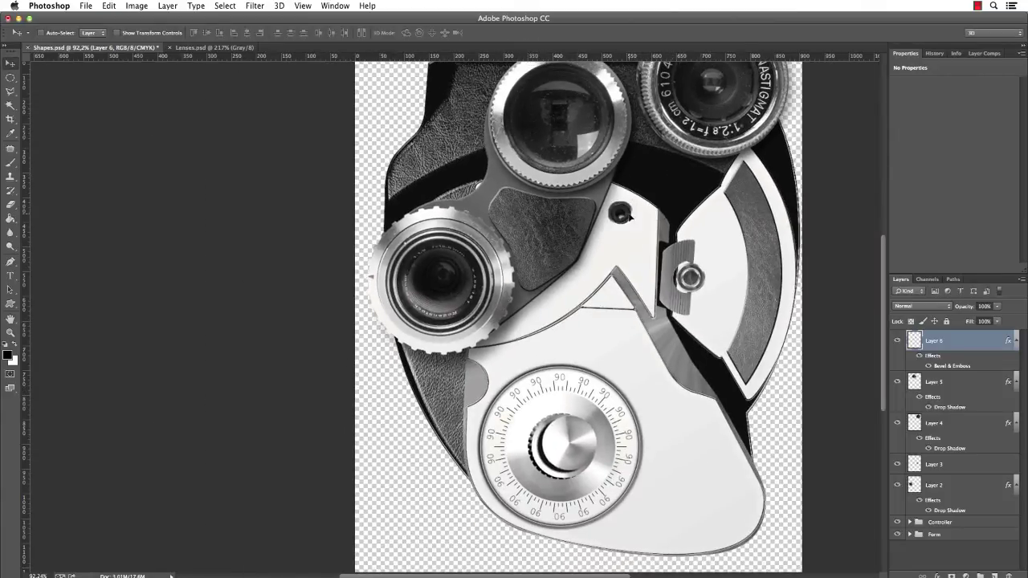
Place three copies of the screw: below the pointed notch, at the dial's upper left, and near the lower plate edge
left_click_drag(625, 215, 617, 331)
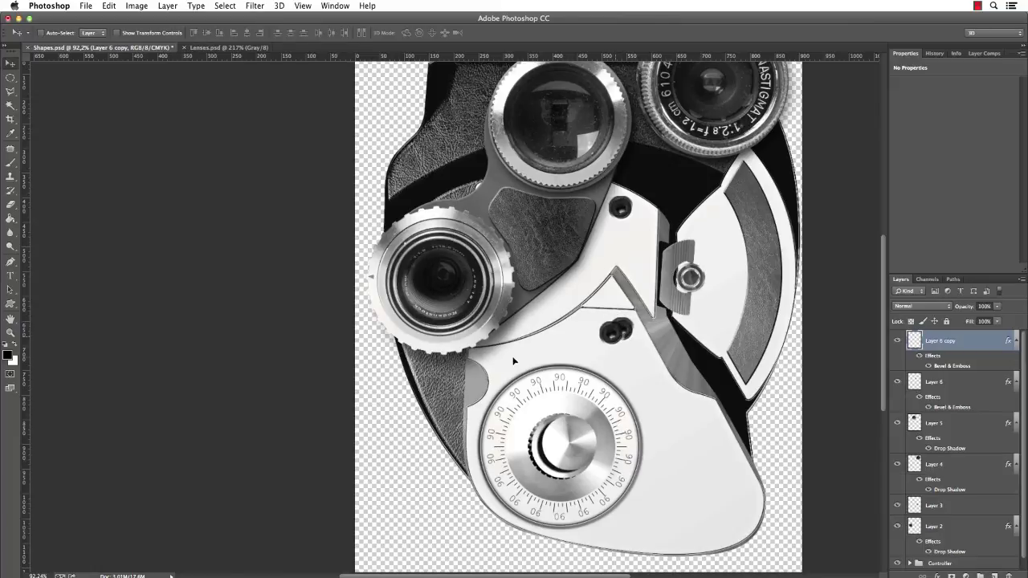
left_click_drag(514, 362, 521, 376)
left_click_drag(719, 493, 670, 496)
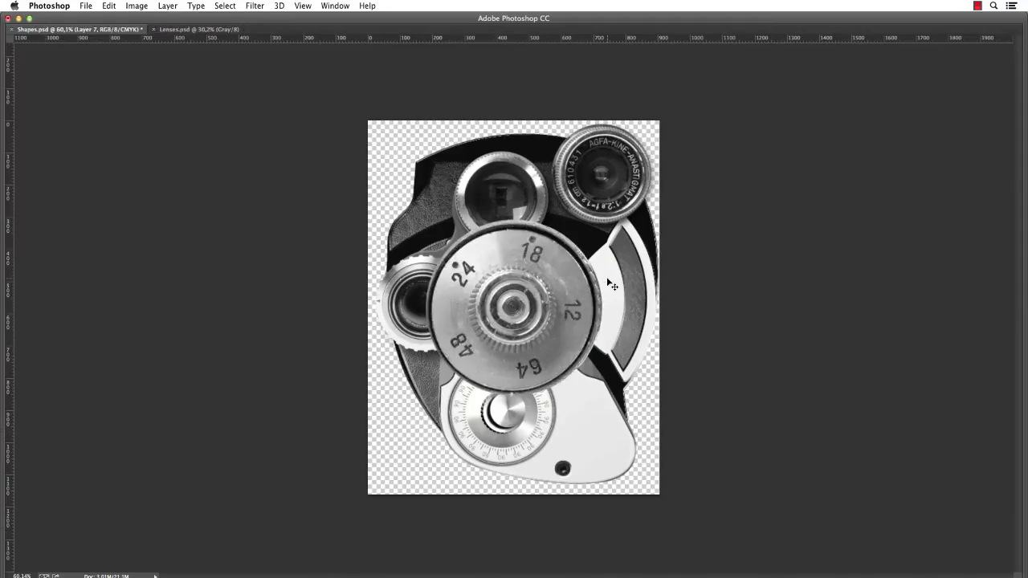
Scale the numbered metal dial down to a small knob and place it in the white plate's lower right corner
key("super+t")
left_click_drag(601, 220, 559, 262)
left_click_drag(556, 333, 631, 452)
left_click_drag(634, 381, 621, 456)
key("Return")
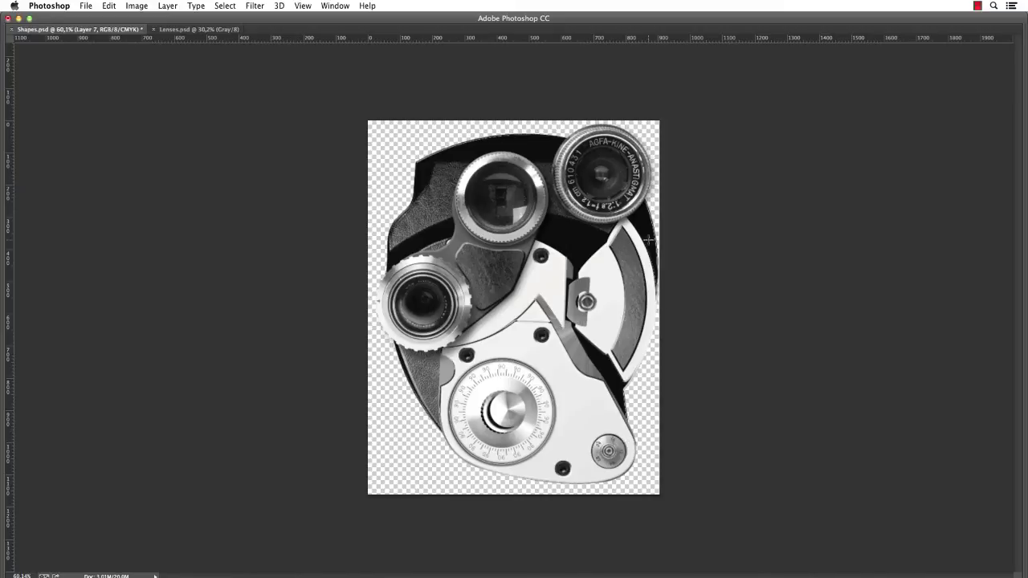
Invert the tones of the small numbered dial and fine-tune its position in the plate's corner
key("super+i")
left_click_drag(616, 460, 618, 462)
key("Tab")
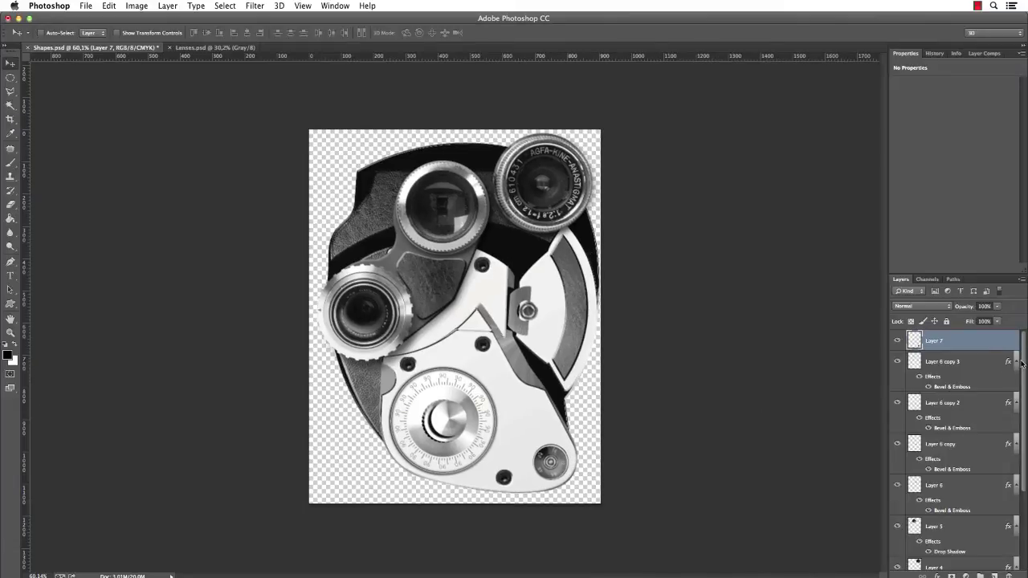
Group all the loose lens, screw and dial layers and name the group Elemts
left_click_drag(1021, 364, 1011, 456)
left_click(963, 514, "shift")
key("super+g")
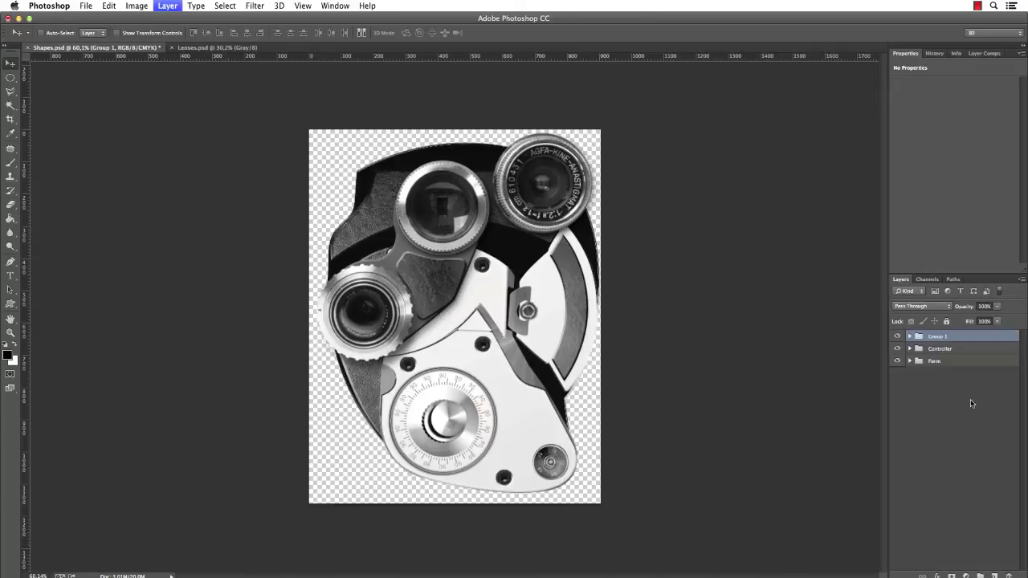
double_click(935, 336)
type("Elements")
key("Return")
Convert the Elemts, Controller and Form groups together into one smart object
left_click(974, 364, "shift")
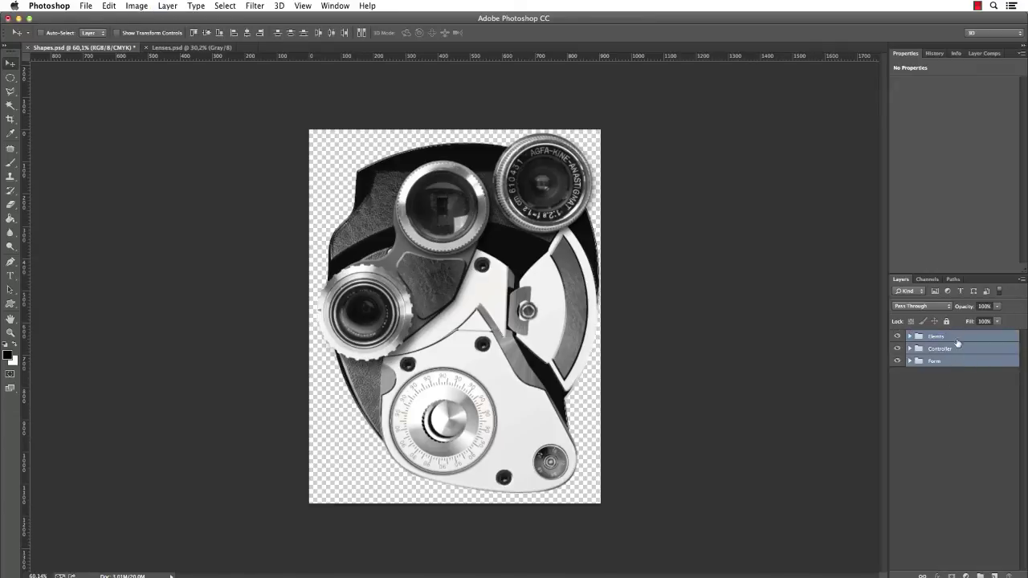
right_click(947, 349)
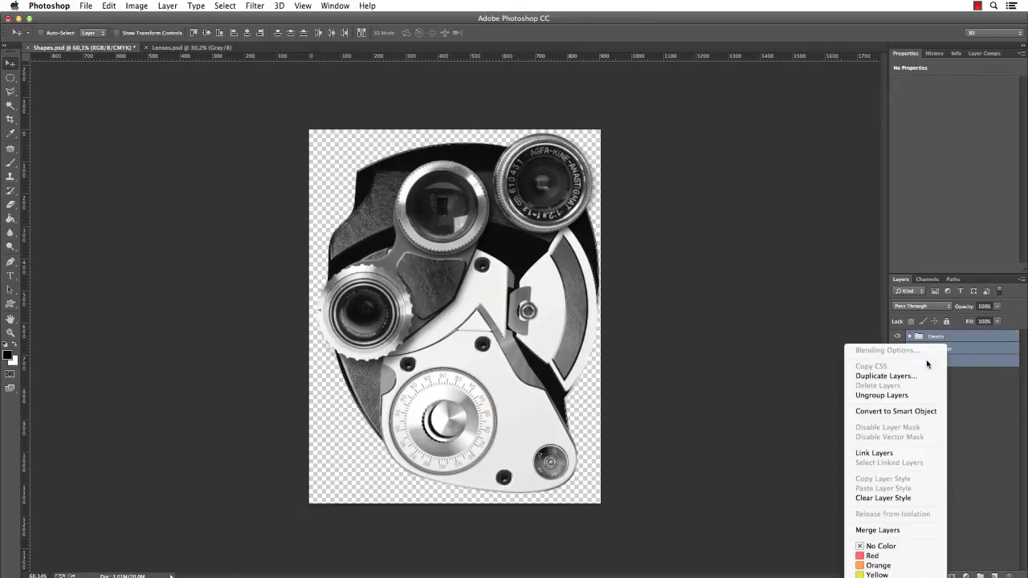
left_click(909, 404)
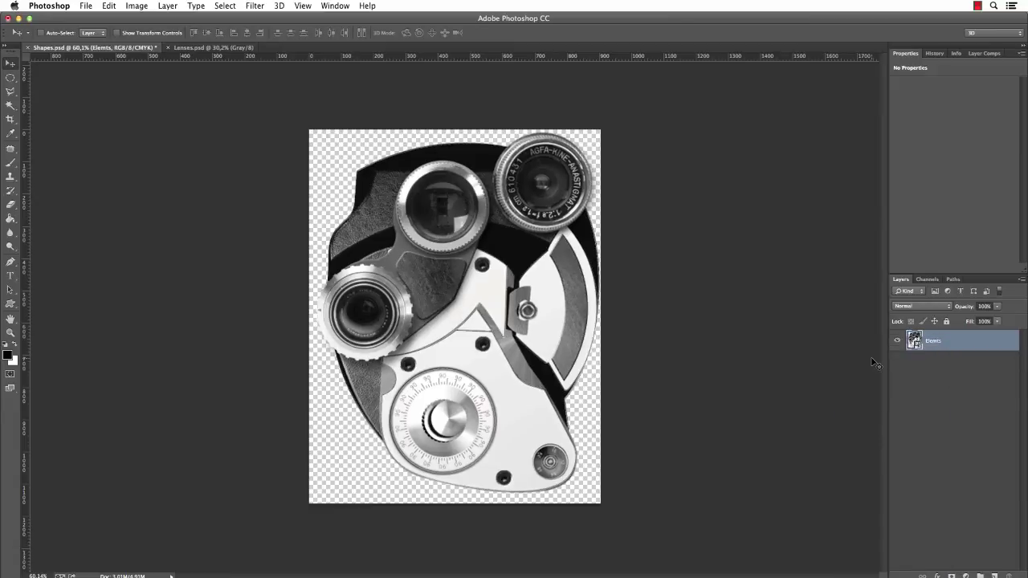
Open the portrait photo Dave.jpg from the Footage folder
key("super+o")
left_click(487, 149)
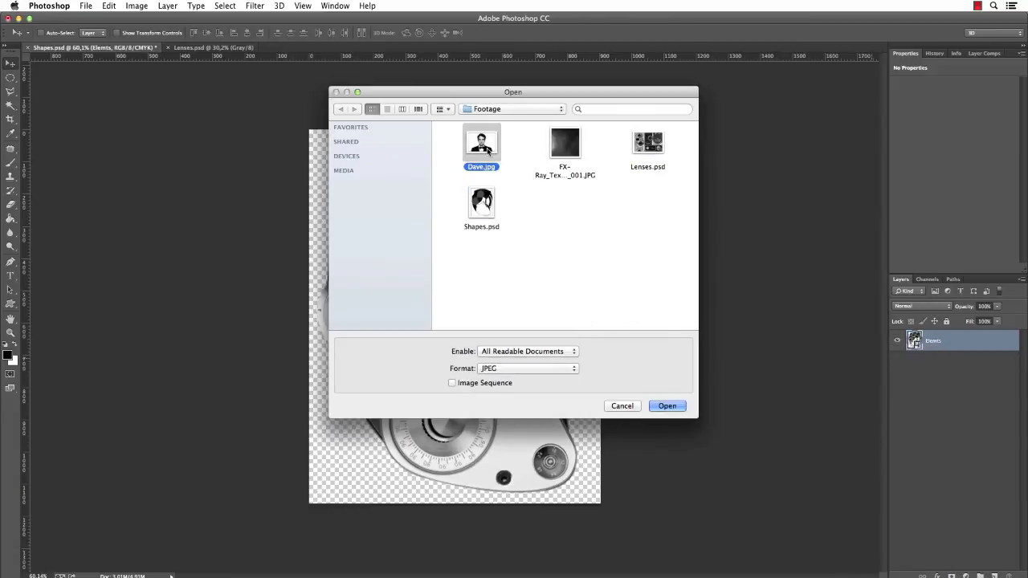
key("Return")
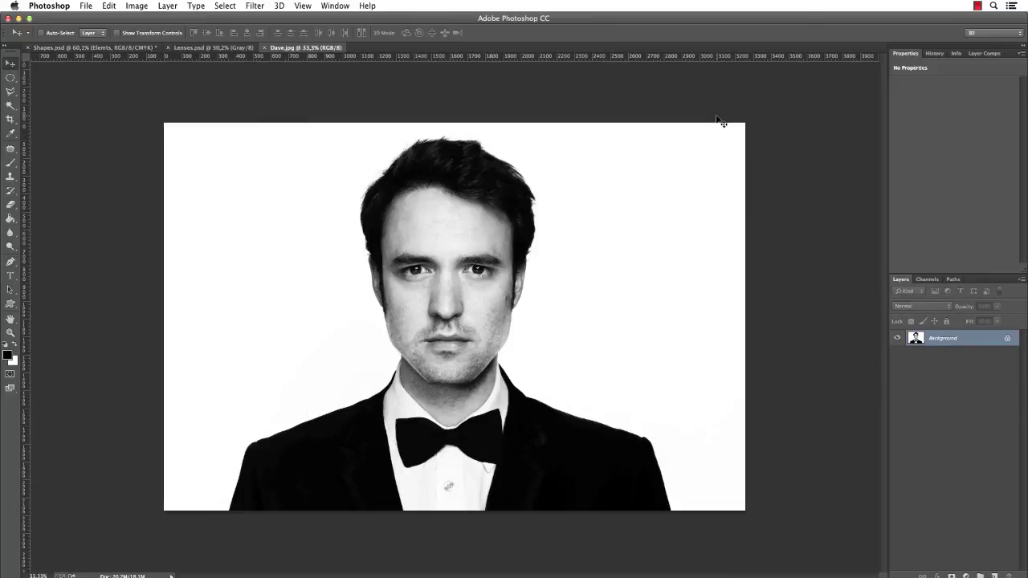
Crop the portrait to a 1:1 square tightly around the man's face and bow tie
key("c")
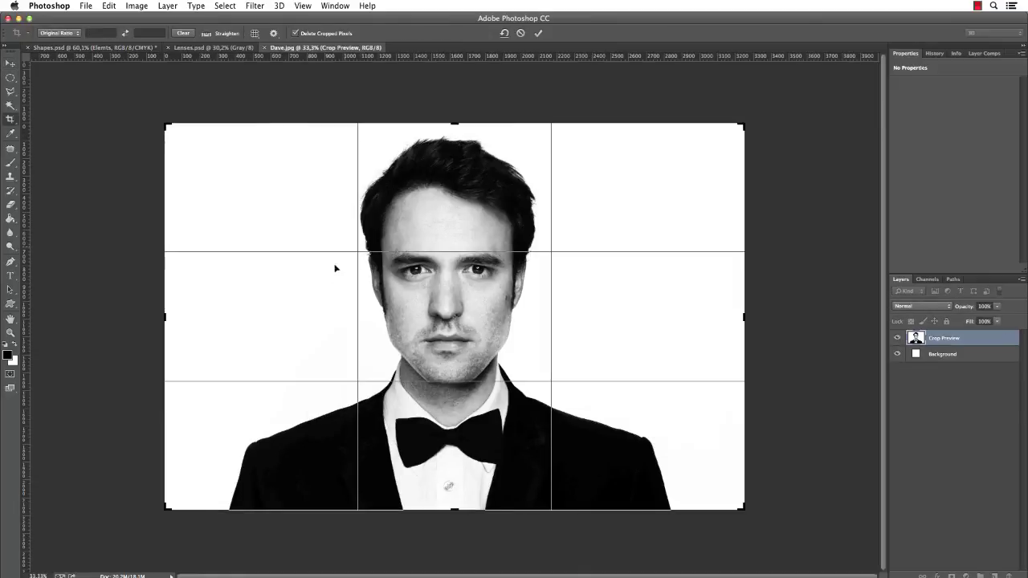
left_click(72, 35)
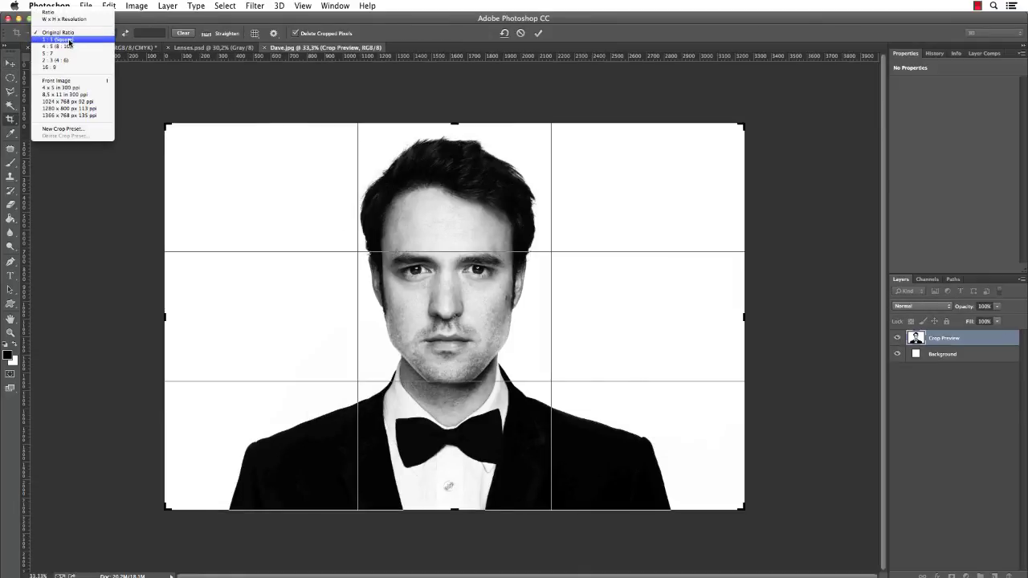
left_click(68, 32)
left_click_drag(647, 125, 619, 155)
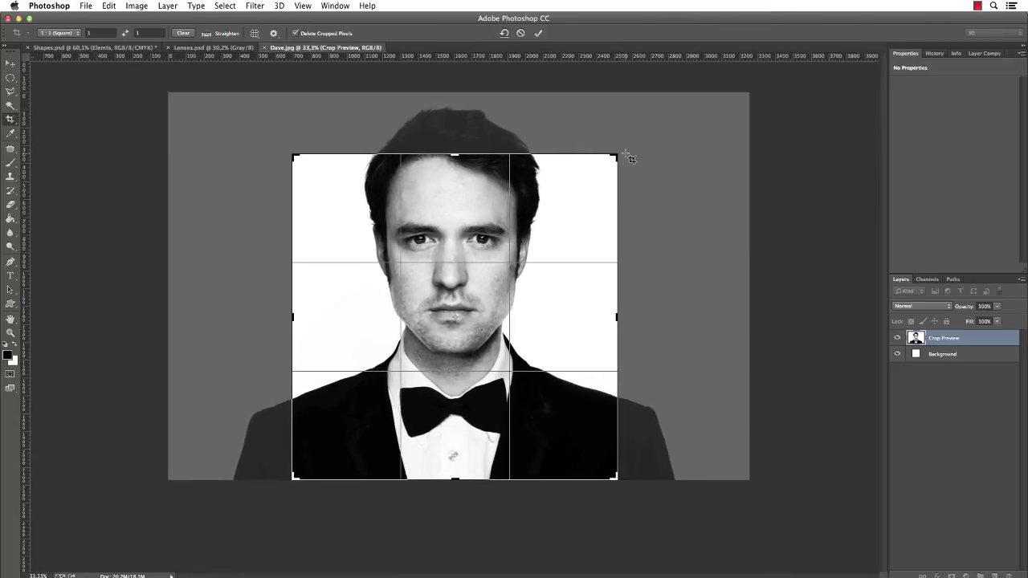
key("Return")
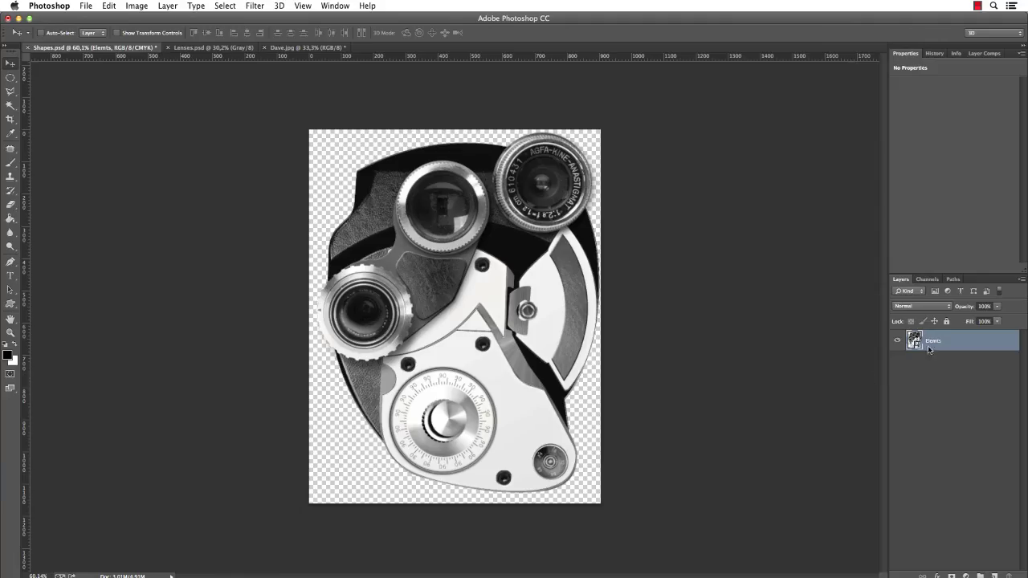
Duplicate the mask smart object from Shapes.psd into Dave.jpg as Element and place it over the right half of the face
right_click(945, 341)
left_click(851, 264)
left_click(522, 329)
left_click(513, 346)
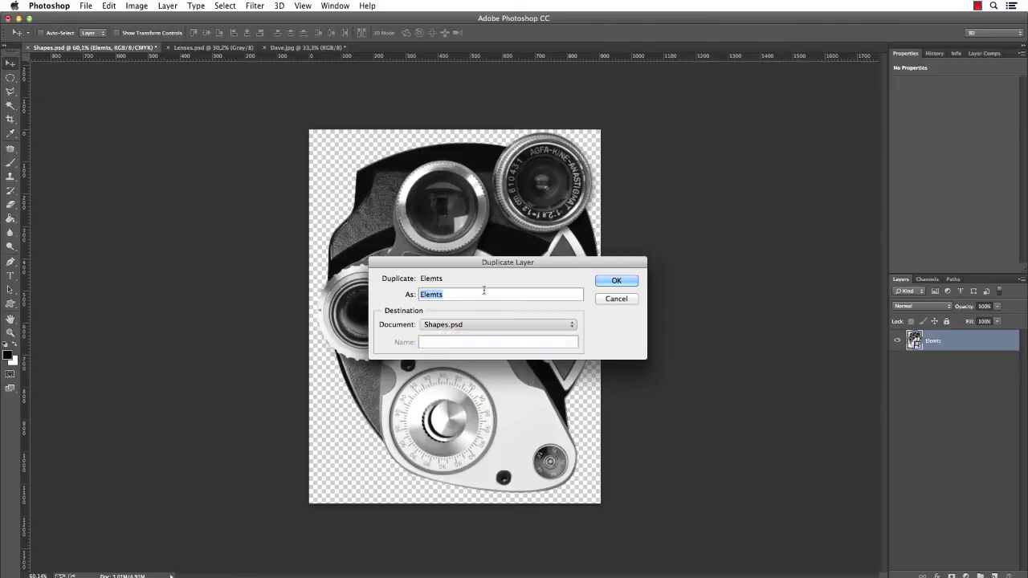
type("Element")
key("Return")
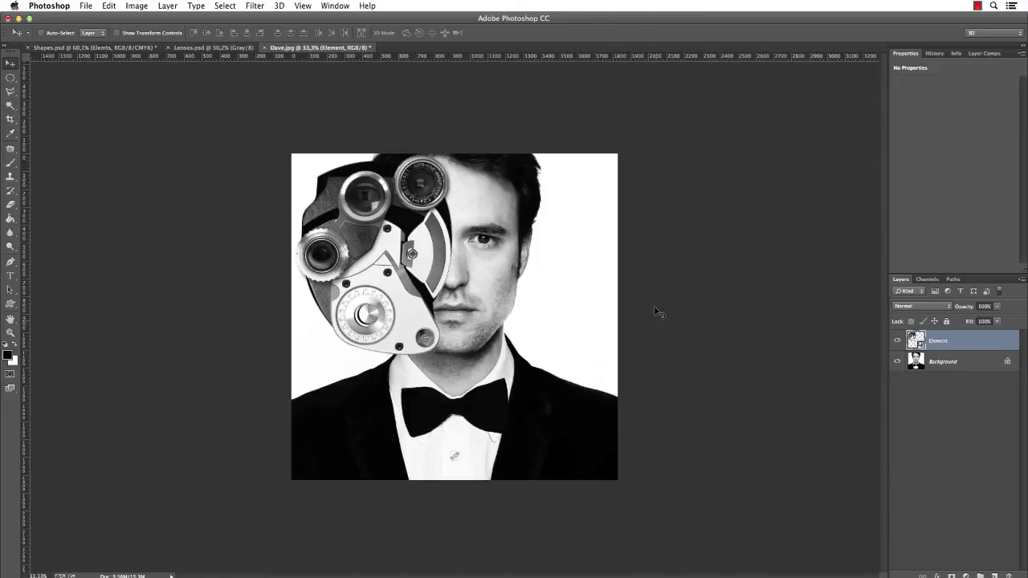
left_click_drag(379, 305, 545, 290)
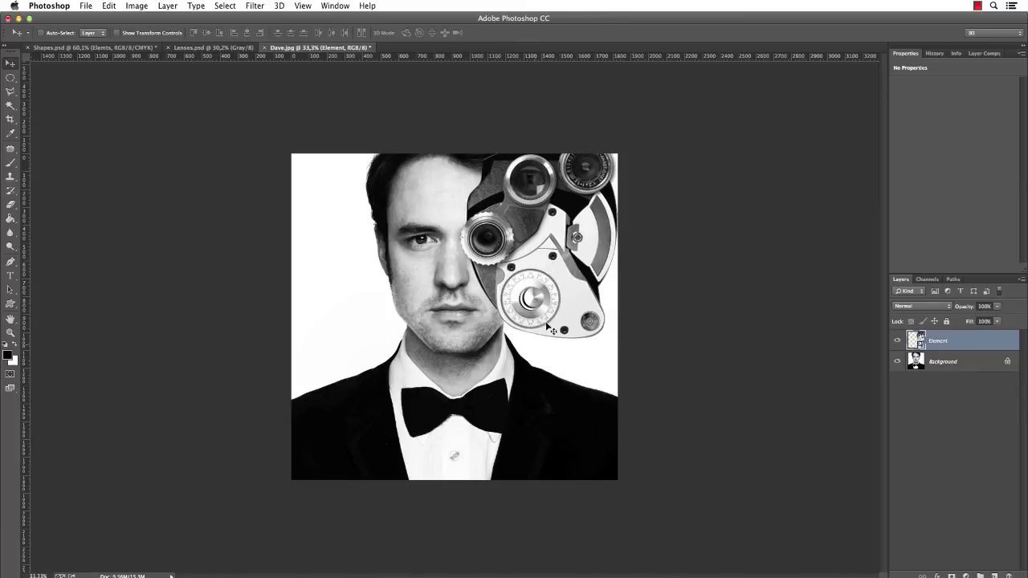
scroll(531, 287, "up", 3)
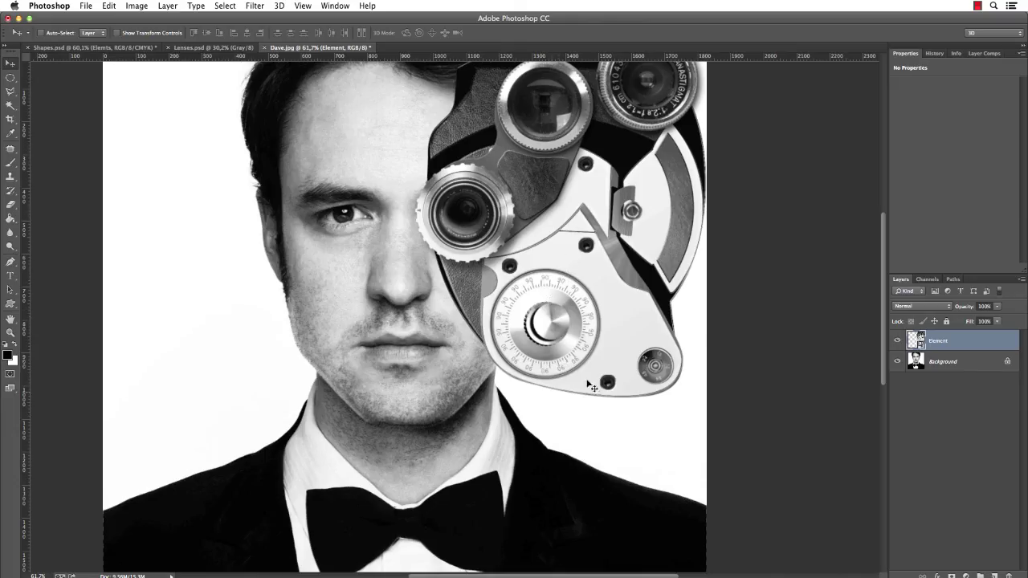
Create an independent smart object copy of the mask, flip it horizontally and place it over the left half of the face
right_click(960, 343)
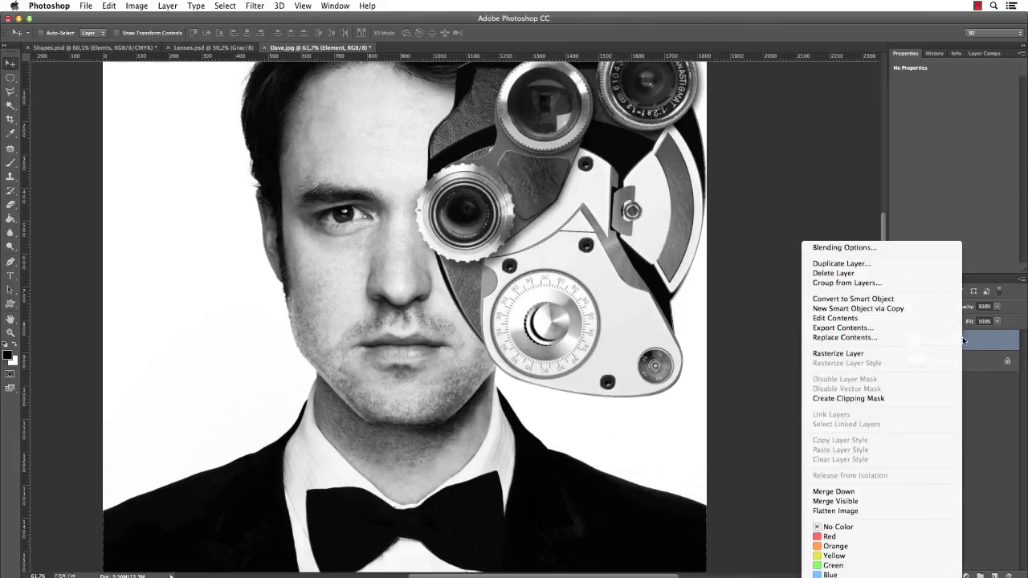
left_click(899, 310)
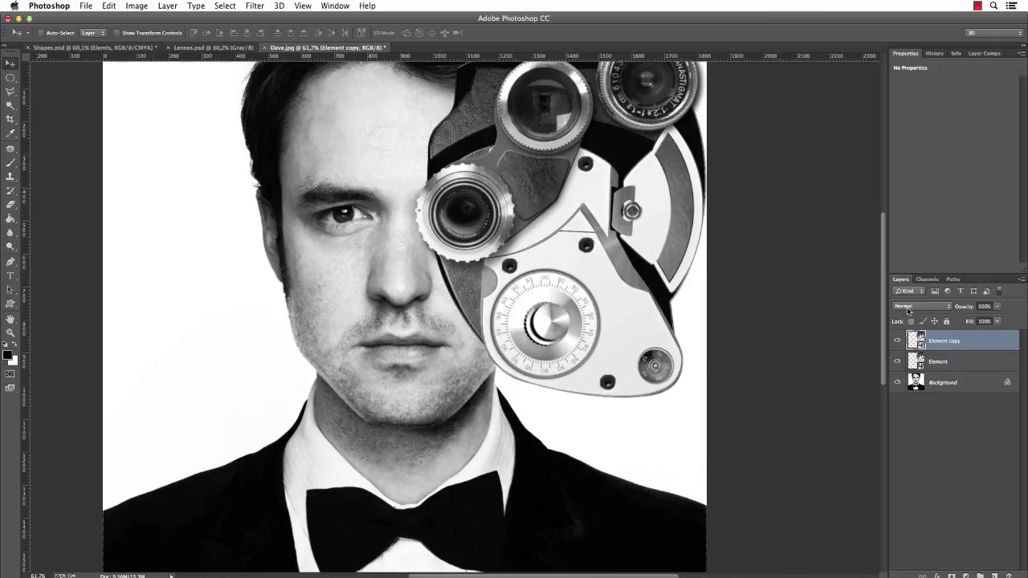
key("super+t")
right_click(642, 276)
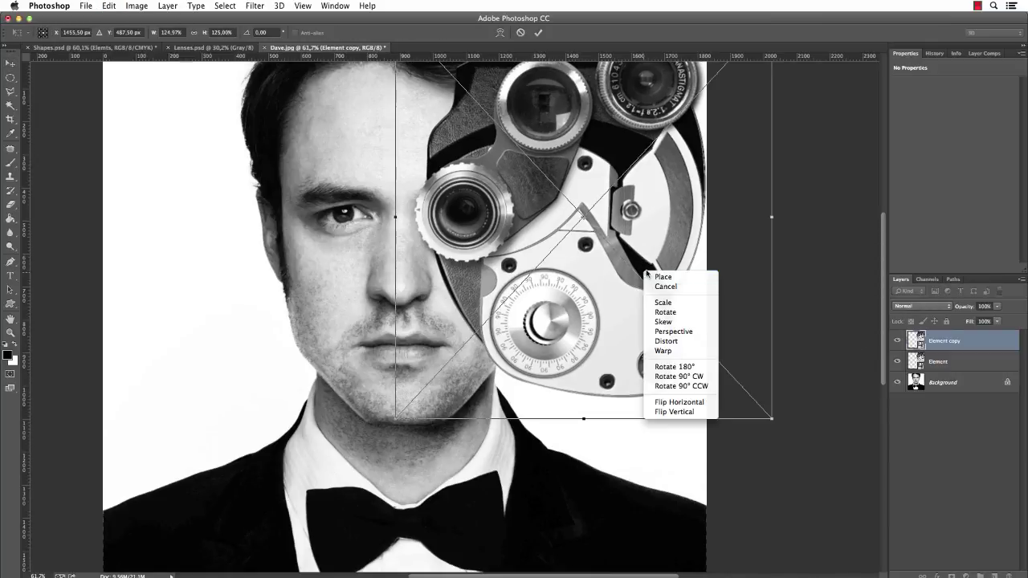
left_click(696, 403)
left_click_drag(762, 282, 354, 261)
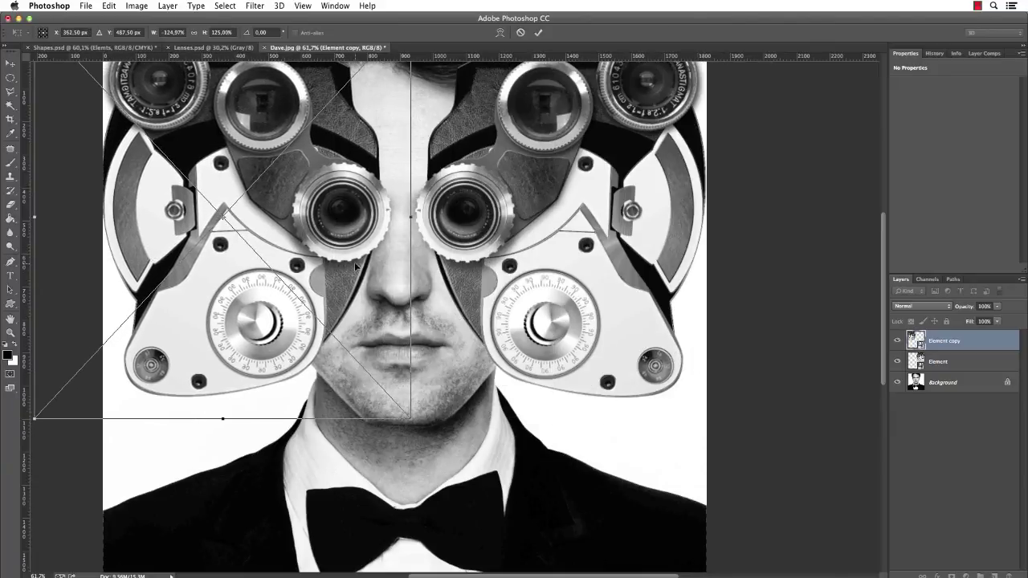
key("Return")
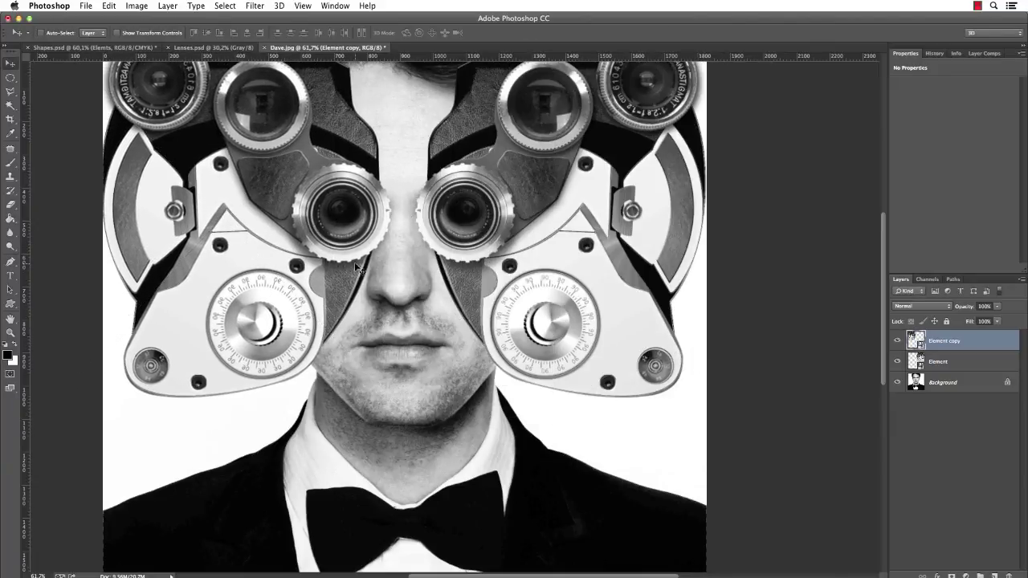
Edit the contents of the Element copy smart object: flip the Controller group's Numbers horizontally, then save and close it
double_click(918, 344)
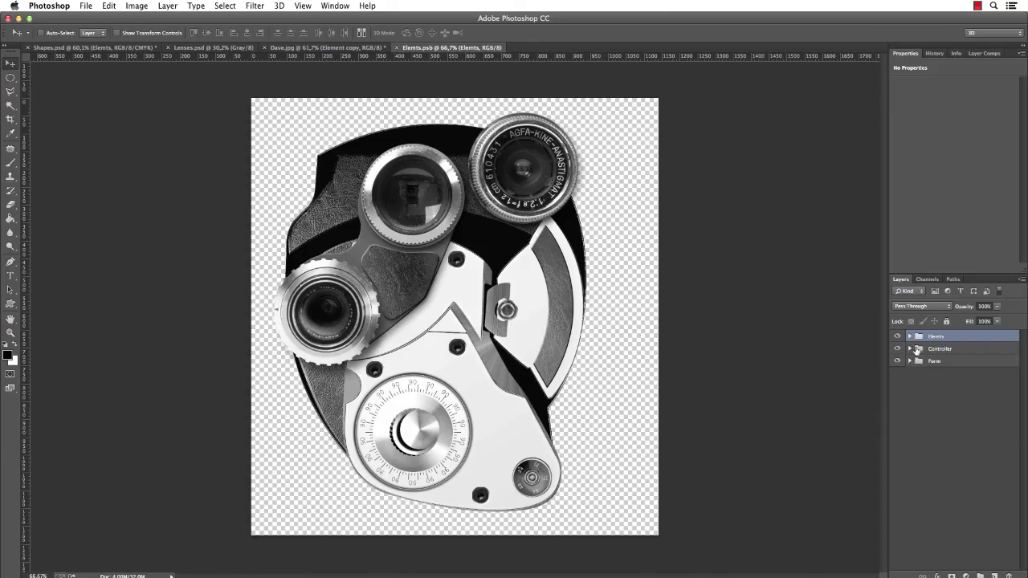
left_click(912, 348)
left_click(952, 363)
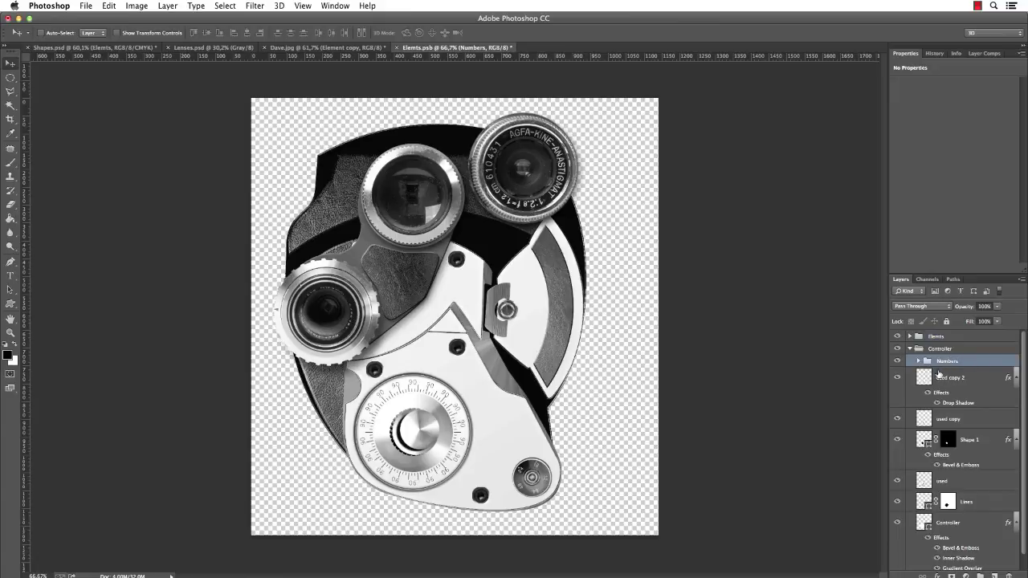
key("ctrl+t")
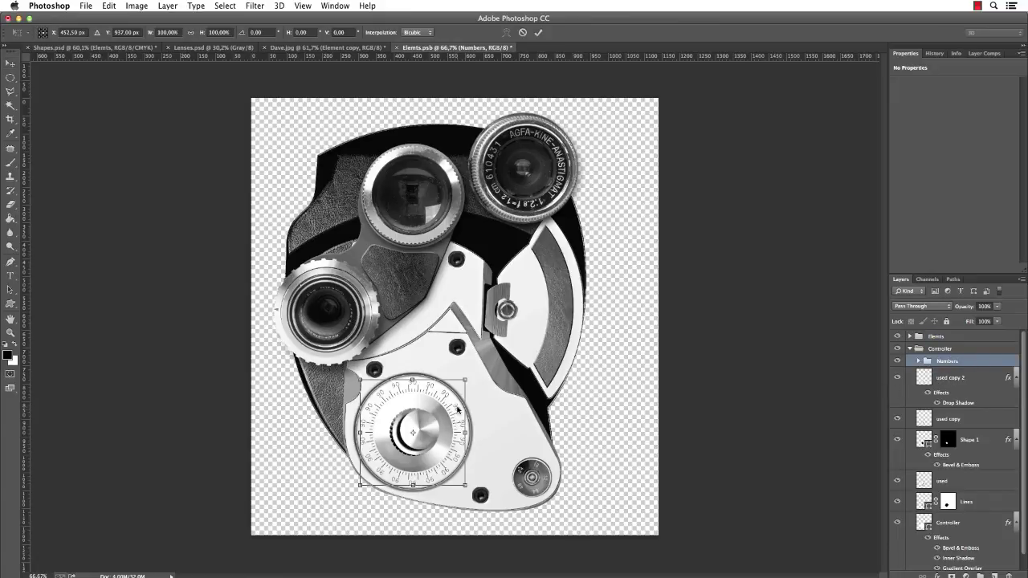
right_click(458, 409)
left_click(511, 546)
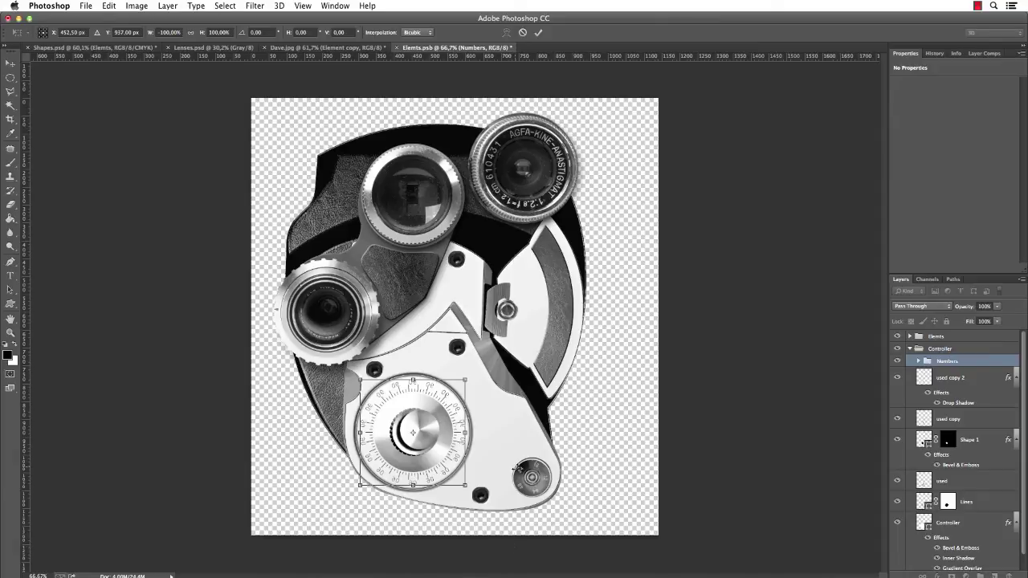
key("Return")
key("super+w")
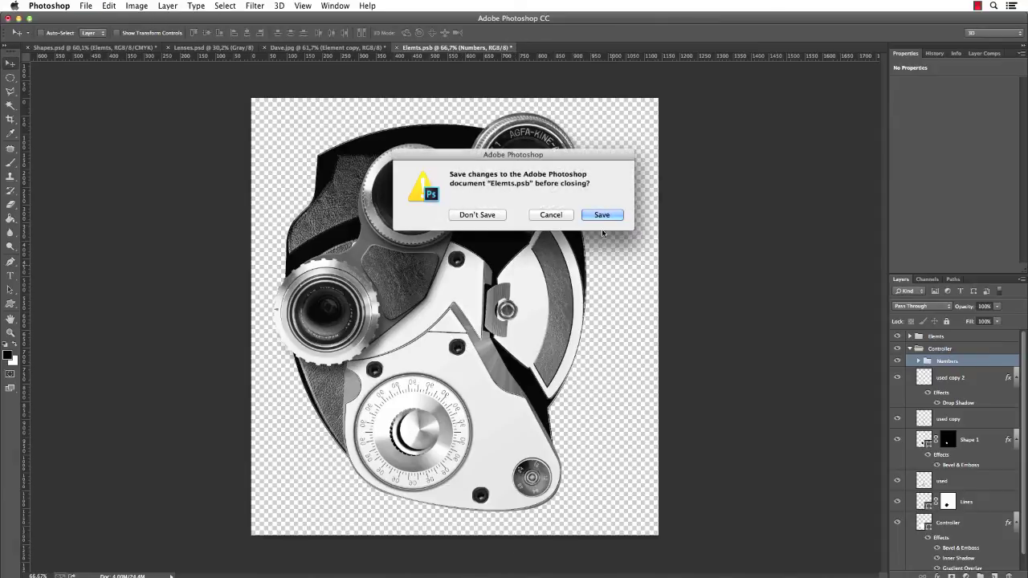
left_click(611, 216)
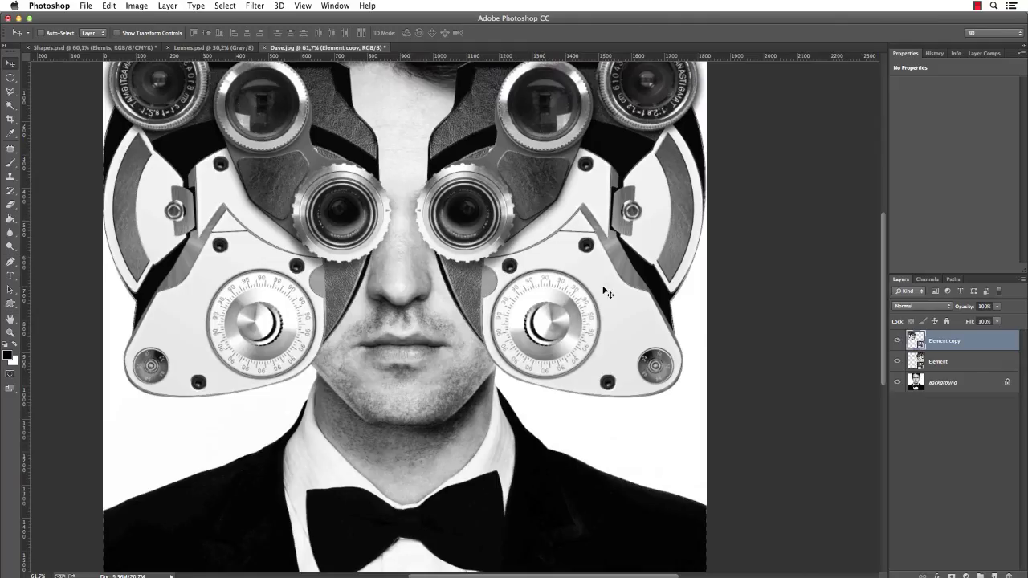
Add a Levels adjustment clipped to Element copy with midtones at 1.98 and the white input level at 126
key("super+0")
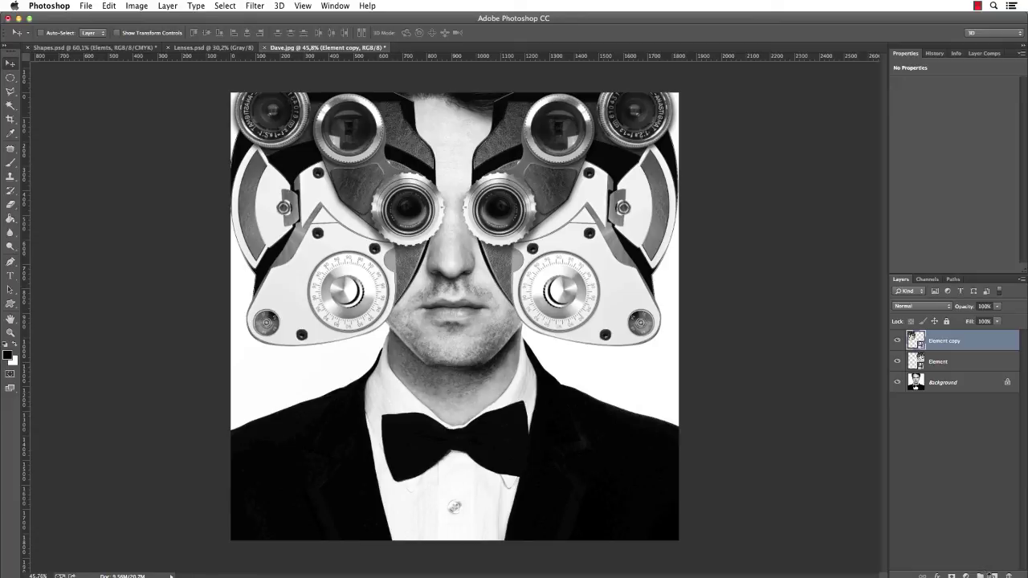
left_click(966, 575)
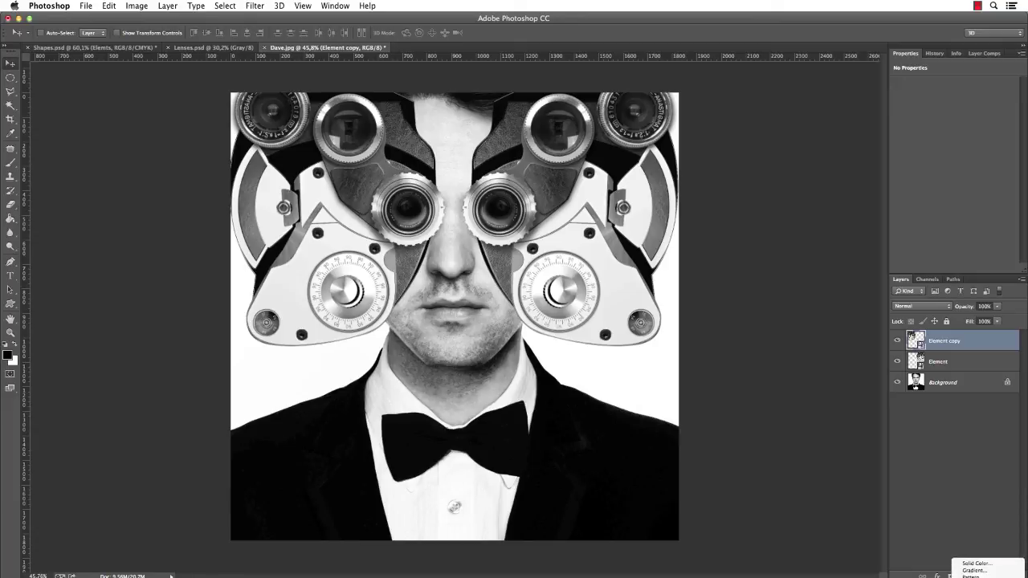
left_click(973, 577)
left_click(965, 351, "alt")
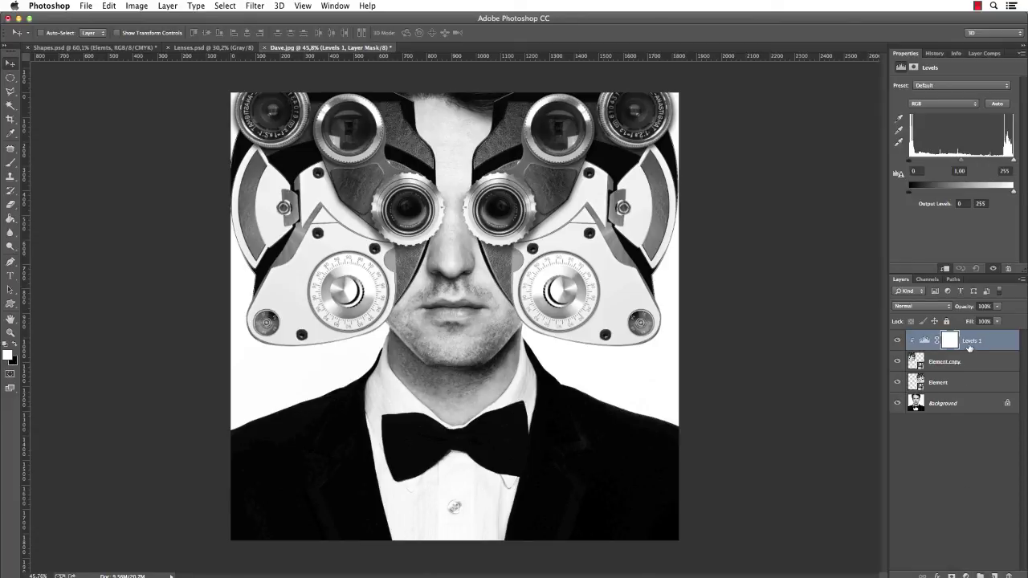
left_click_drag(1010, 163, 934, 166)
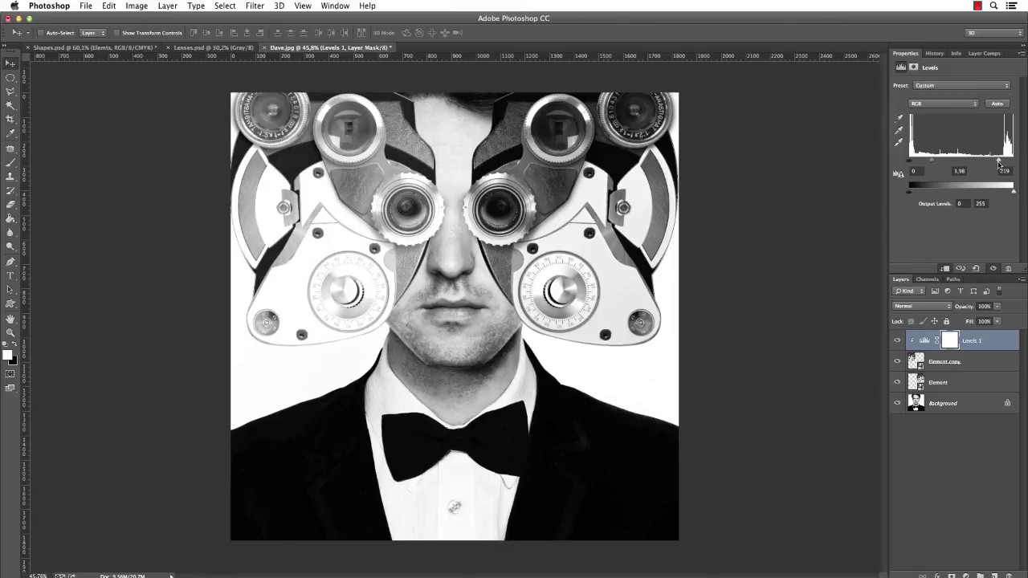
left_click_drag(998, 164, 959, 167)
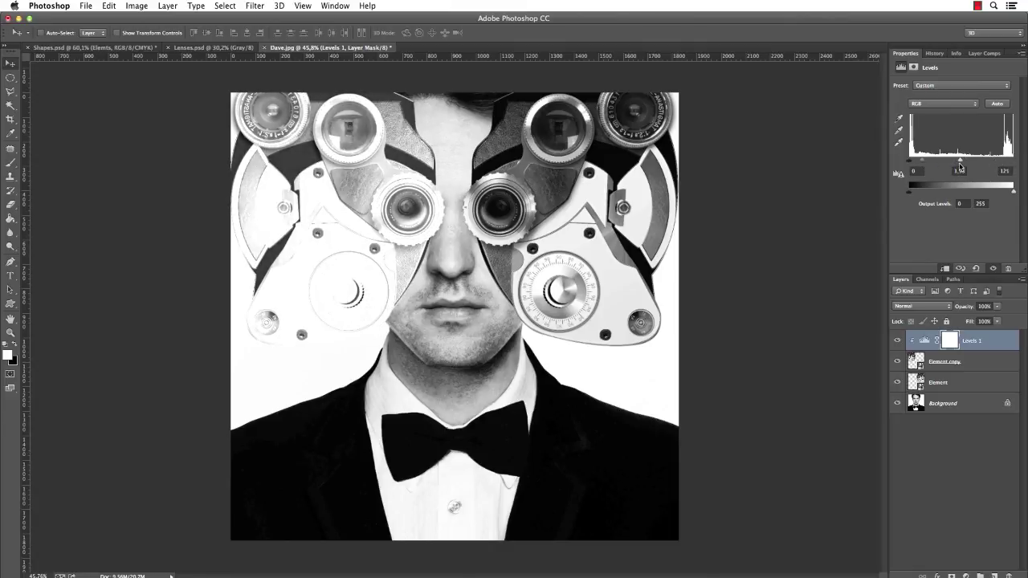
Invert the Levels mask and brush white over the inner lenses and dial of Element copy, finishing at 100% opacity, to brighten them
left_click(949, 340)
key("ctrl+i")
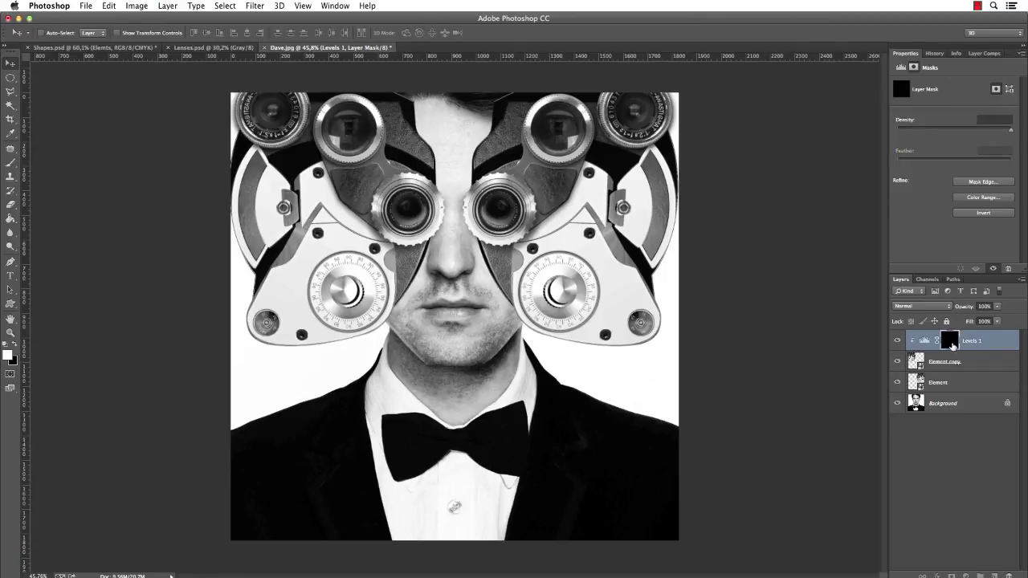
key("b")
left_click_drag(468, 311, 464, 313)
left_click_drag(464, 254, 454, 262)
mouse_move(401, 159)
left_mouse_down()
mouse_move(420, 285)
mouse_move(405, 90)
mouse_move(425, 89)
mouse_move(423, 285)
mouse_move(407, 229)
mouse_move(386, 245)
mouse_move(331, 322)
left_mouse_up()
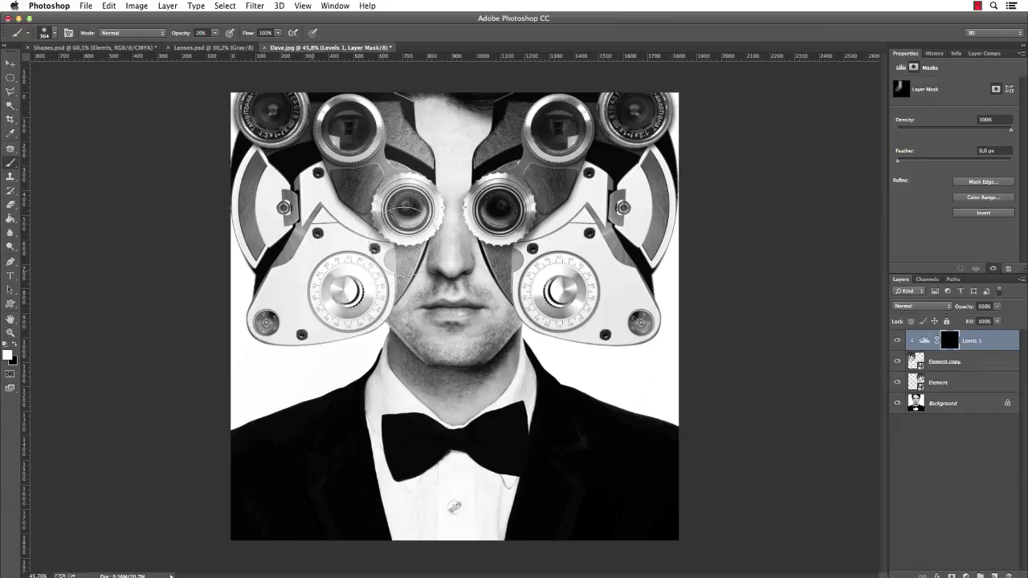
mouse_move(377, 261)
left_mouse_down()
mouse_move(405, 121)
mouse_move(355, 139)
mouse_move(290, 135)
left_mouse_up()
key("0")
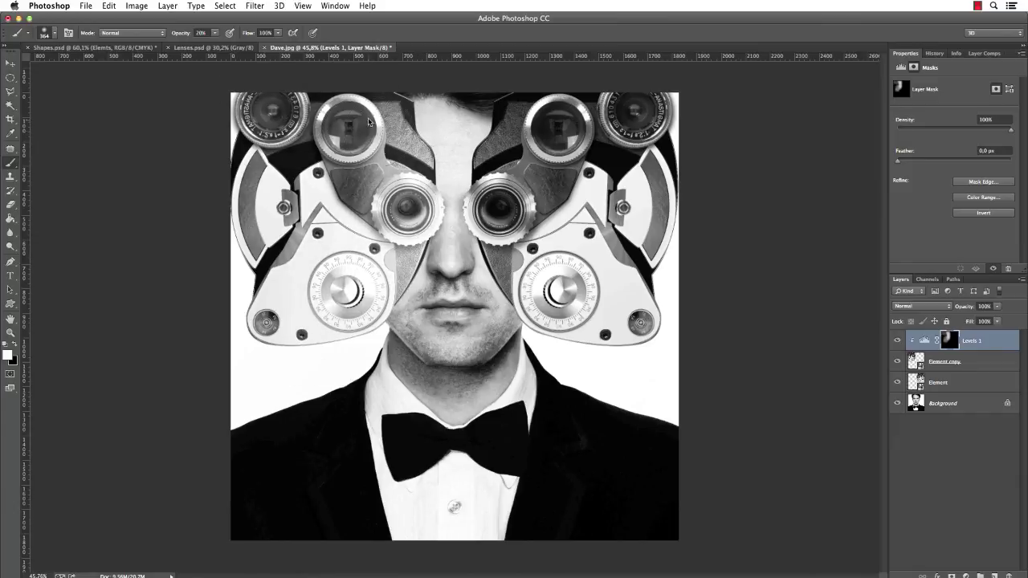
mouse_move(395, 299)
left_mouse_down()
mouse_move(309, 356)
mouse_move(310, 452)
left_mouse_up()
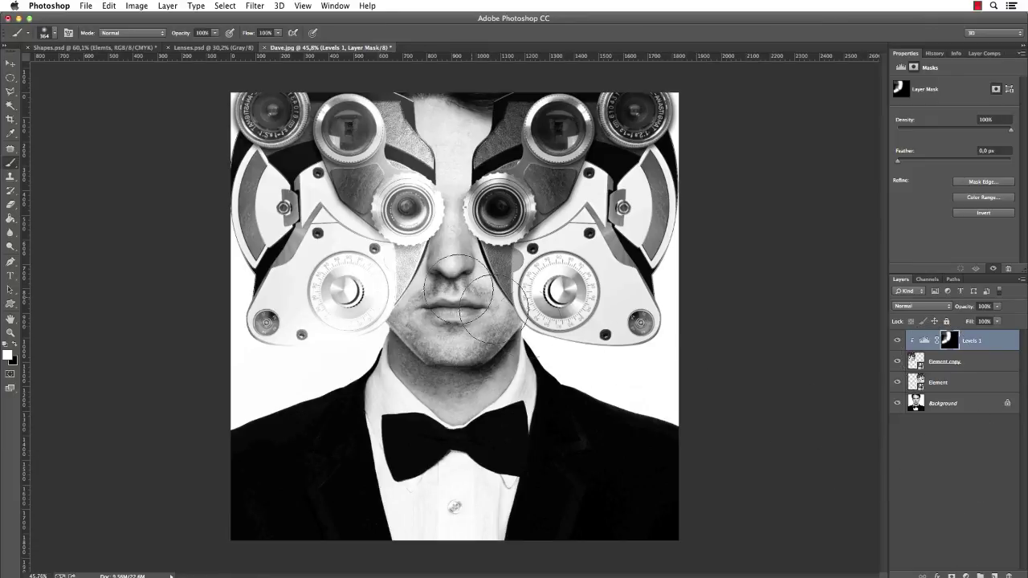
Make an elliptical selection of the eye lens on Element copy and fill it with white on a new layer
key("m")
left_click_drag(374, 193, 438, 239)
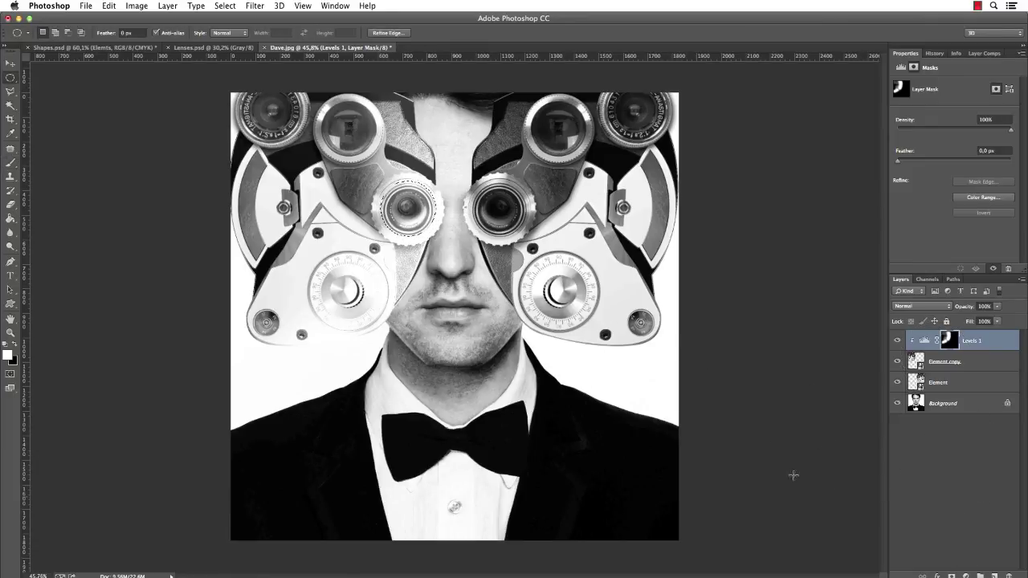
key("ctrl+shift+alt+n")
key("g")
key("x")
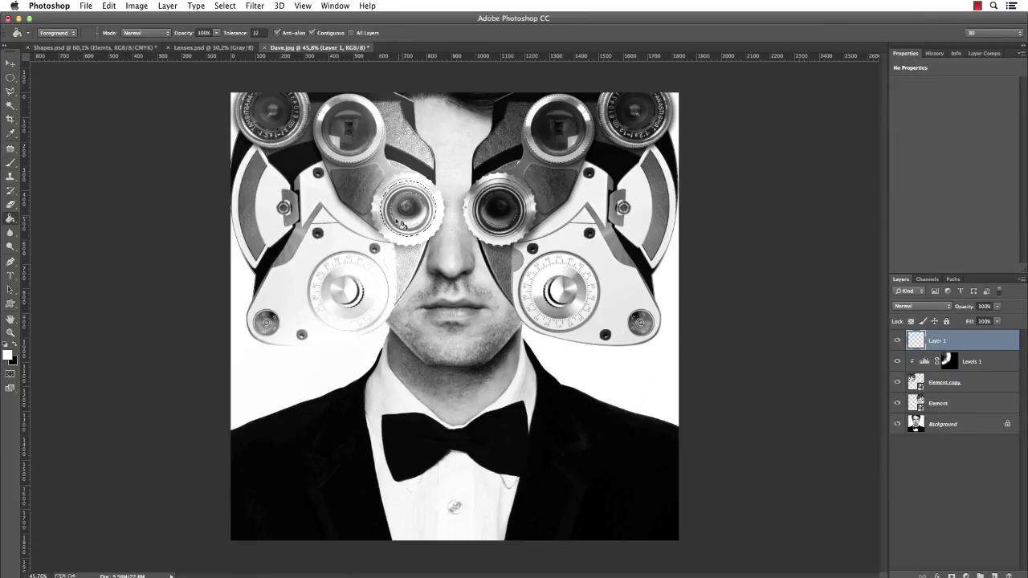
left_click(401, 227)
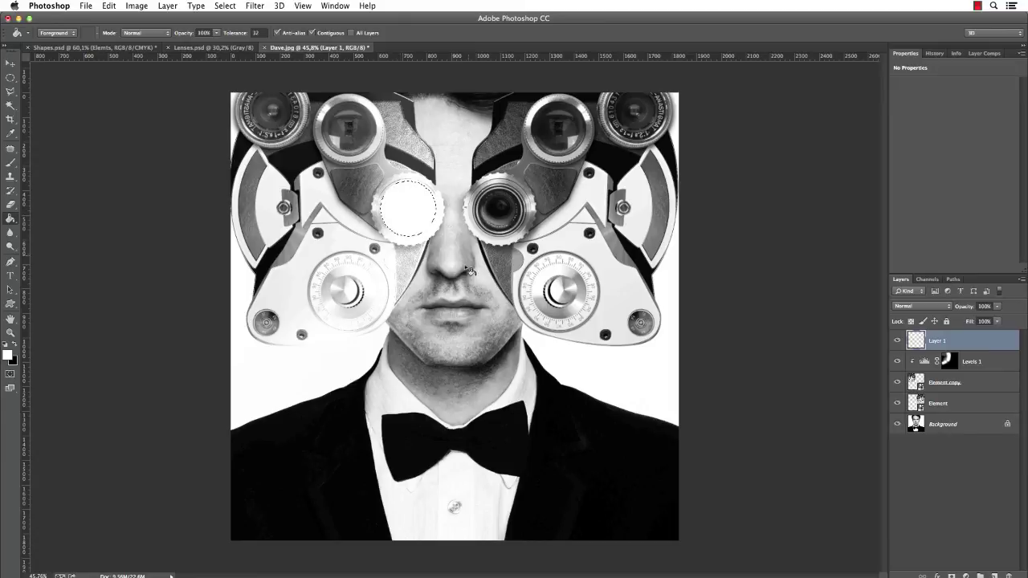
Create a new layer directly above the Background and name it Shadow
left_click(965, 426)
key("ctrl+shift+alt+n")
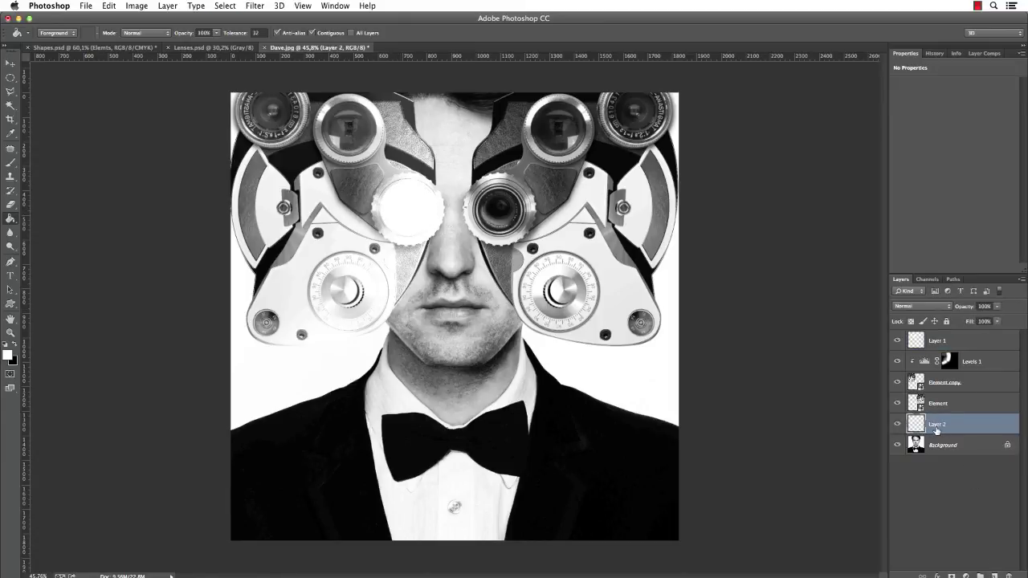
double_click(935, 426)
type("Shadow")
key("Return")
Paint soft black shading on the Shadow layer along the mask's inner edges, around the nose, brow and cheek
key("b")
key("x")
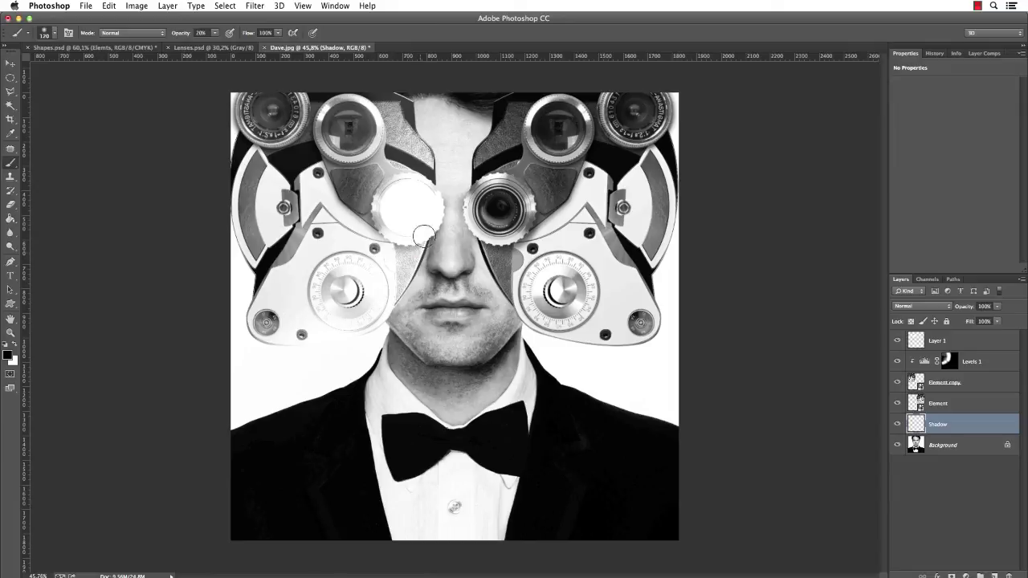
mouse_move(424, 236)
left_mouse_down()
mouse_move(404, 313)
mouse_move(434, 174)
mouse_move(425, 197)
left_mouse_up()
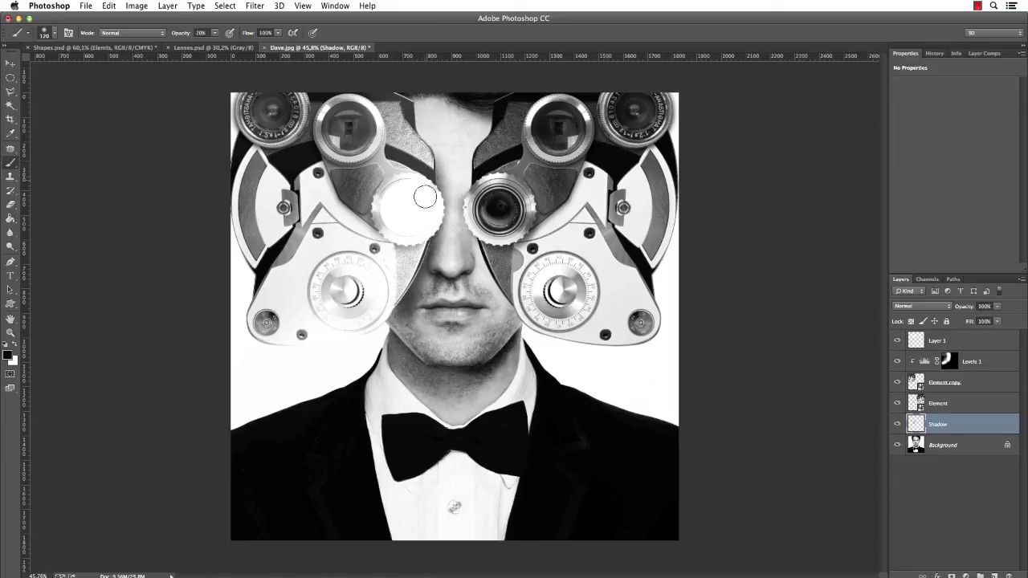
mouse_move(424, 259)
left_mouse_down()
mouse_move(404, 314)
mouse_move(424, 275)
left_mouse_up()
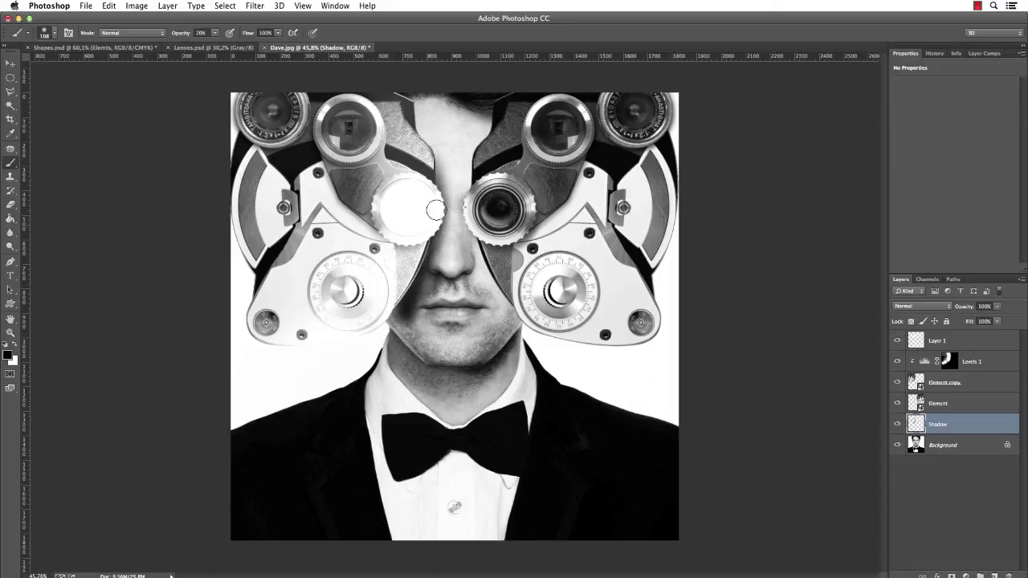
mouse_move(480, 191)
left_mouse_down()
mouse_move(523, 305)
mouse_move(479, 207)
left_mouse_up()
left_click_drag(465, 206, 435, 208)
left_click_drag(418, 270, 407, 269)
left_click_drag(438, 220, 432, 172)
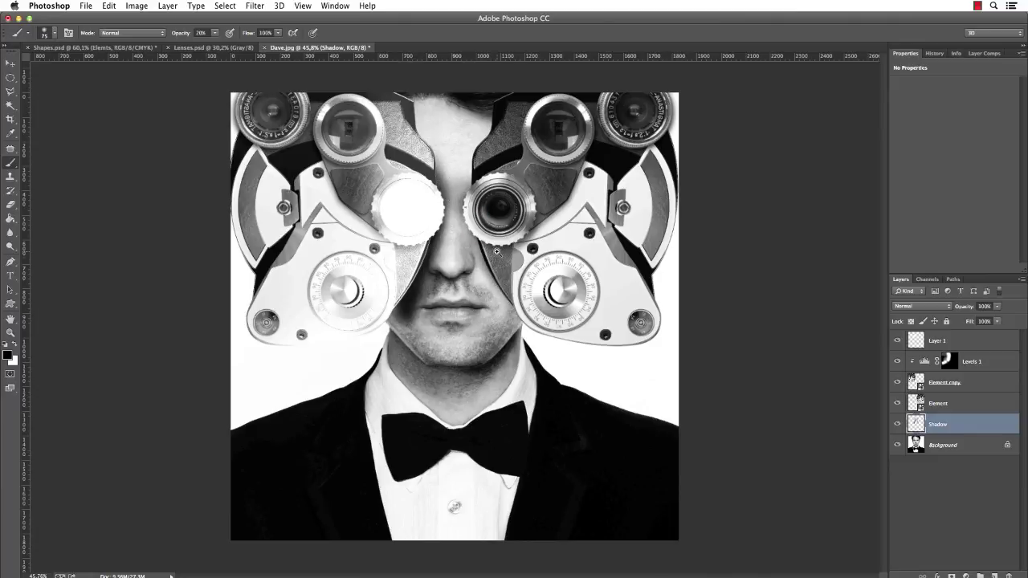
key("super+0")
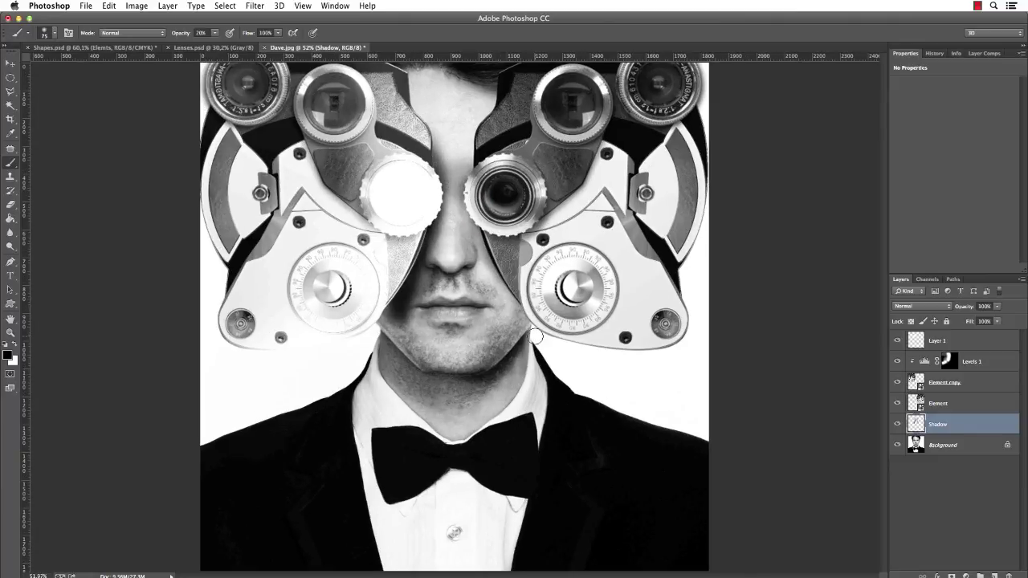